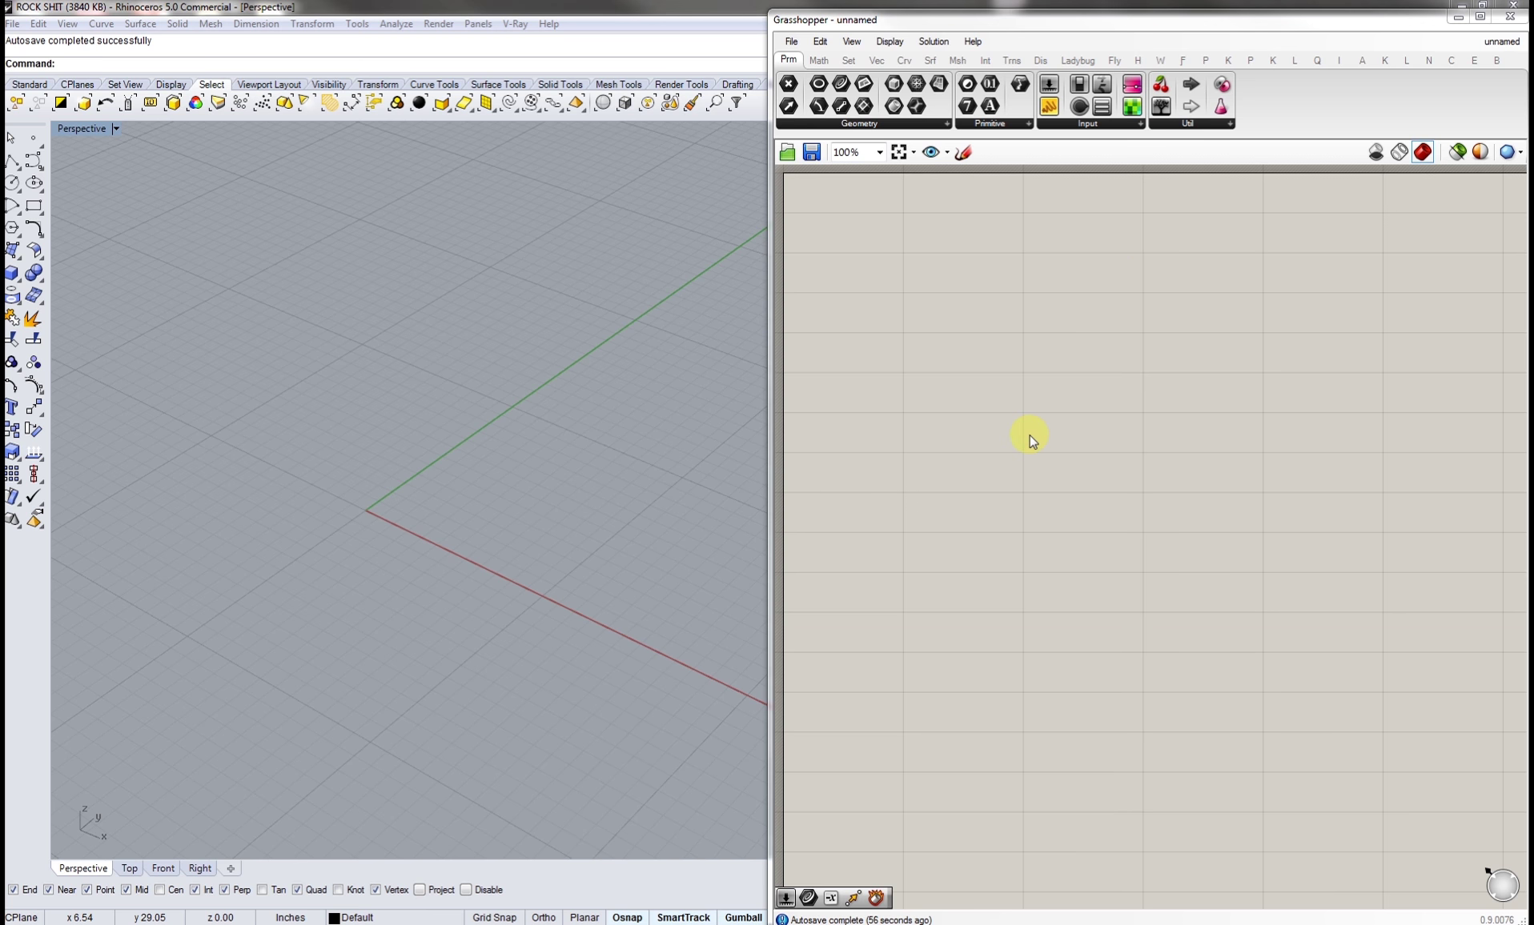
- Close the Grasshopper editor and reopen it from Rhino with the Grasshopper command
left_click(1512, 18)
right_click_drag(601, 447, 934, 475, "shift")
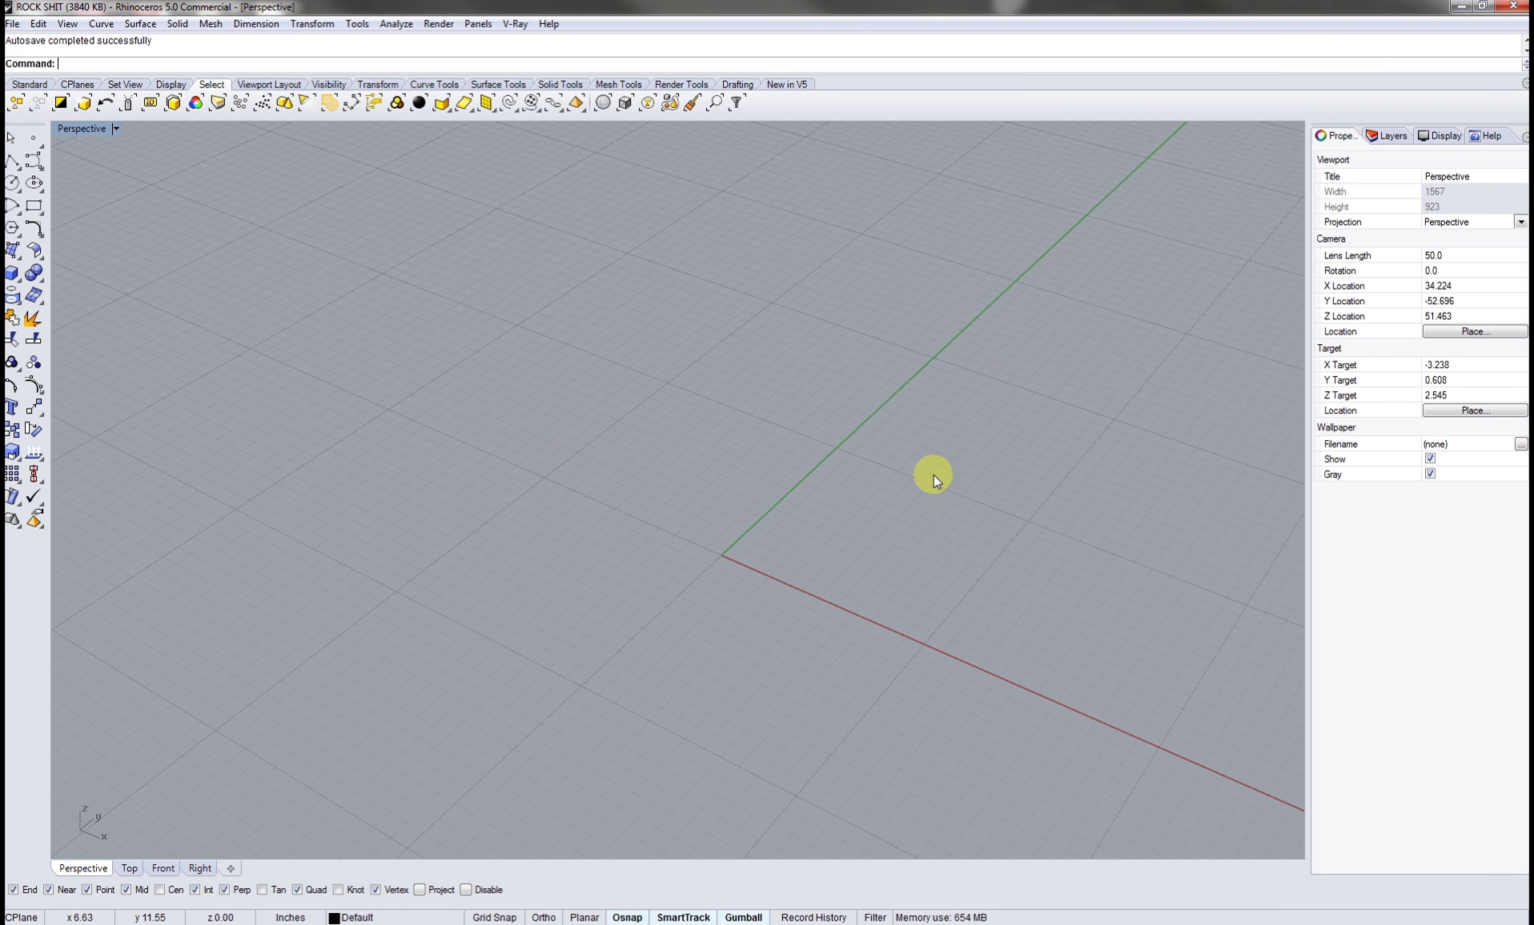
right_click_drag(729, 549, 685, 559, "shift")
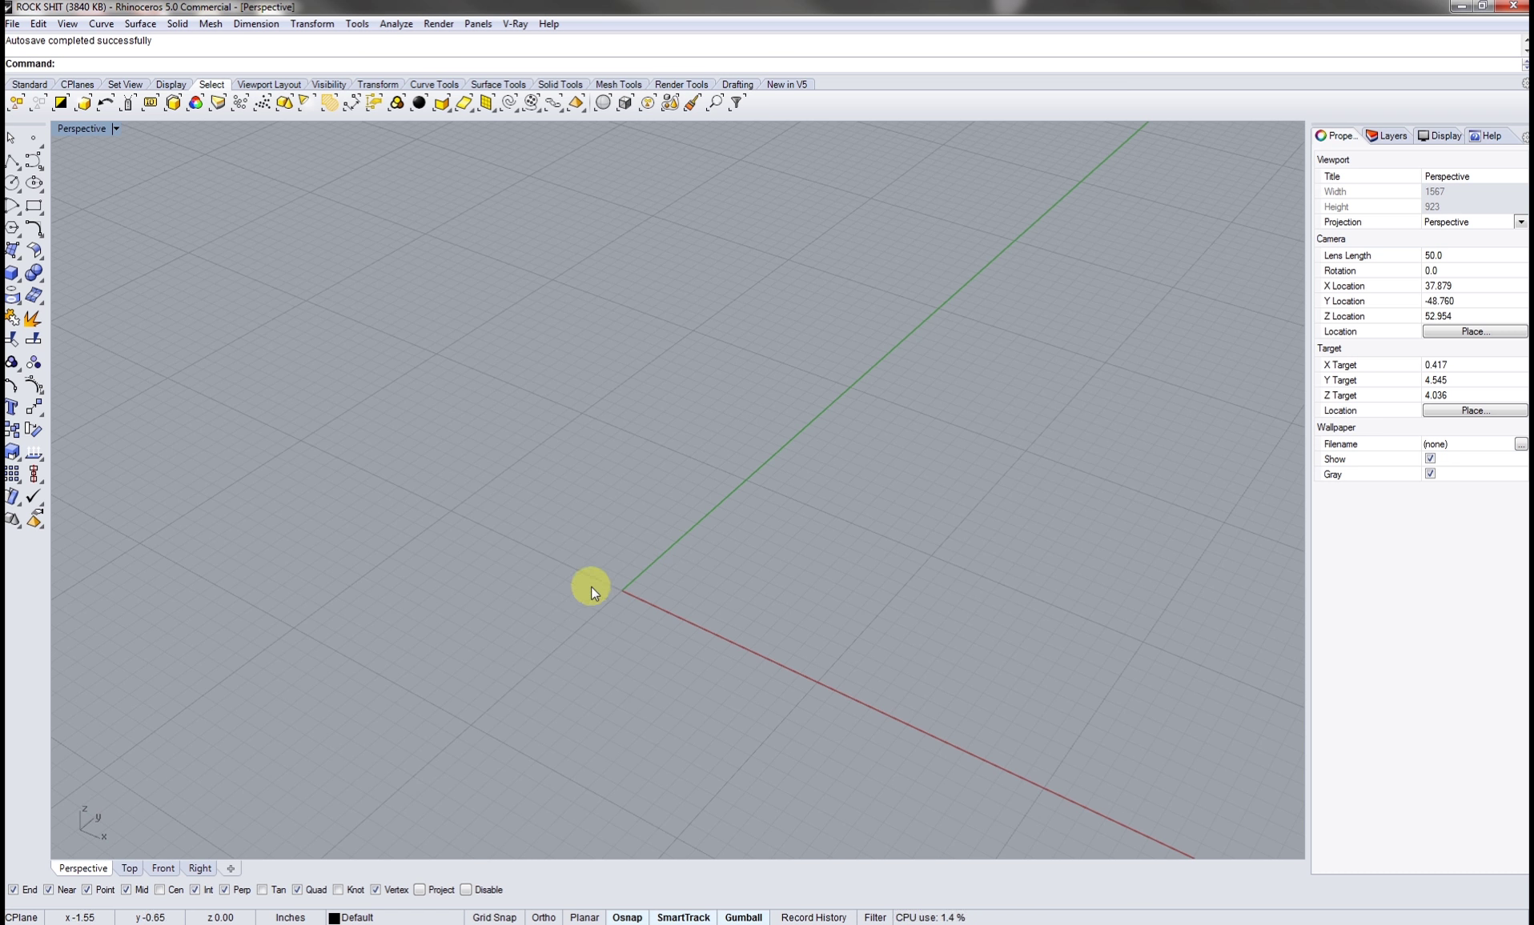
right_click_drag(622, 572, 675, 487, "shift")
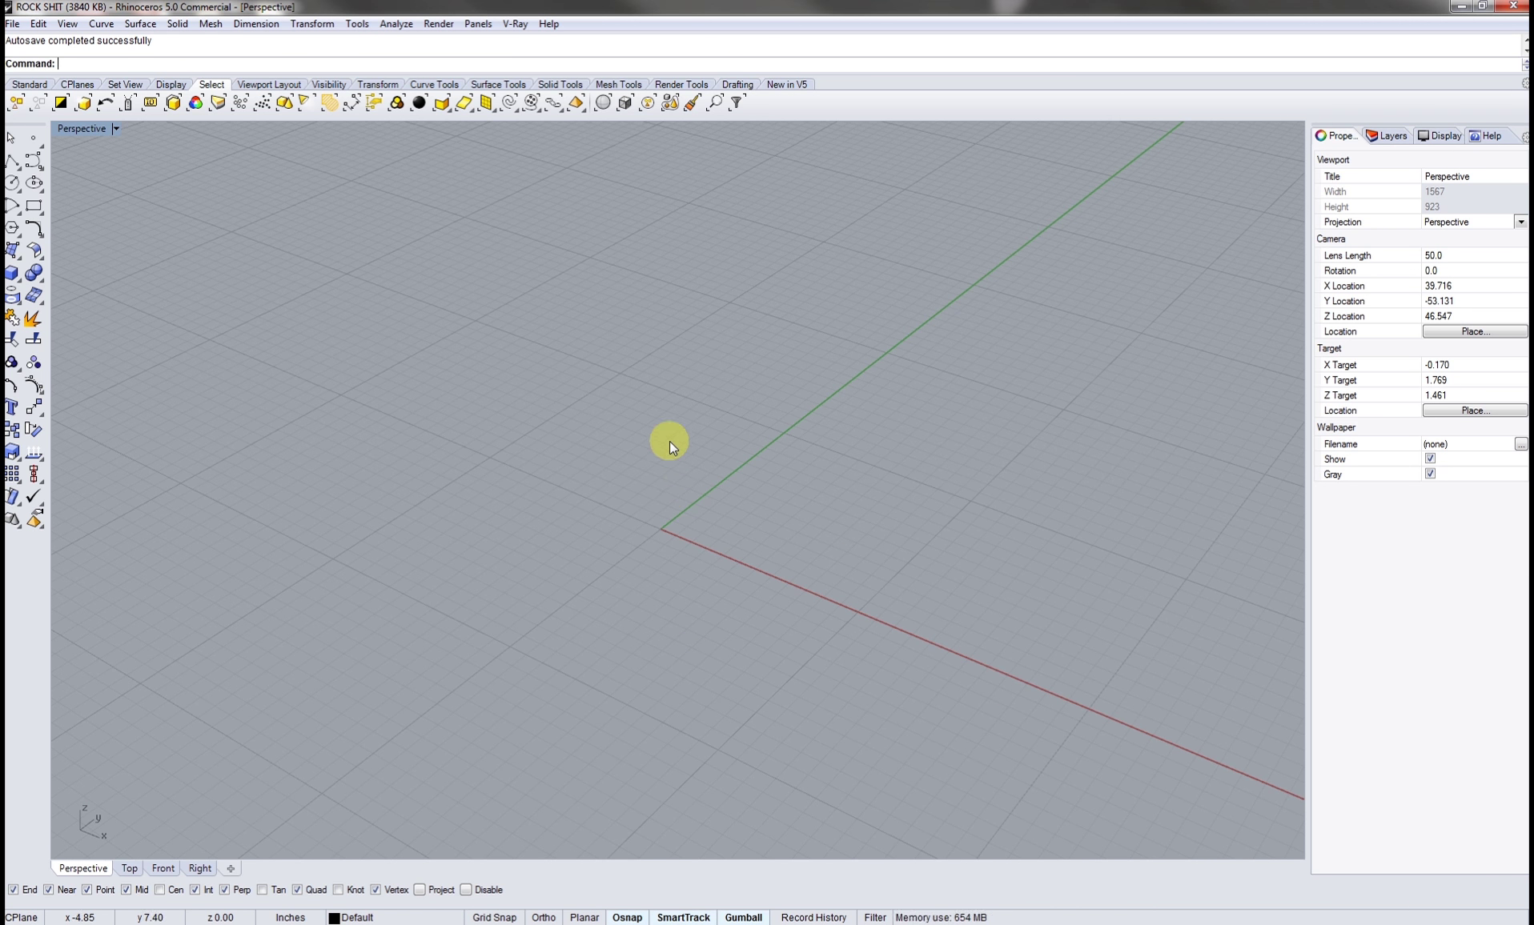
type("Grasshopper")
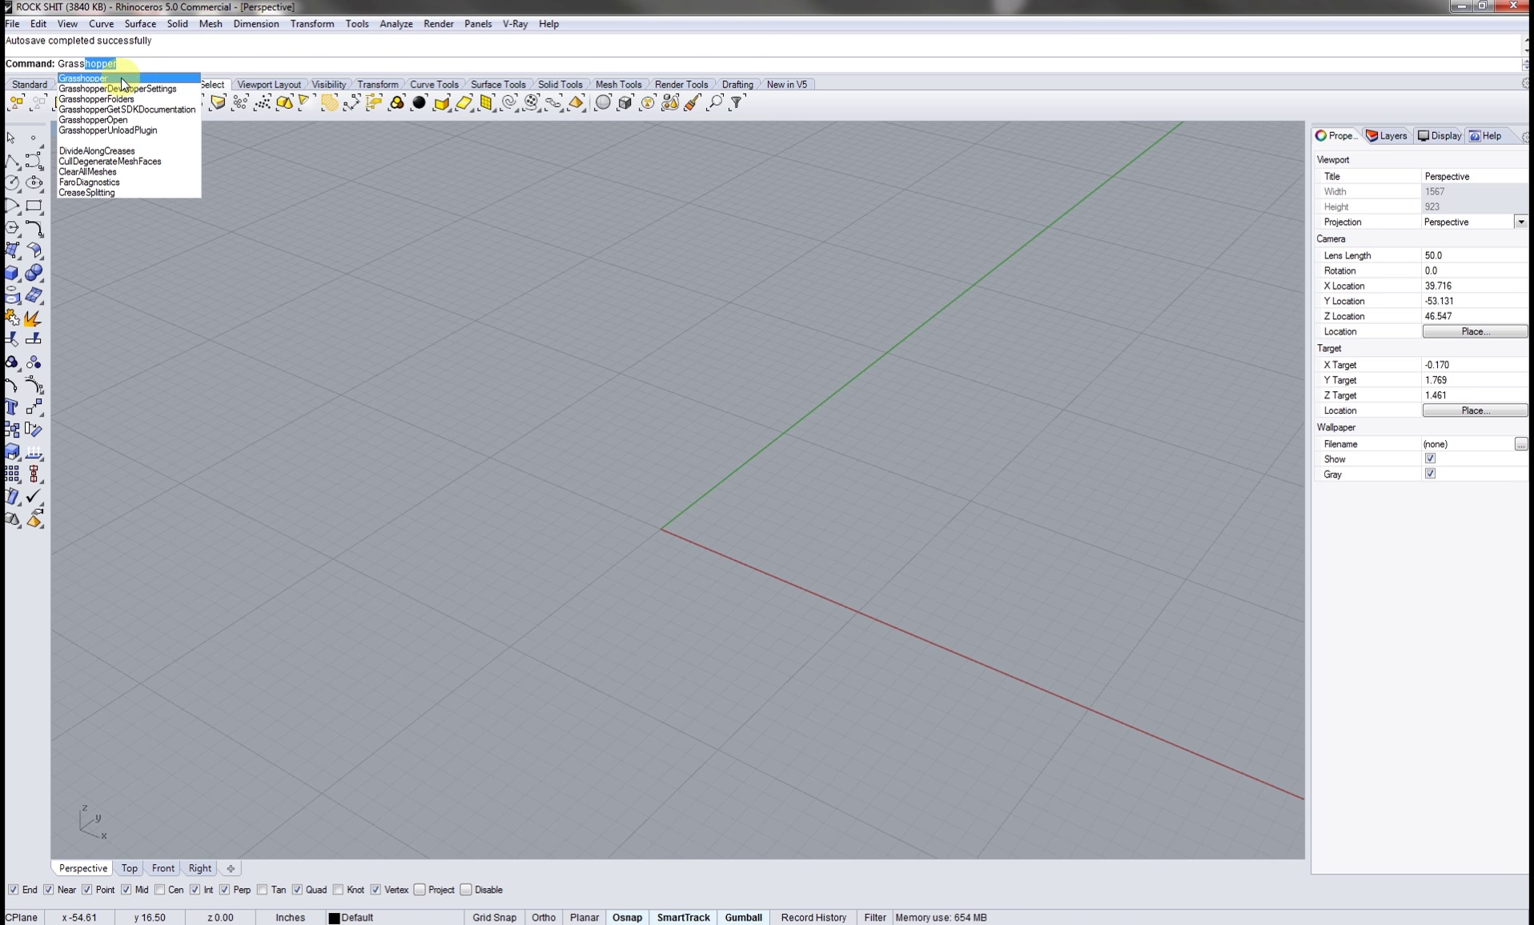
key("Return")
- Look through the component categories, from Math, Sets and Vector to Transform and Display, and return to Params
right_click_drag(913, 285, 1182, 554)
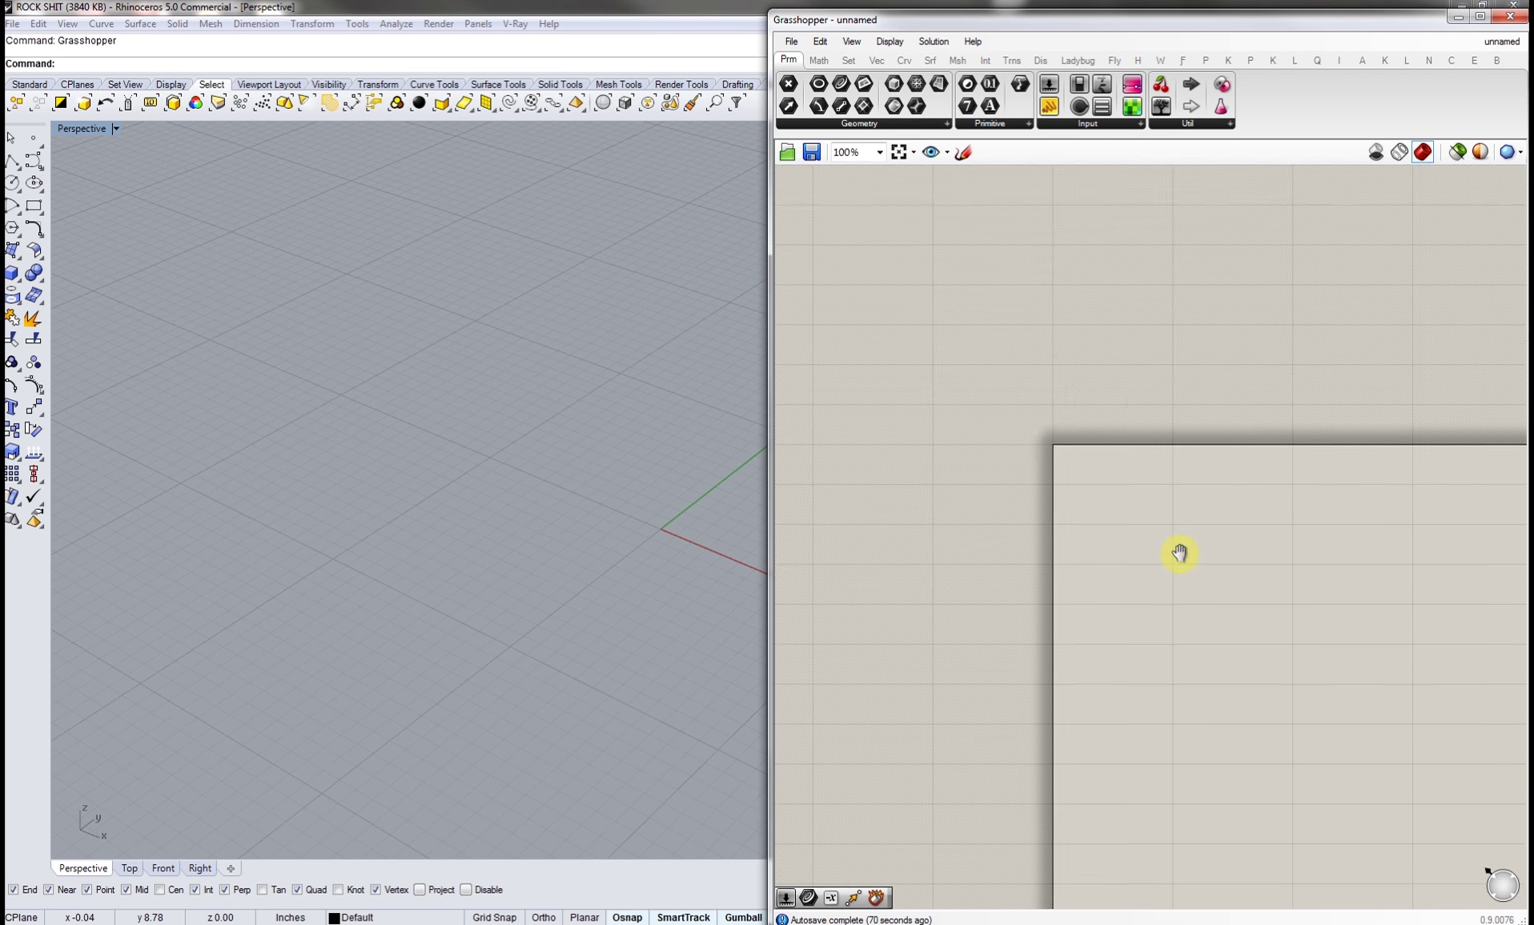
scroll(1182, 554, "down", 6)
right_click_drag(1250, 497, 959, 338)
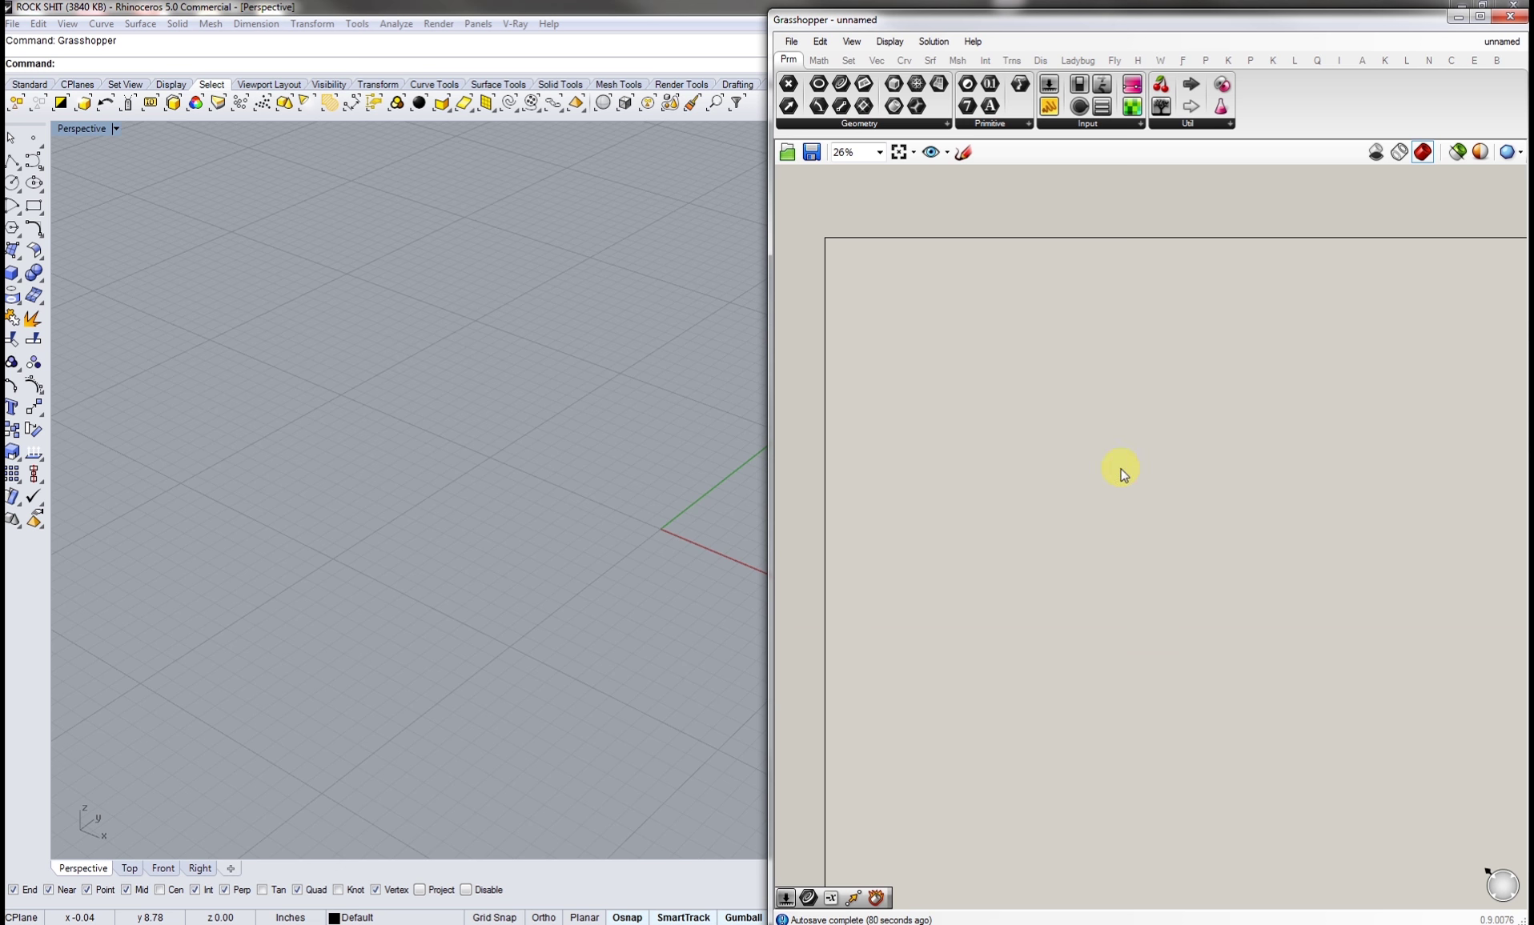
right_click_drag(843, 283, 886, 357)
scroll(870, 120, "up", 3)
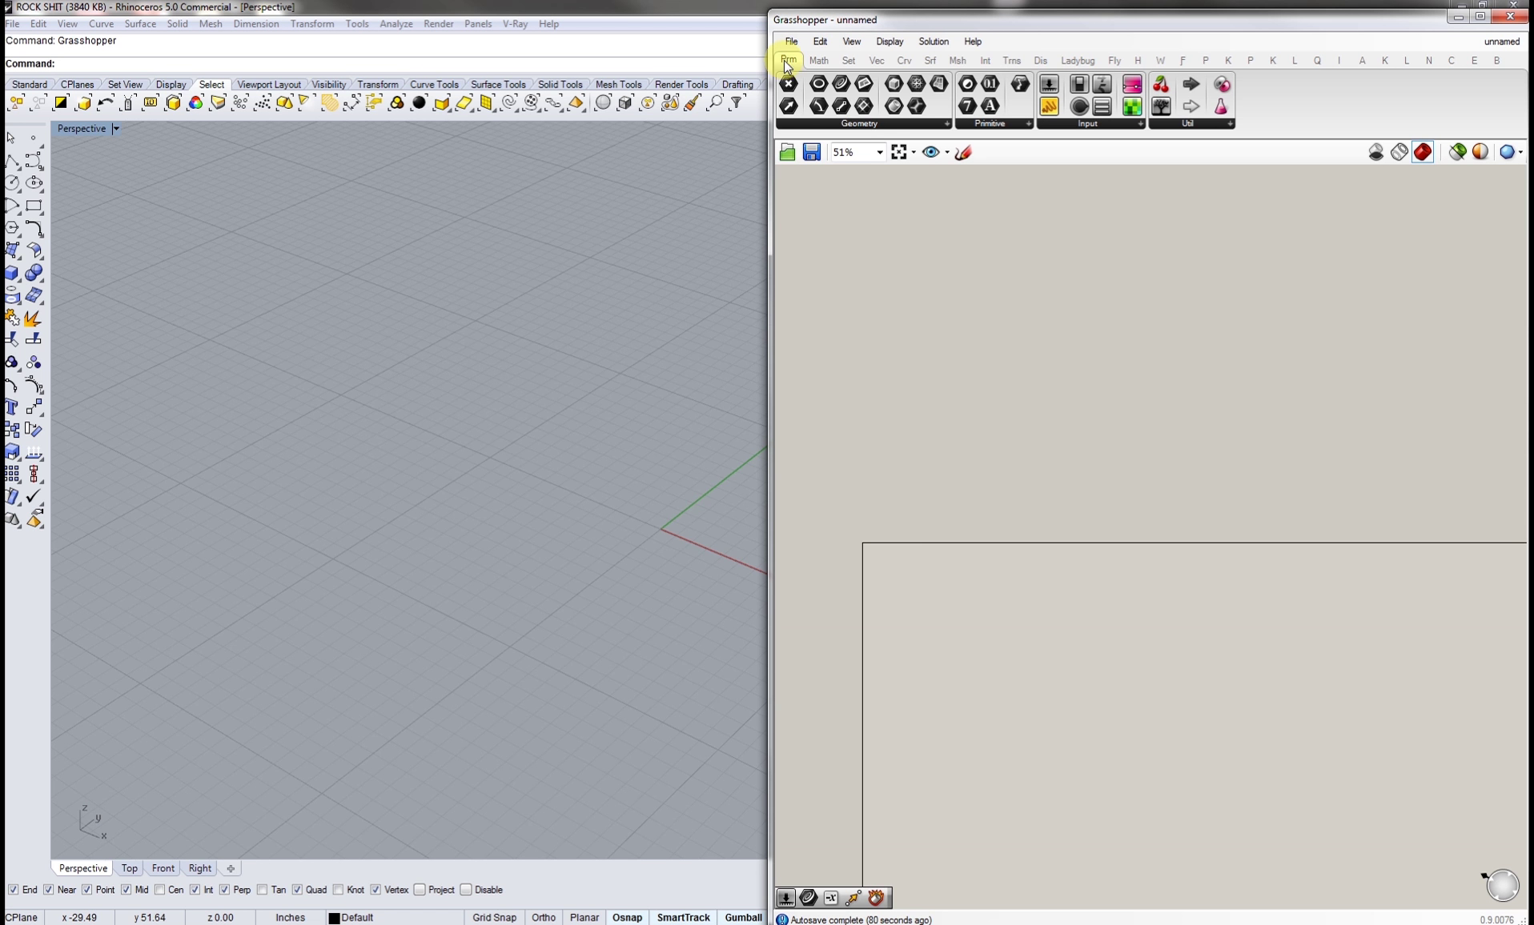
left_click(819, 60)
left_click(849, 60)
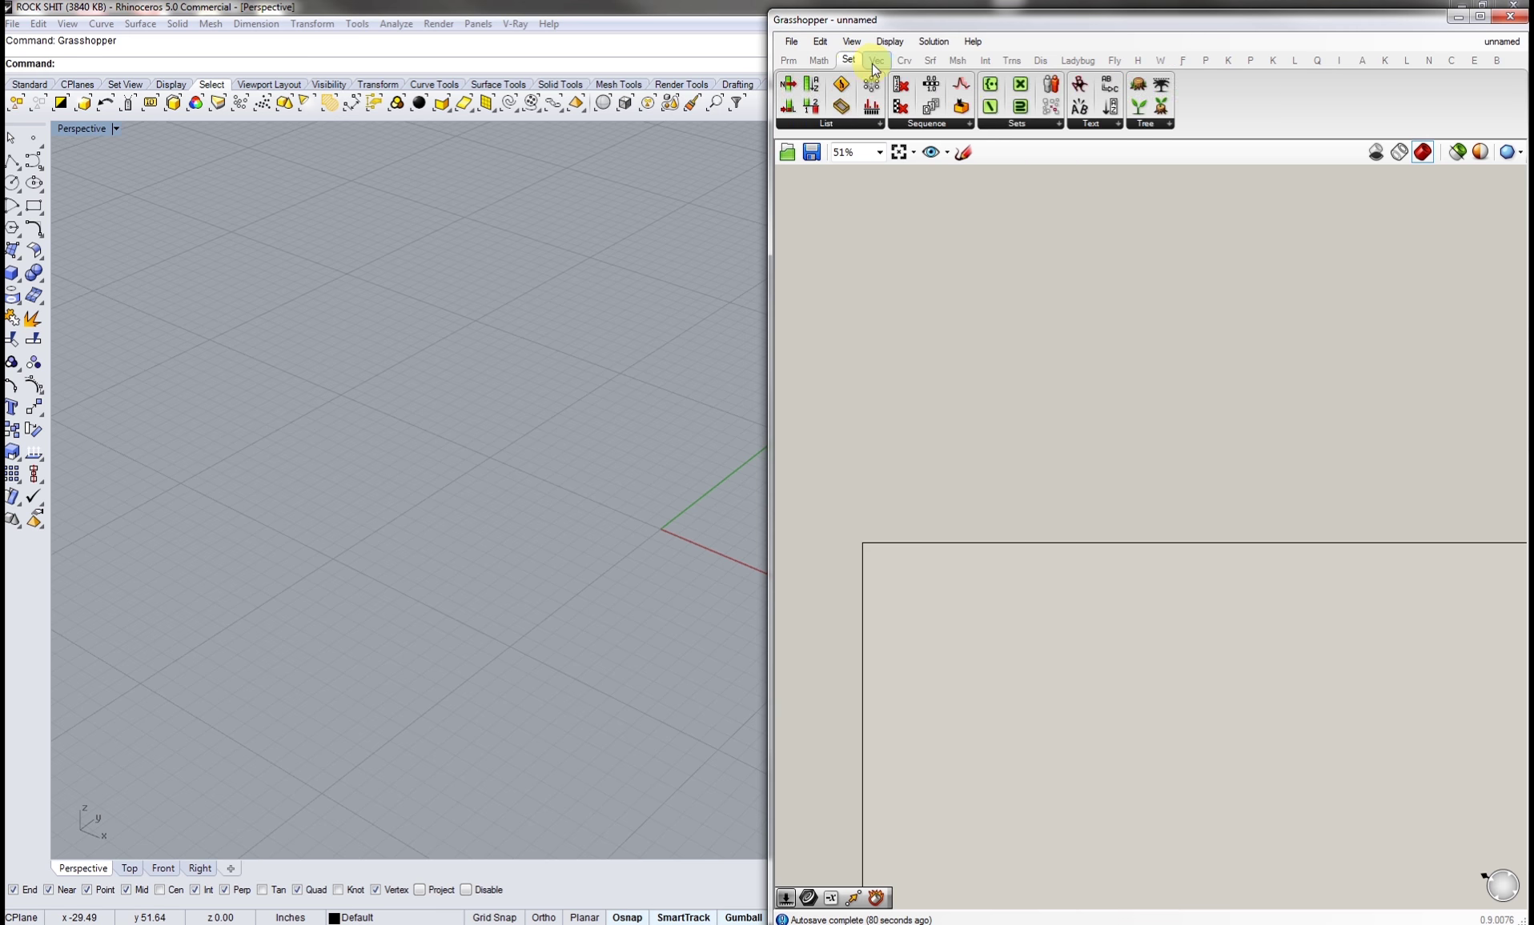
left_click(877, 60)
left_click(904, 60)
left_click(930, 60)
left_click(958, 60)
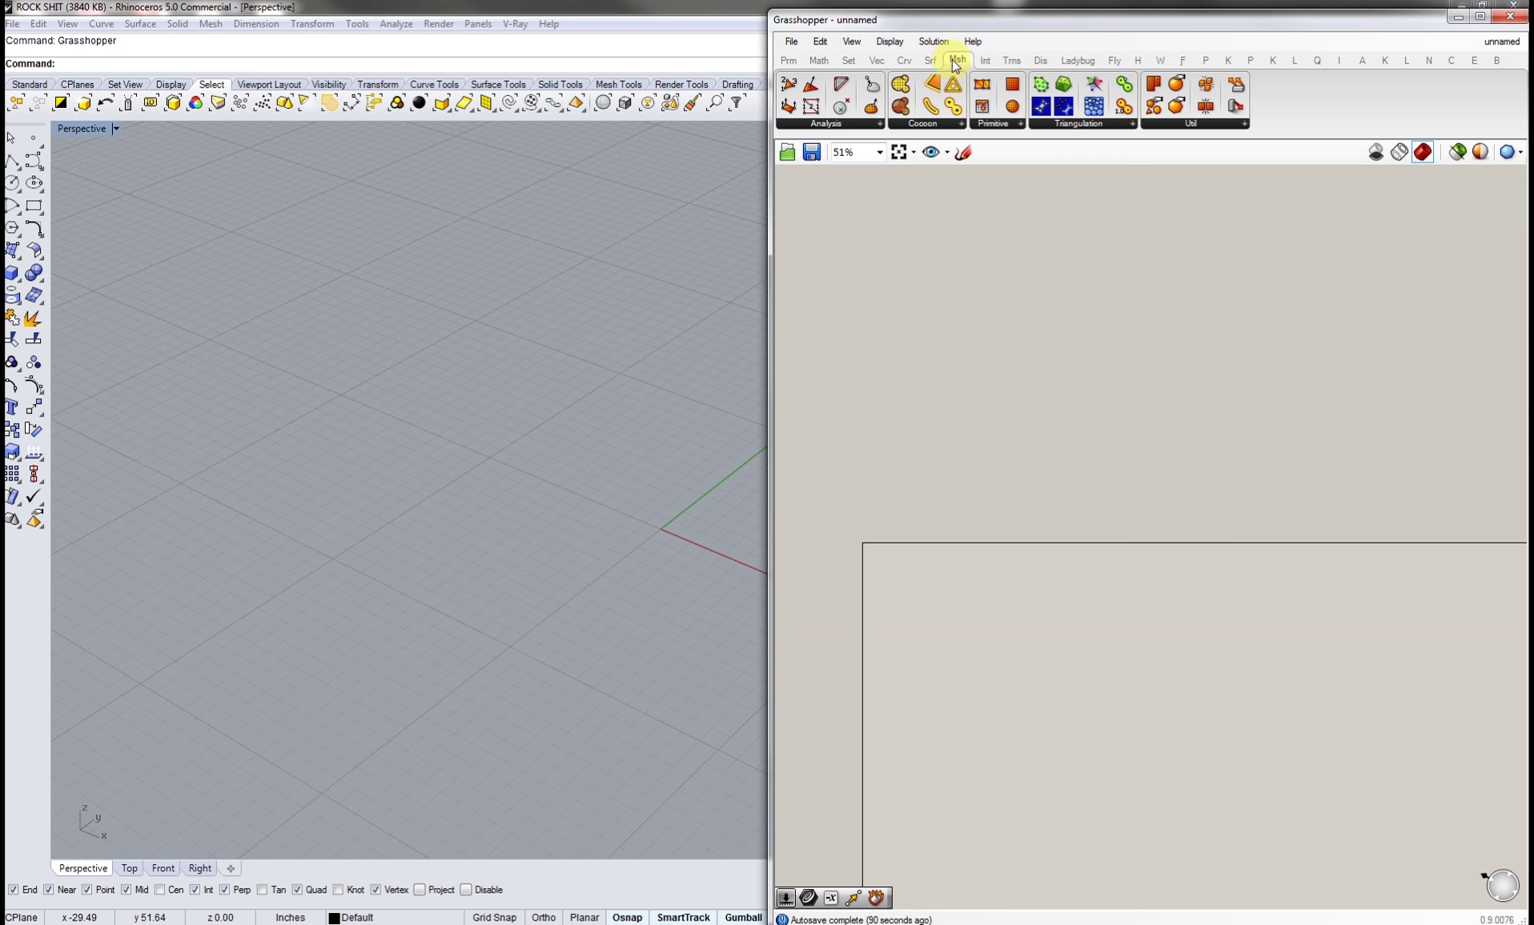
left_click(985, 60)
left_click(1012, 60)
left_click(1041, 60)
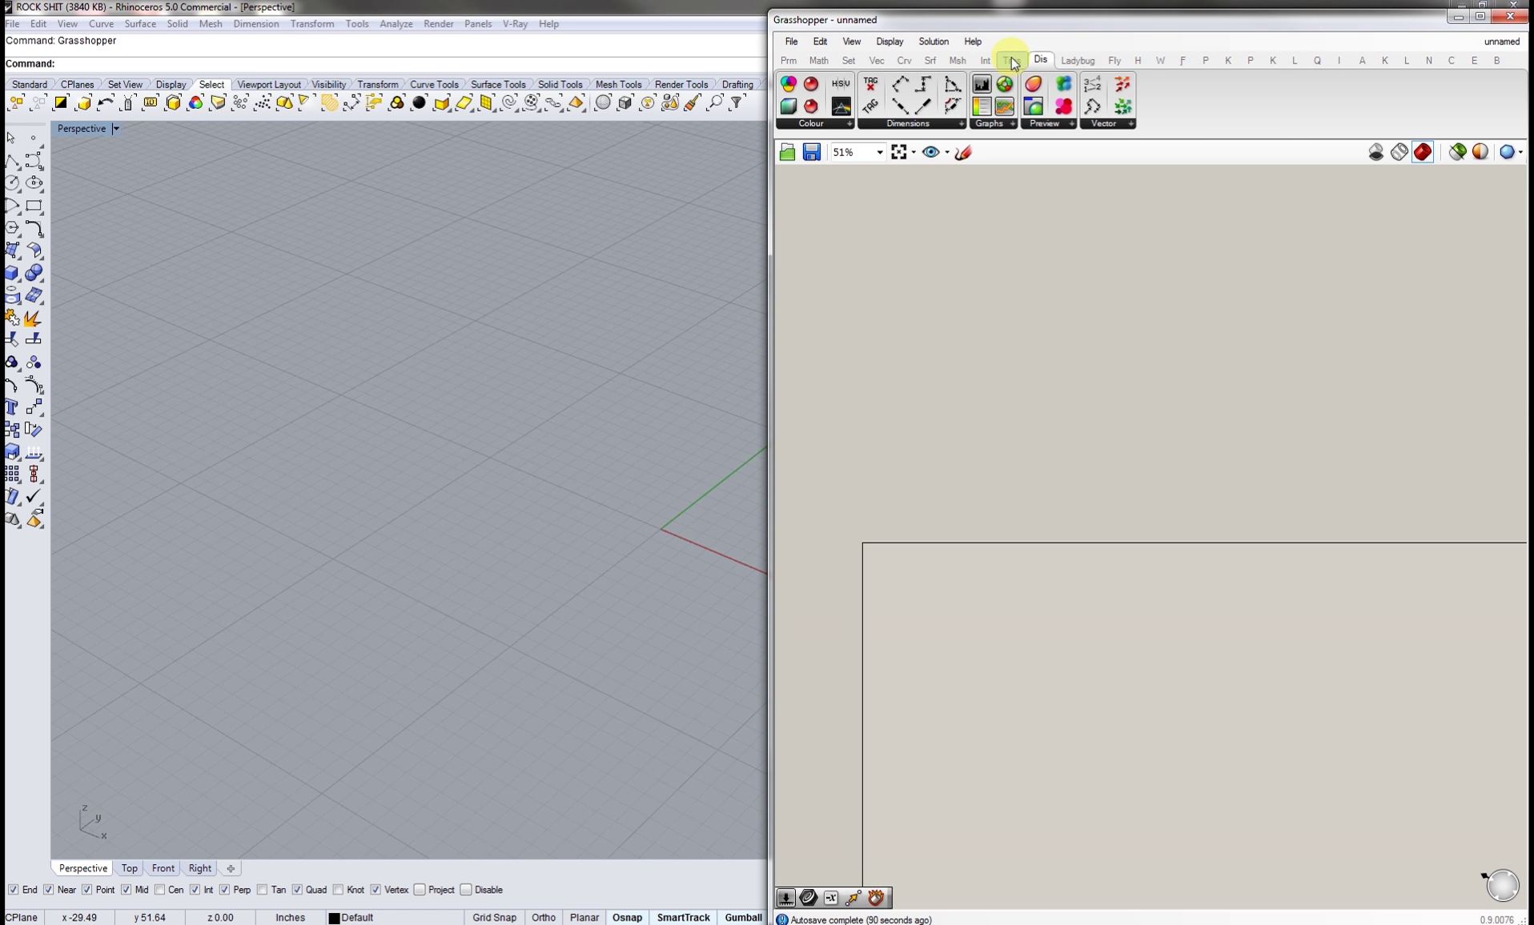
left_click(1011, 60)
left_click(818, 60)
left_click(789, 60)
right_click_drag(871, 526, 824, 205)
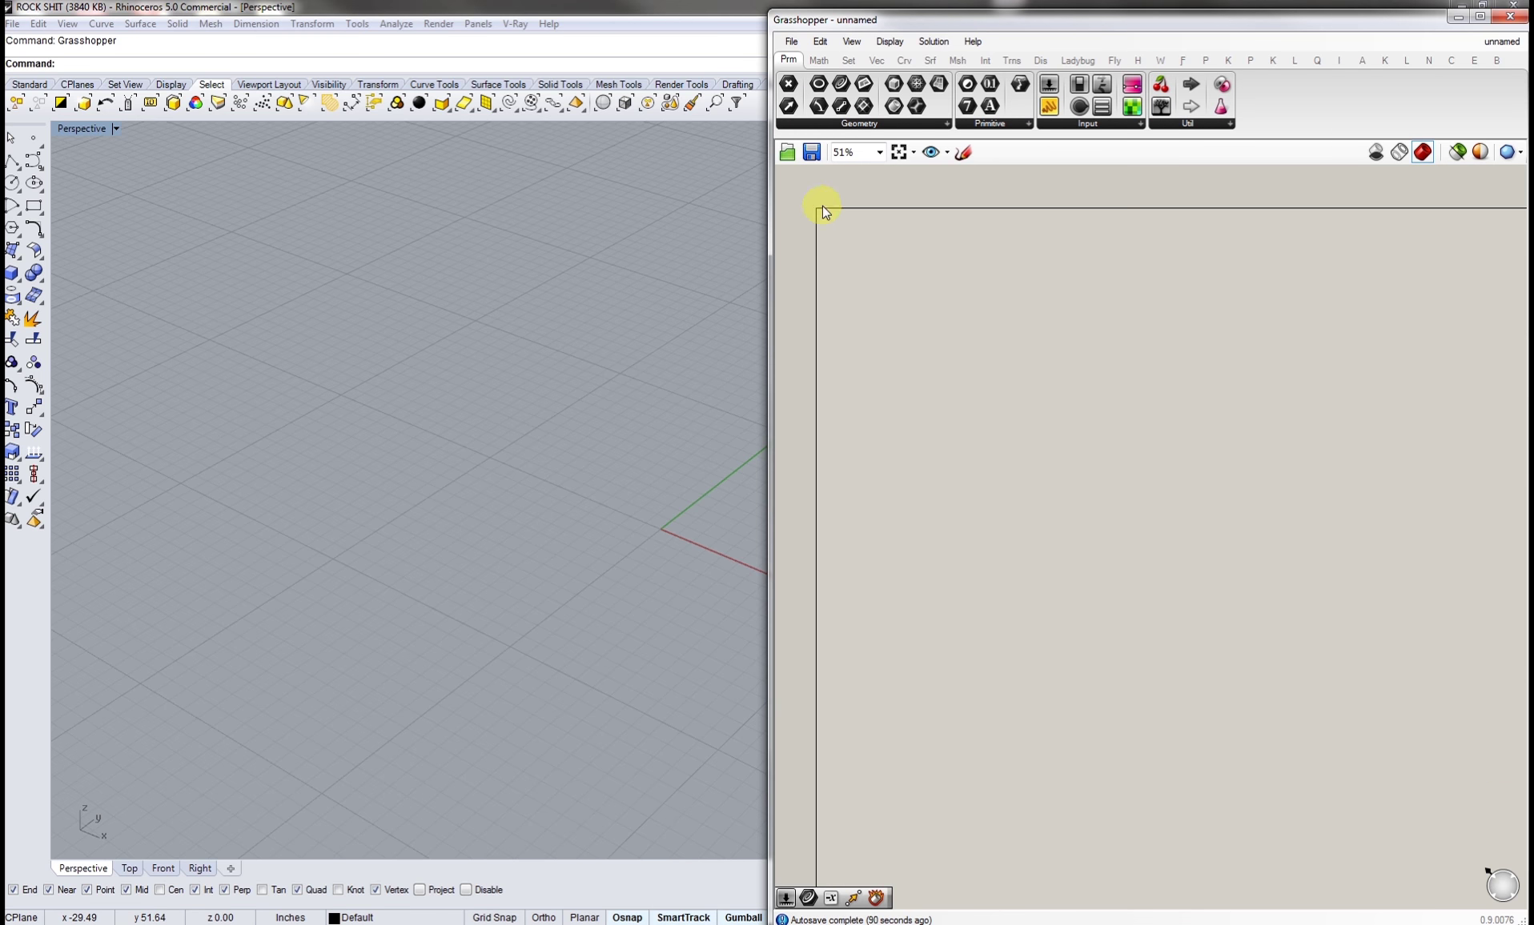
right_click_drag(658, 521, 338, 537, "shift")
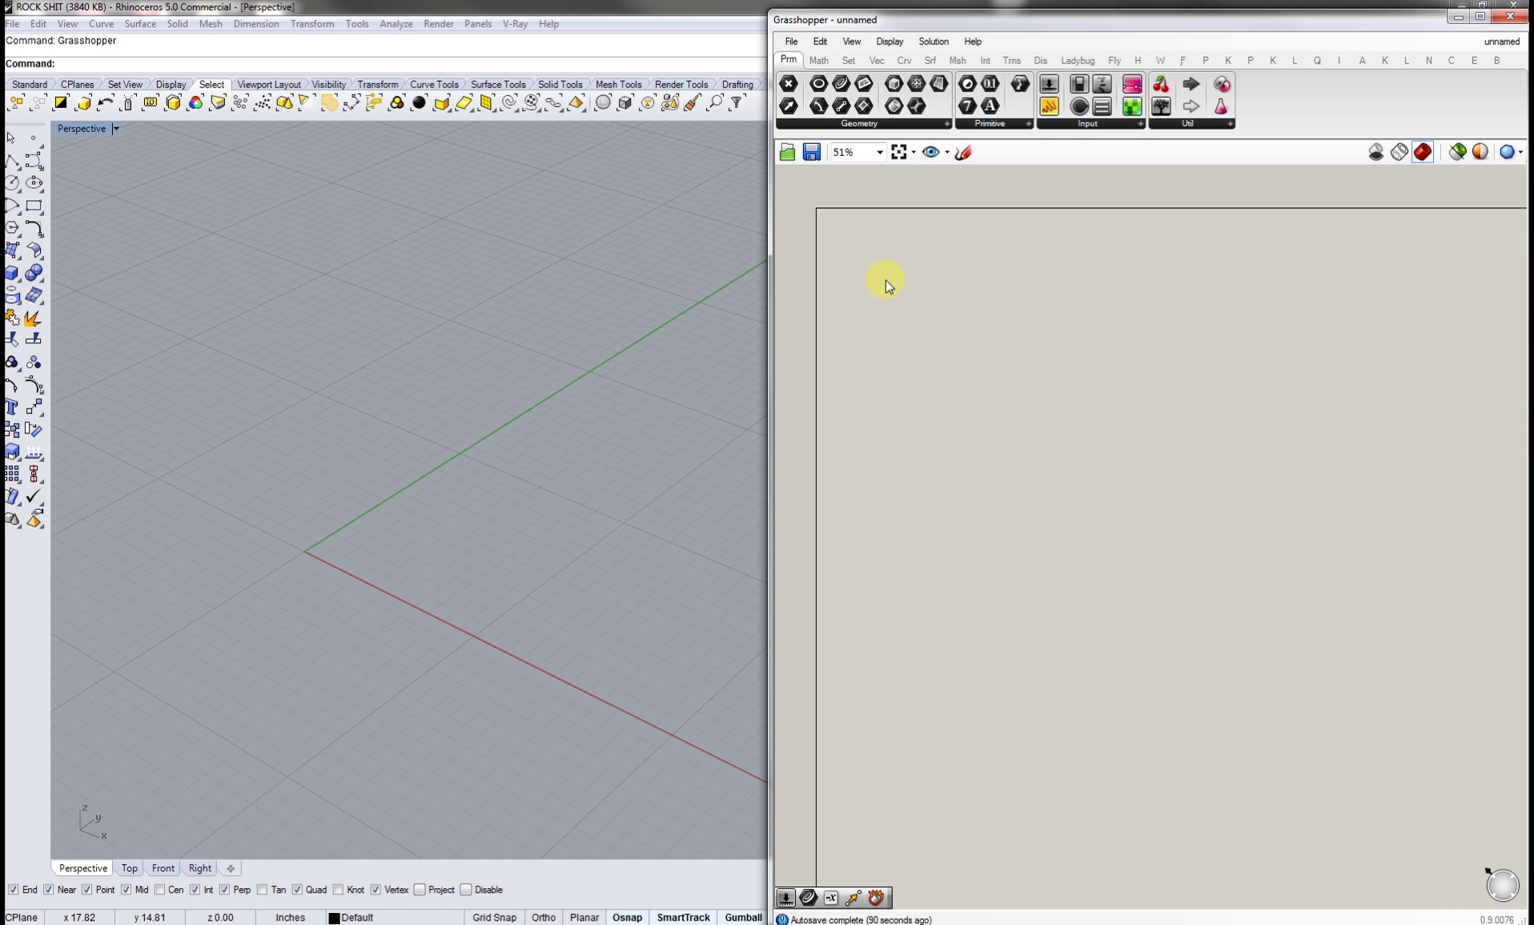
- Add the Rectangle component that generates a rectangle on a plane to the canvas and shift it slightly
scroll(886, 280, "up", 5)
right_click_drag(924, 246, 897, 272)
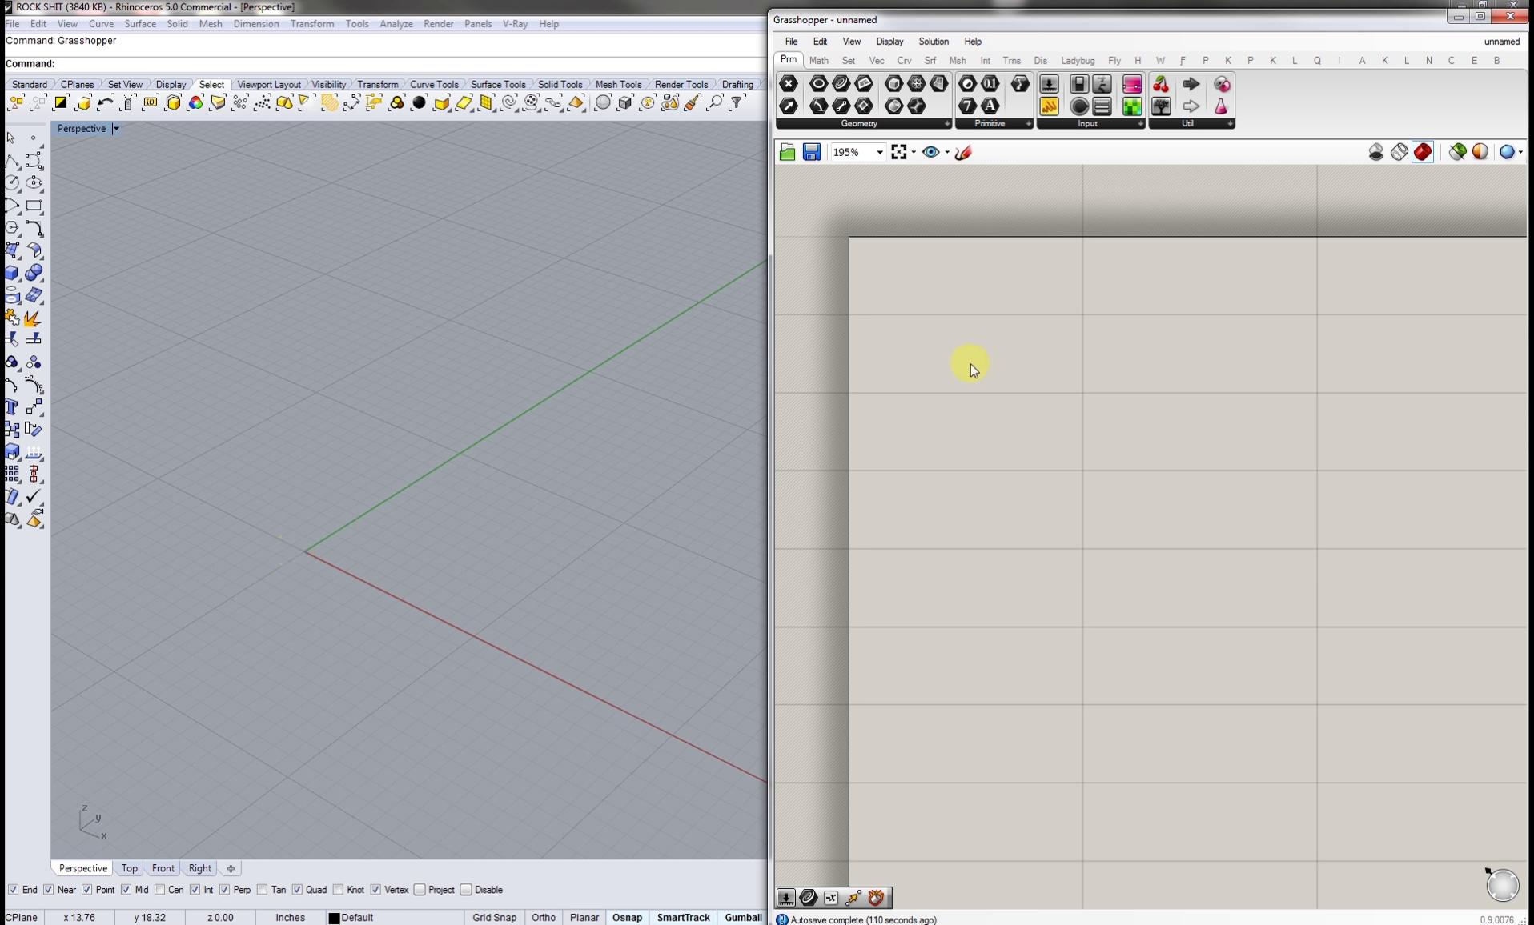
double_click(930, 403)
double_click(1134, 423)
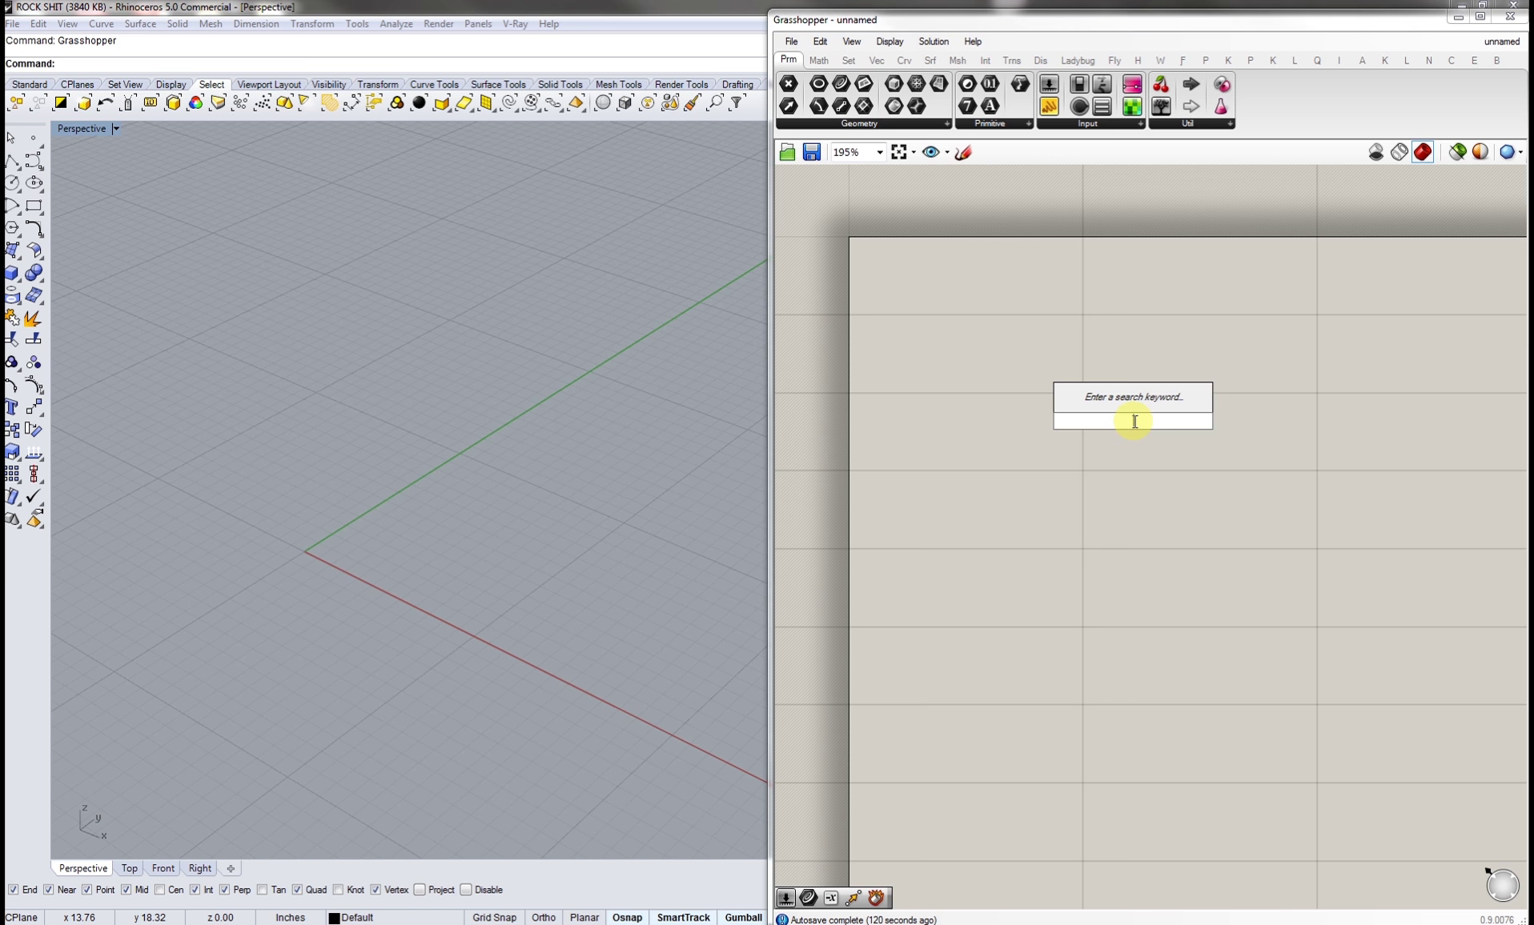
type("rec")
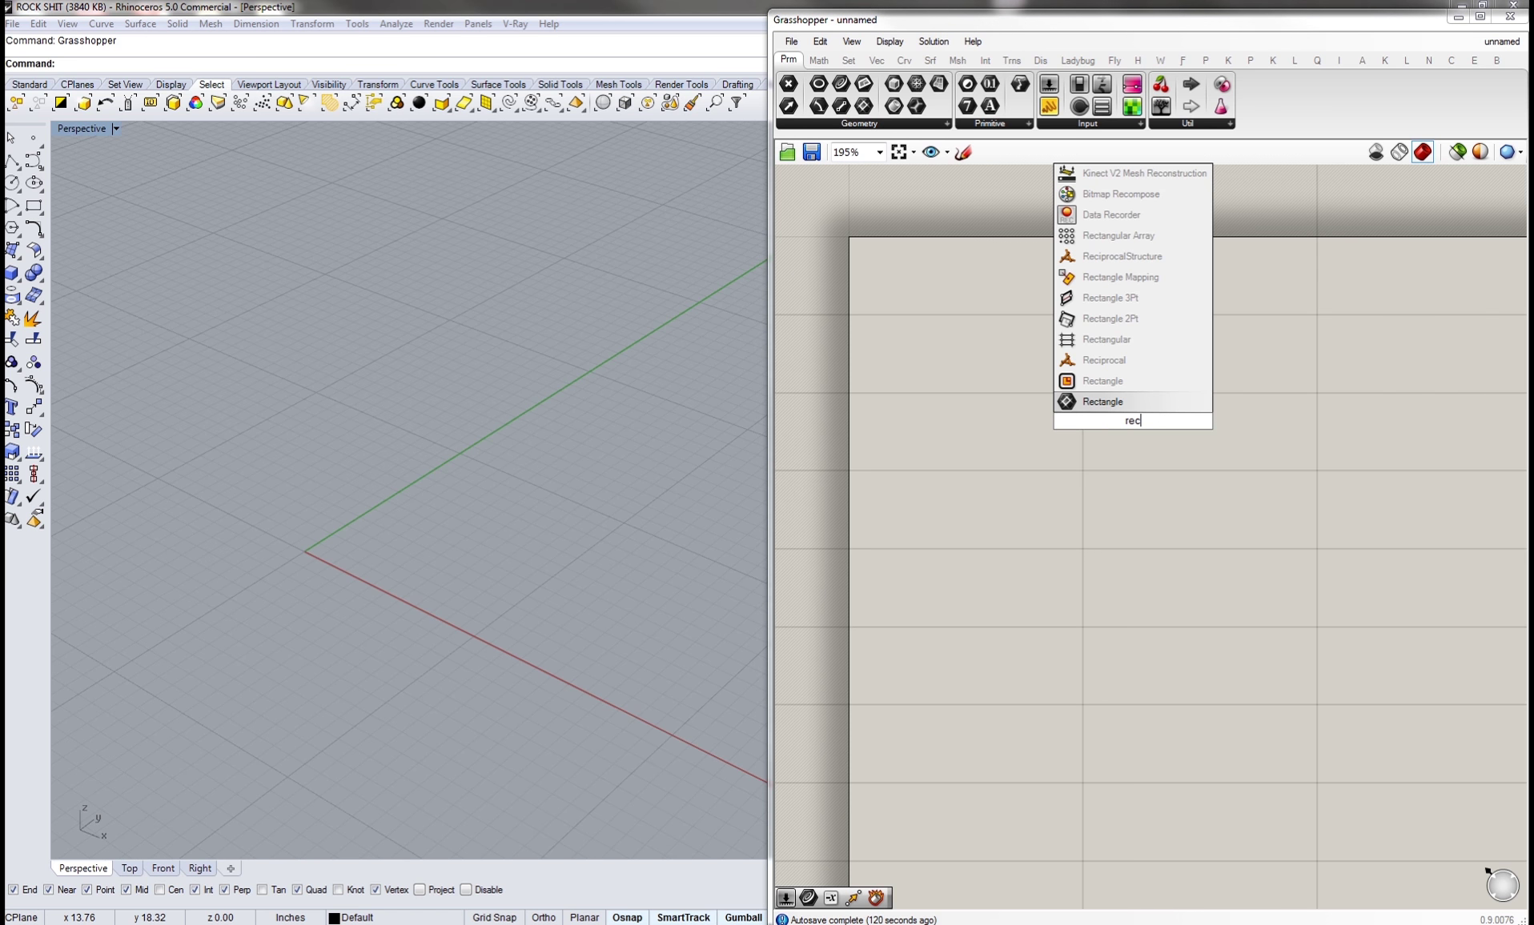
left_click(1121, 401)
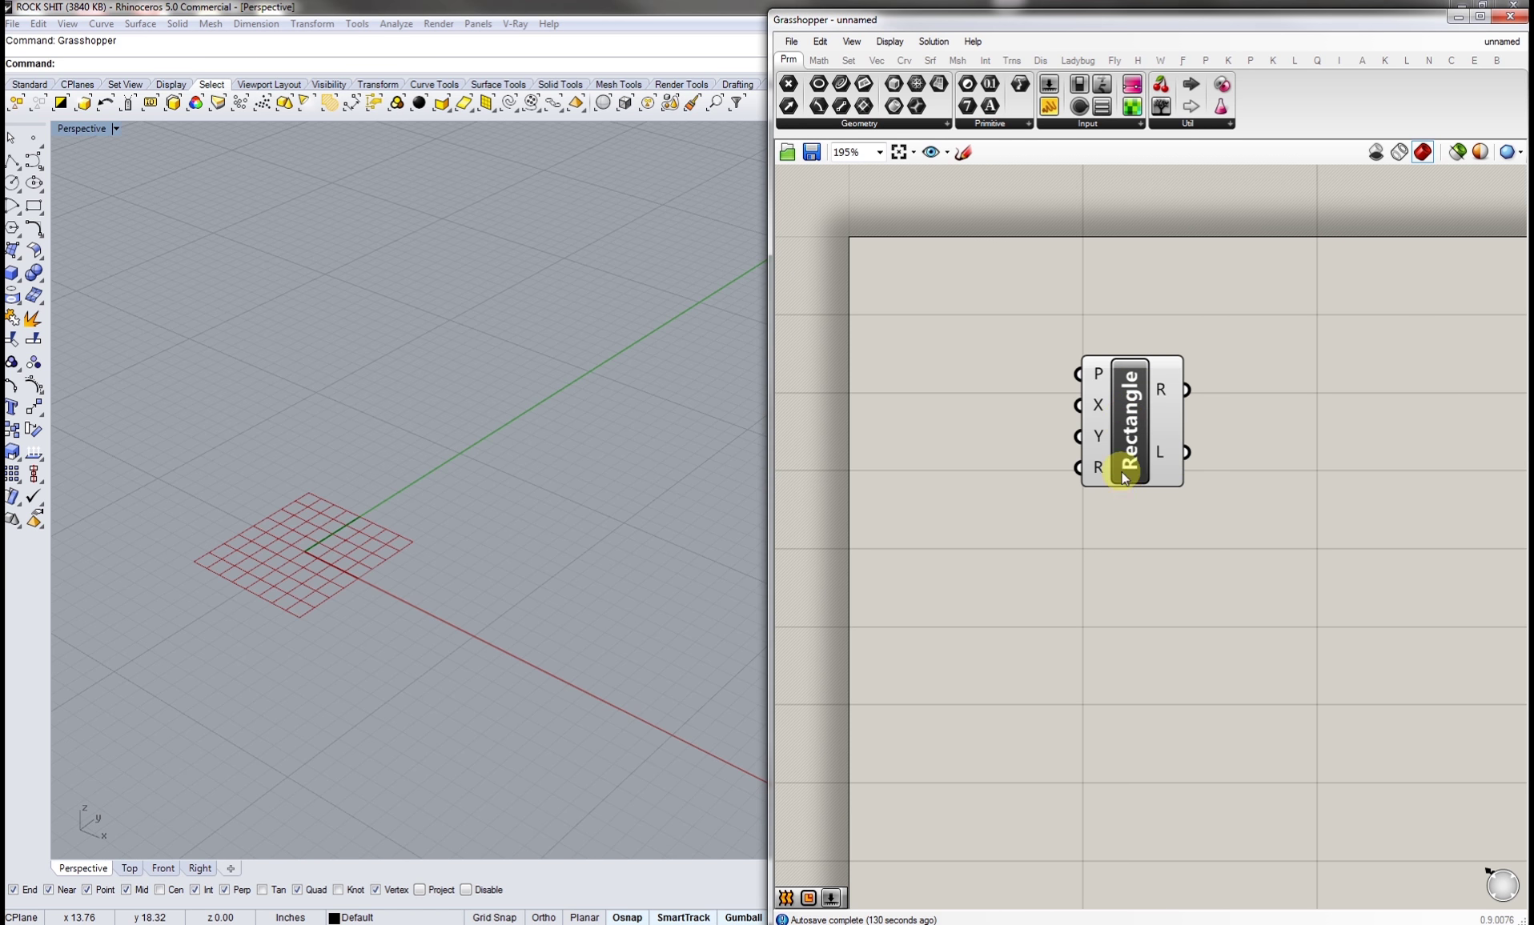
left_click_drag(1119, 382, 1164, 394)
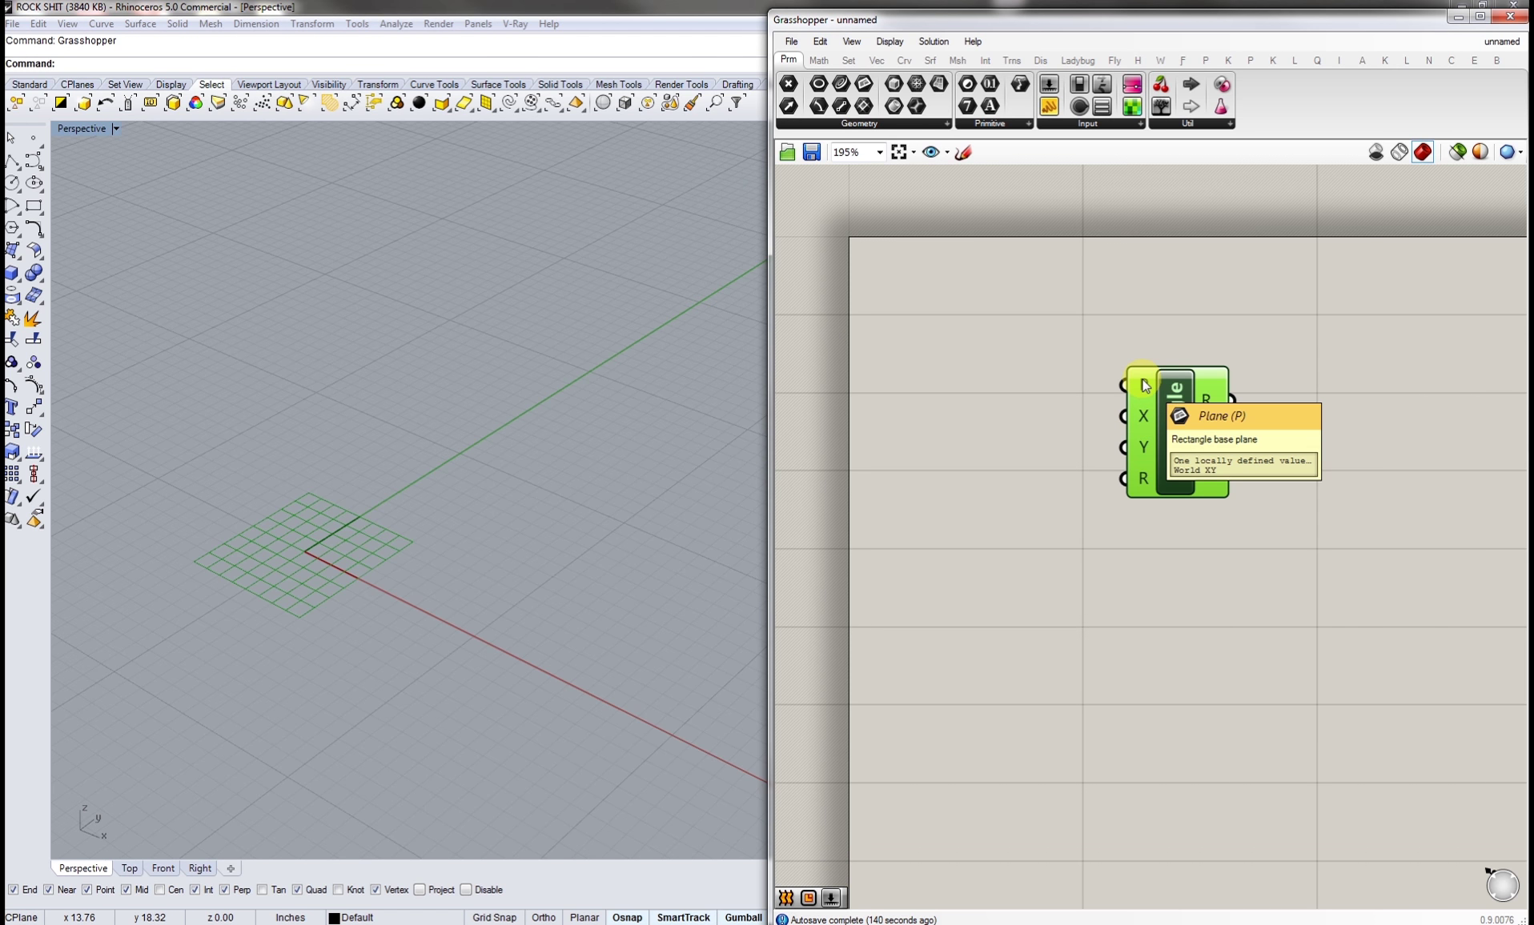
- Place a point object on the Y axis in Rhino at about y 19.5 and select it
left_click(32, 143)
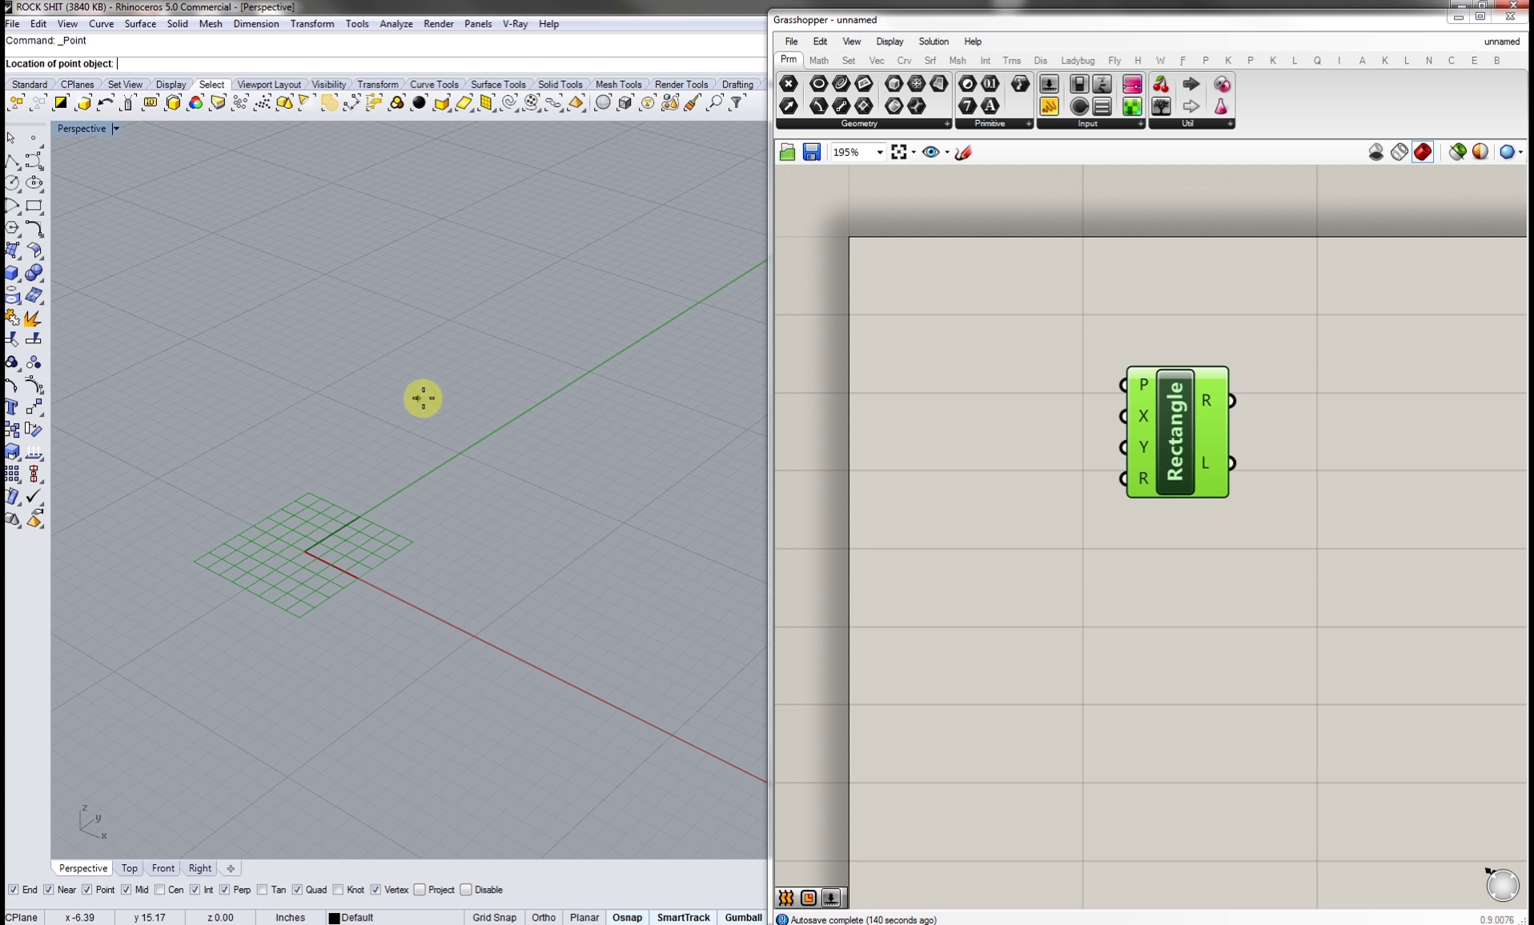
left_click(542, 400)
left_click(542, 400)
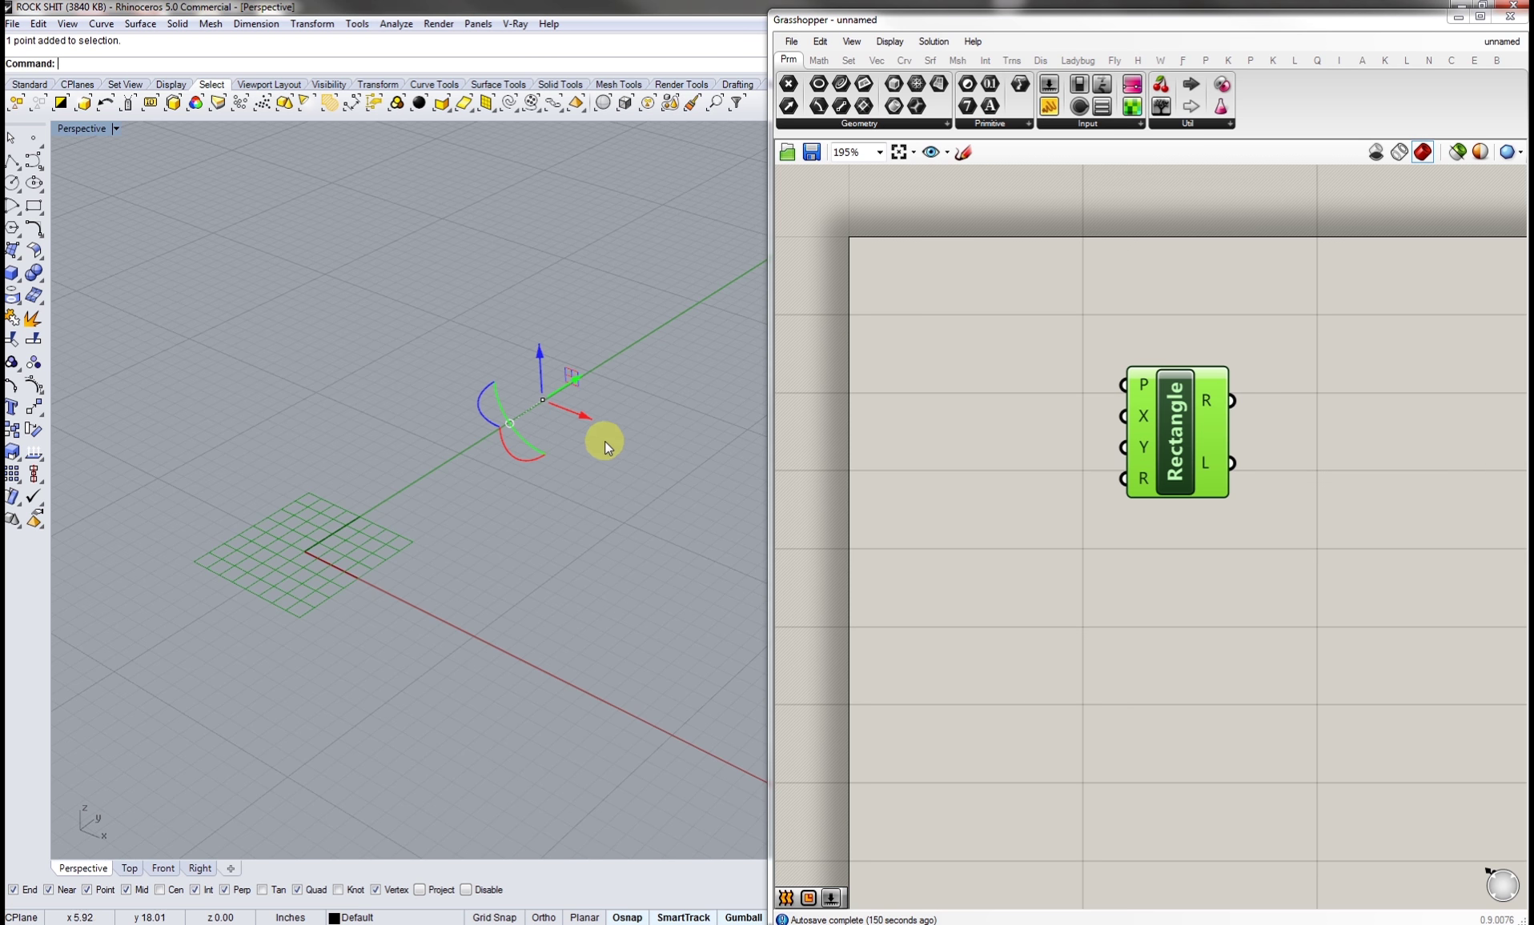
- Add a Point parameter to the canvas beside the Rectangle component's inputs
double_click(985, 369)
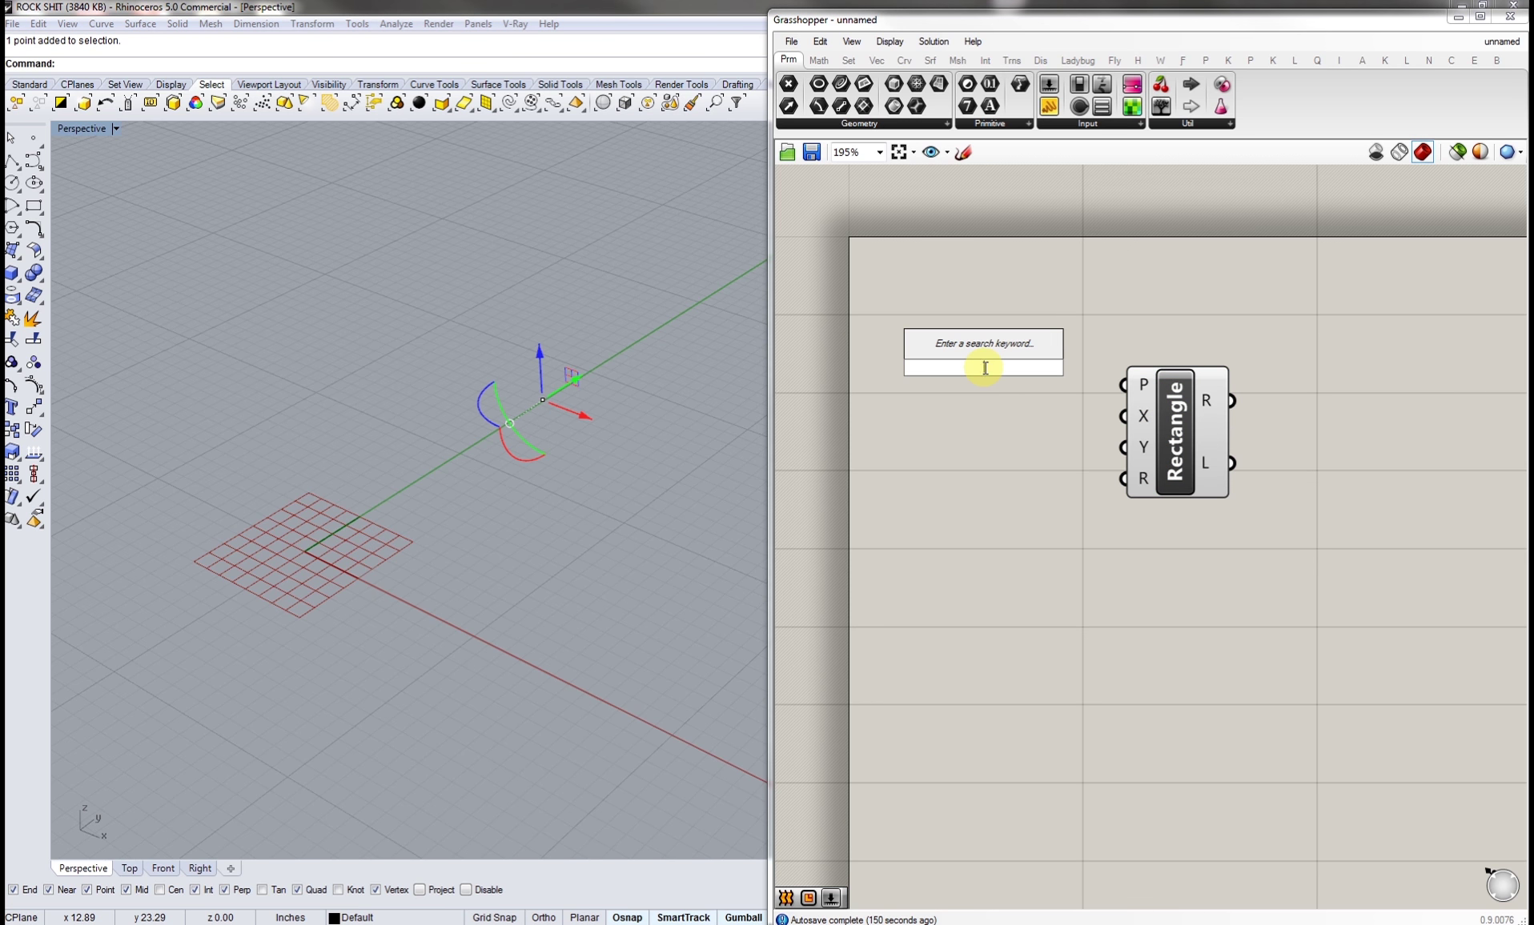
type("point")
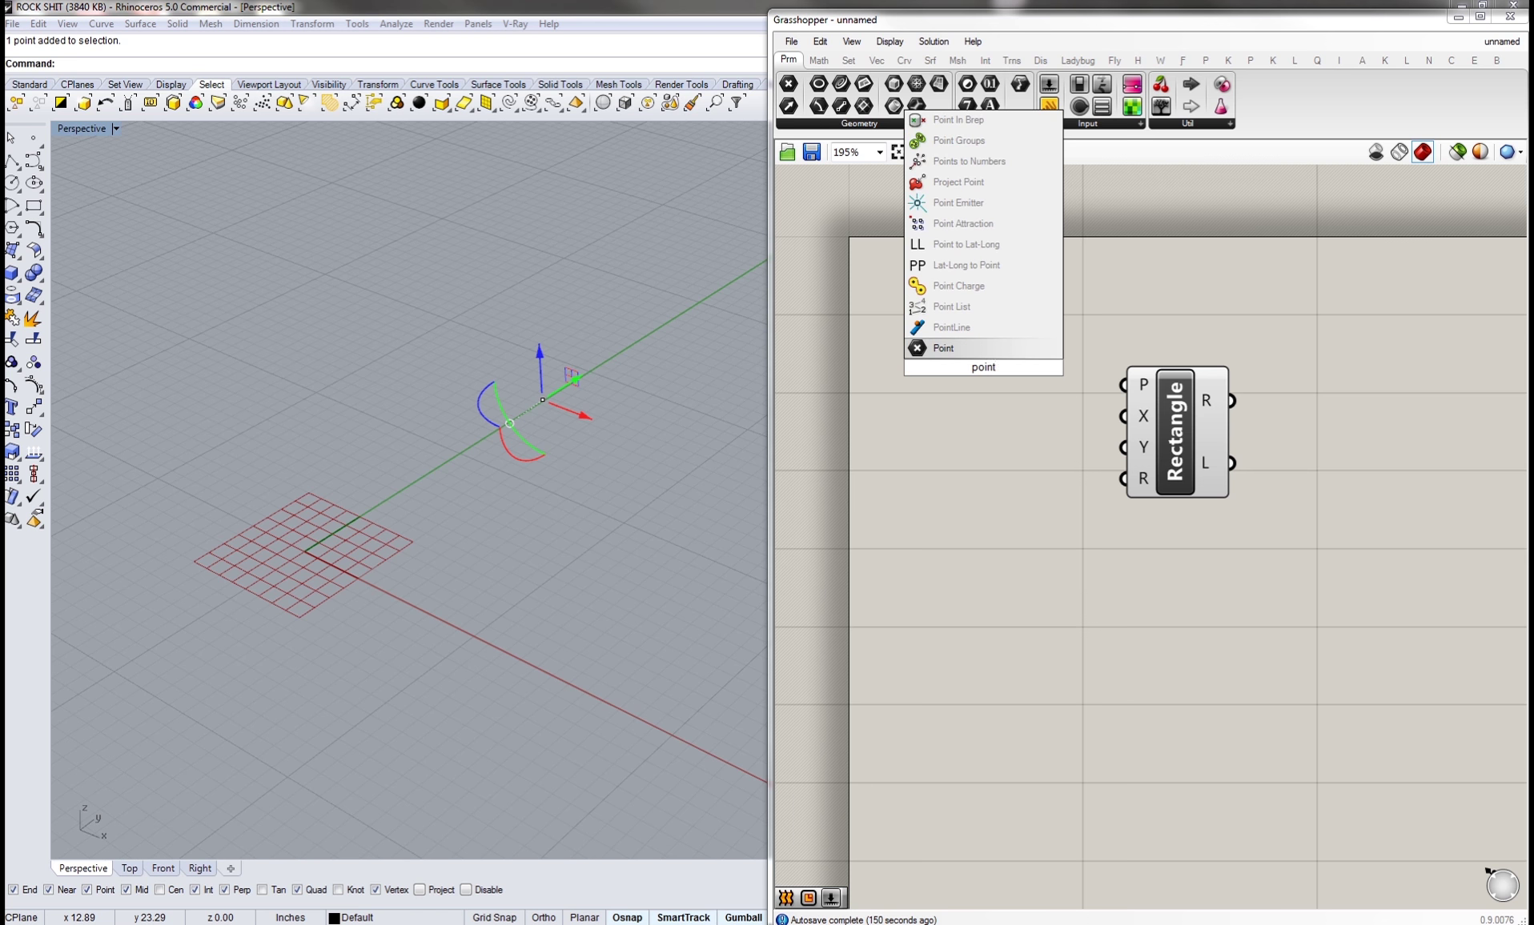
left_click(970, 348)
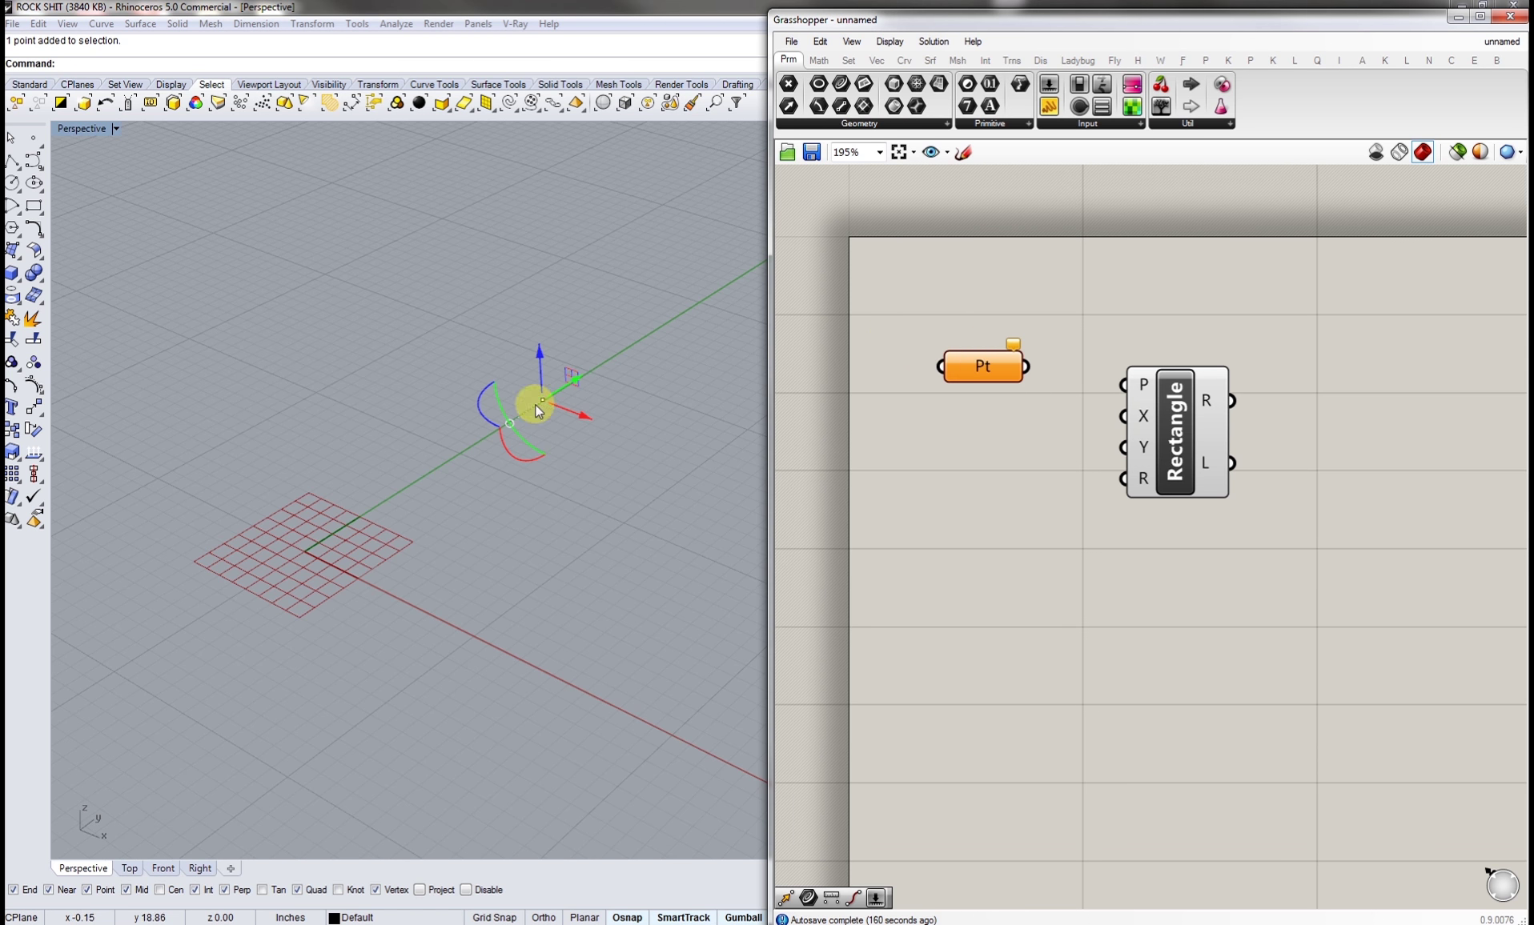
- Reference the Rhino point in the Point parameter and connect it to the Rectangle component's P input
right_click(978, 364)
left_click(1041, 618)
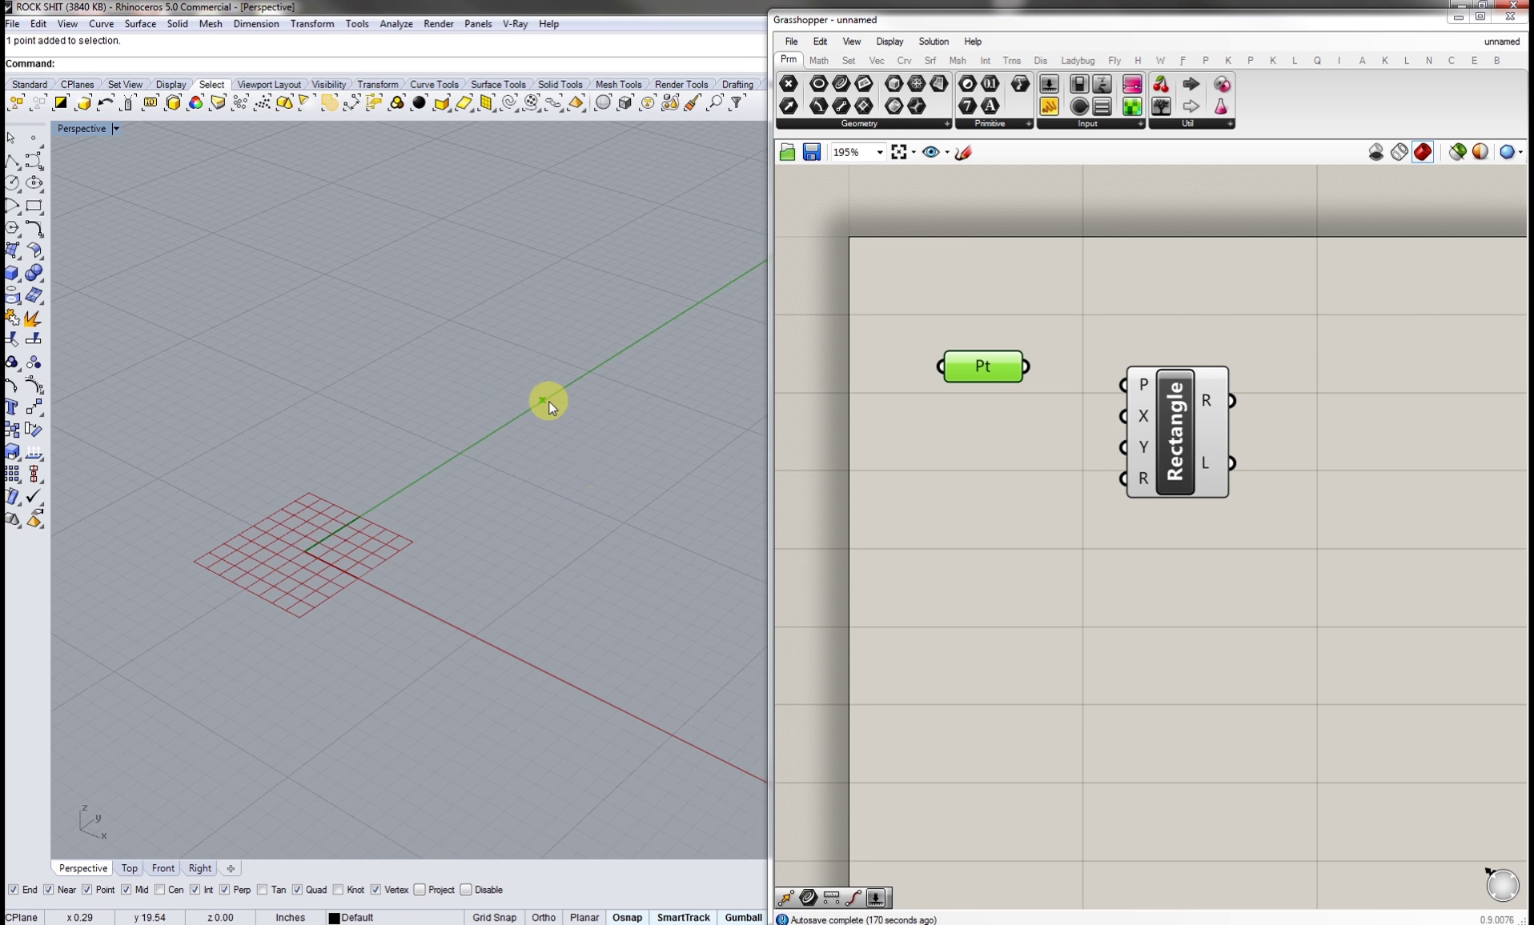
scroll(549, 402, "up", 4)
scroll(535, 411, "down", 5)
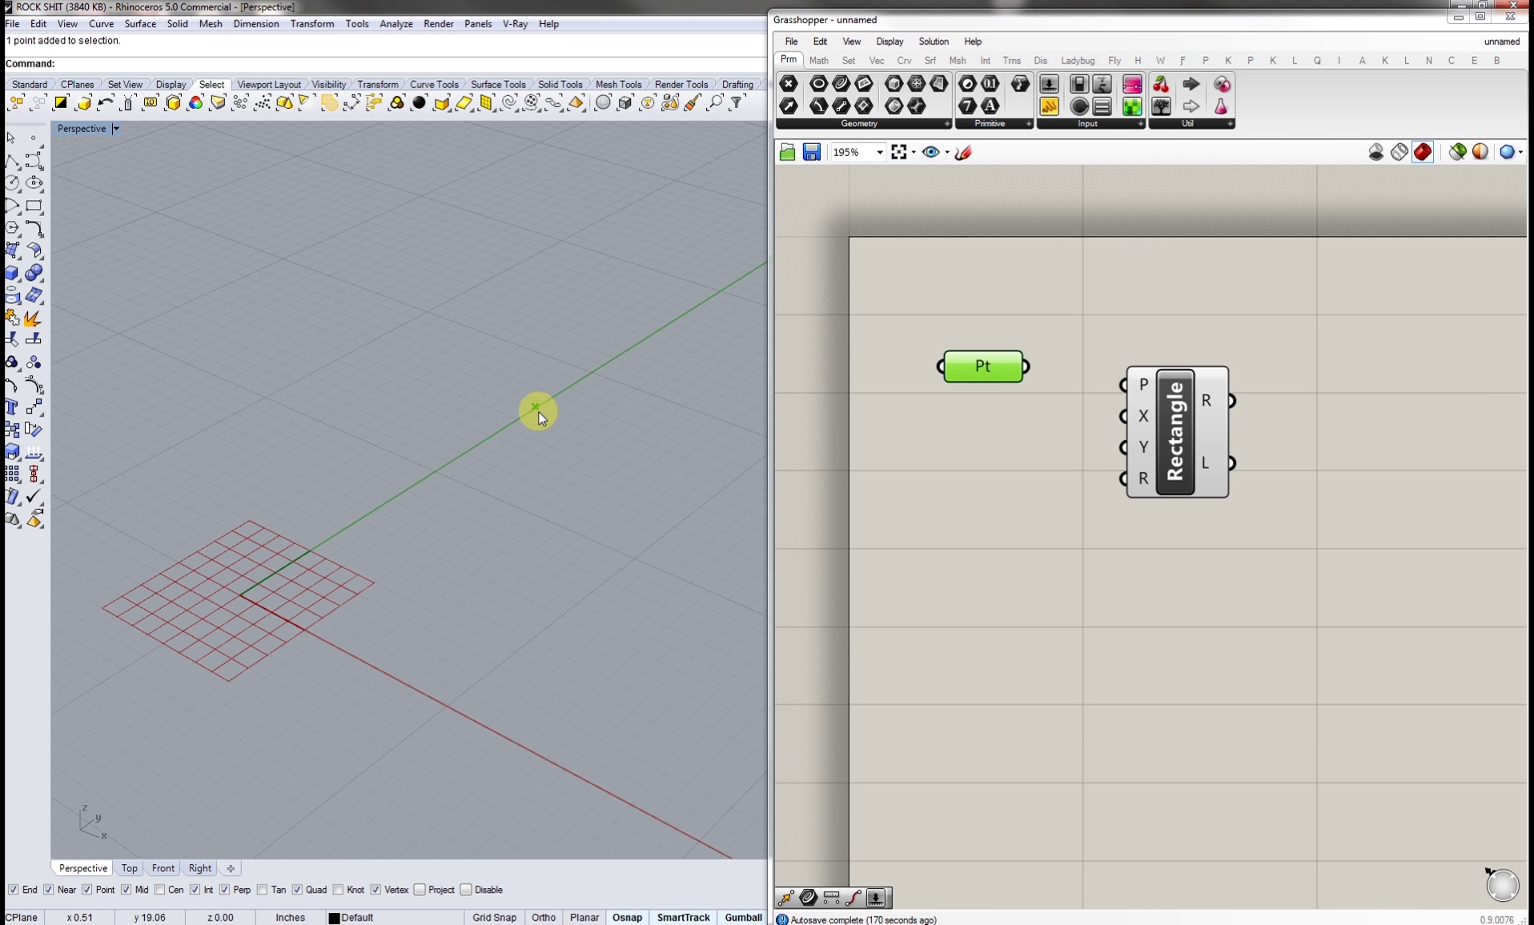
left_click(1018, 373)
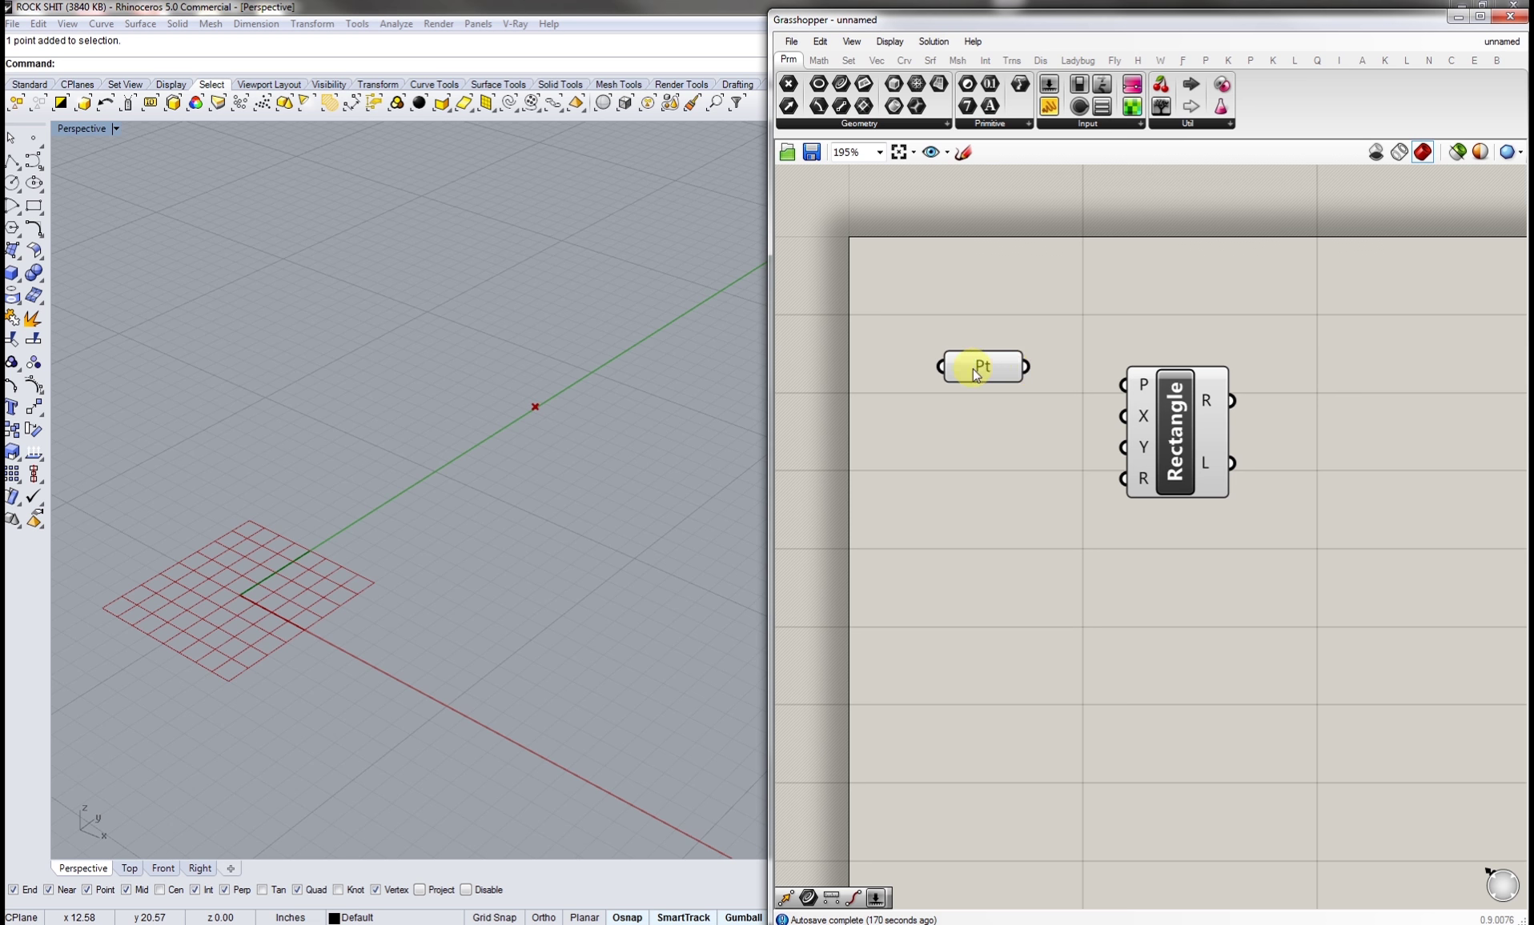
left_click_drag(1027, 368, 1125, 385)
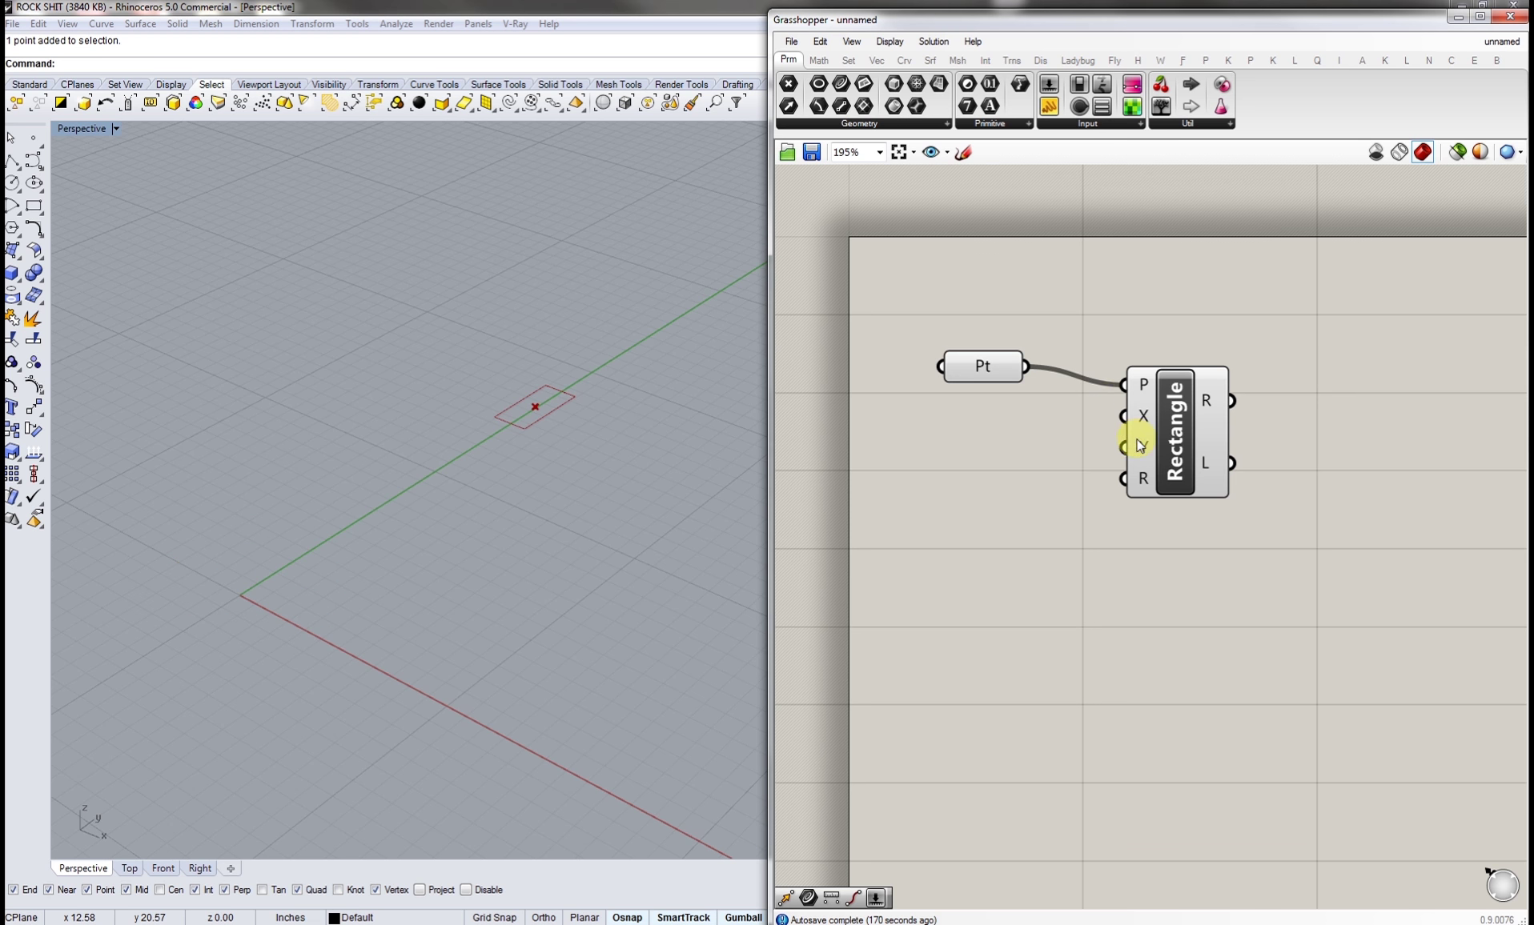
- Move the Rhino point off the Y axis in the X direction with the gumball
right_click_drag(555, 411, 538, 515, "shift")
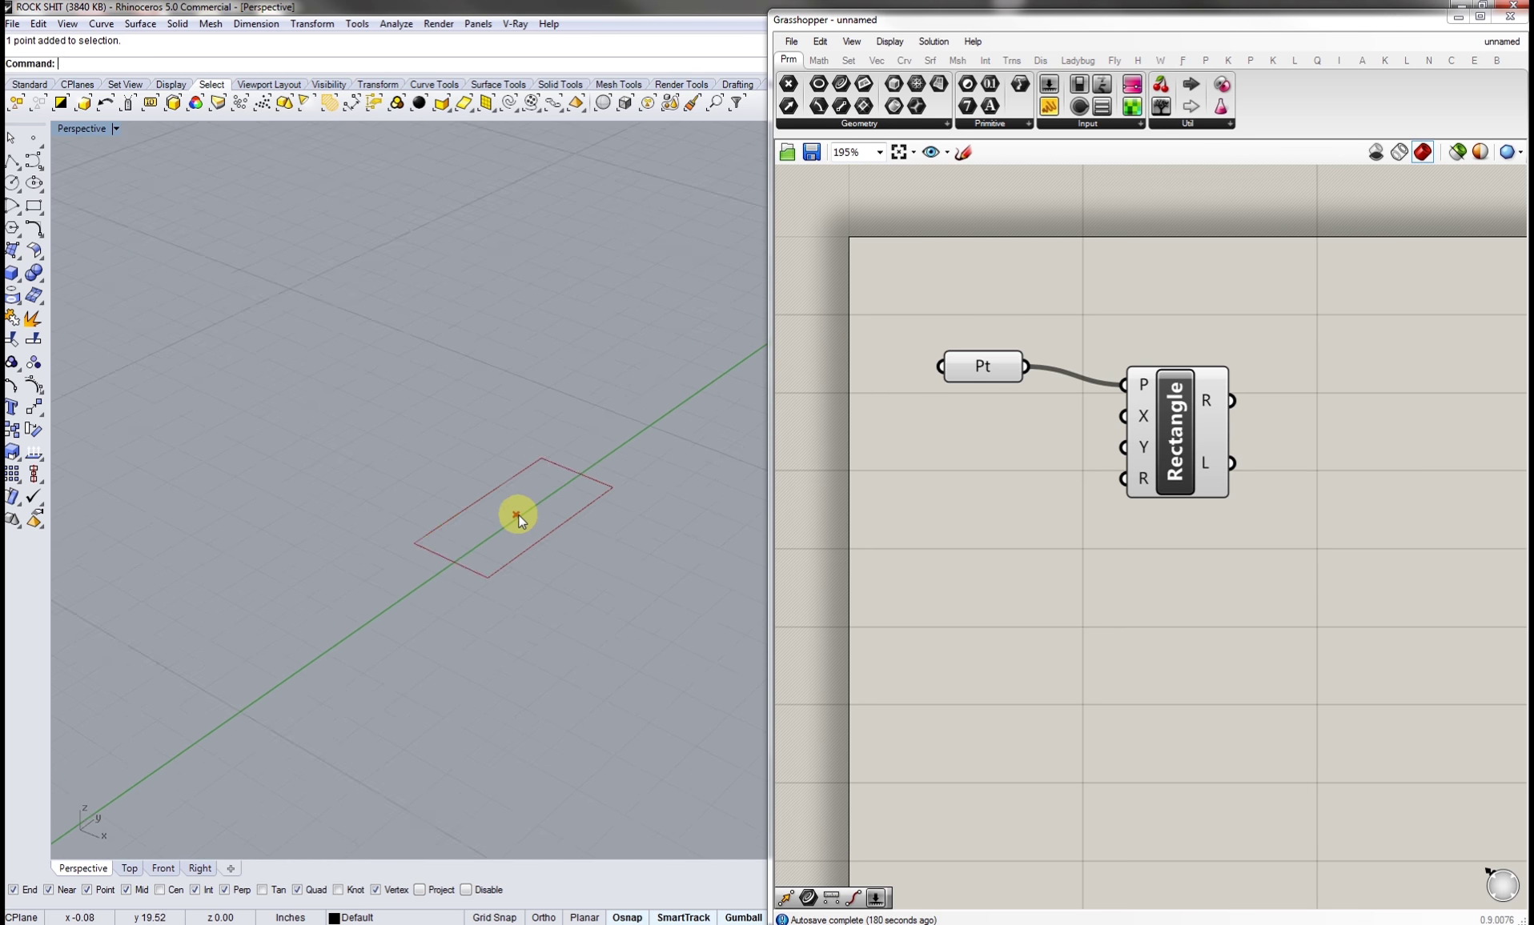
scroll(528, 519, "down", 5)
left_click(527, 519)
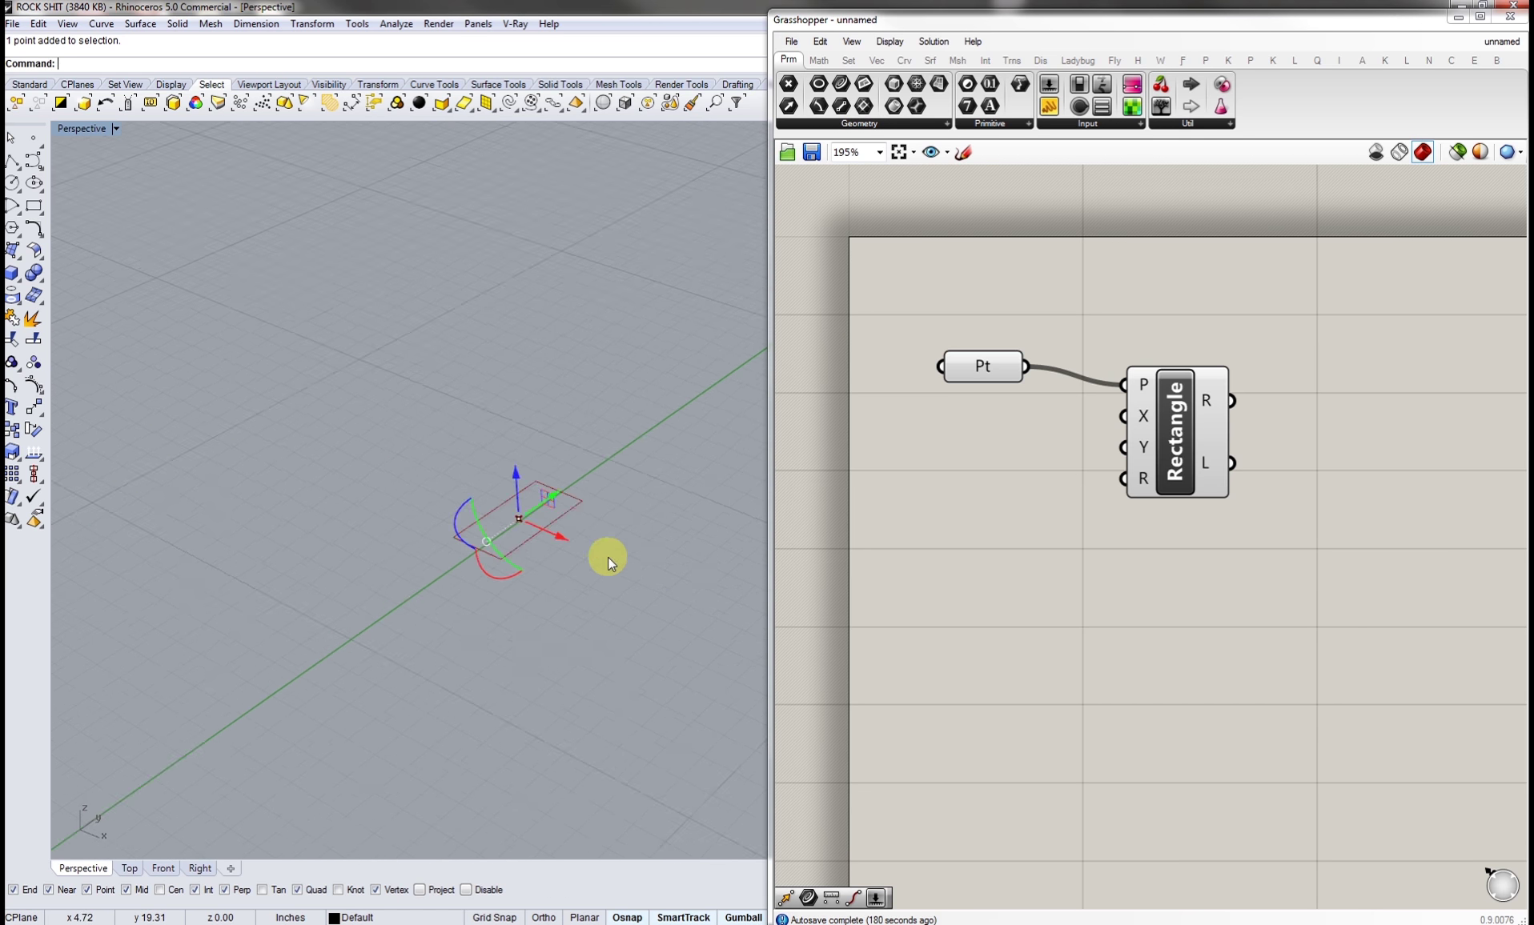
scroll(525, 512, "up", 5)
left_click_drag(571, 535, 583, 664)
left_click(618, 665)
right_click_drag(623, 677, 584, 603, "shift")
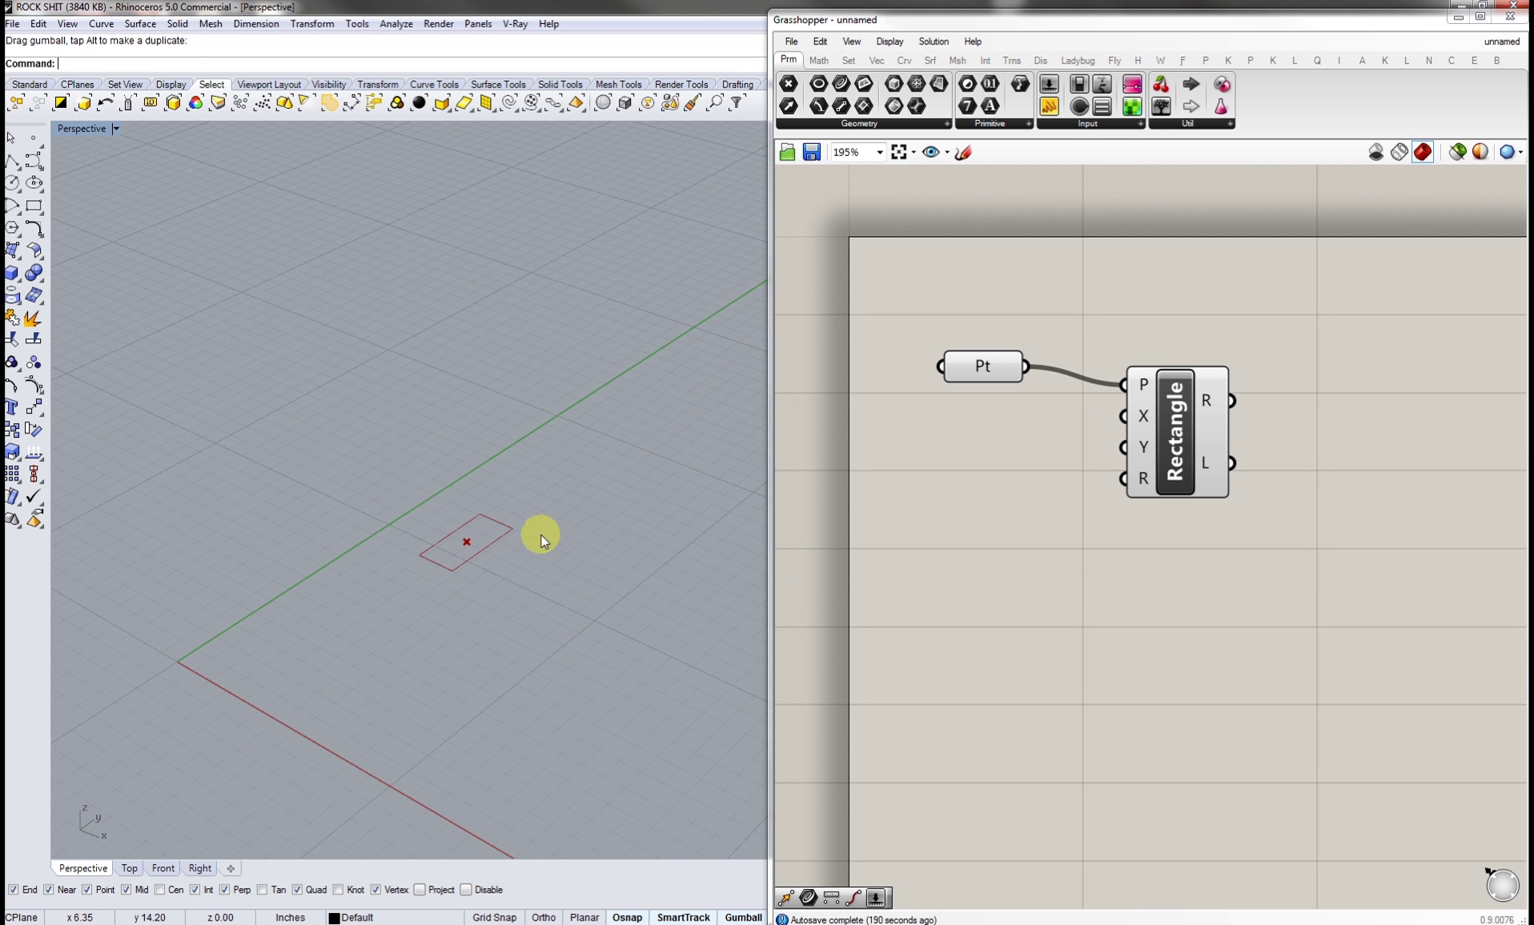
- Add a number slider with an initial value of 5.0 and position it just below the Point parameter
double_click(992, 439)
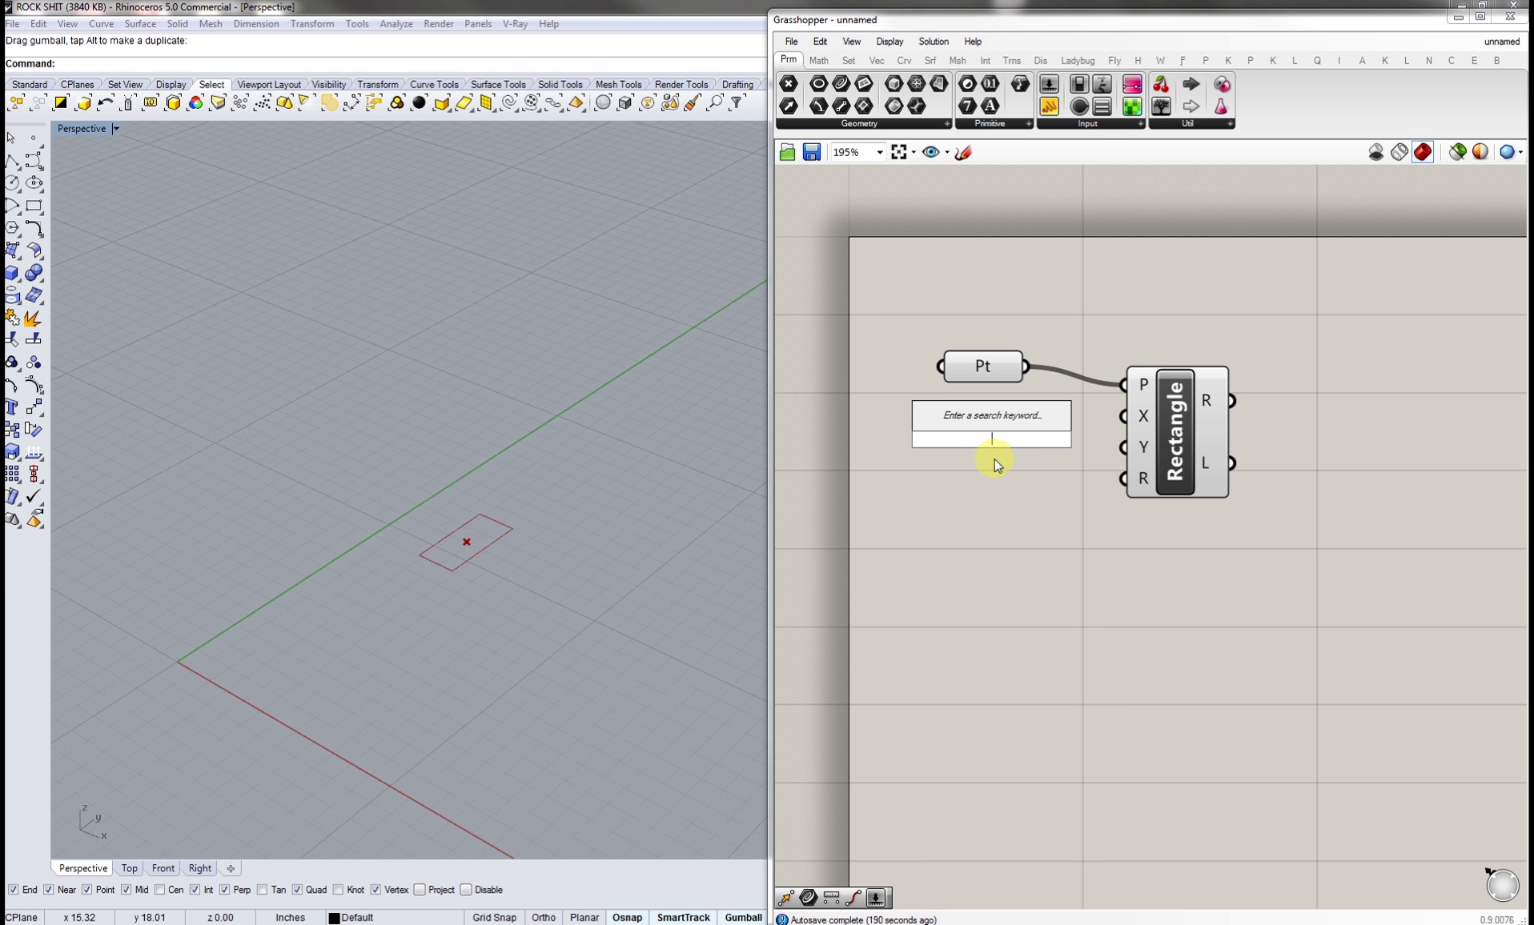
type("5.0")
key("Return")
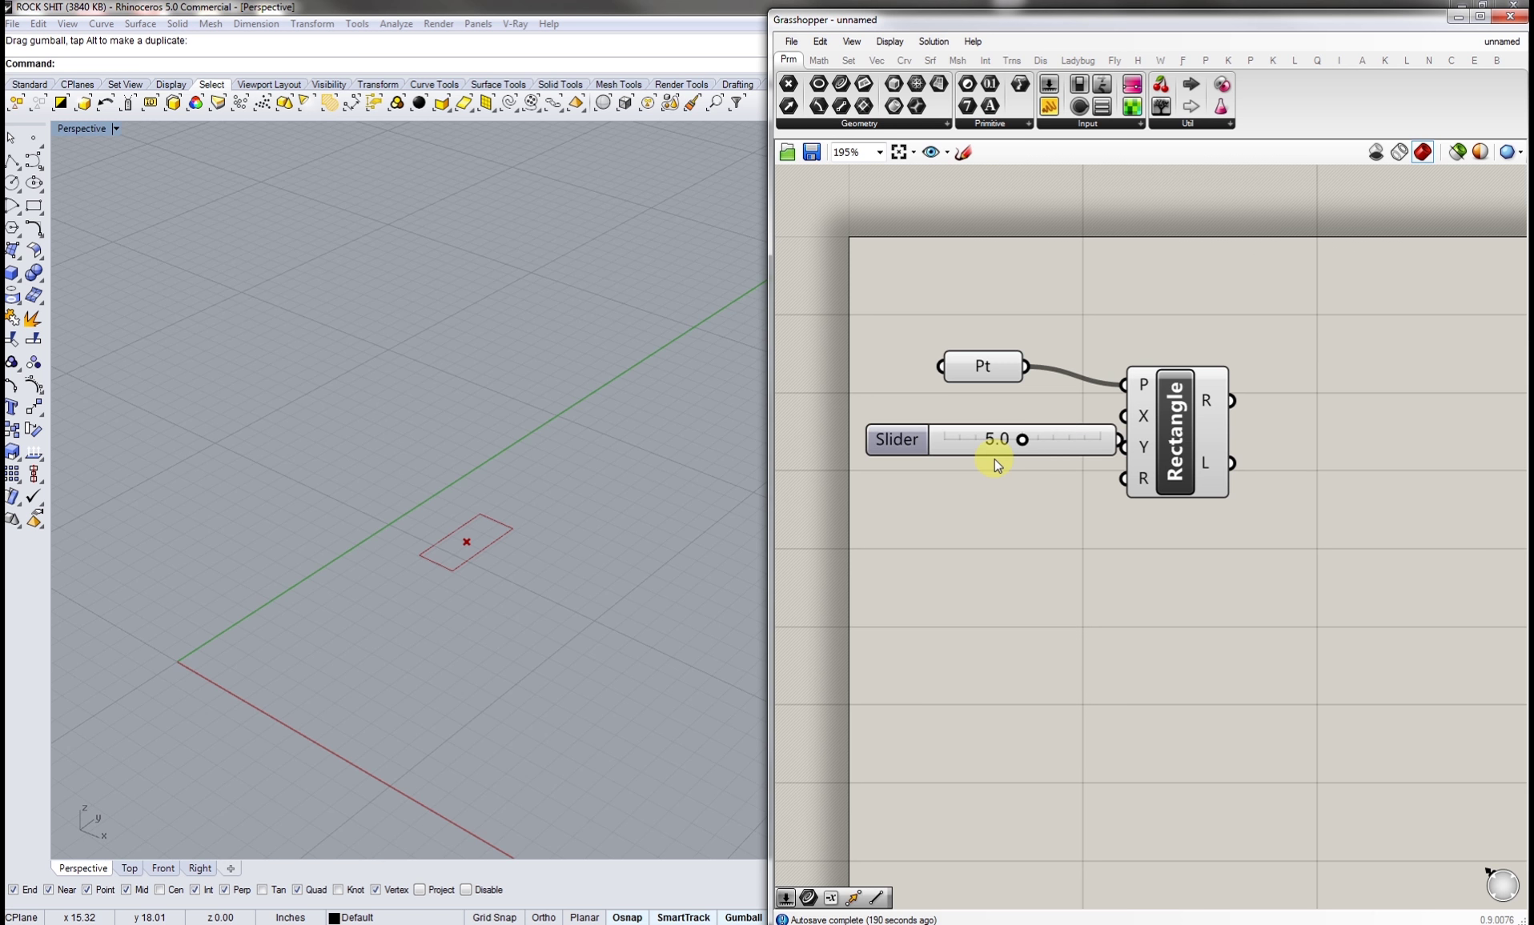
left_click_drag(1049, 442, 881, 414)
left_click_drag(1003, 415, 955, 415)
- Set the number slider's value to 10.0
double_click(921, 413)
type("10.0")
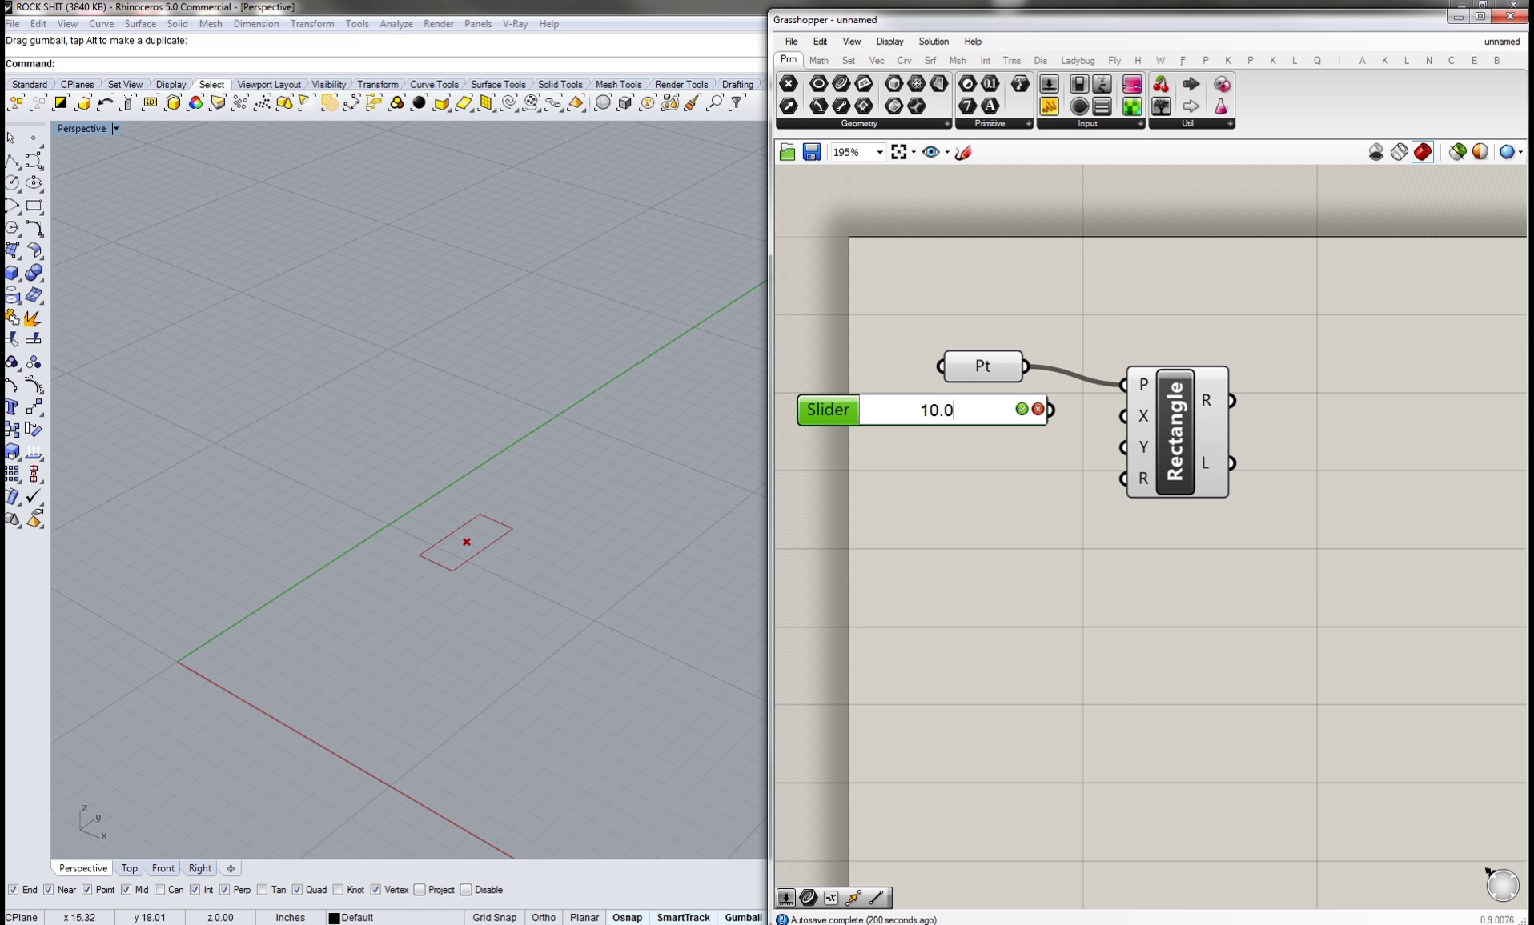
key("Return")
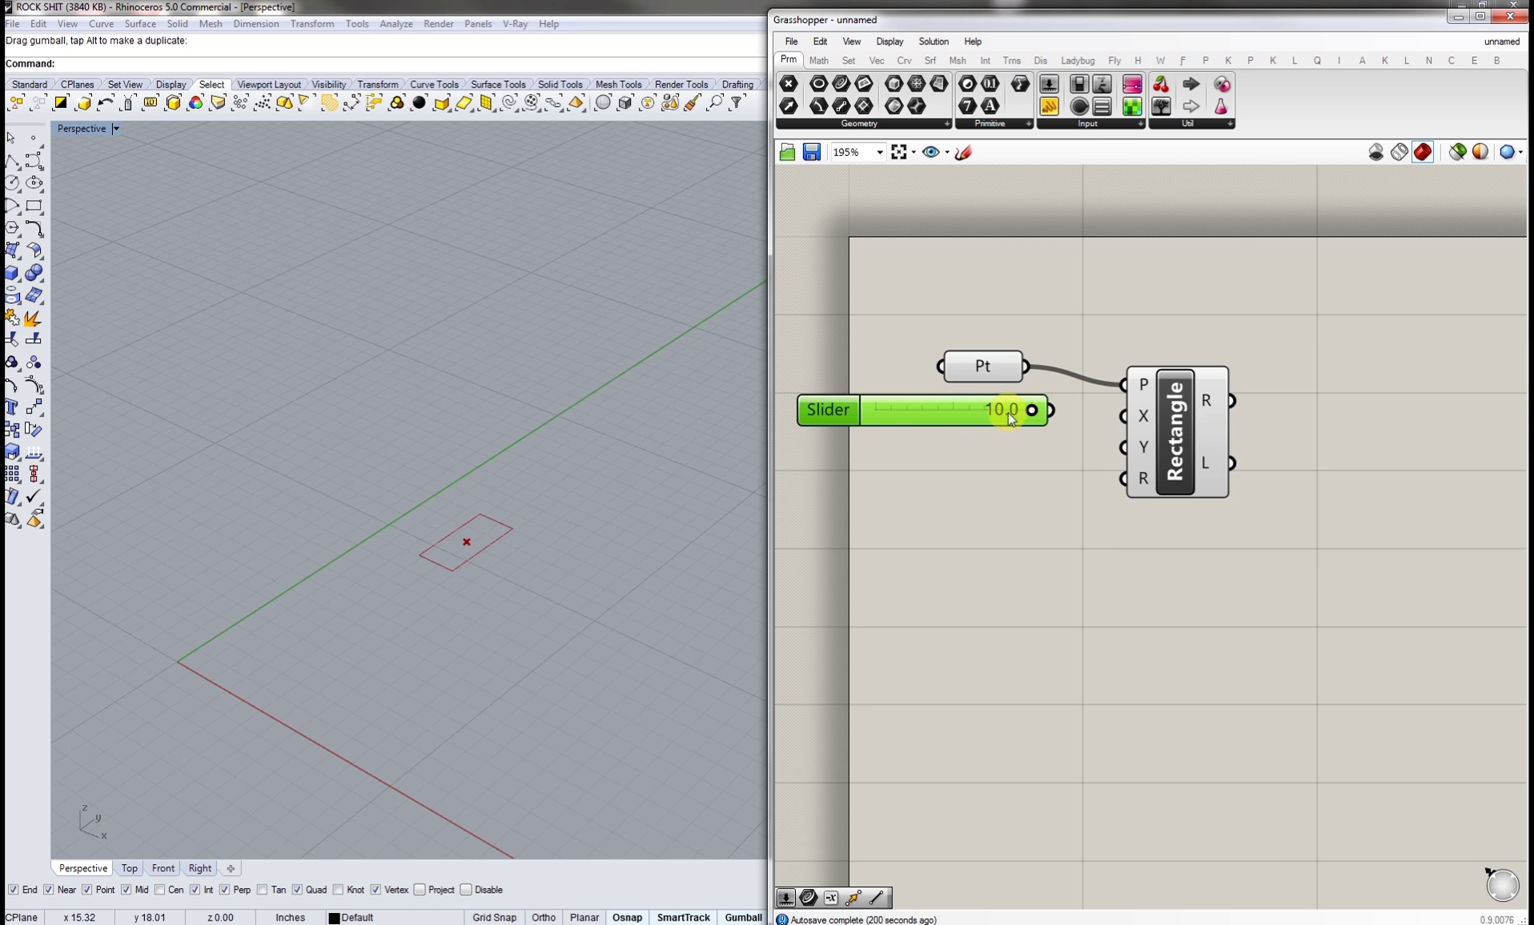
left_click(957, 455)
- Set the number slider's maximum limit to 20.0
mouse_move(838, 410)
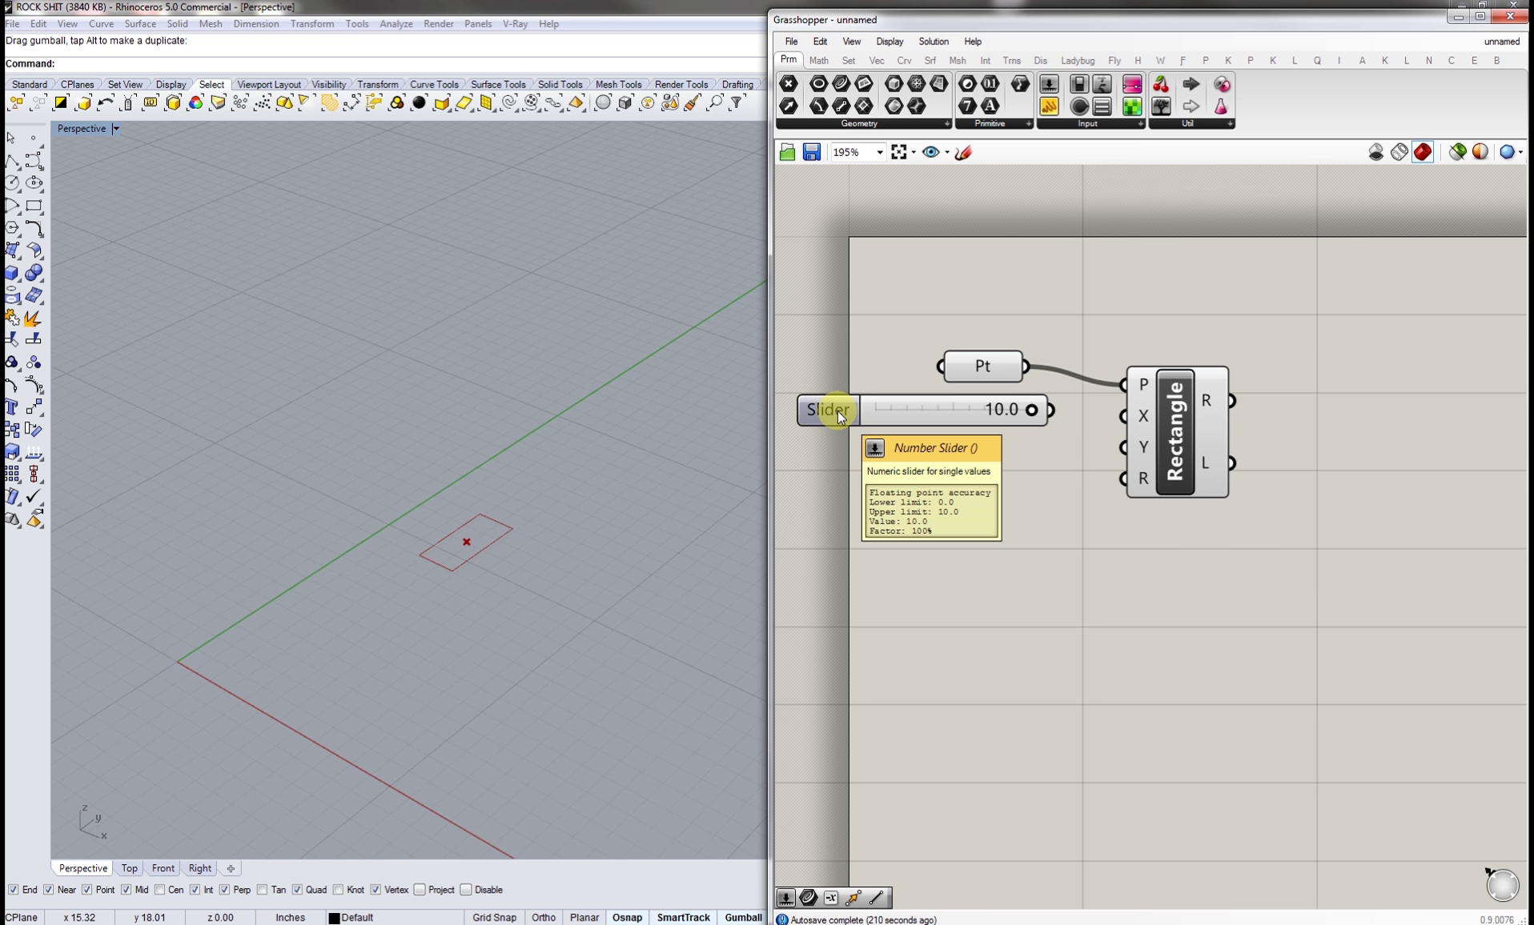
double_click(838, 410)
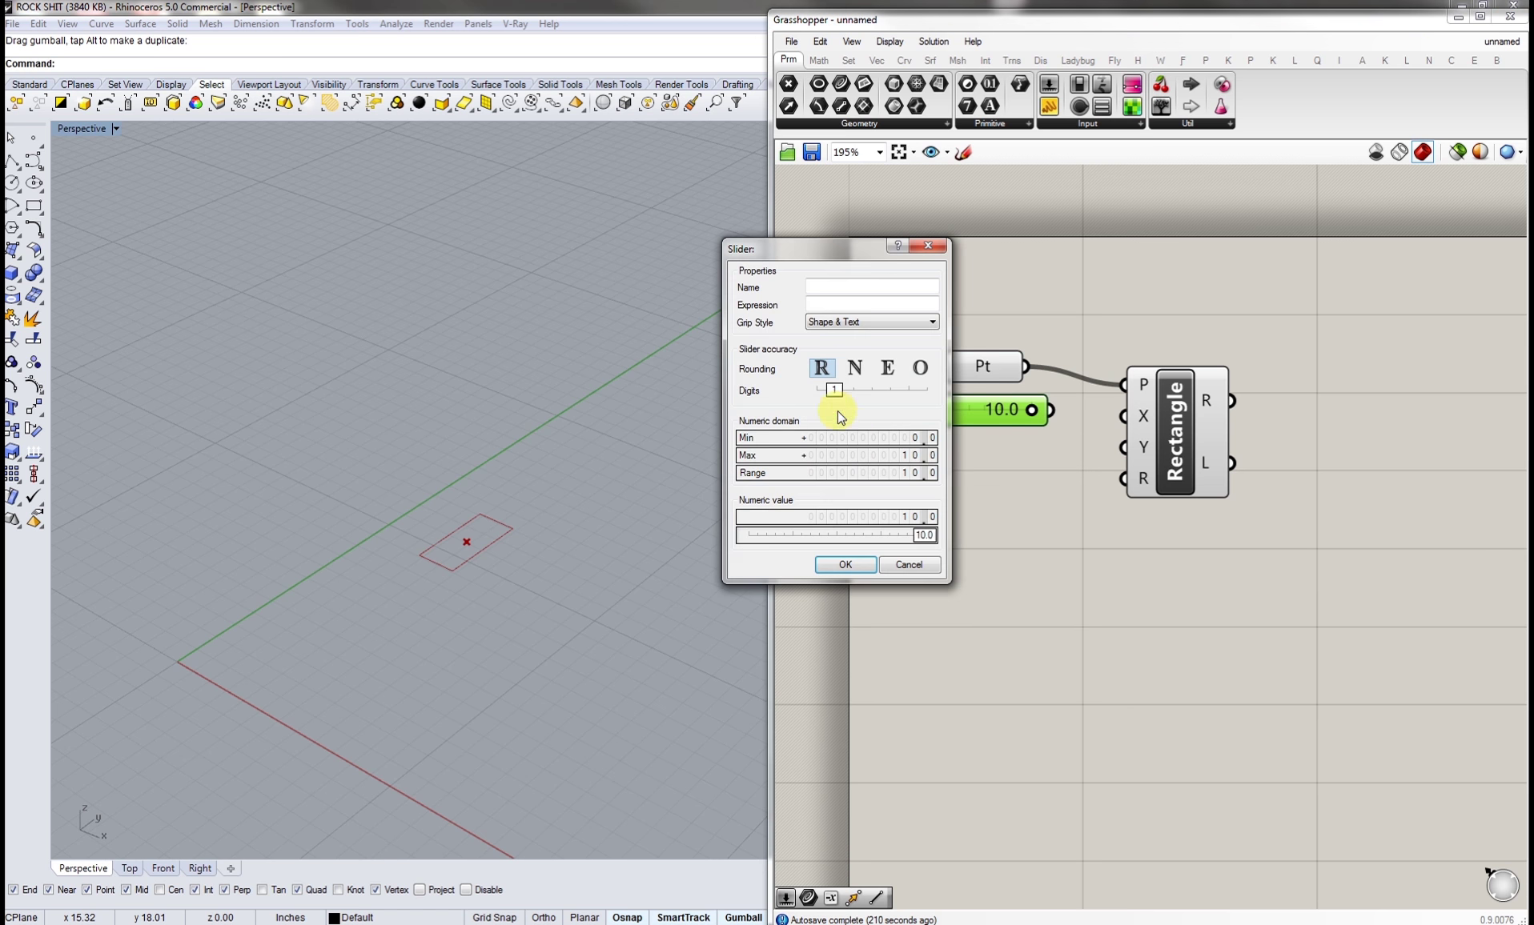
double_click(878, 456)
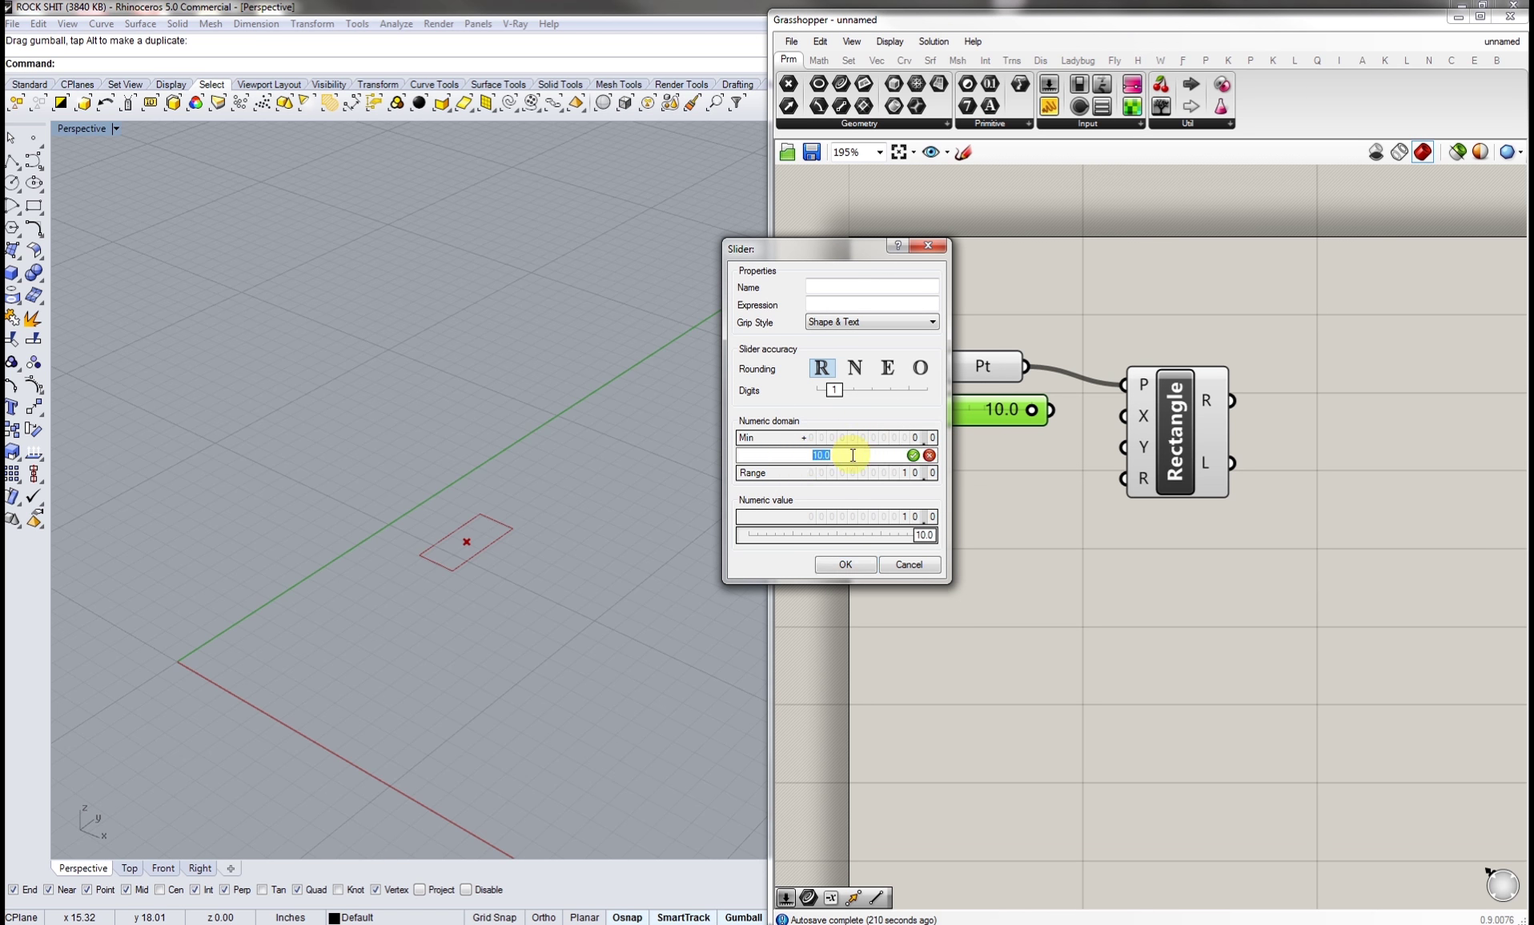
type("20.0")
key("Return")
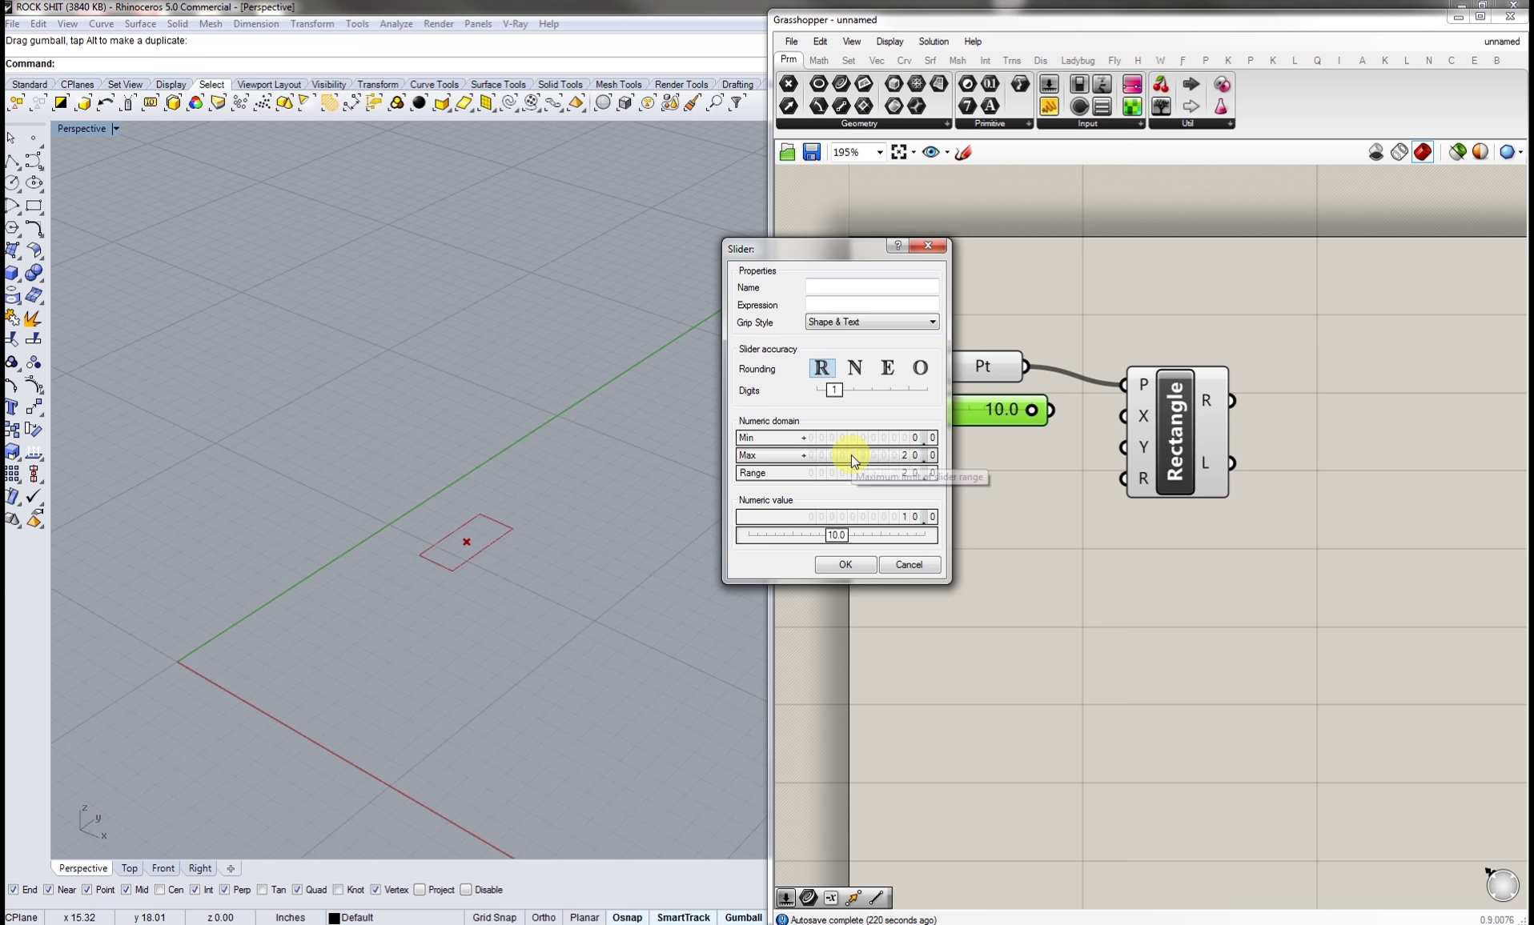
left_click(845, 564)
- Try out the slider's extended range and set its value to exactly 10
mouse_move(966, 412)
left_mouse_down()
mouse_move(1009, 412)
mouse_move(984, 417)
left_mouse_up()
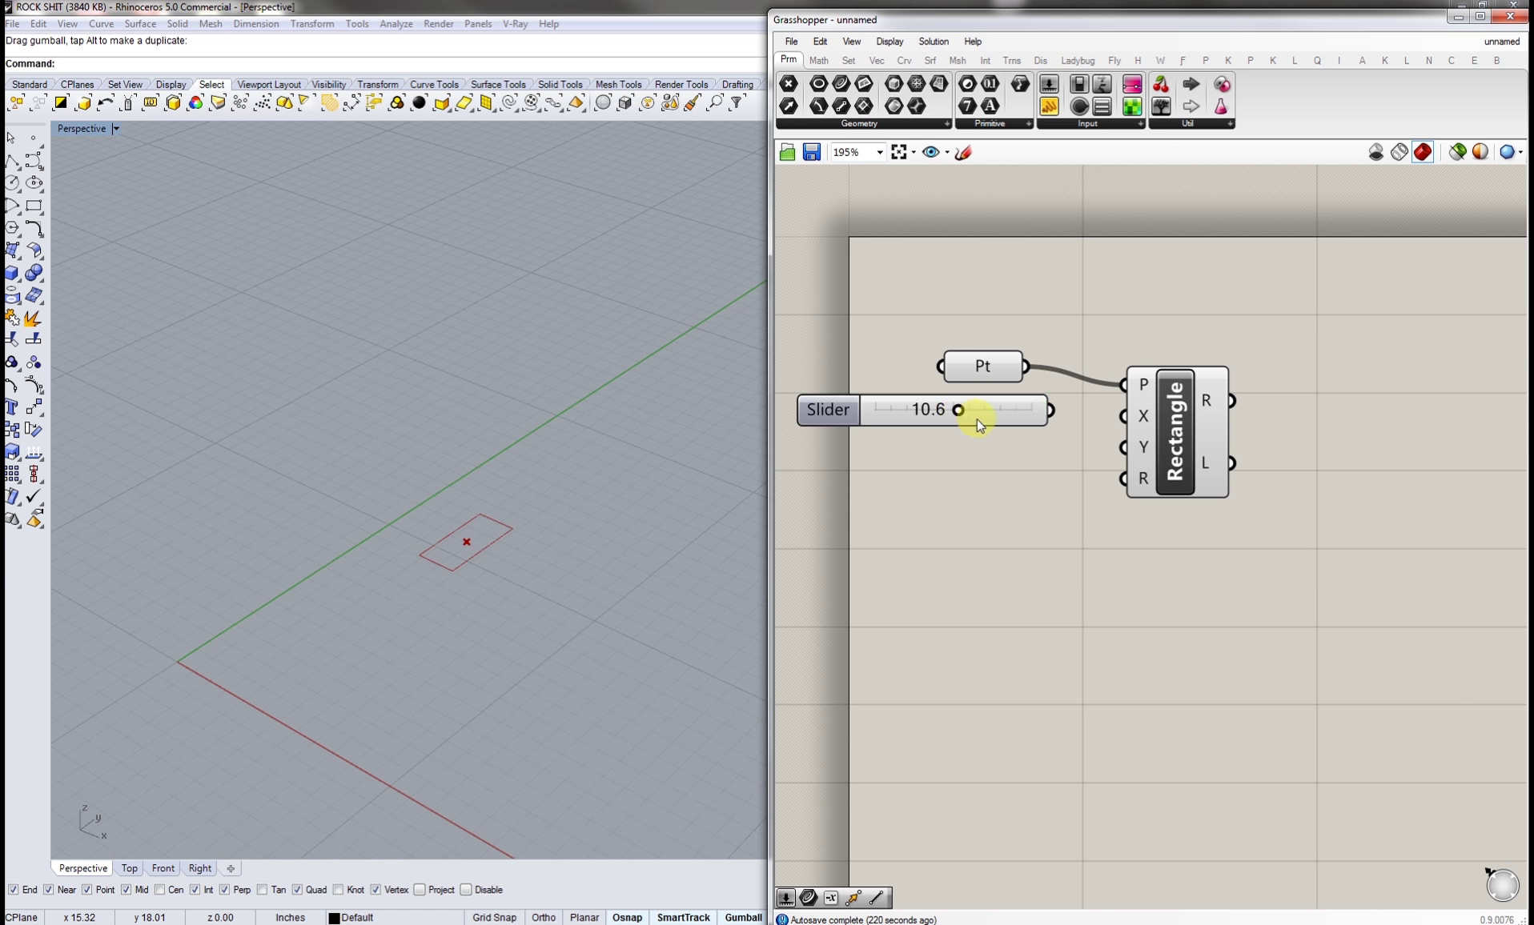
double_click(976, 418)
type("10")
key("Return")
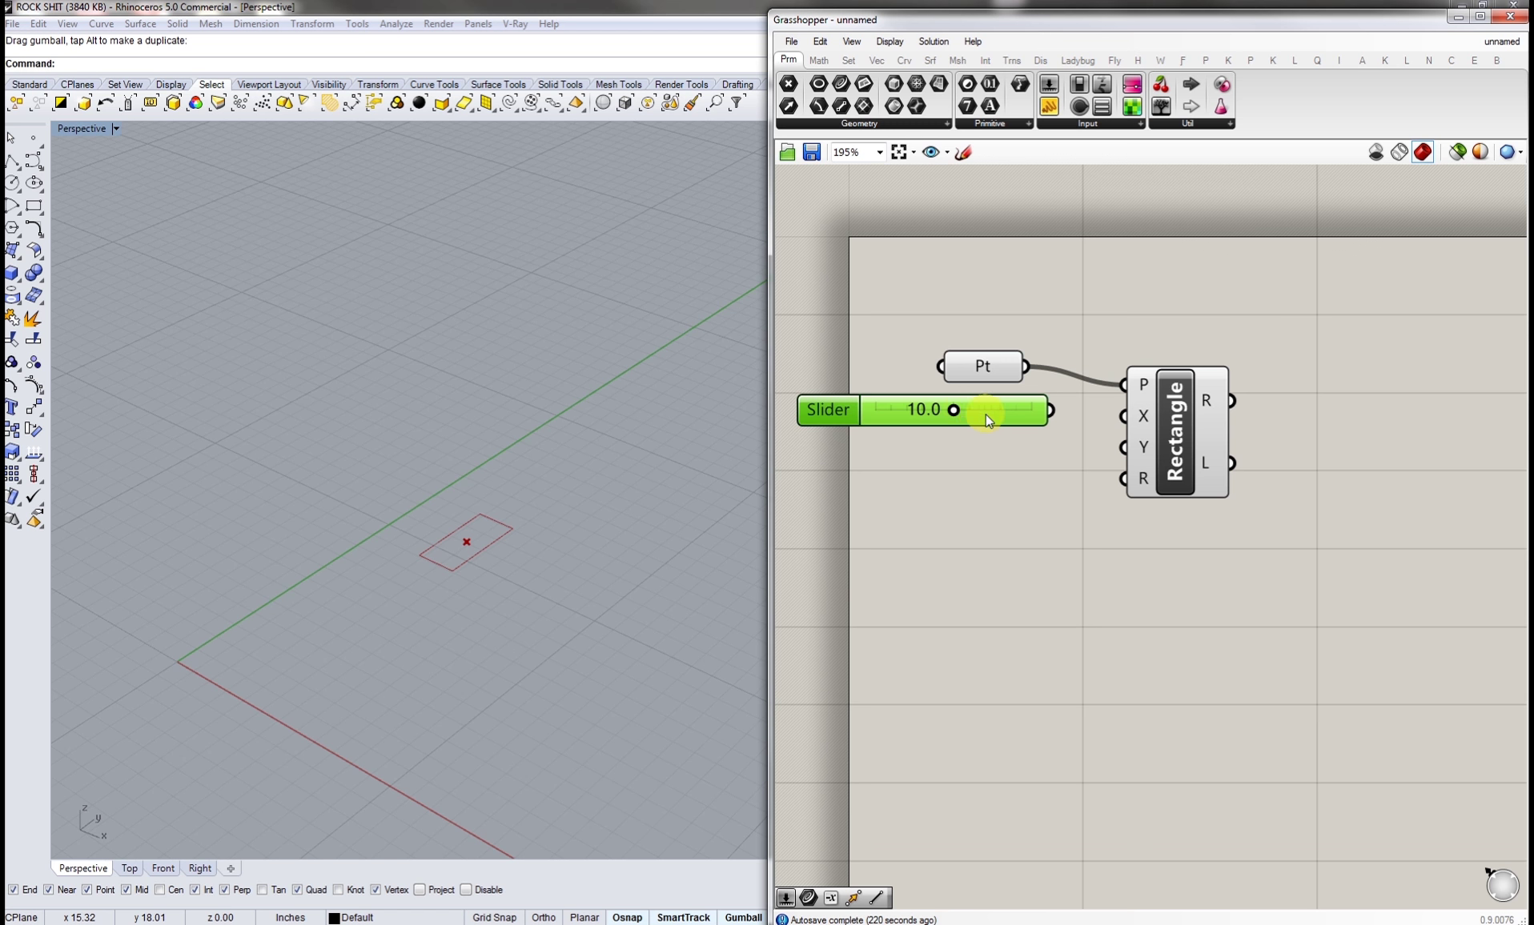
left_click(976, 445)
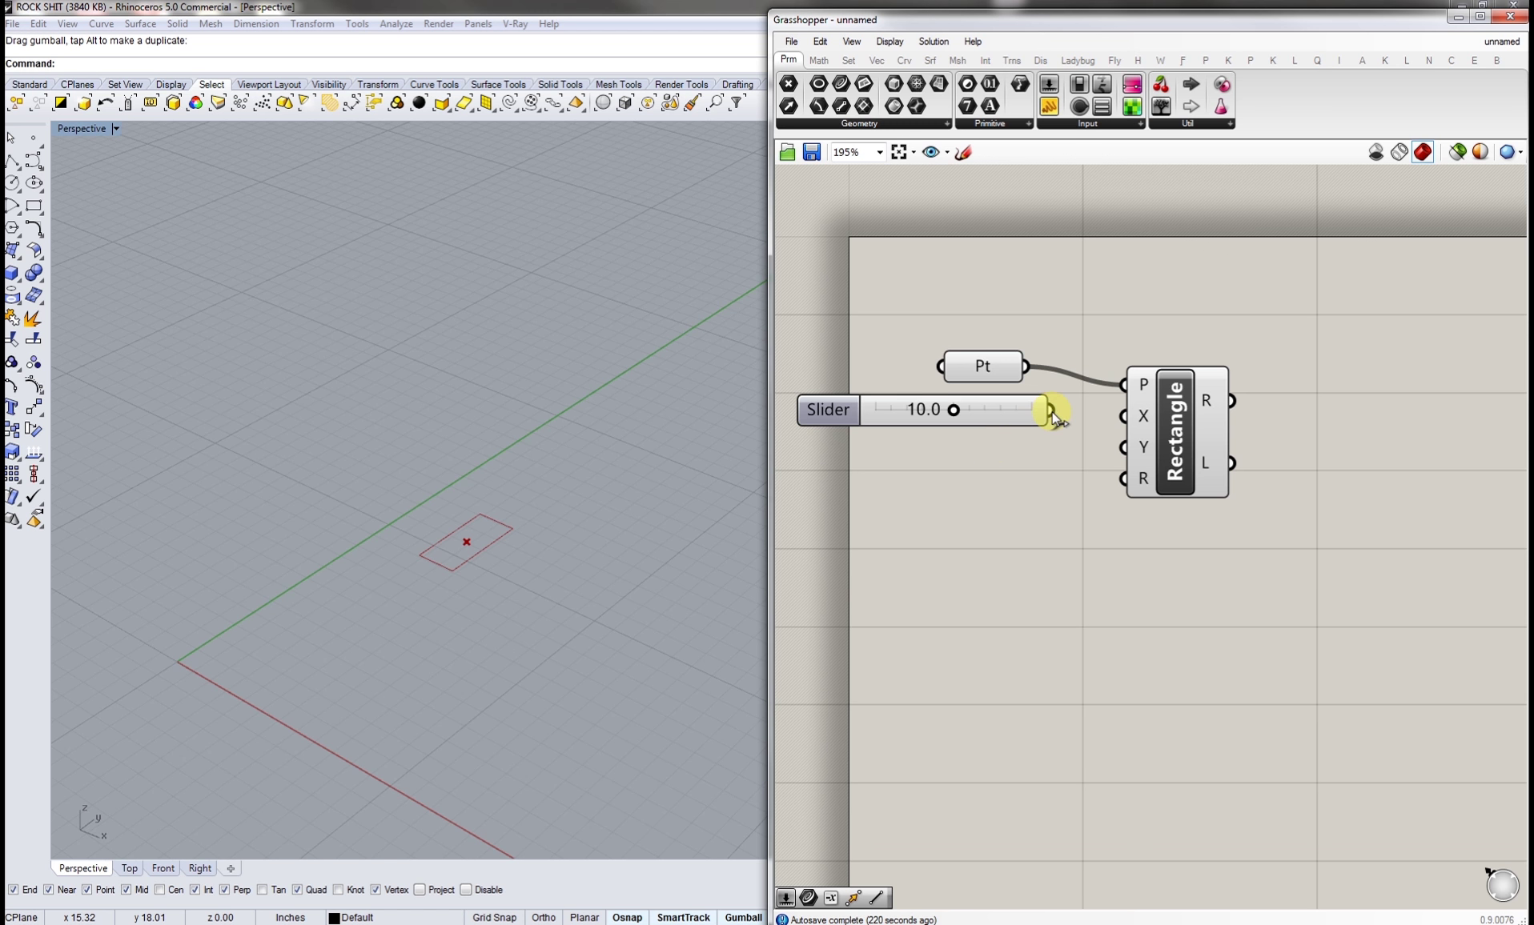
- Connect the number slider to the Rectangle component's X input and move it level with that input
left_click_drag(1052, 411, 1124, 416)
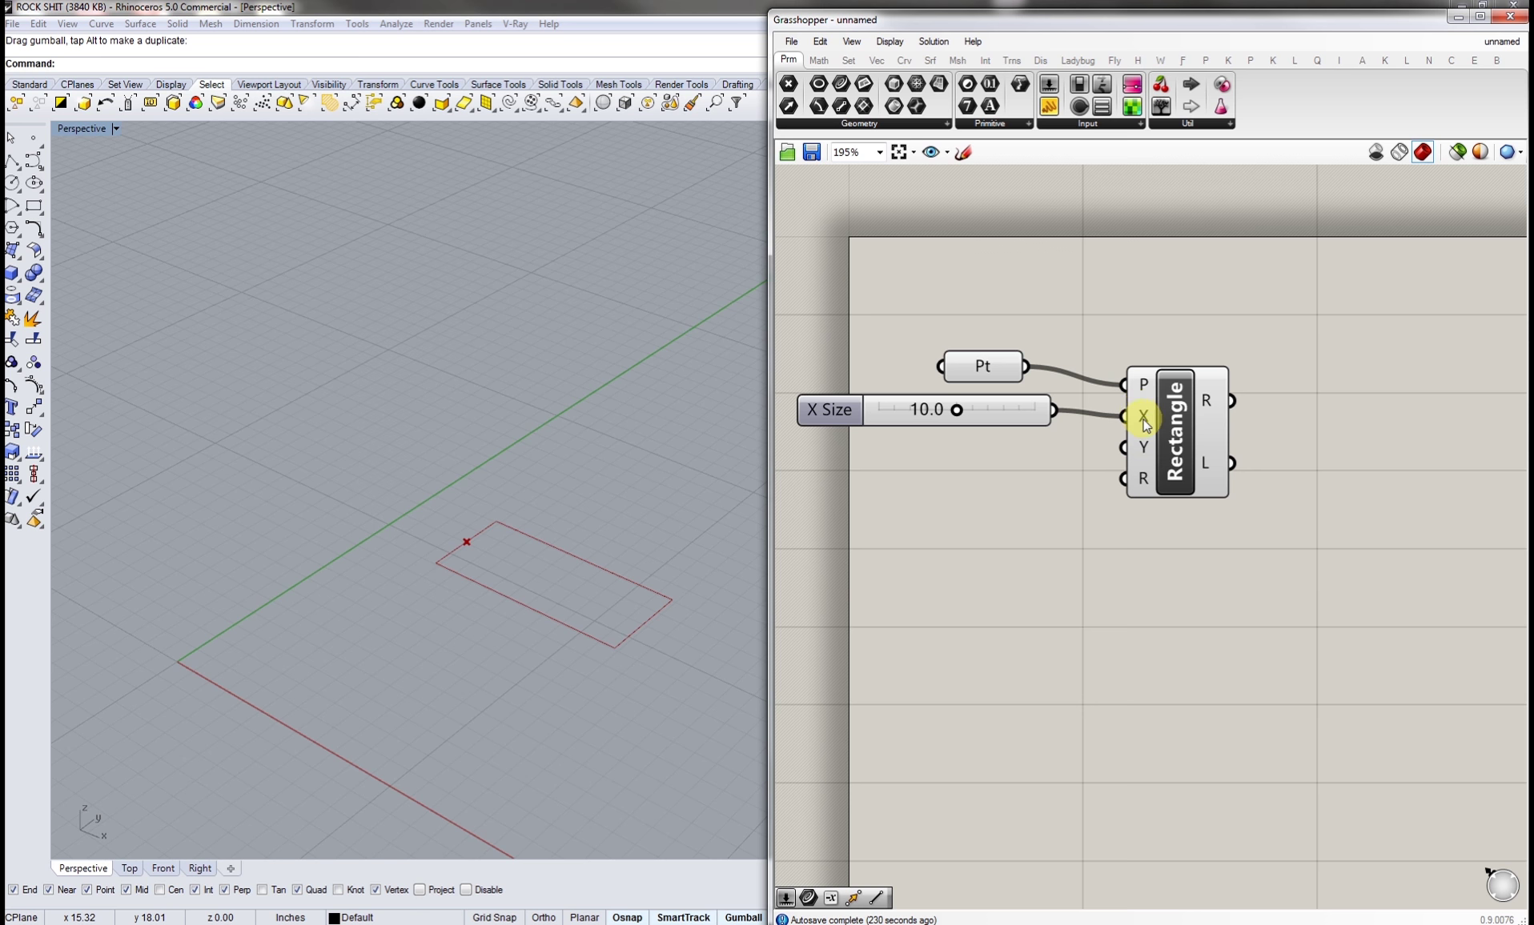
left_click_drag(1018, 405, 1036, 411)
left_click(1043, 471)
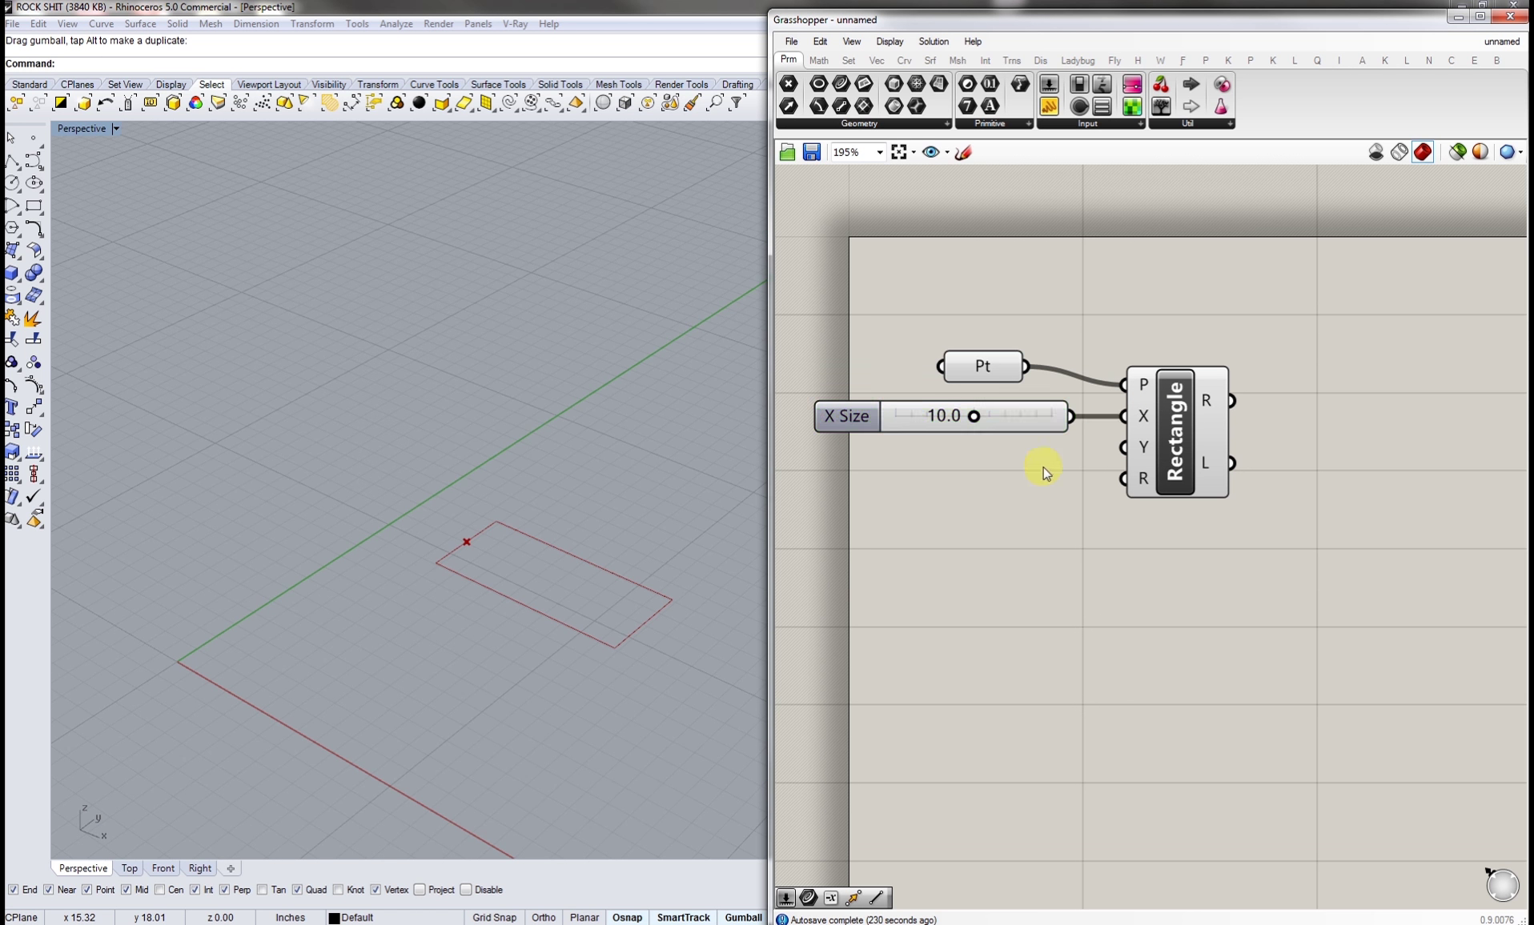
- Reduce the X Size slider's value to 8.9
left_click(1027, 425)
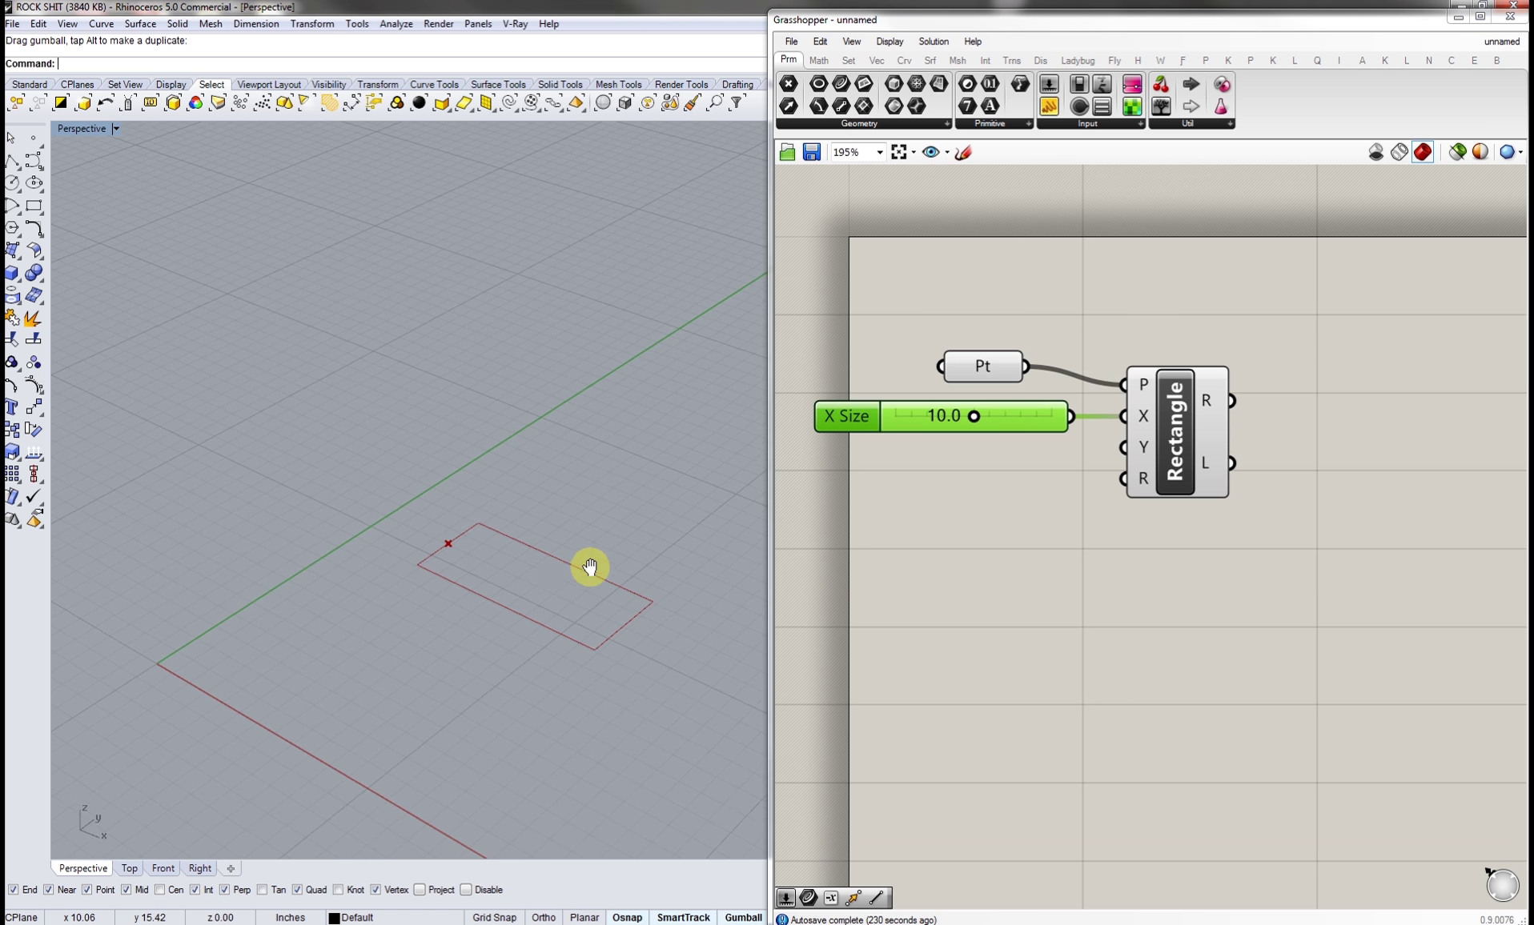
right_click_drag(538, 628, 486, 631, "shift")
left_click(954, 439)
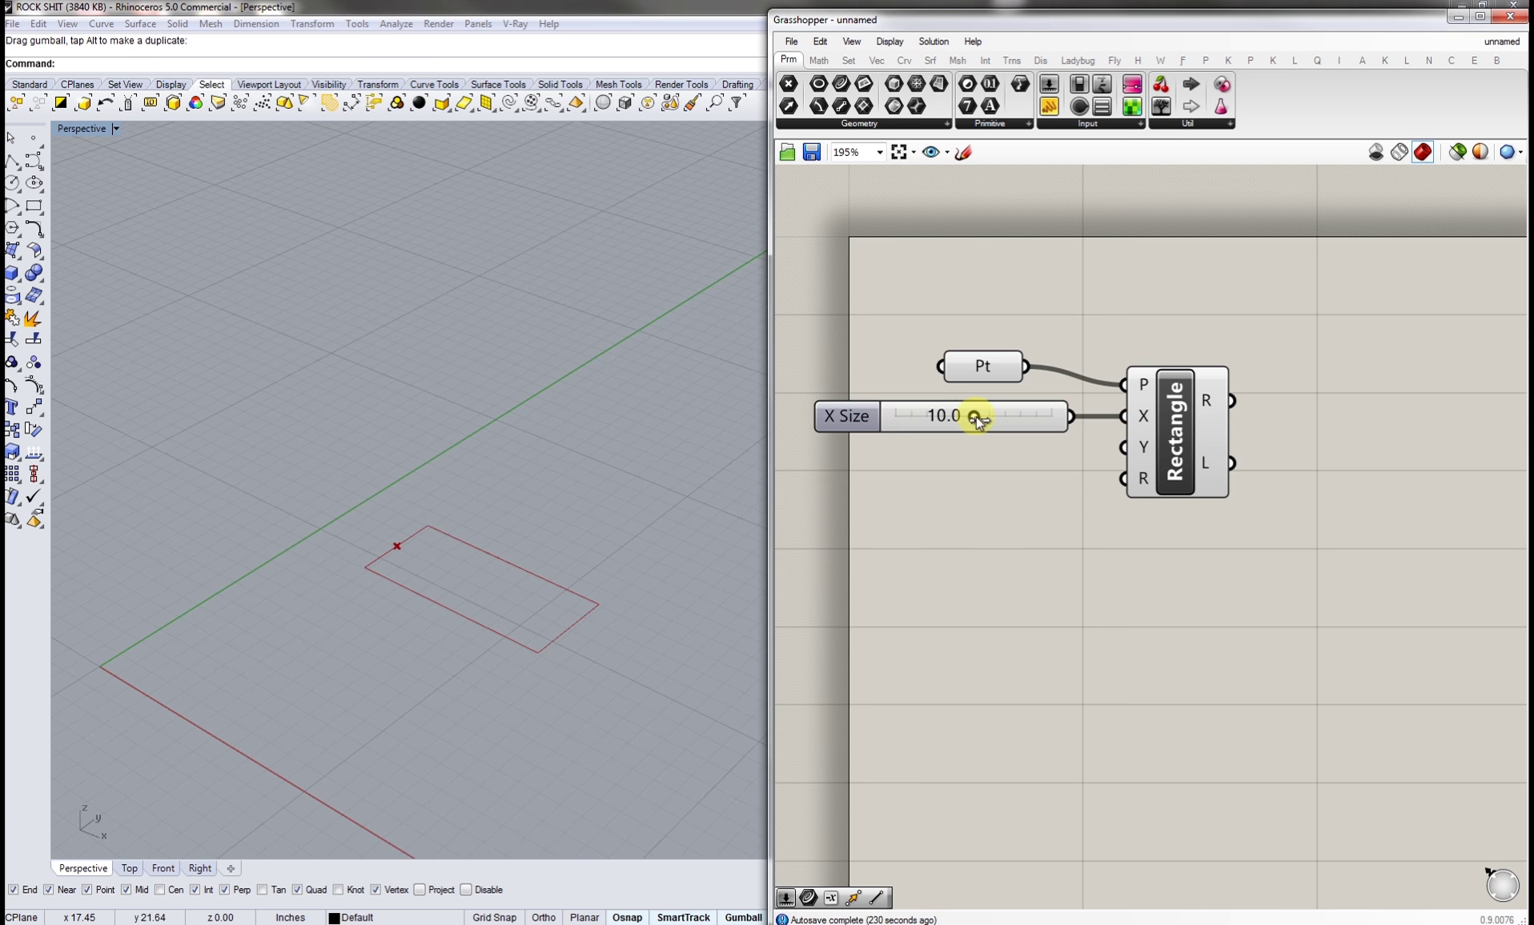
mouse_move(975, 415)
left_mouse_down()
mouse_move(912, 420)
mouse_move(1008, 428)
mouse_move(945, 429)
mouse_move(991, 428)
mouse_move(965, 427)
left_mouse_up()
- Duplicate the X Size slider, place the copy directly below it and connect it to the Rectangle's Y input
left_click(999, 414)
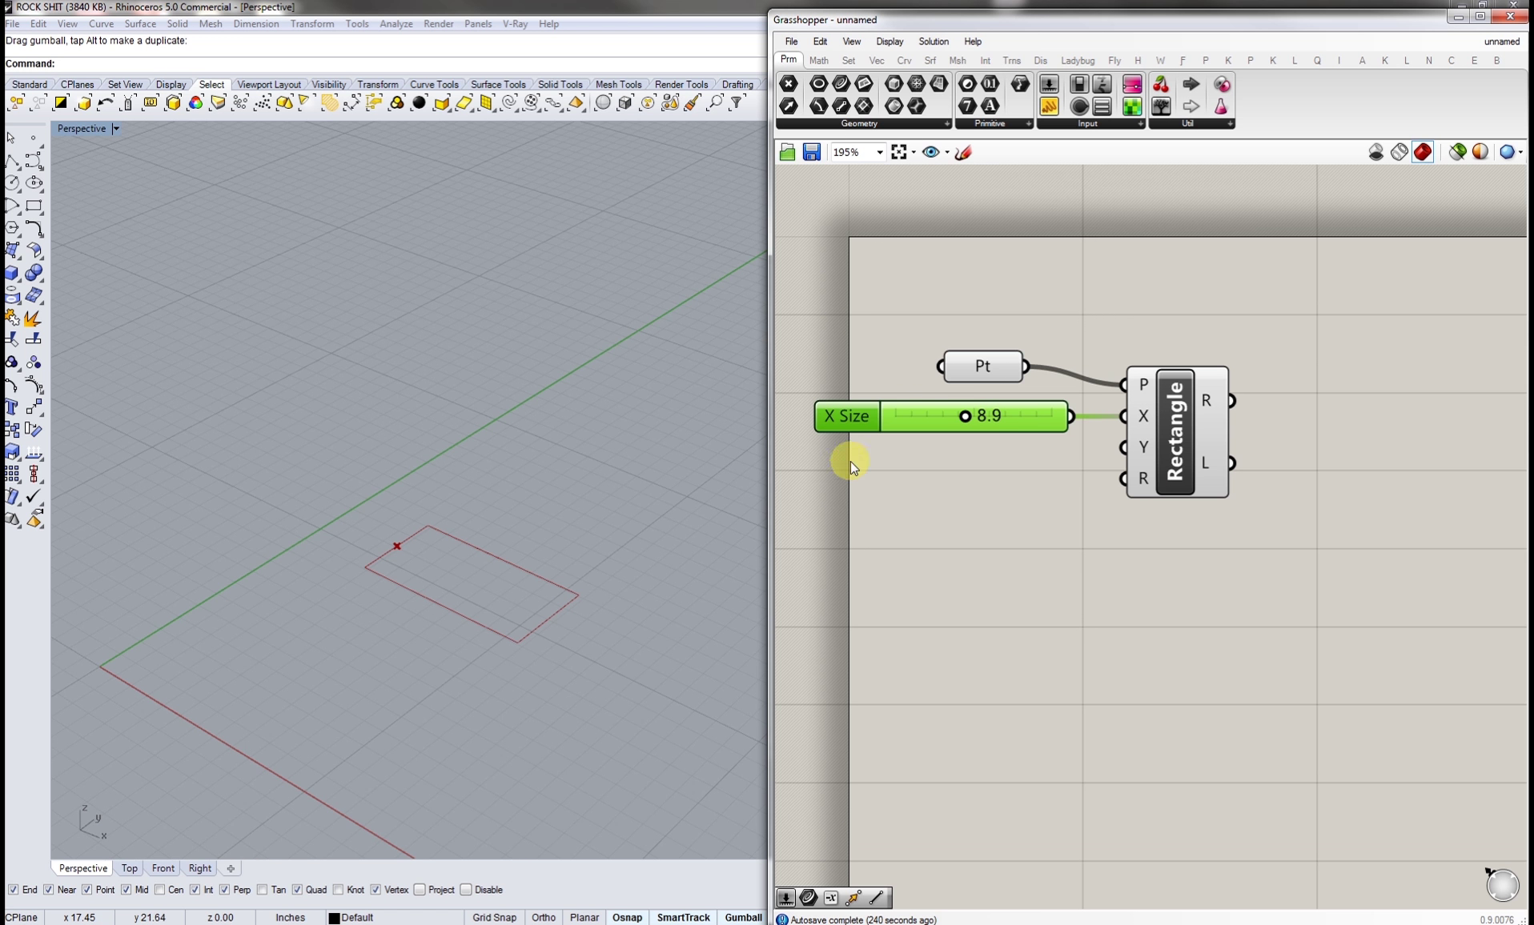
key("ctrl+v")
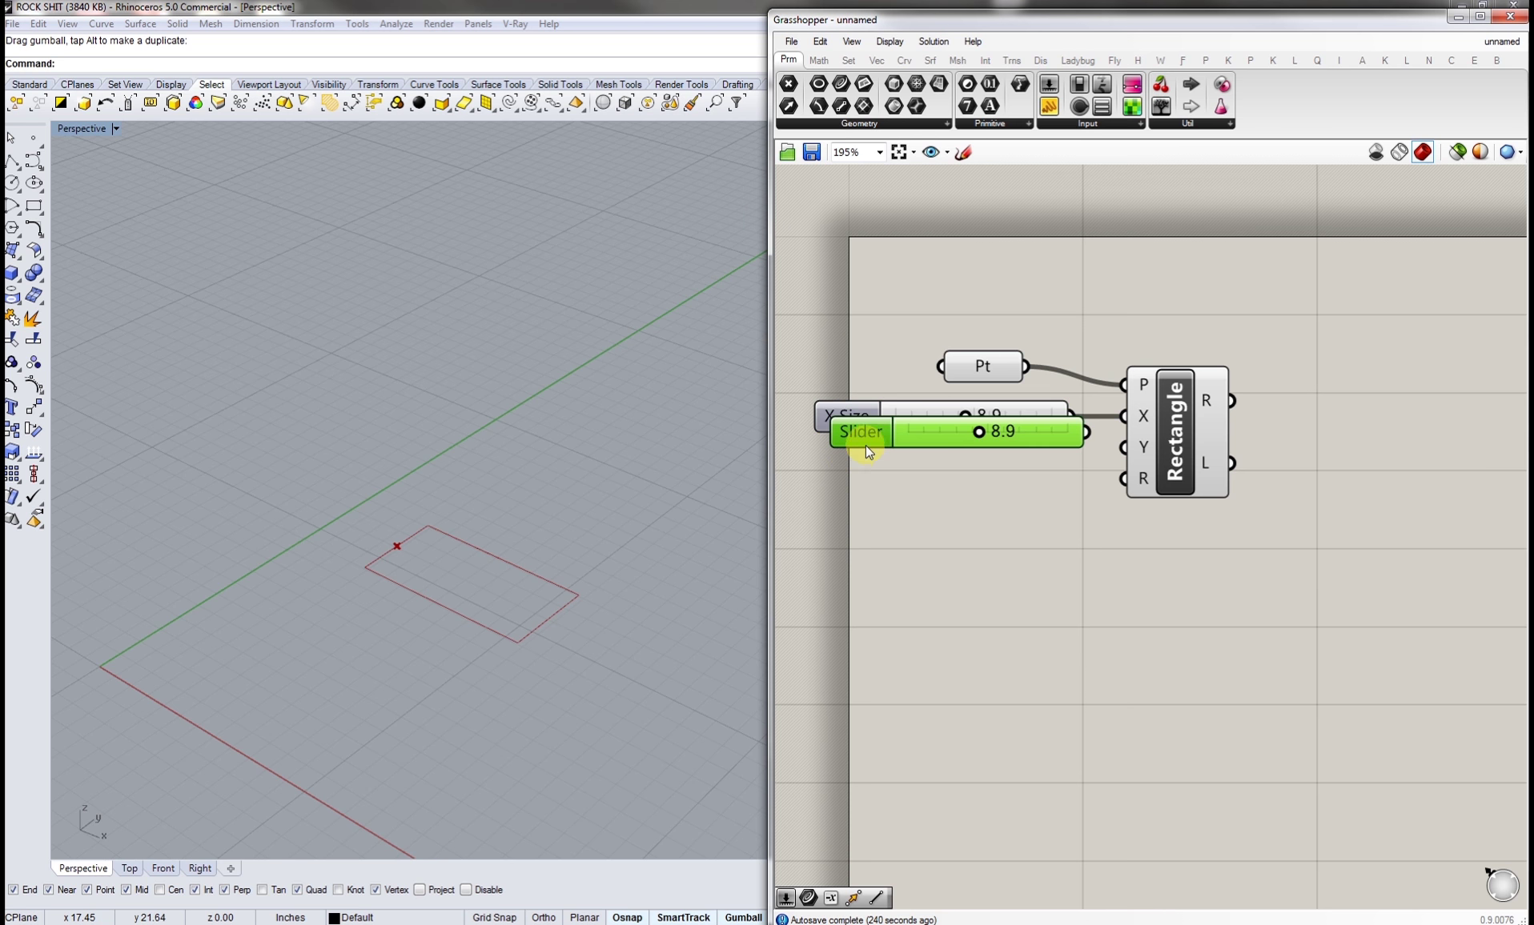
left_click_drag(866, 444, 854, 458)
left_click(925, 511)
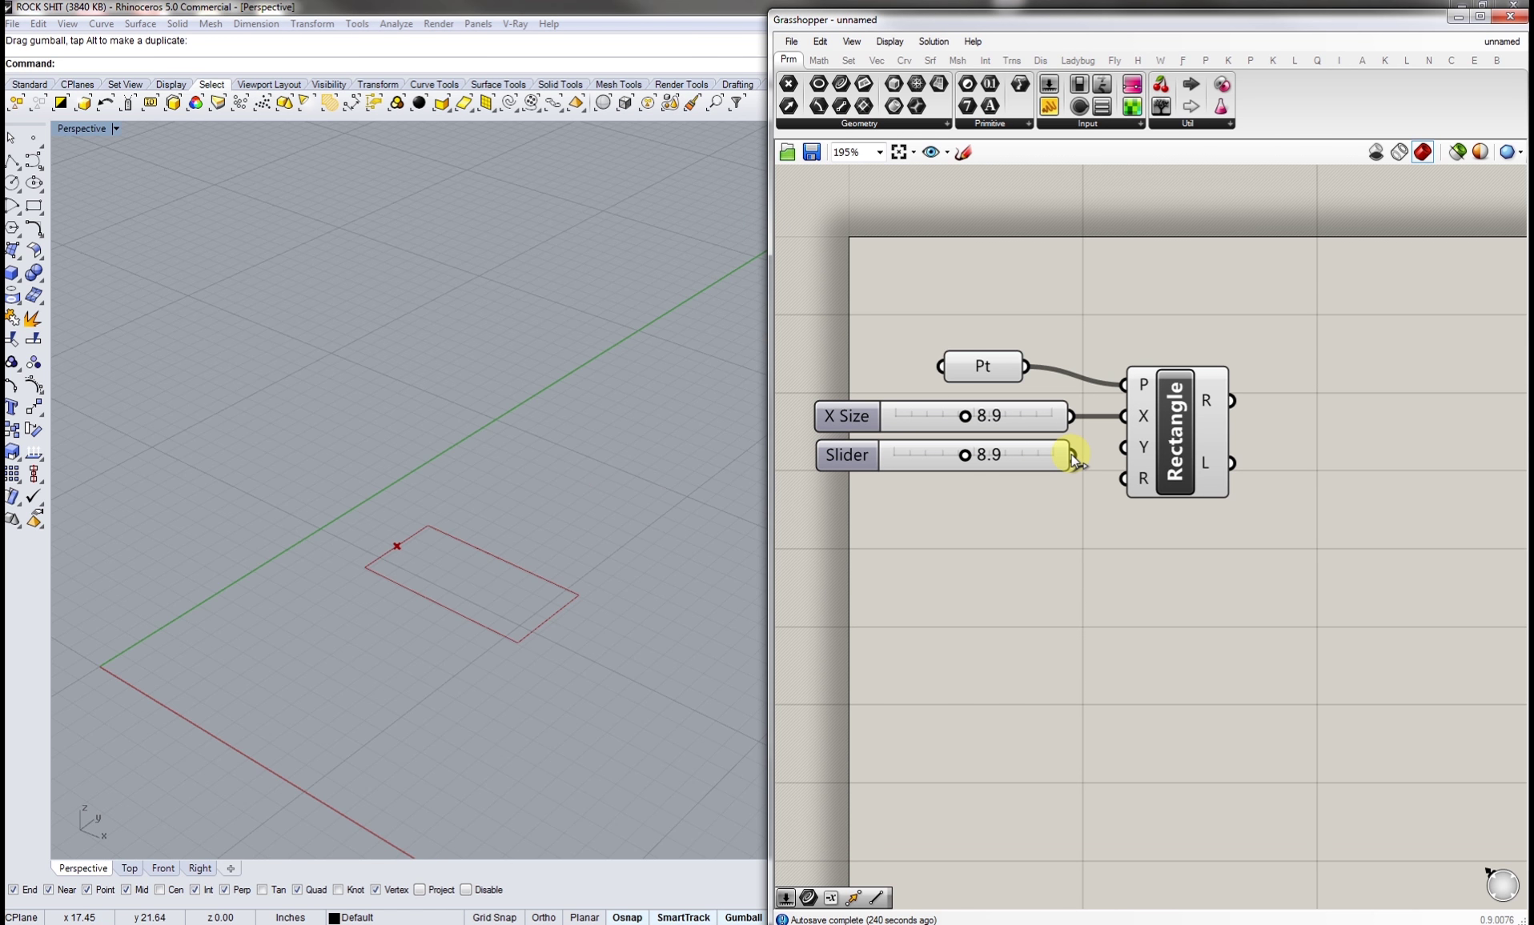
left_click_drag(1072, 460, 1142, 450)
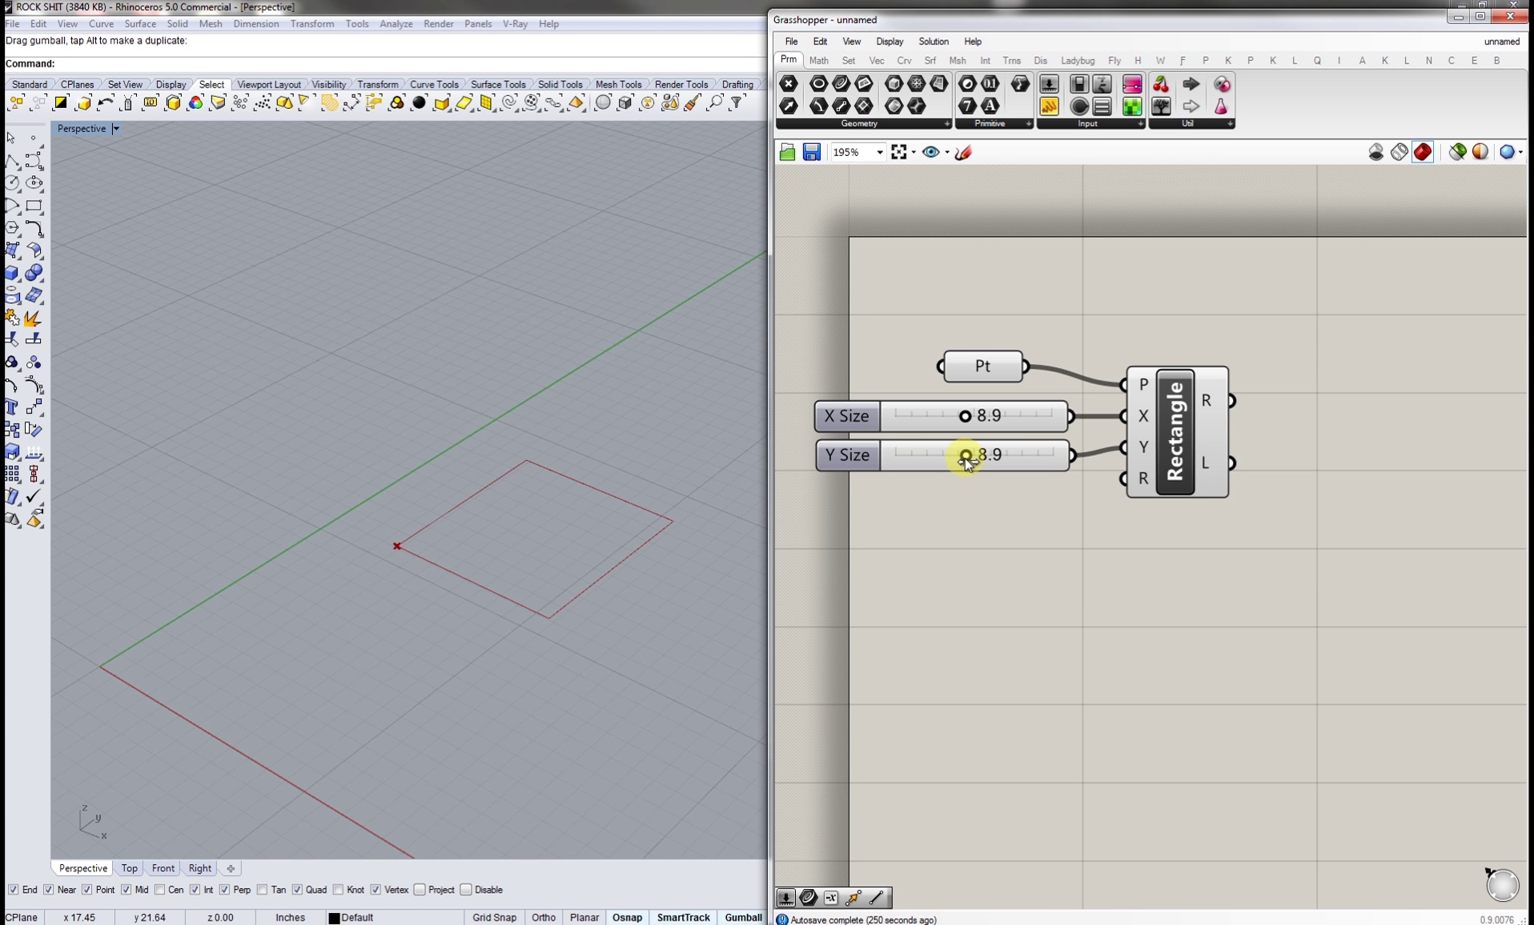
- Set the Y Size slider to 3.9 and the X Size slider to 14.3
left_click_drag(965, 462, 1007, 416)
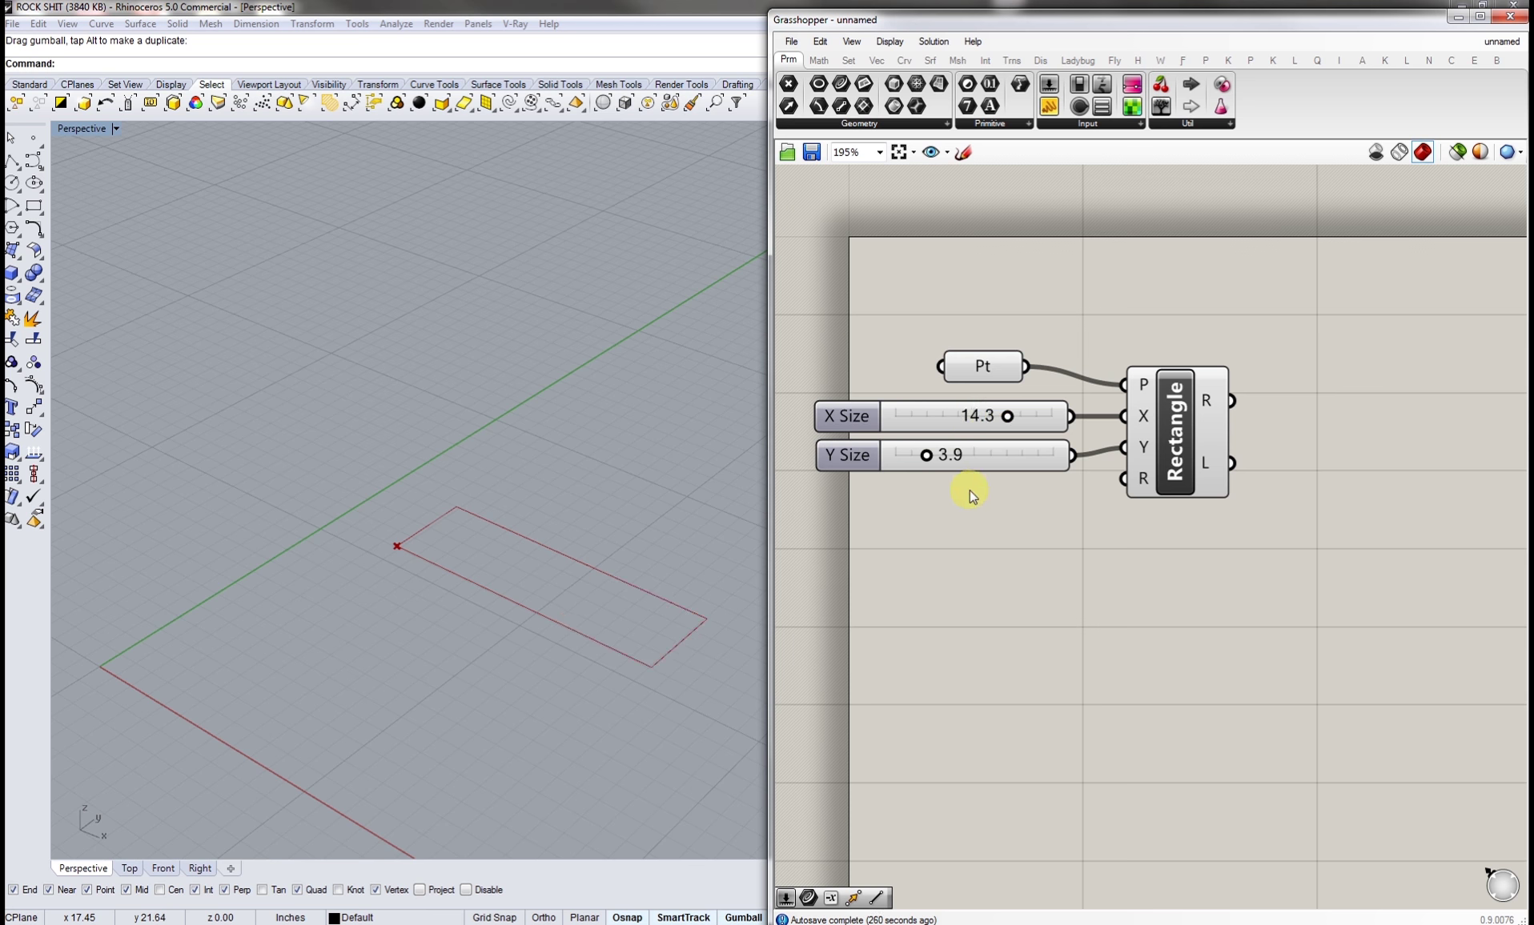
right_click_drag(689, 637, 611, 644, "shift")
scroll(611, 633, "up", 4)
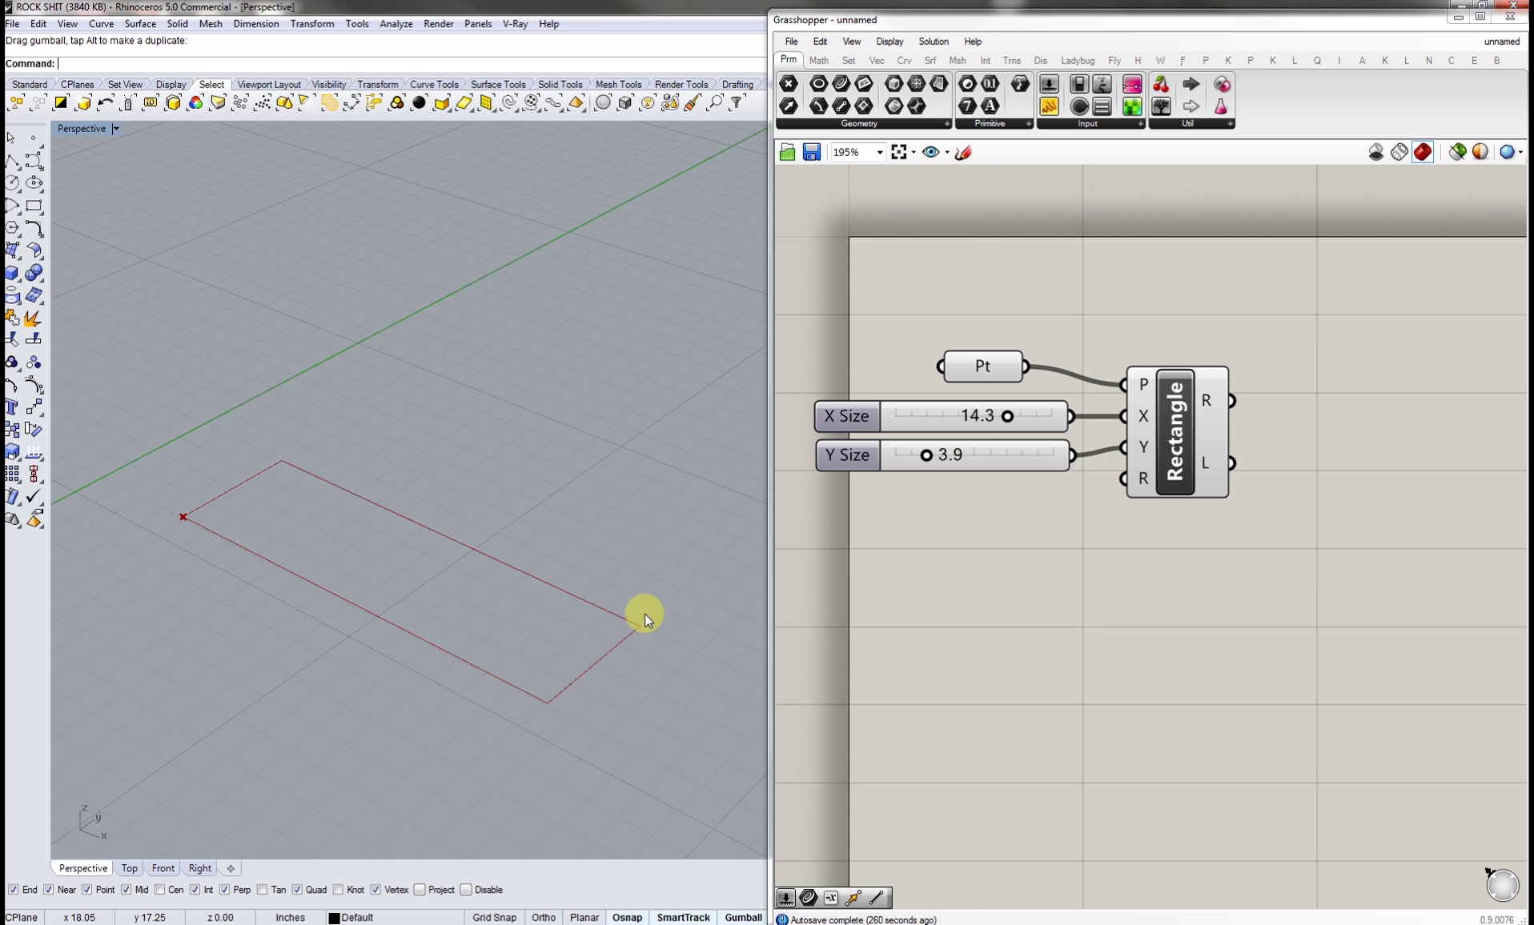
- Add a third number slider below Y Size and connect it to the Rectangle's R input with a value of 0.00
double_click(877, 505)
type("1.25")
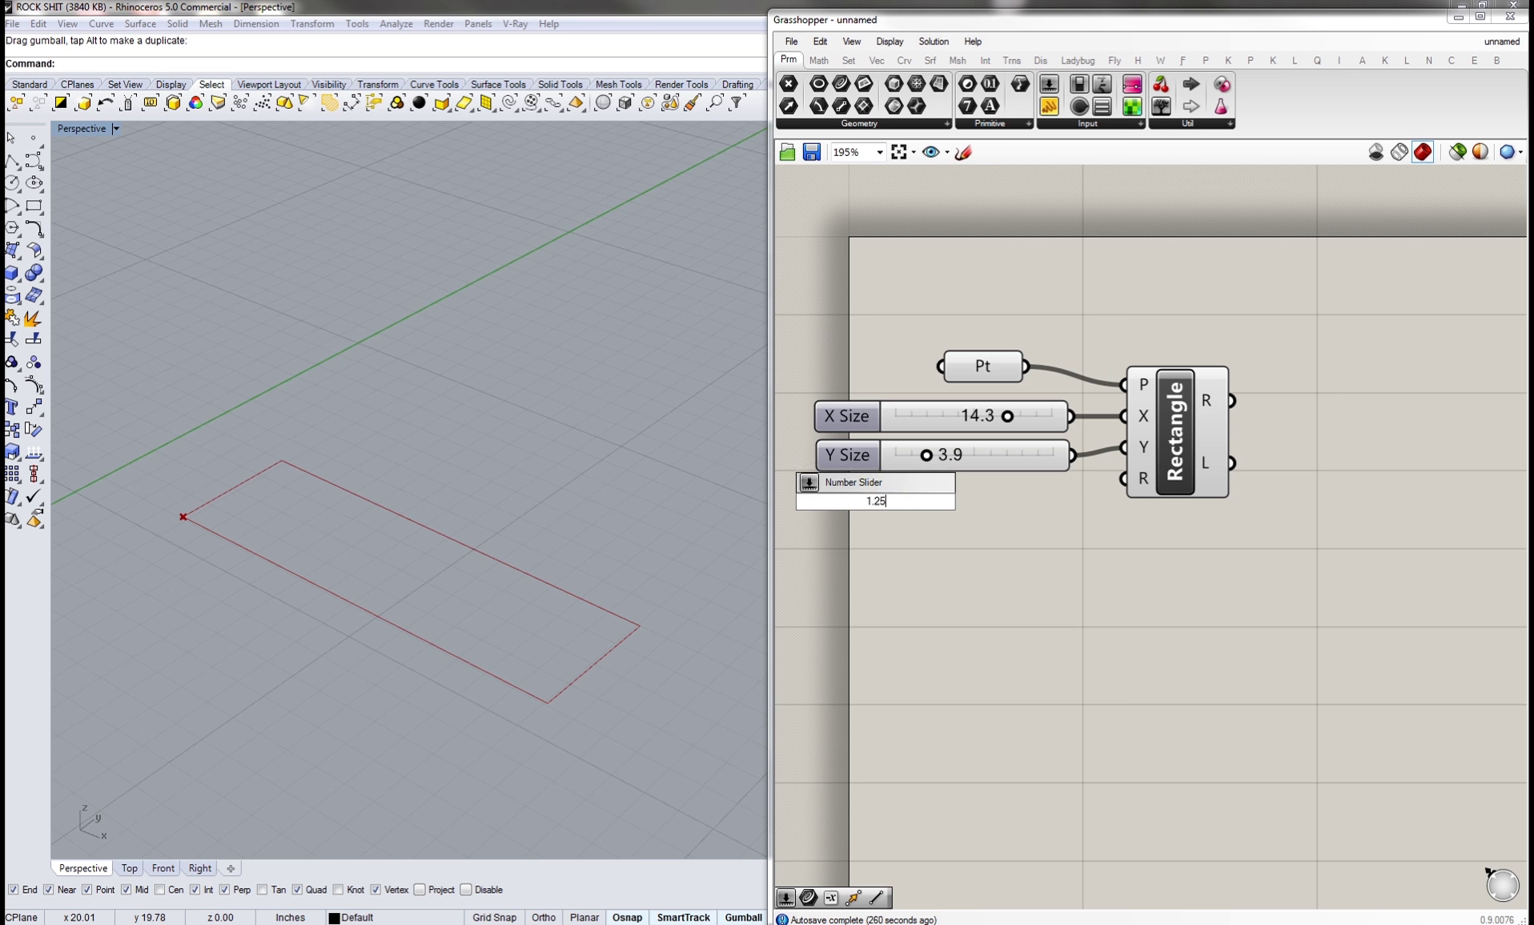
left_click(861, 486)
left_click_drag(936, 505, 1015, 498)
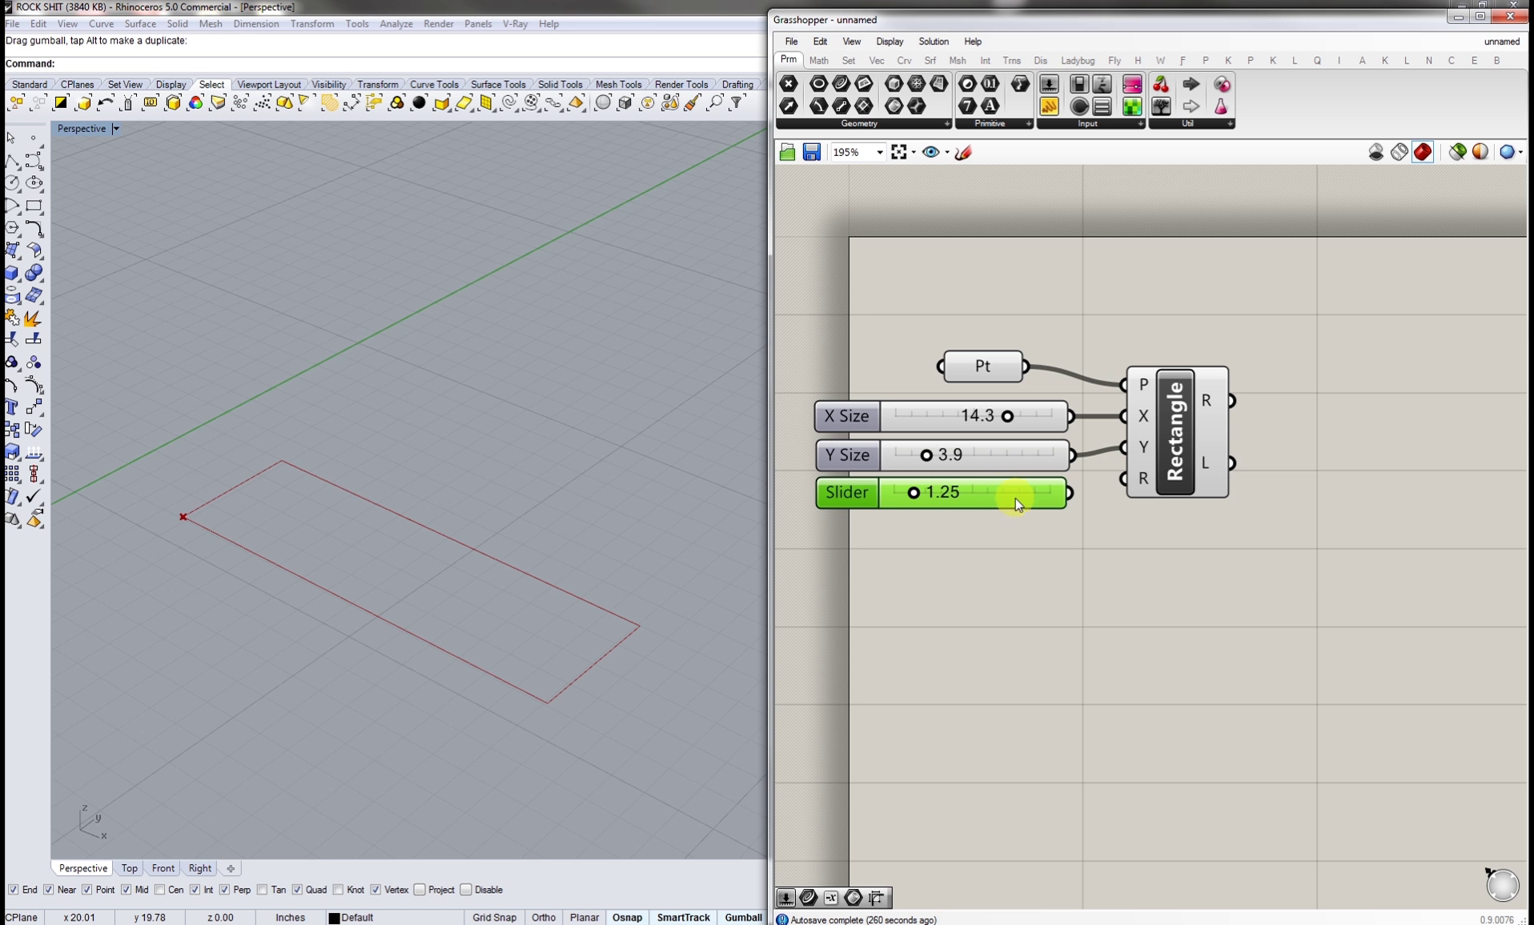
left_click_drag(1124, 480, 900, 493)
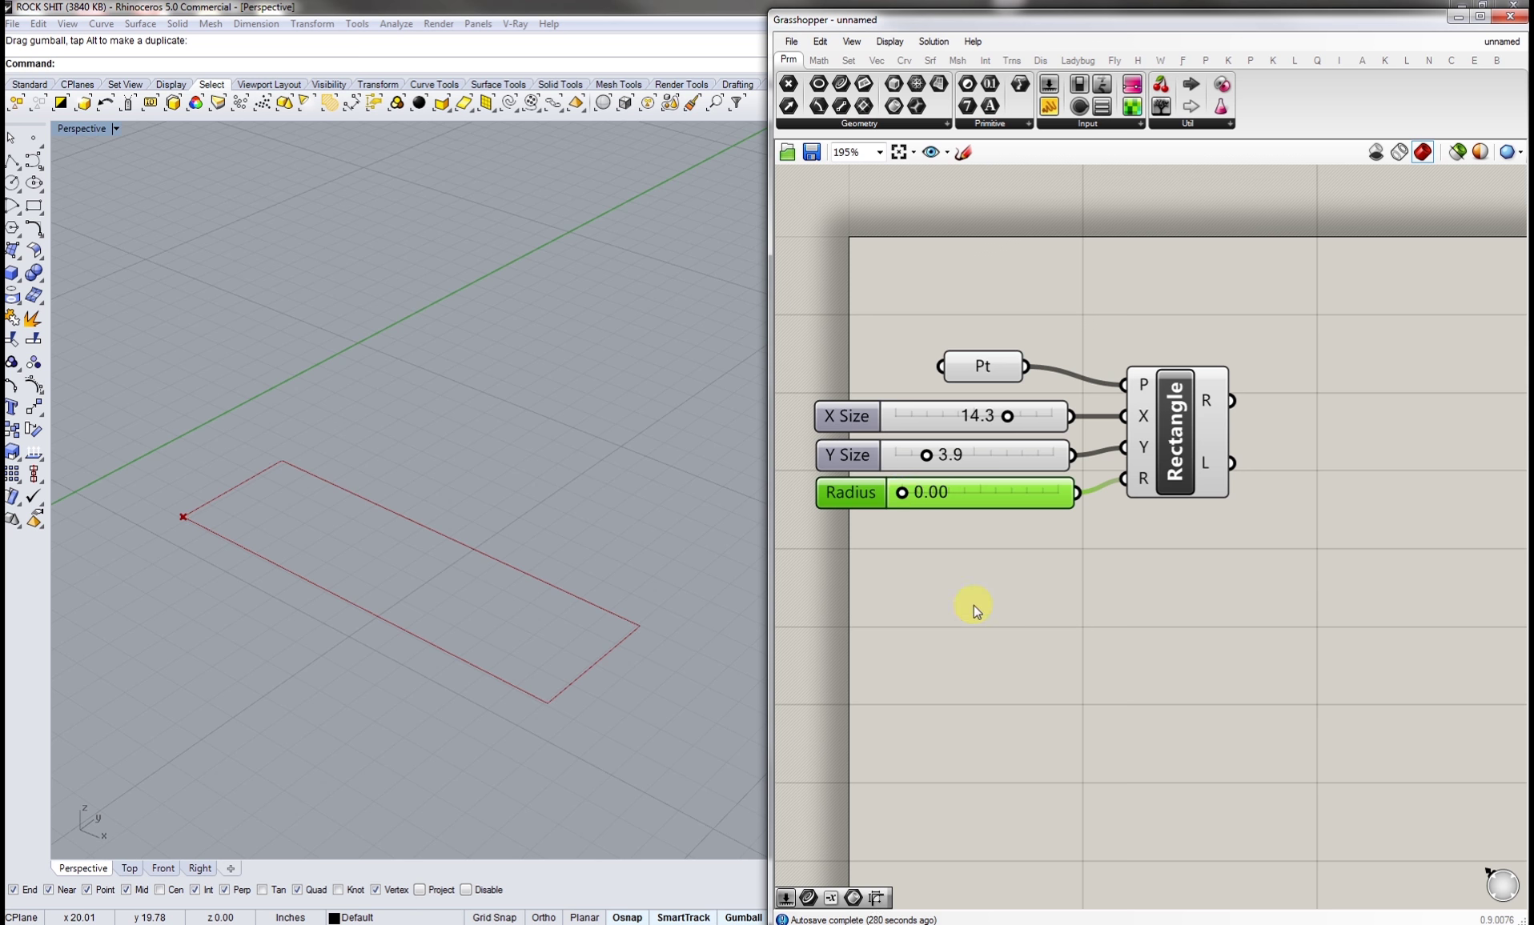
- Draw a tall, thin box in the Rhino perspective view, across the Y axis from the small rectangle
left_click_drag(1078, 589, 914, 264)
scroll(410, 538, "down", 5)
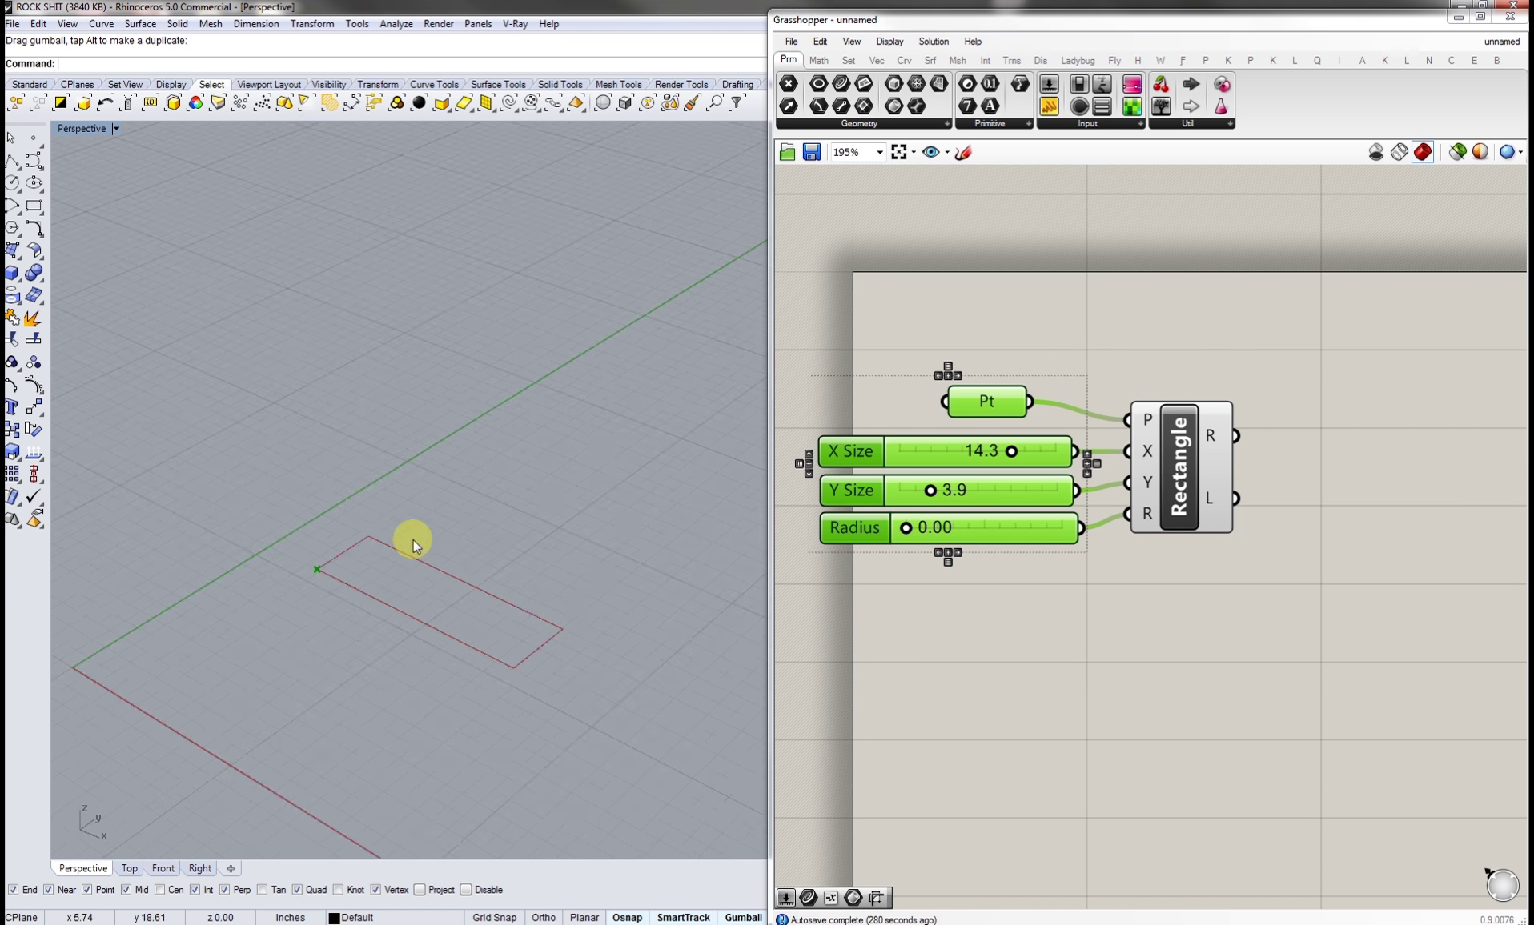
left_click(14, 312)
scroll(301, 471, "down", 3)
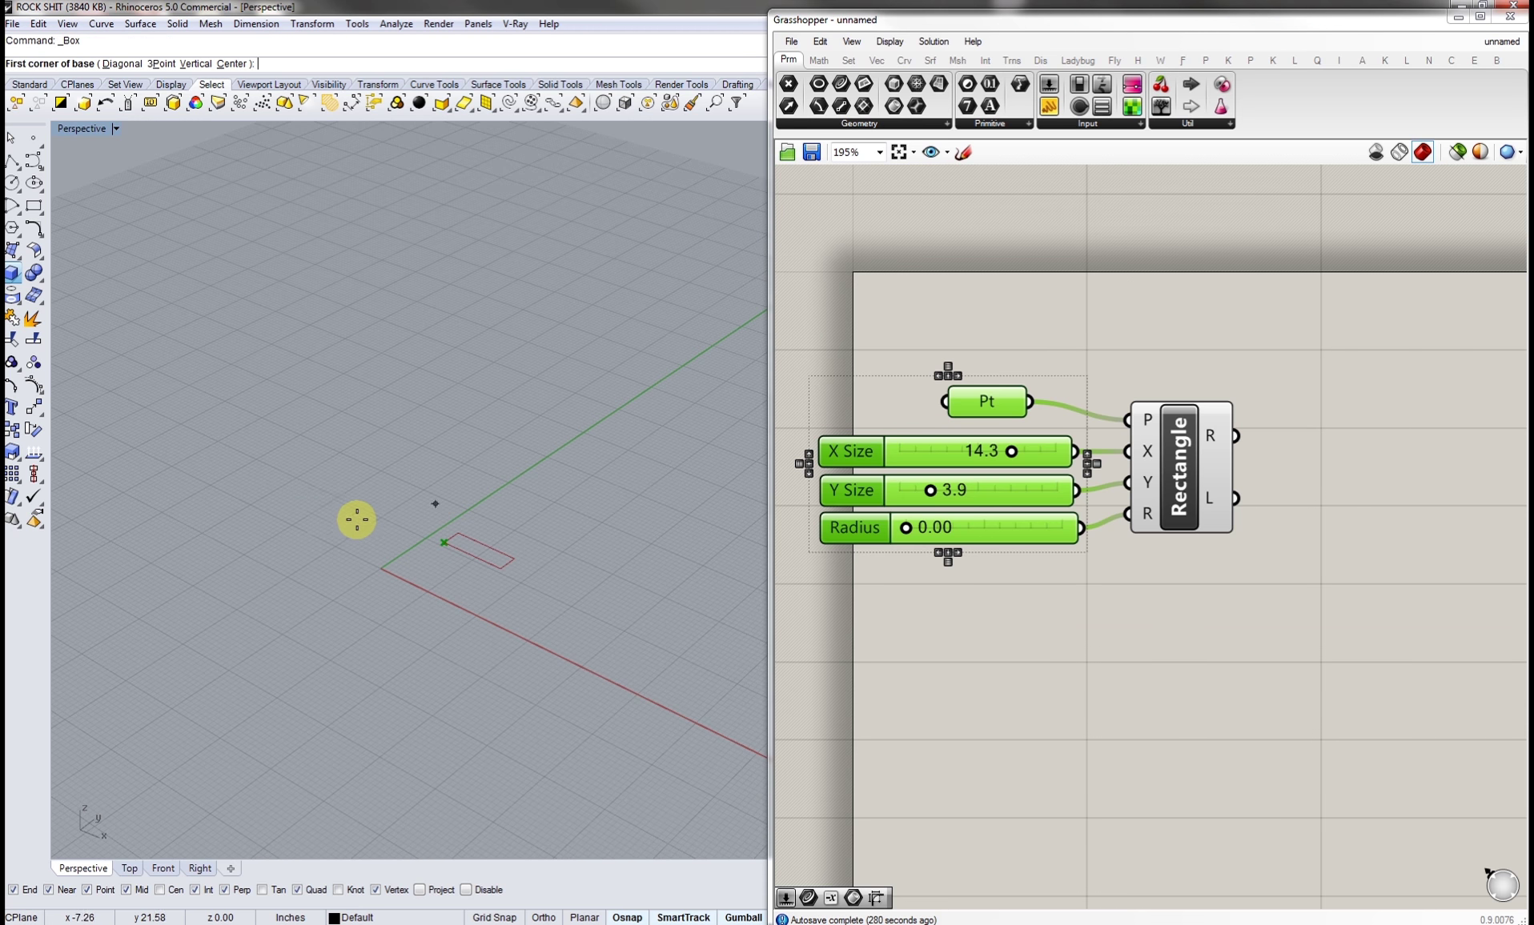
left_click(300, 489)
left_click(415, 512)
left_click(384, 281)
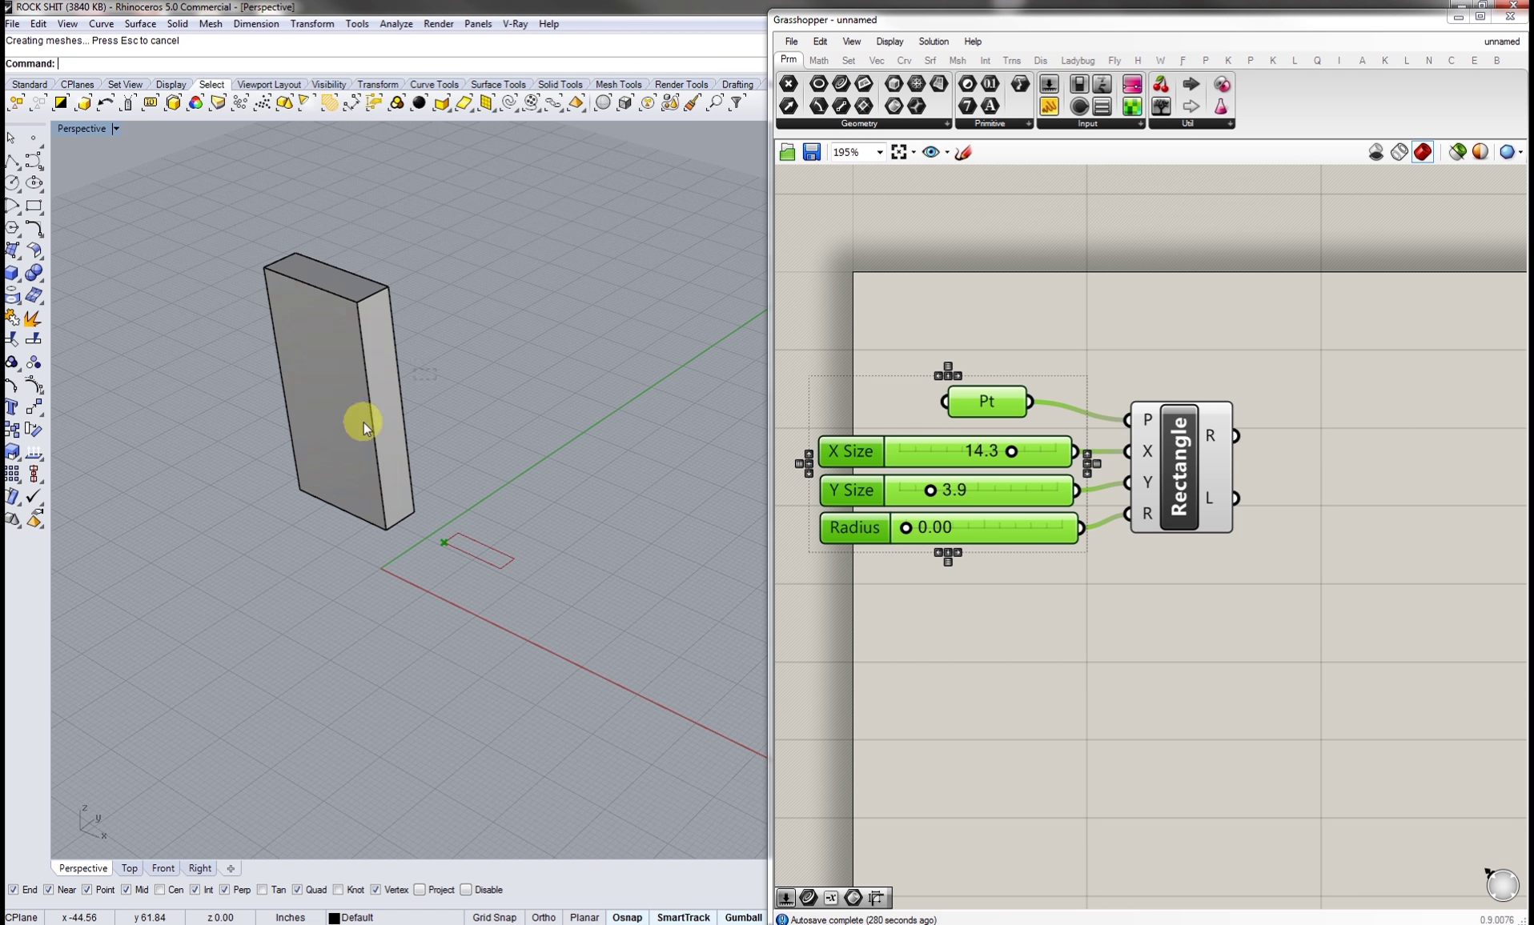
- Twist the box in Rhino around an axis running from the bottom to the top of its outer vertical edge
left_click(353, 449)
type("ist")
key("Return")
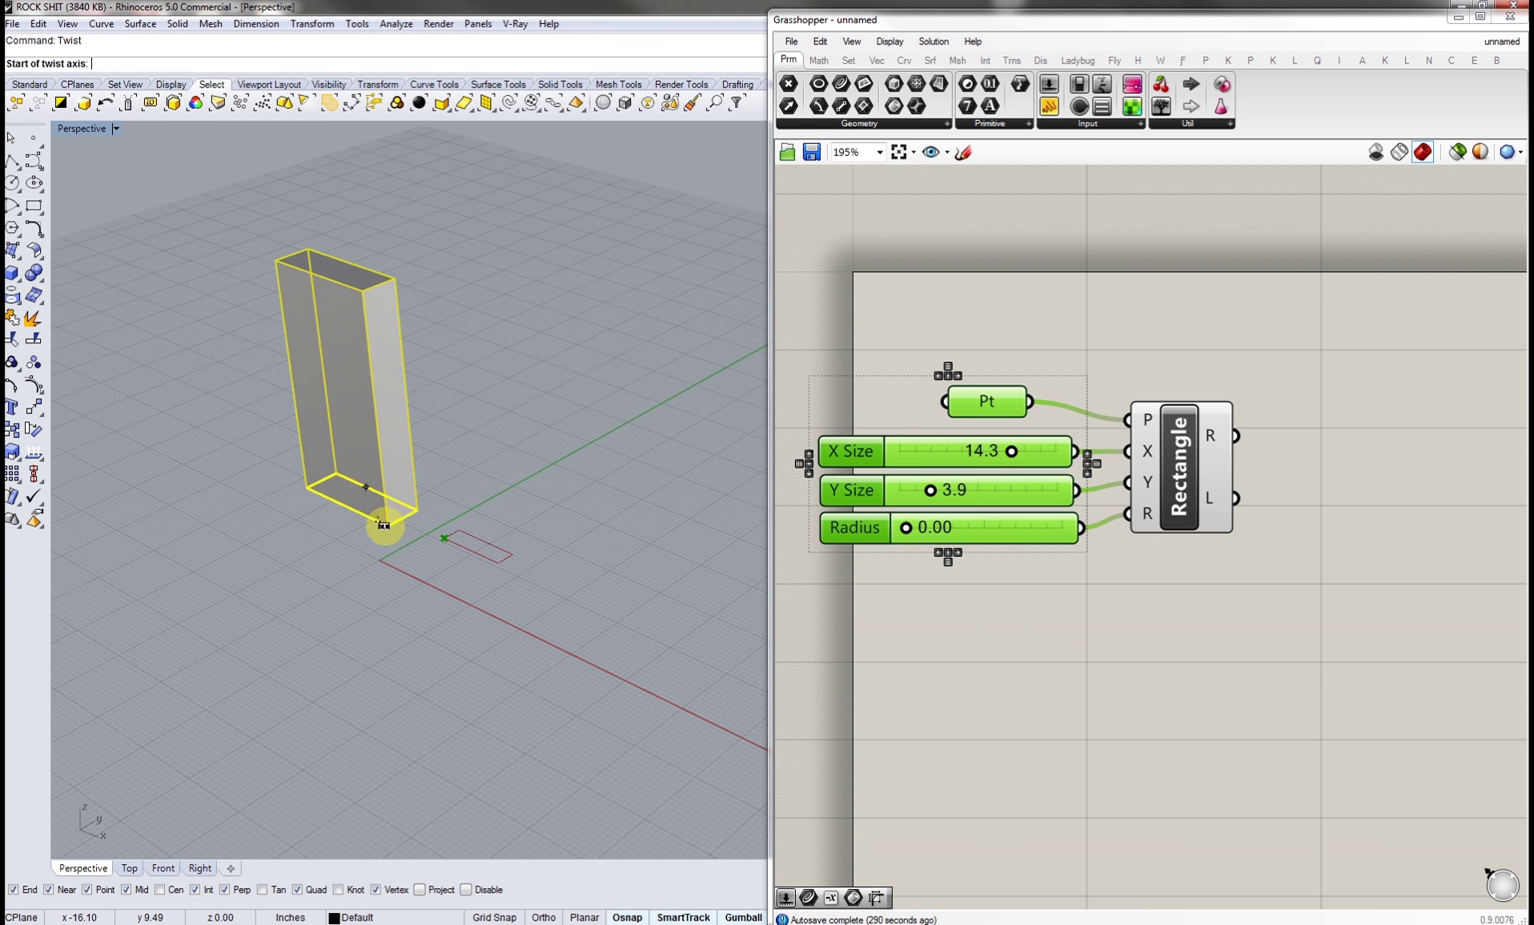
left_click(307, 486)
left_click(276, 262)
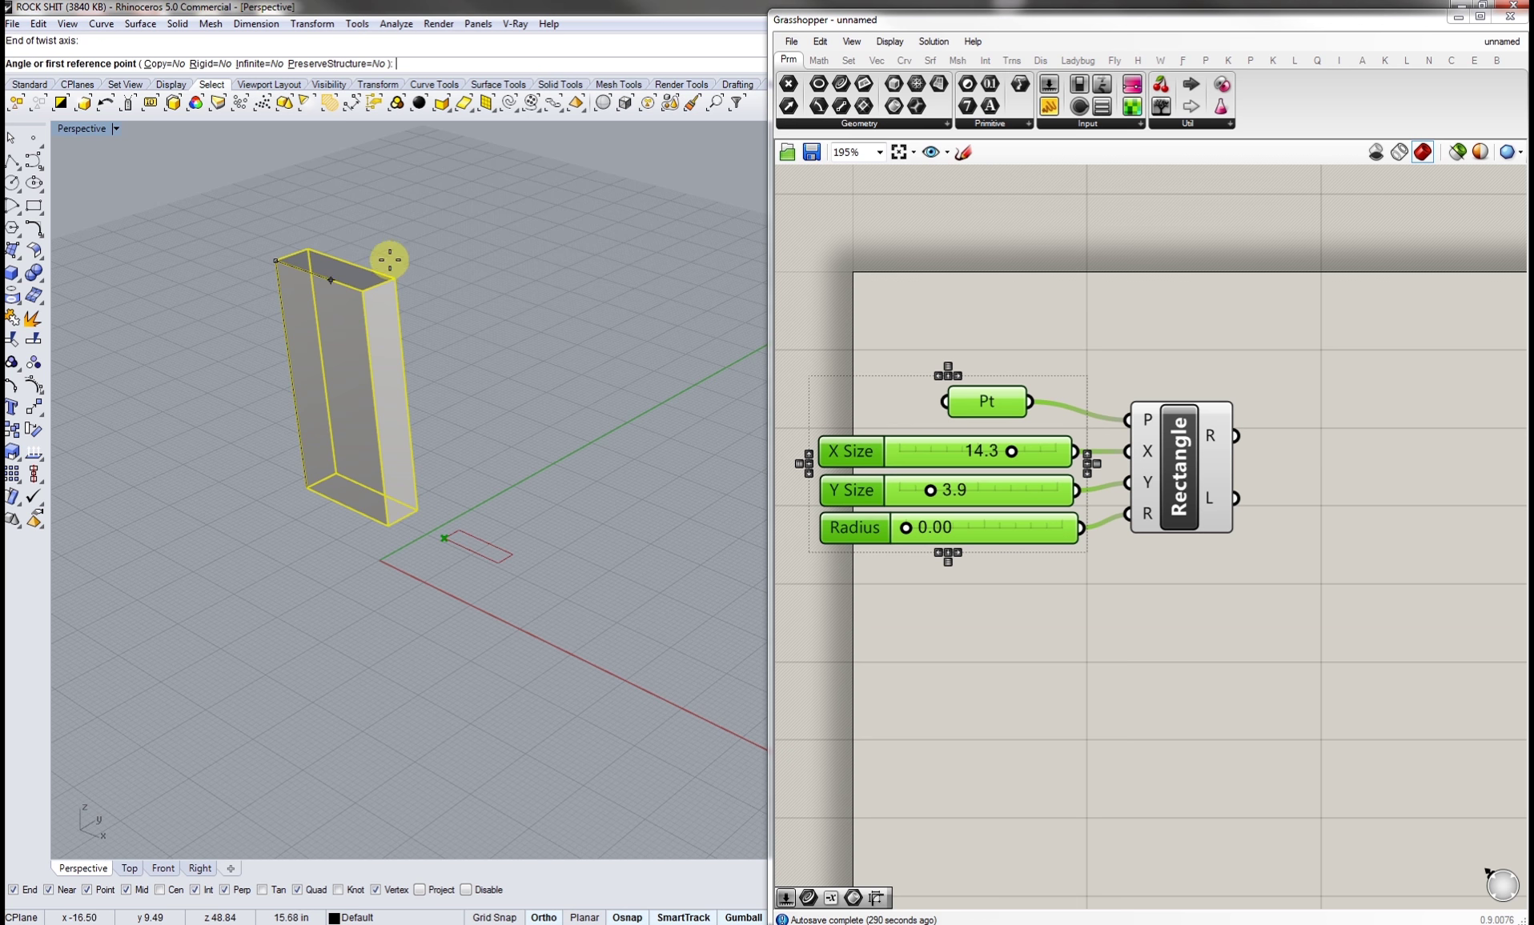
left_click(354, 332)
left_click(184, 316)
- Examine the twisted box next to the parametric rectangle from several angles
right_click_drag(223, 260, 303, 413)
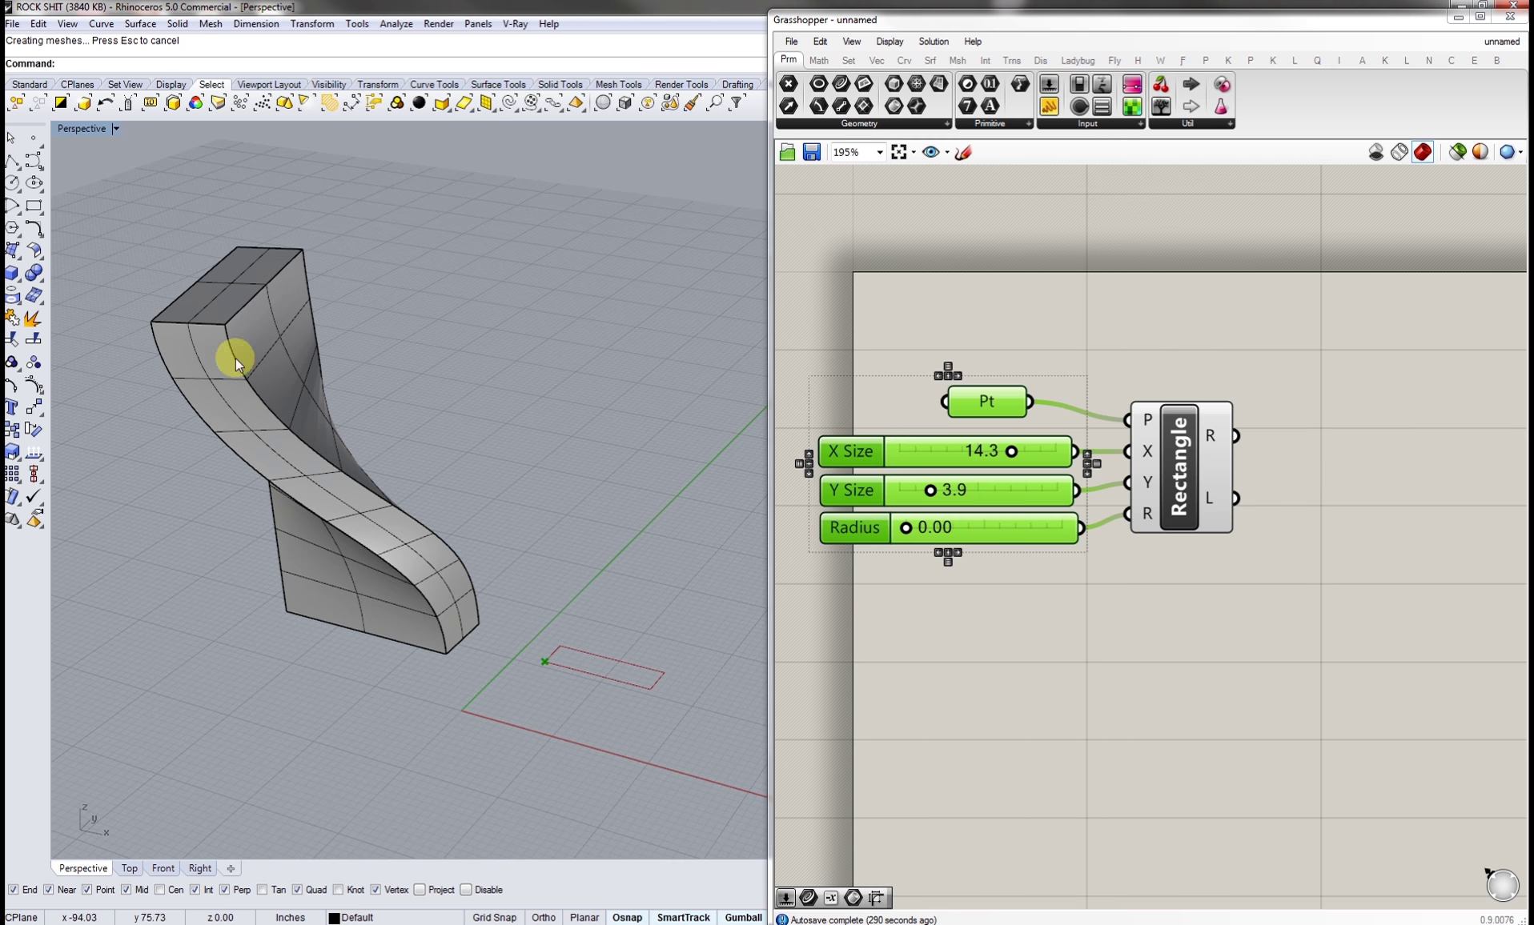
right_click_drag(235, 359, 343, 462)
left_click(372, 489)
right_click_drag(497, 513, 468, 583)
left_click(435, 544)
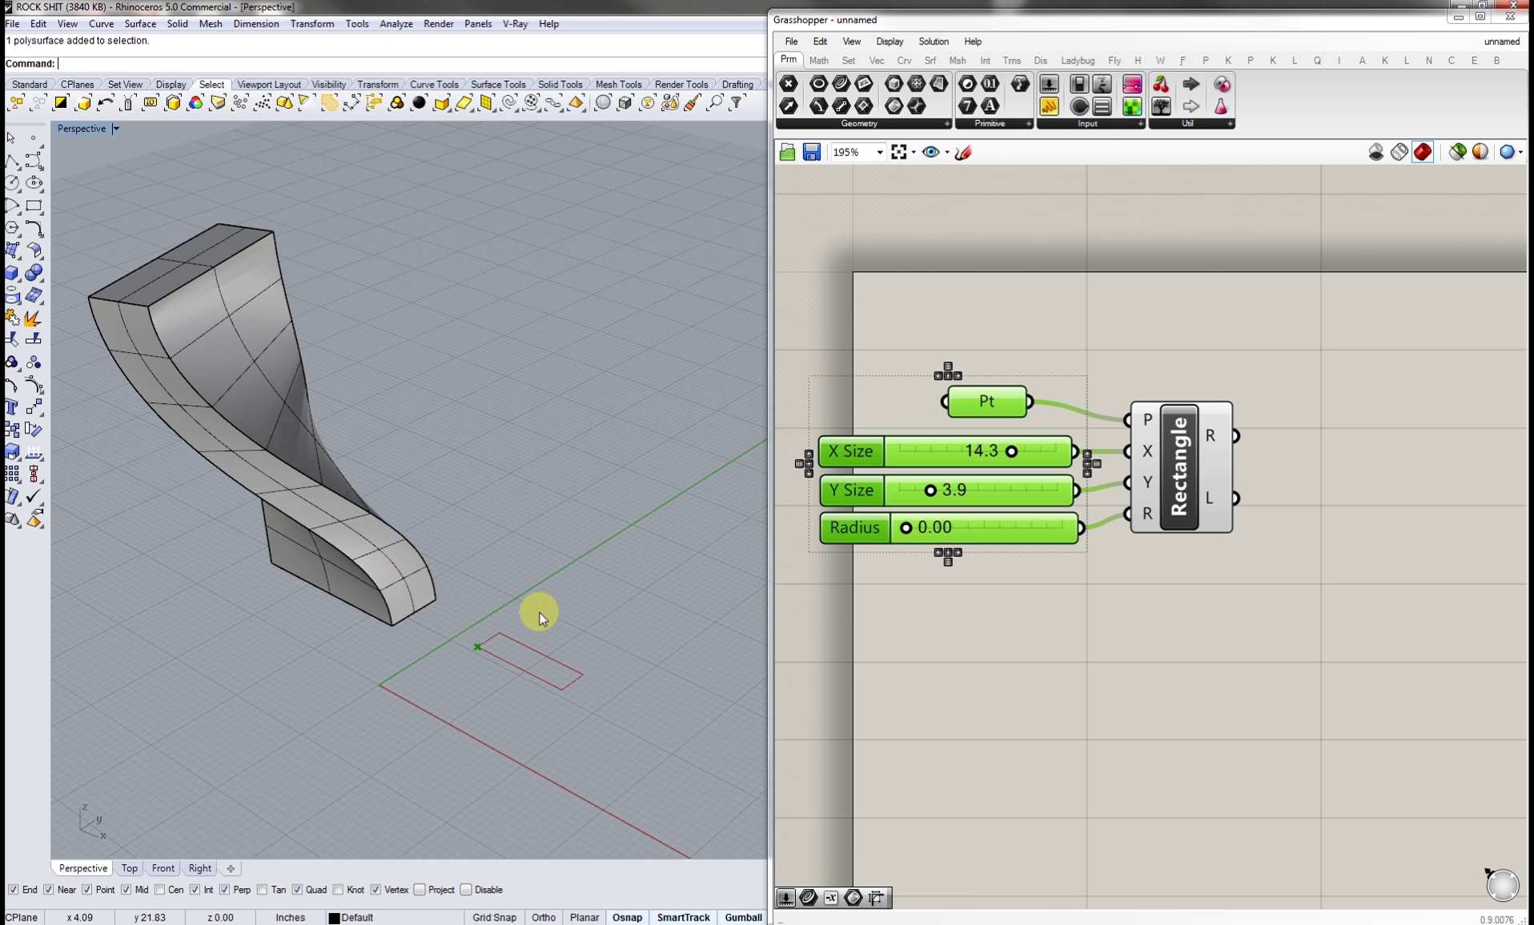
left_click(1057, 656)
left_click(519, 697)
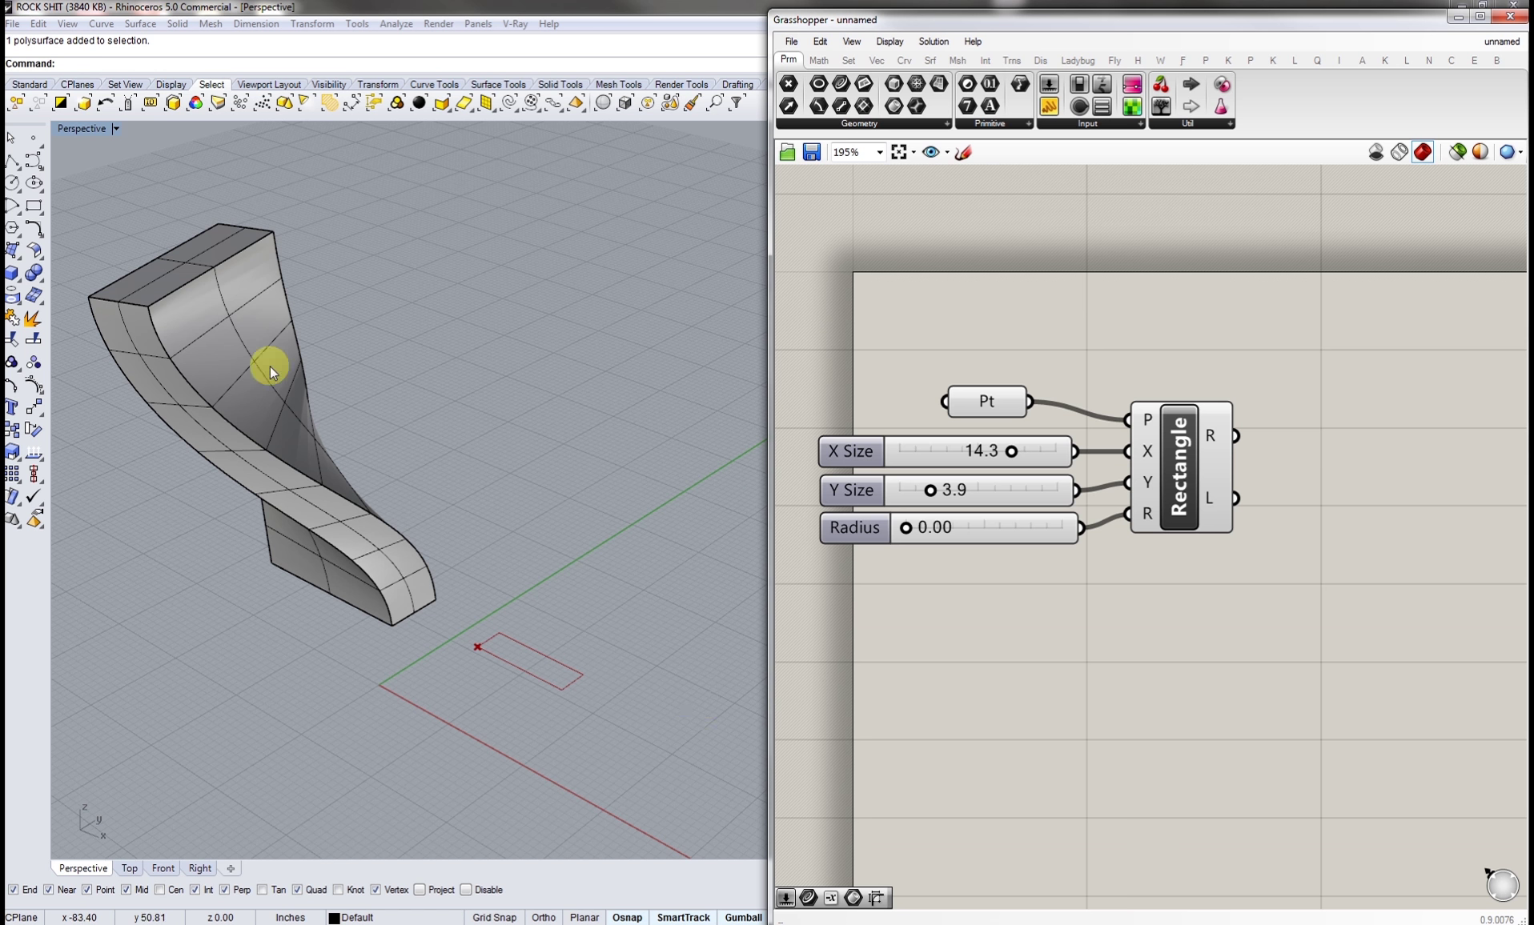
- Add a Move component to the Grasshopper canvas and place it to the right of the Rectangle component
right_click_drag(1213, 594, 1079, 597)
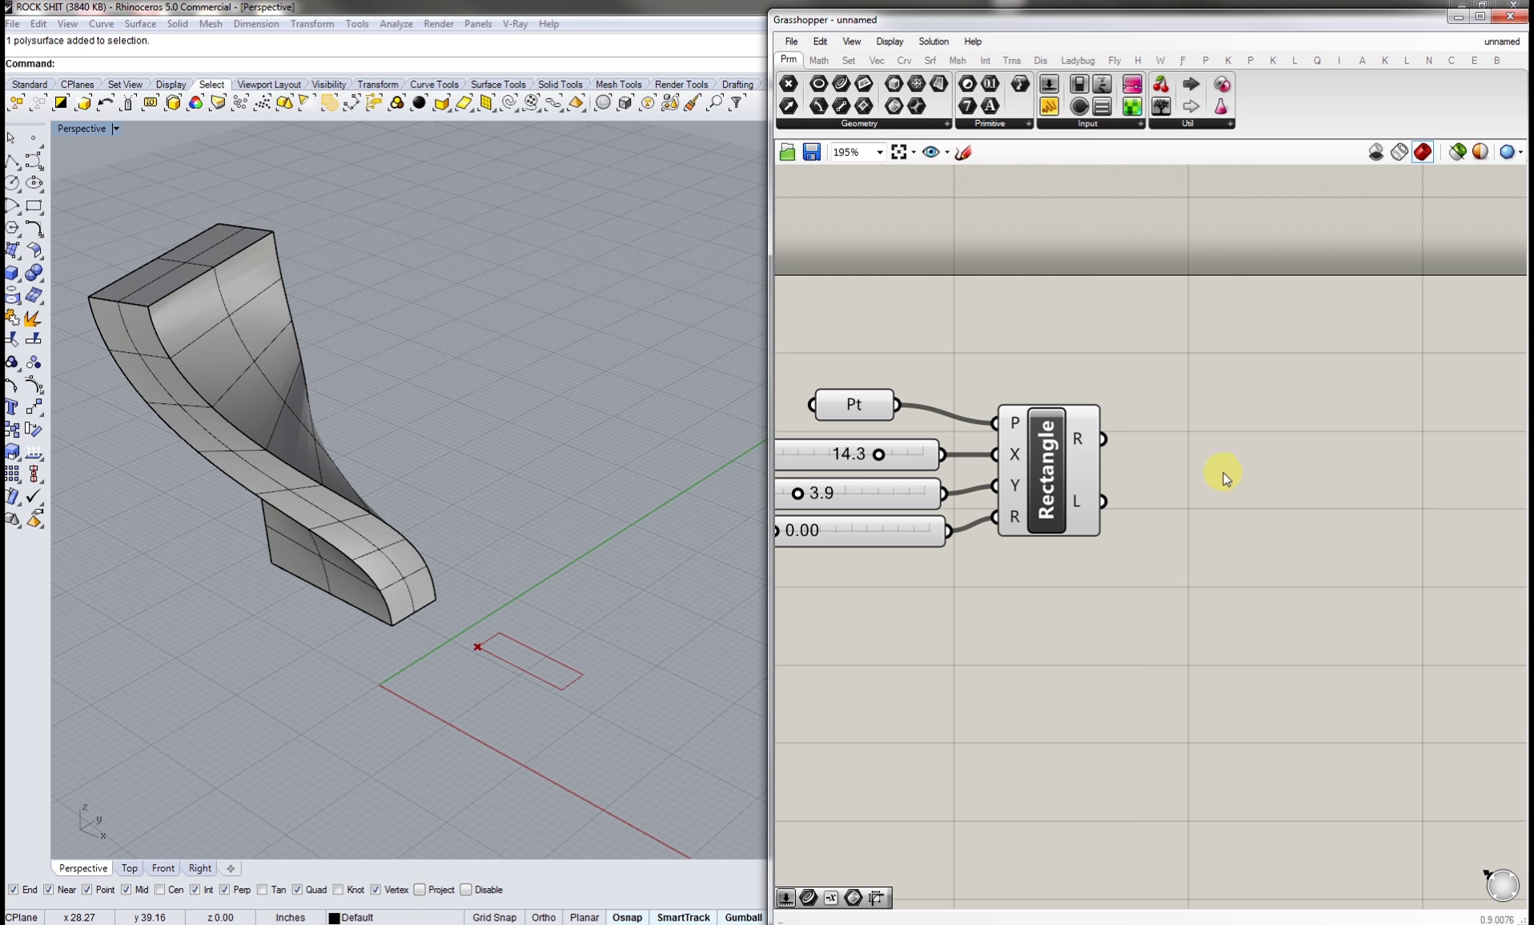
right_click_drag(1228, 469, 1301, 470)
left_click(1154, 534)
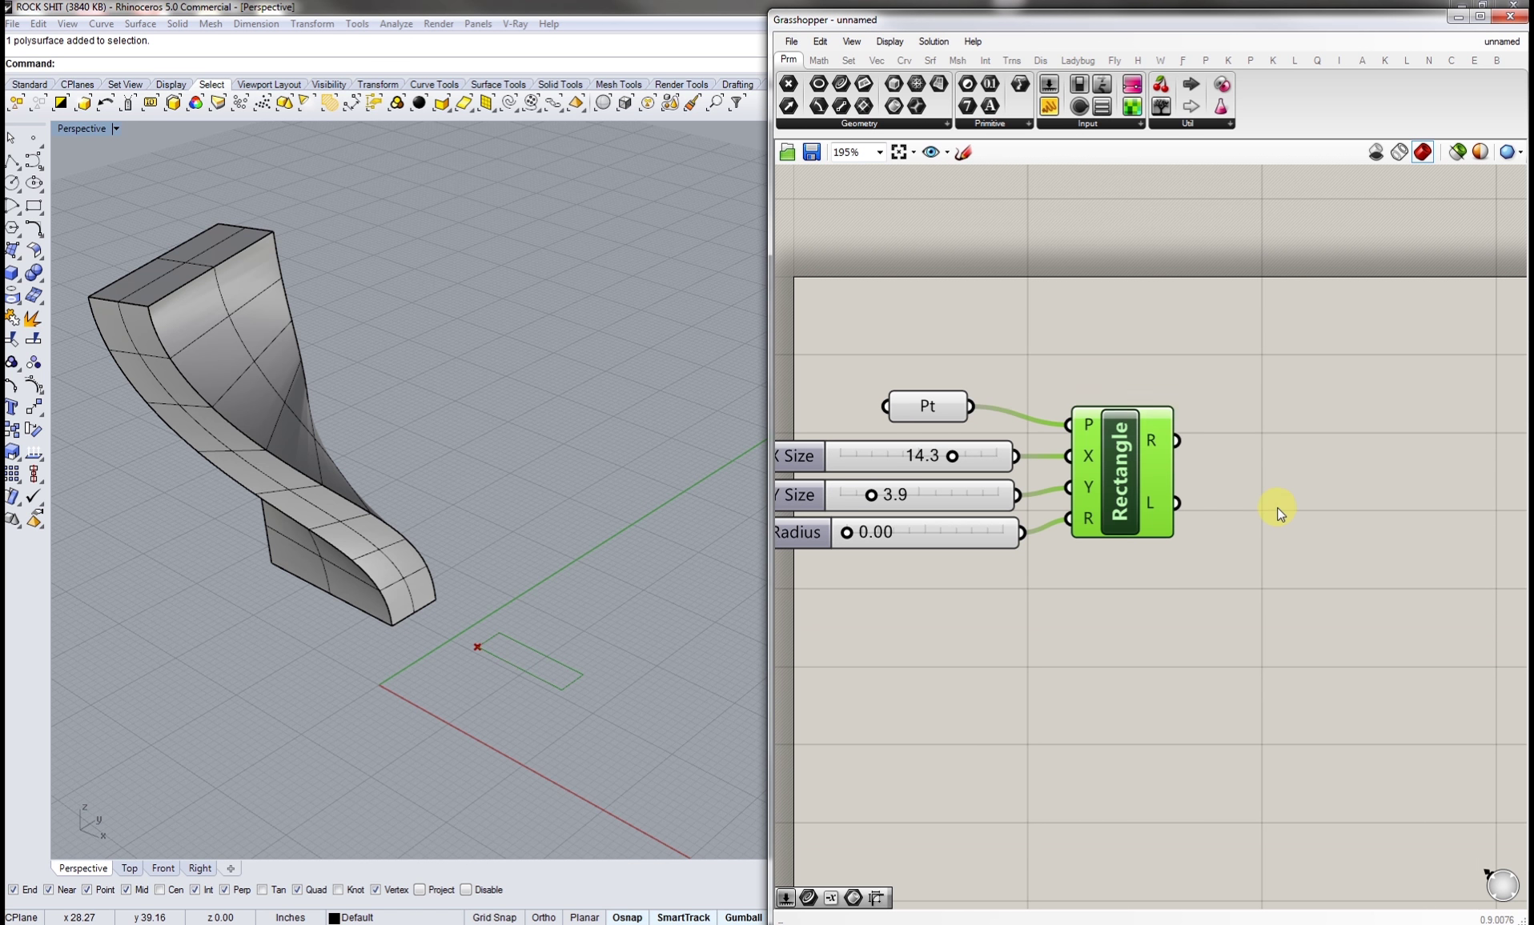
left_click(1280, 509)
double_click(1329, 452)
type("move")
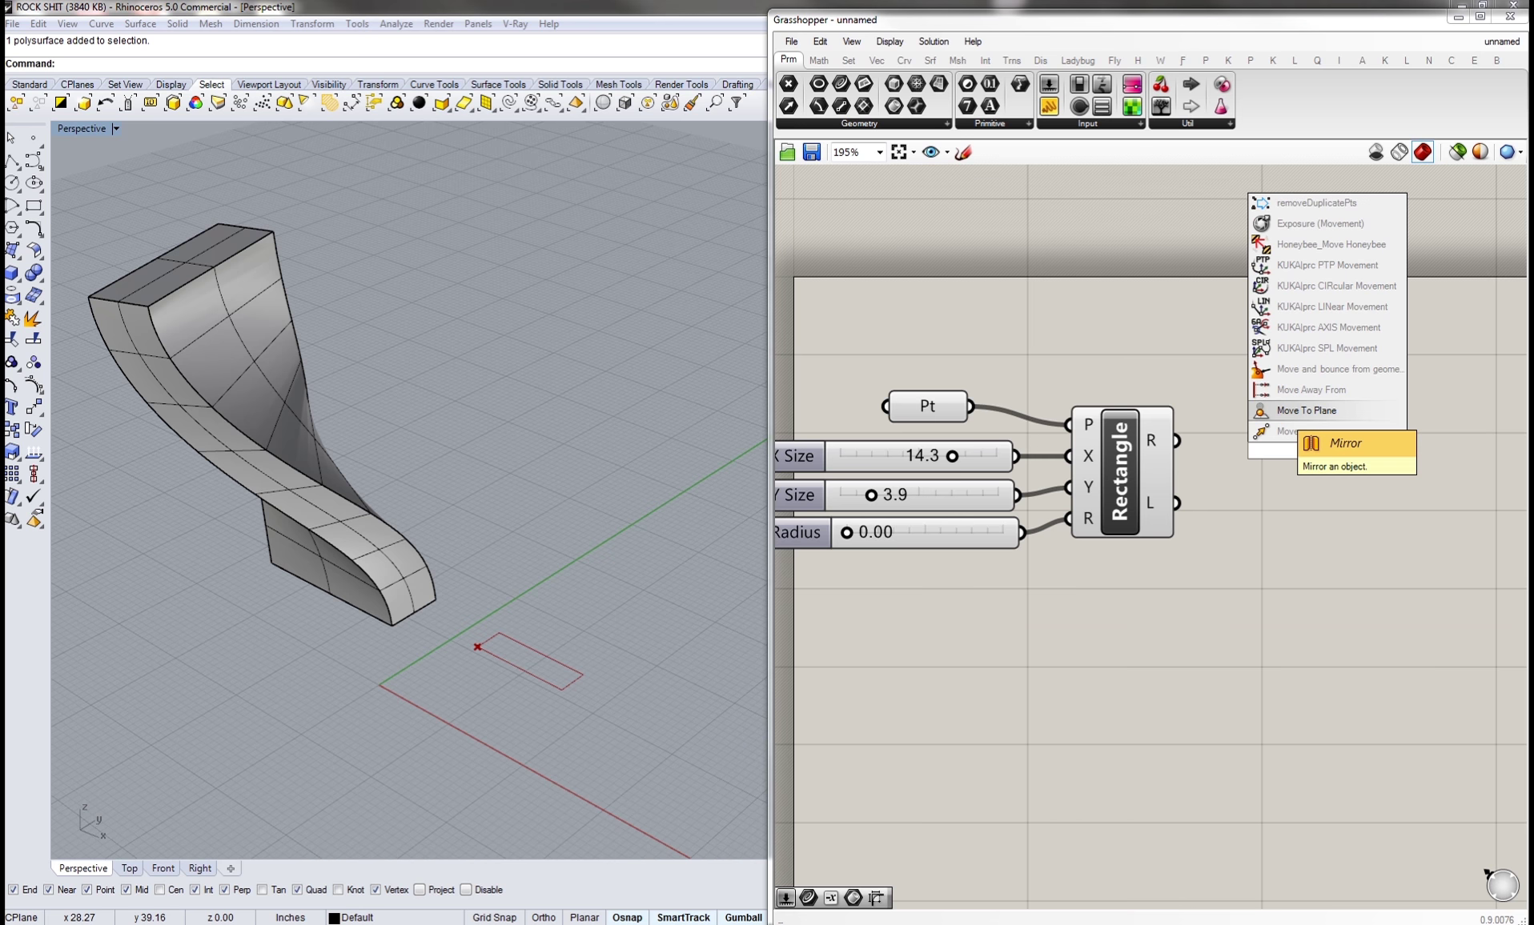
left_click(1297, 434)
left_click_drag(1329, 459, 1411, 466)
left_click(1292, 526)
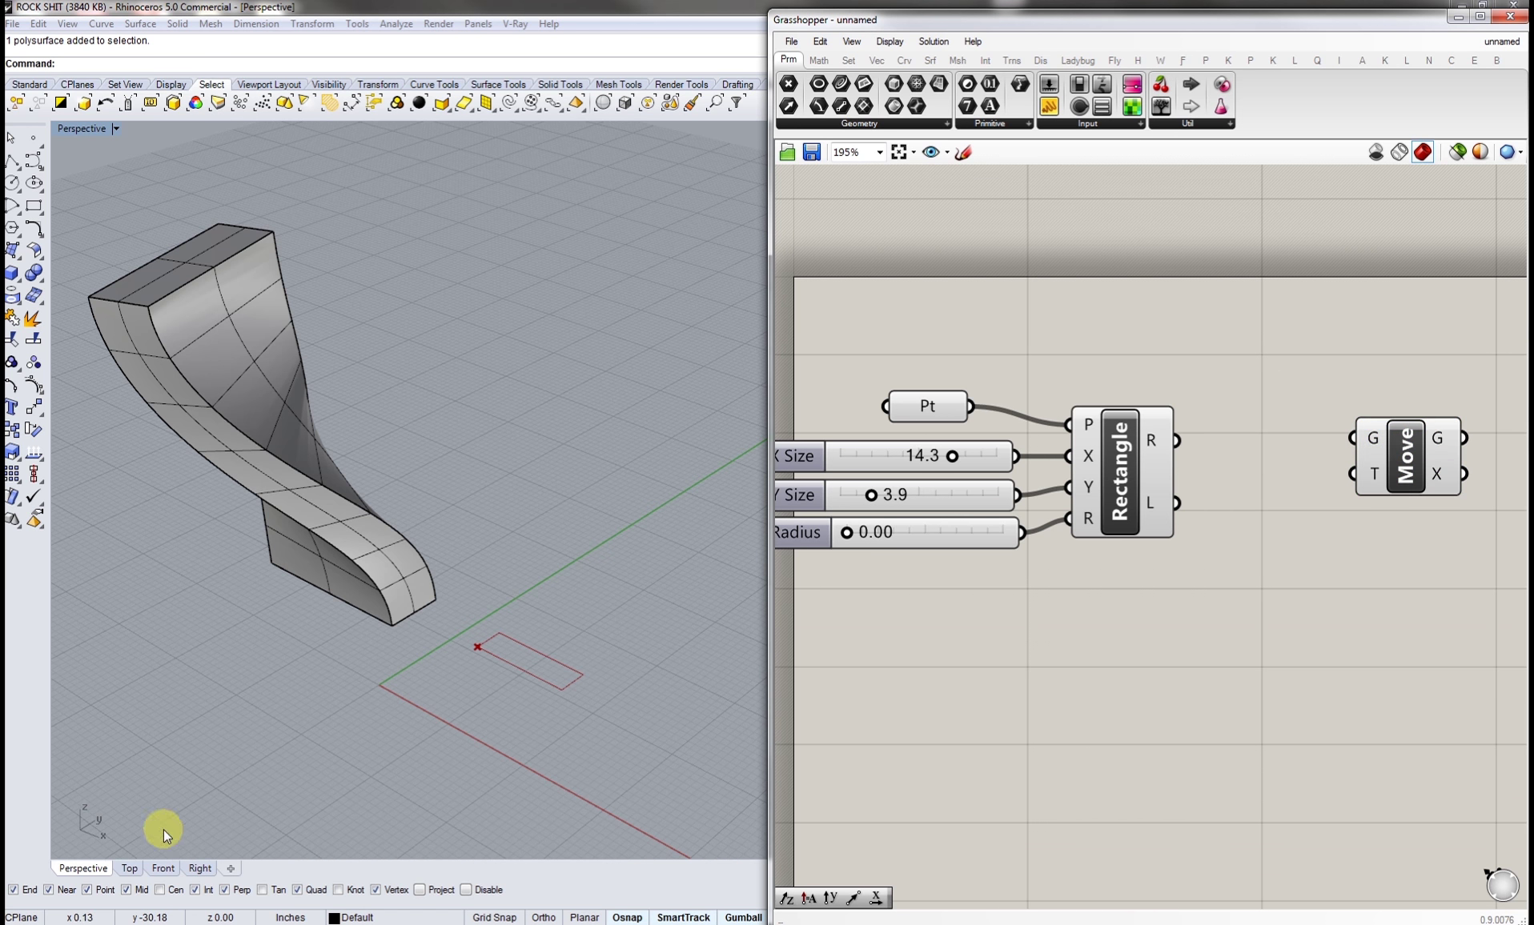
- Add a Z unit vector component below Move and connect the Rectangle's R output to Move's G input
double_click(1333, 535)
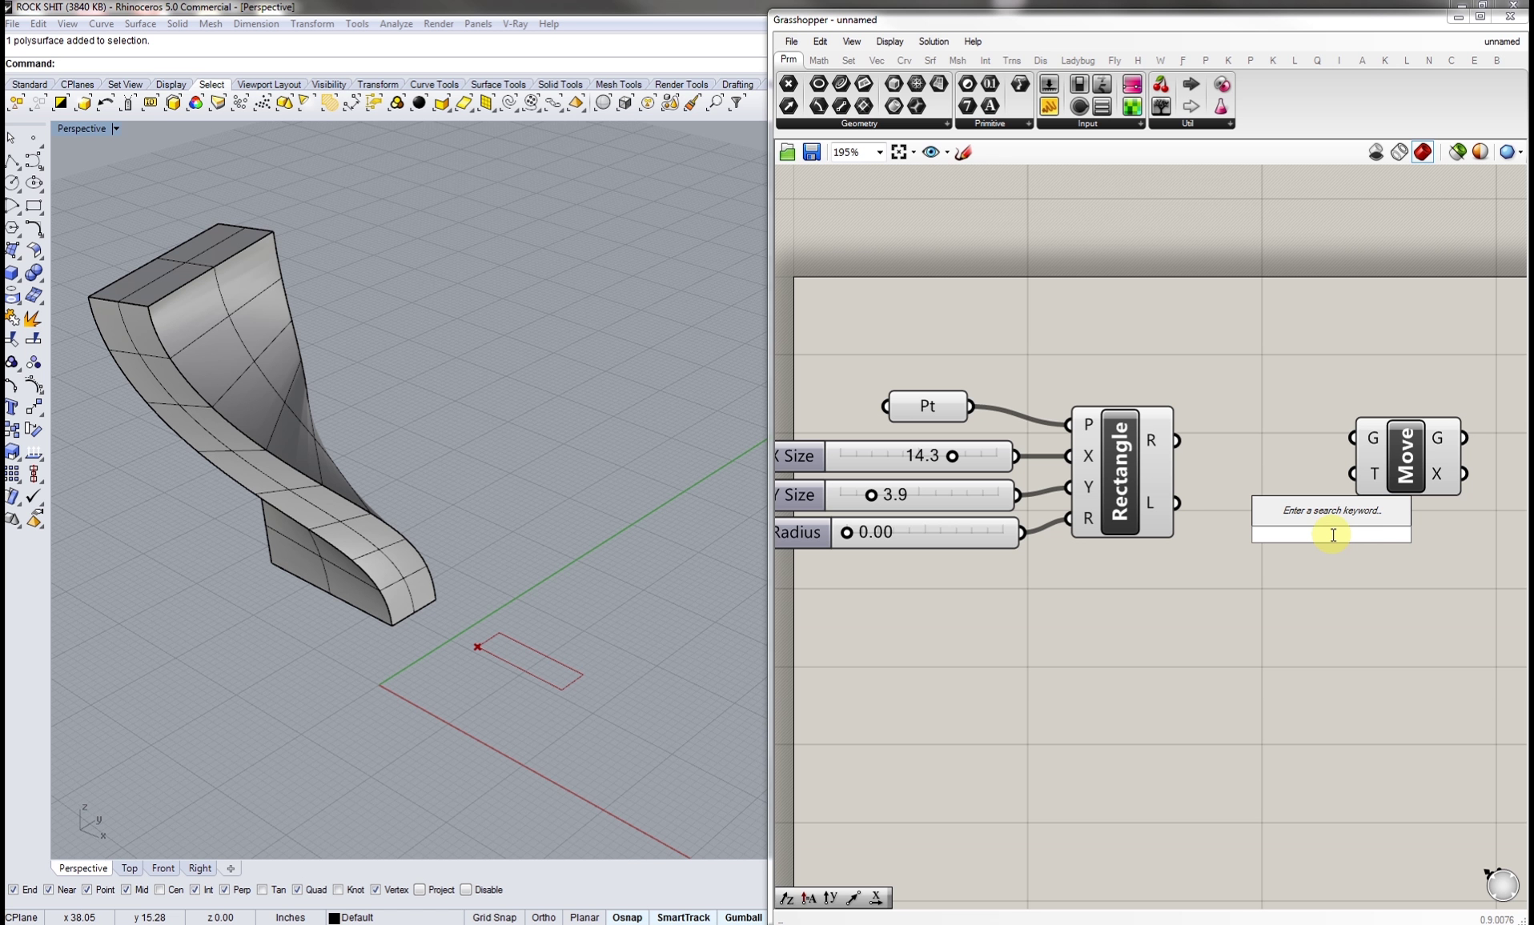
type("z")
left_click(1331, 521)
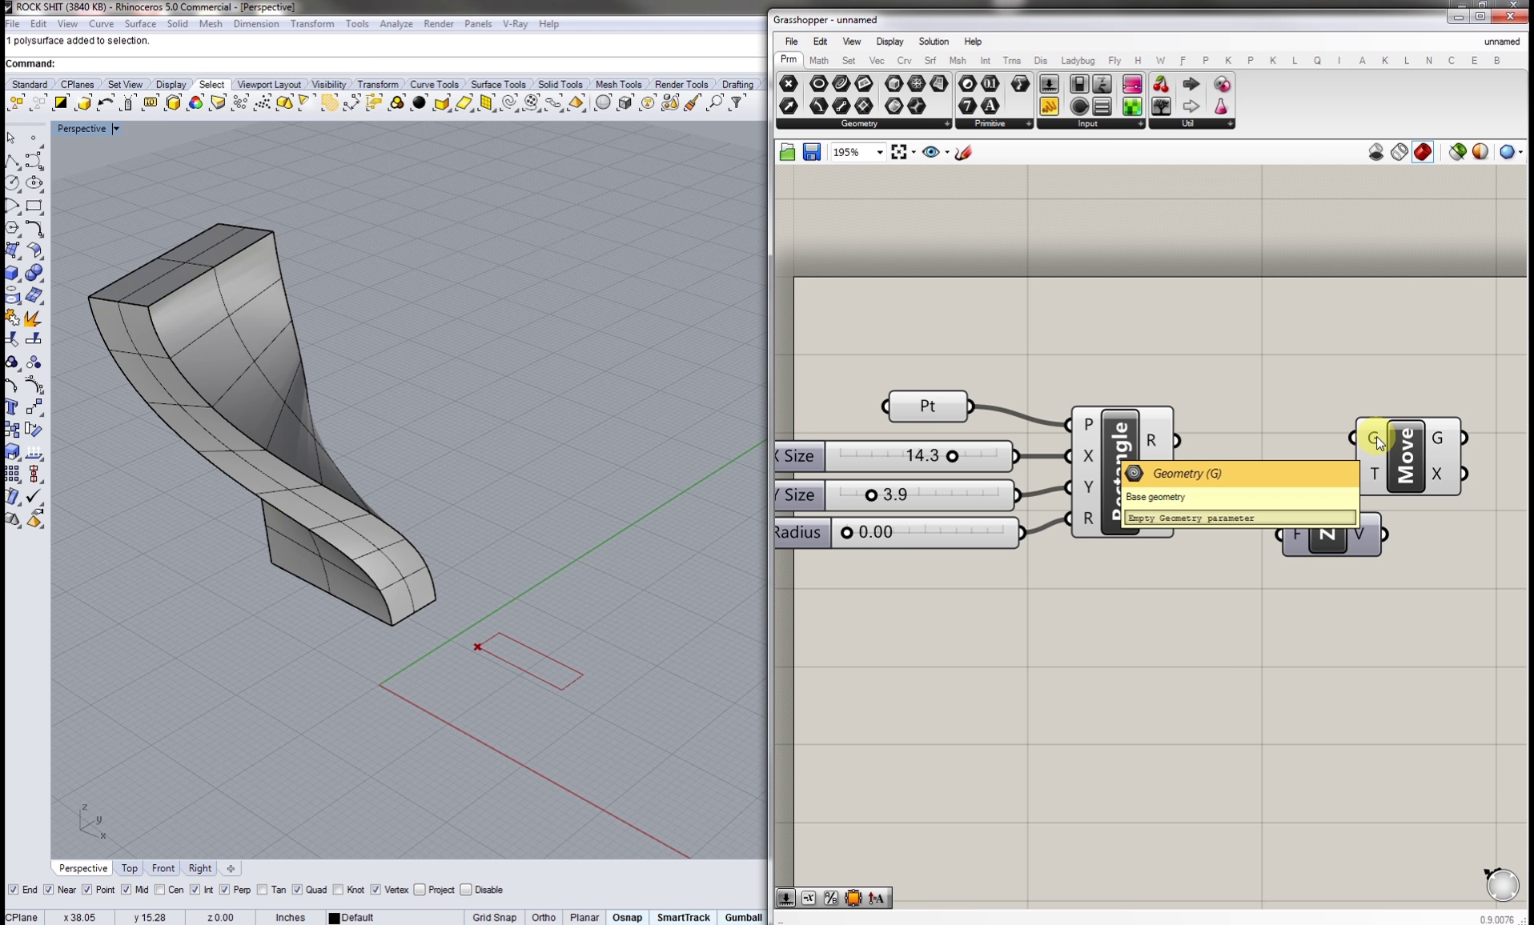
left_click_drag(1375, 436, 1177, 440)
scroll(566, 655, "up", 5)
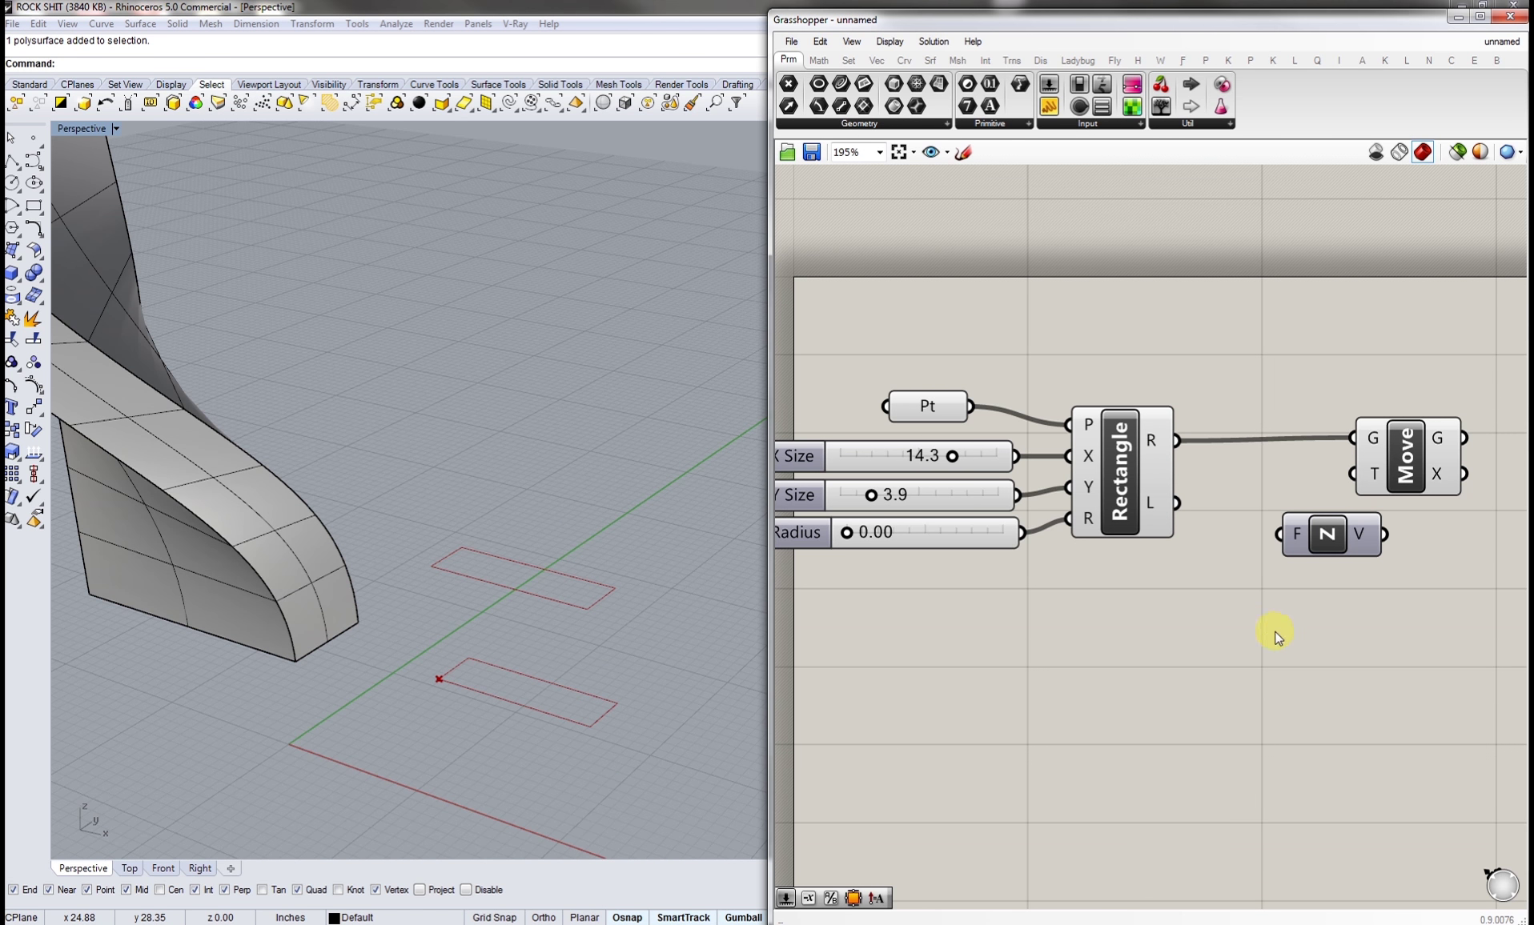
- Place the Z unit vector component further below Move and connect its V output to Move's T input
mouse_move(1378, 478)
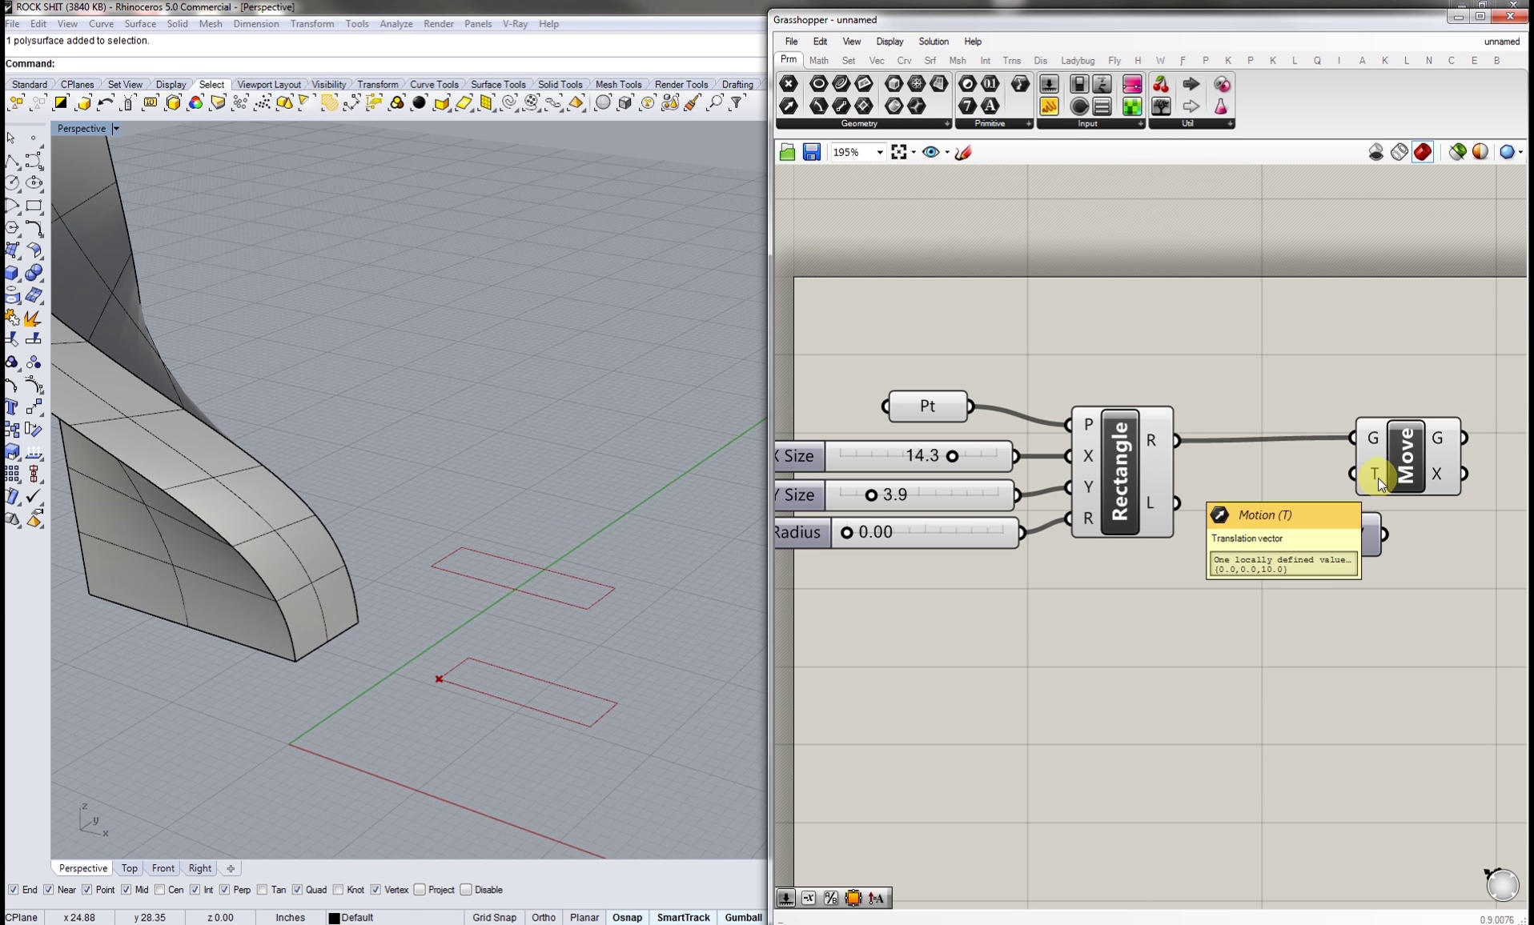
left_click_drag(1387, 526, 1328, 584)
left_click(1152, 641)
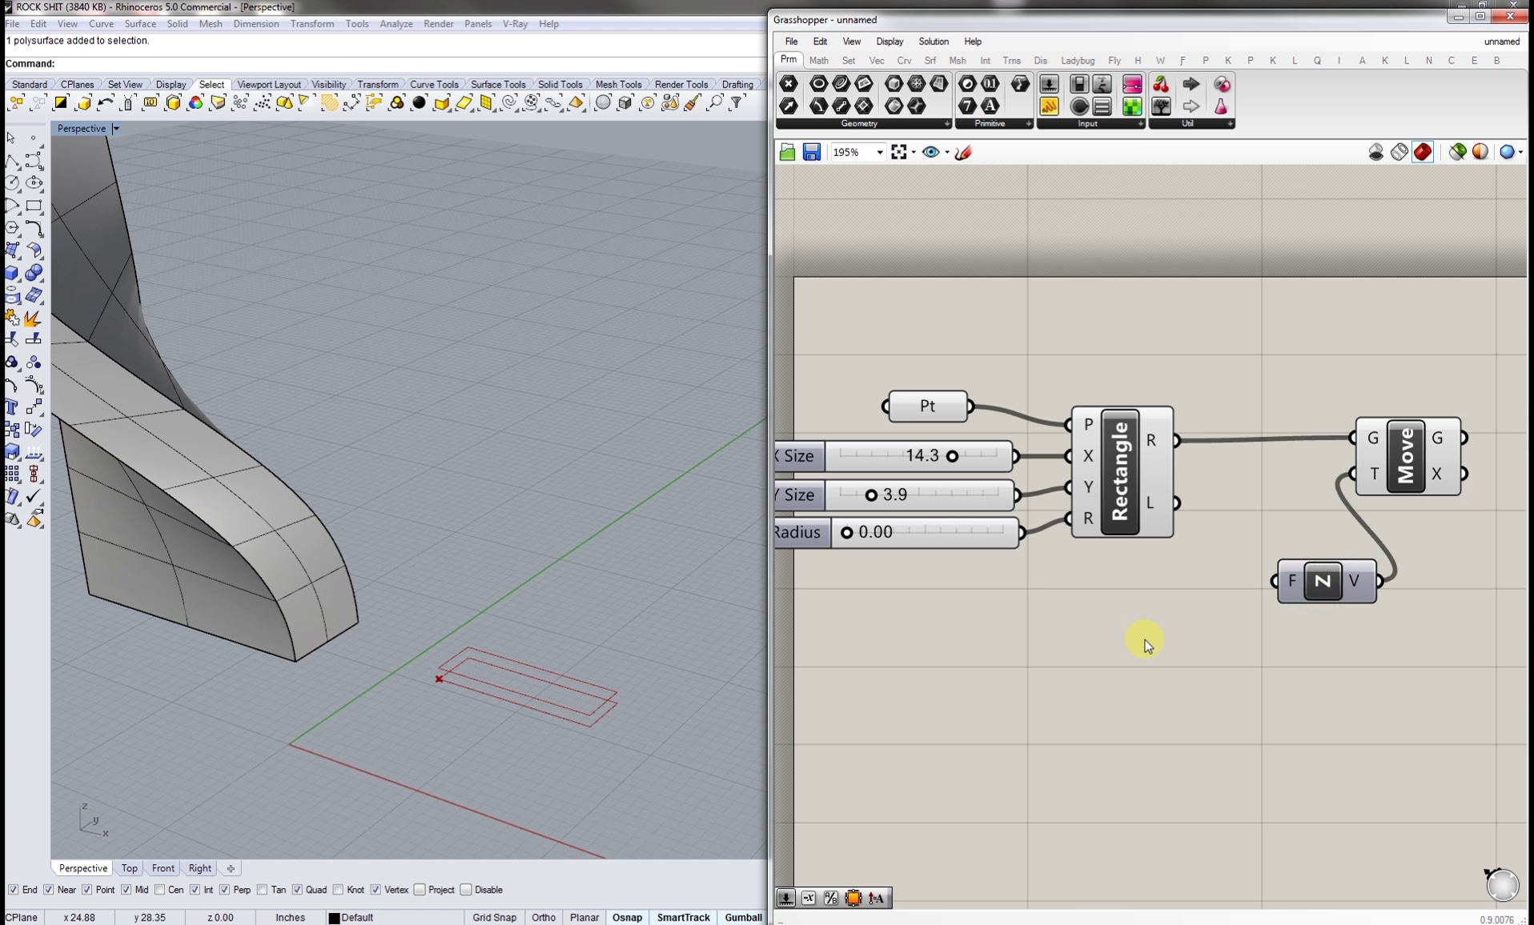
- Duplicate a rectangle slider, place it beside the Z component, connect it to Z's F input and set it to 7.9
left_click(949, 503)
key("ctrl+c")
key("ctrl+v")
left_click_drag(1002, 512, 1200, 627)
left_click_drag(1289, 582, 1228, 628)
mouse_move(1080, 628)
left_mouse_down()
mouse_move(1220, 627)
mouse_move(1060, 627)
mouse_move(1194, 627)
mouse_move(1106, 627)
left_mouse_up()
left_click(1158, 682)
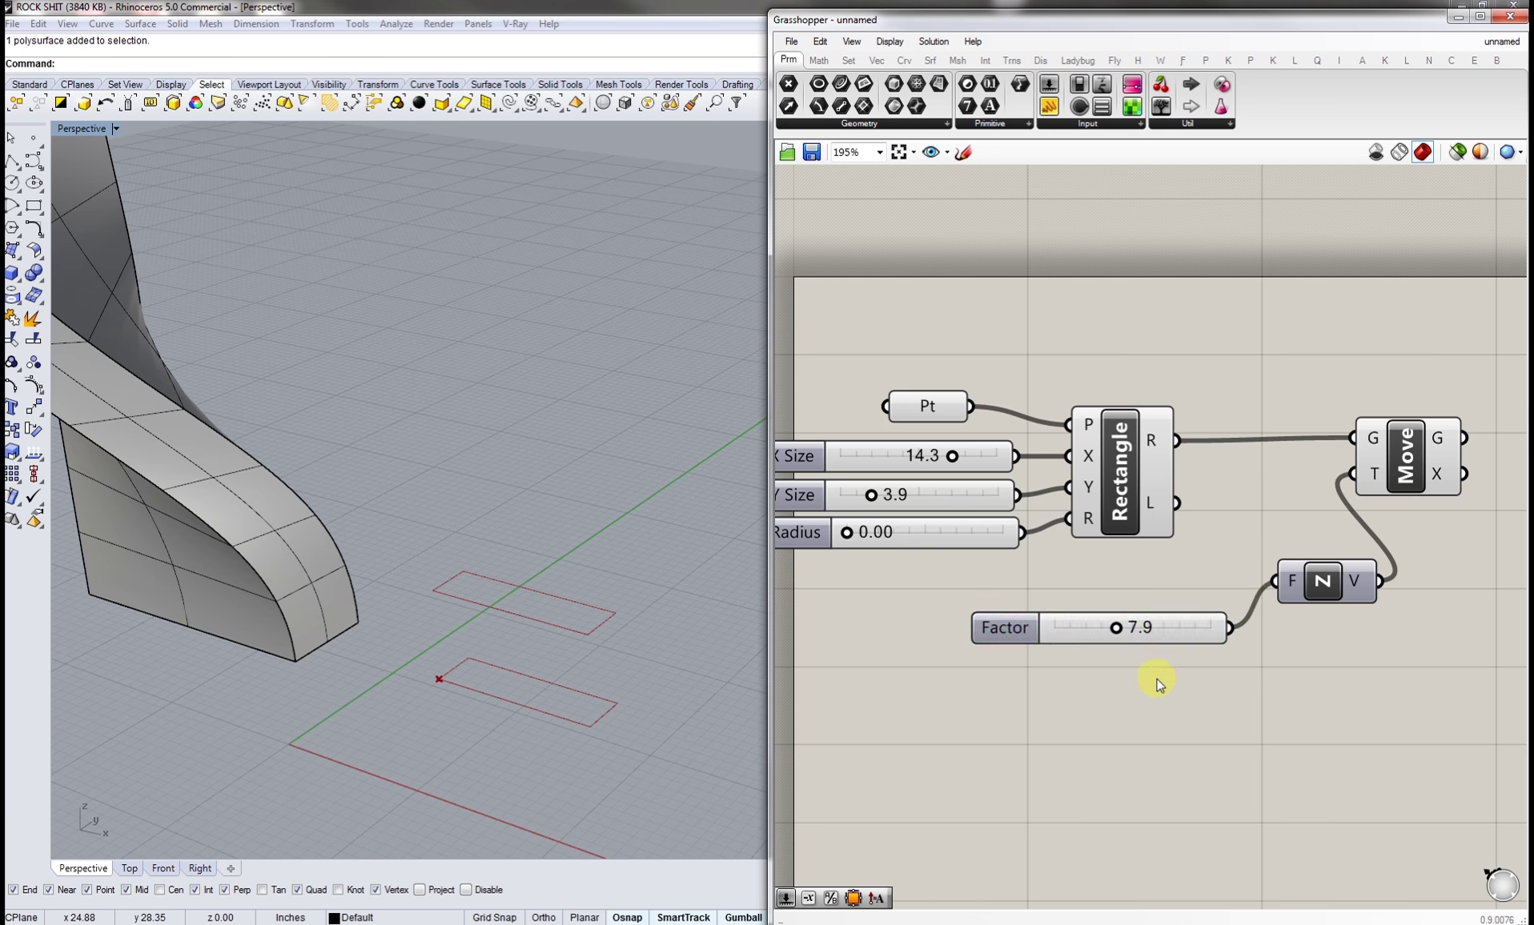
- Rearrange the Move, Z and Factor slider components compactly, further to the right of the Rectangle component
right_click_drag(1311, 686, 1001, 722)
scroll(1097, 650, "down", 4)
right_click_drag(596, 680, 520, 603)
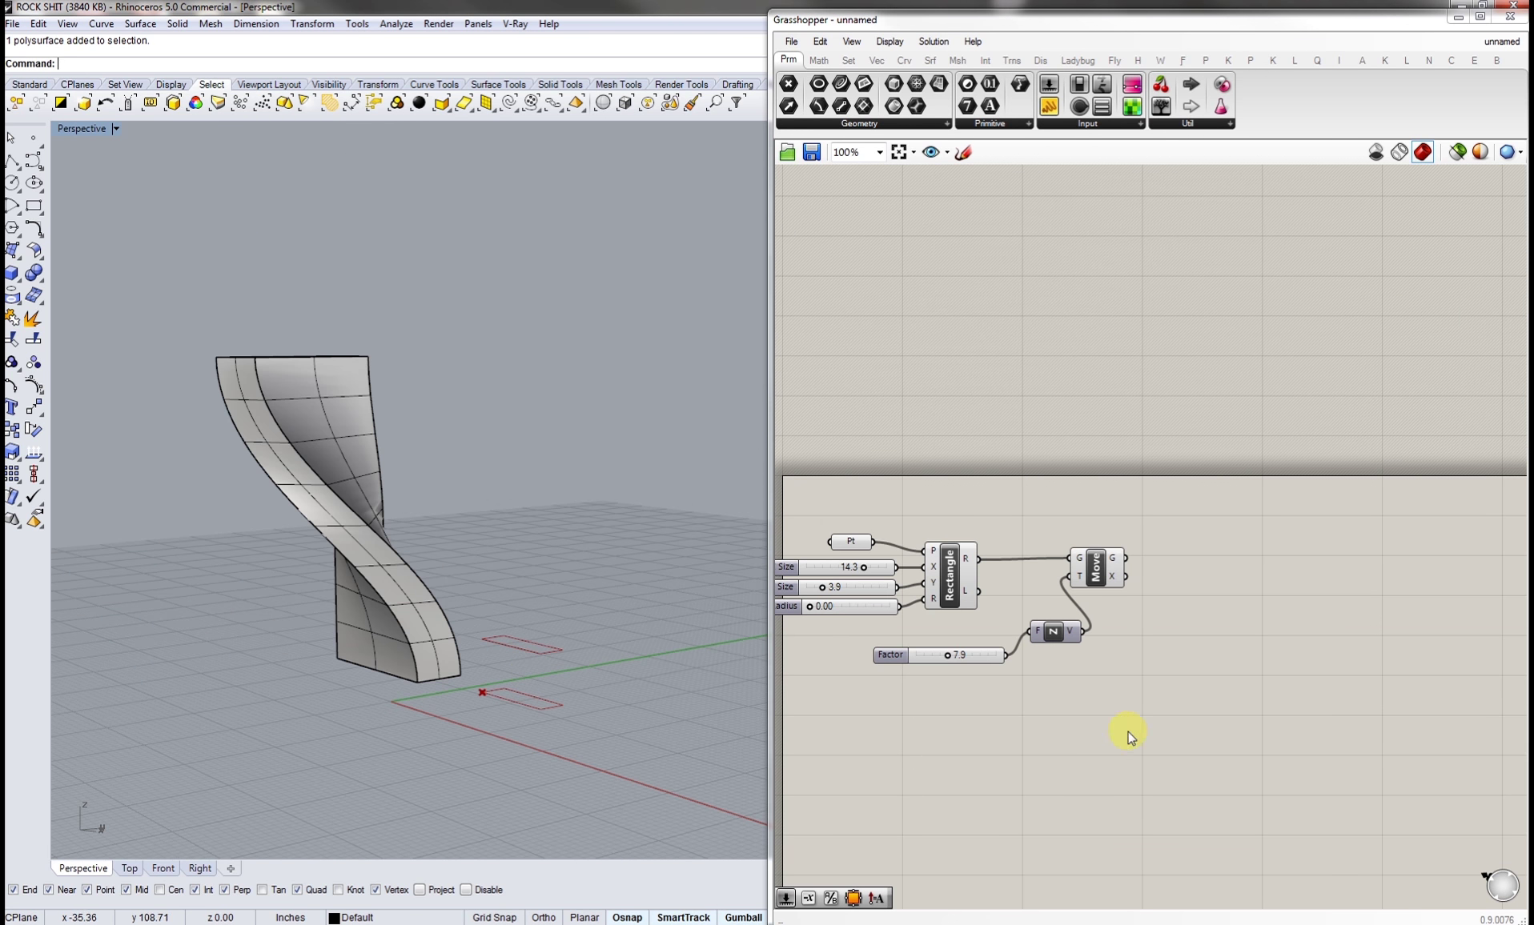
left_click_drag(1102, 699, 991, 629)
left_click_drag(1101, 567, 1290, 565)
left_click_drag(1115, 699, 1105, 613)
left_click(1192, 686)
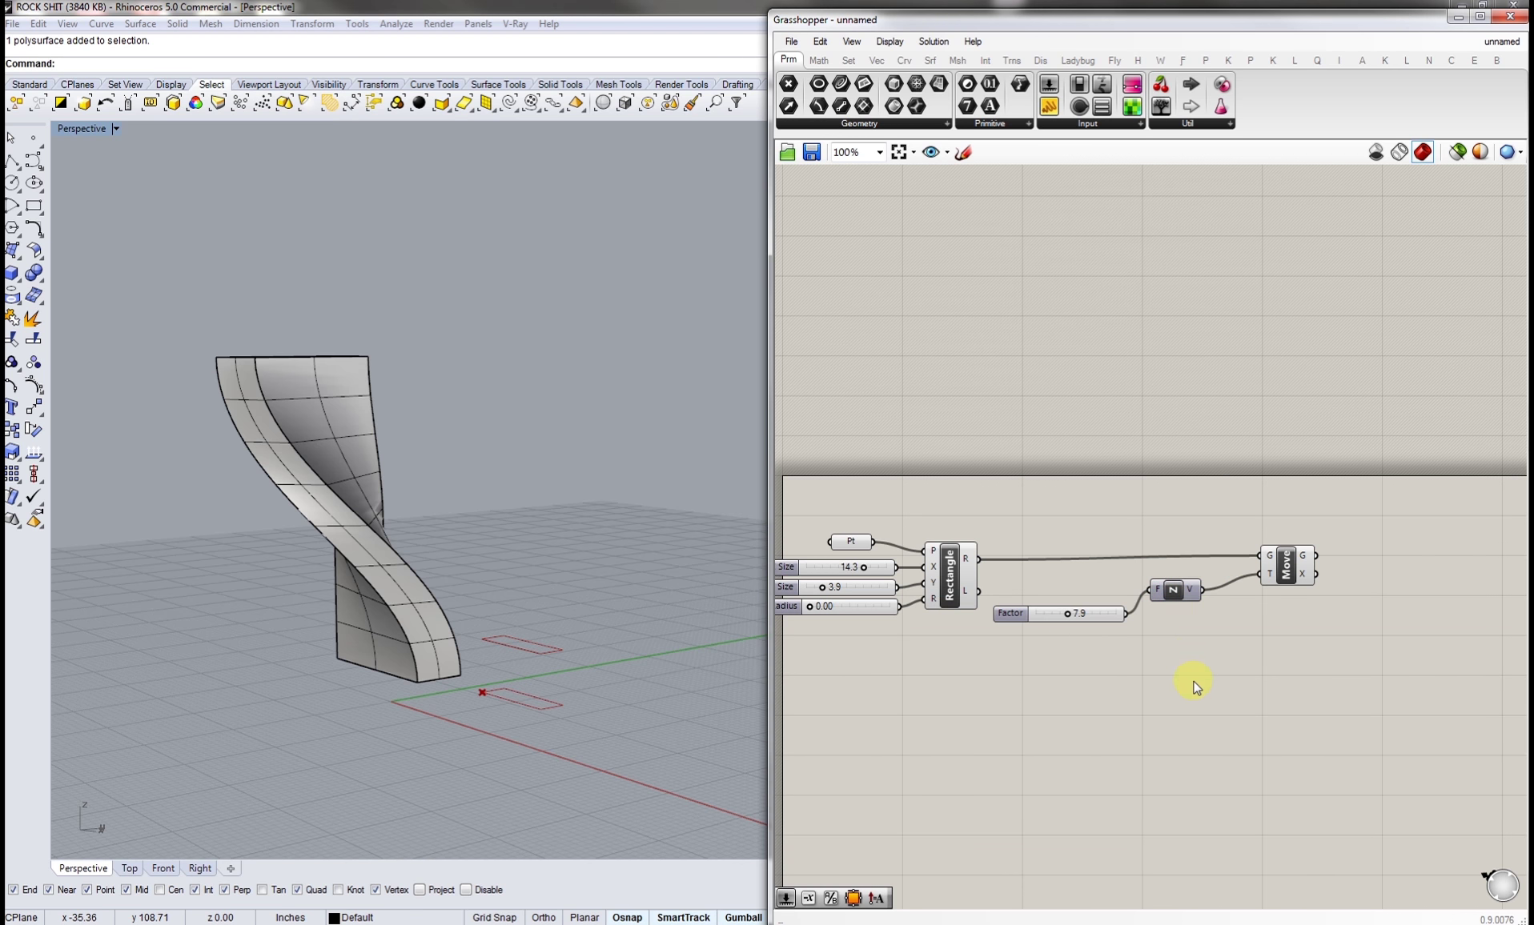
left_click_drag(1191, 648, 1072, 586)
left_click_drag(1171, 600, 1217, 587)
left_click(1137, 688)
- Add a Series component to the canvas directly below the Factor slider
scroll(1081, 703, "up", 4)
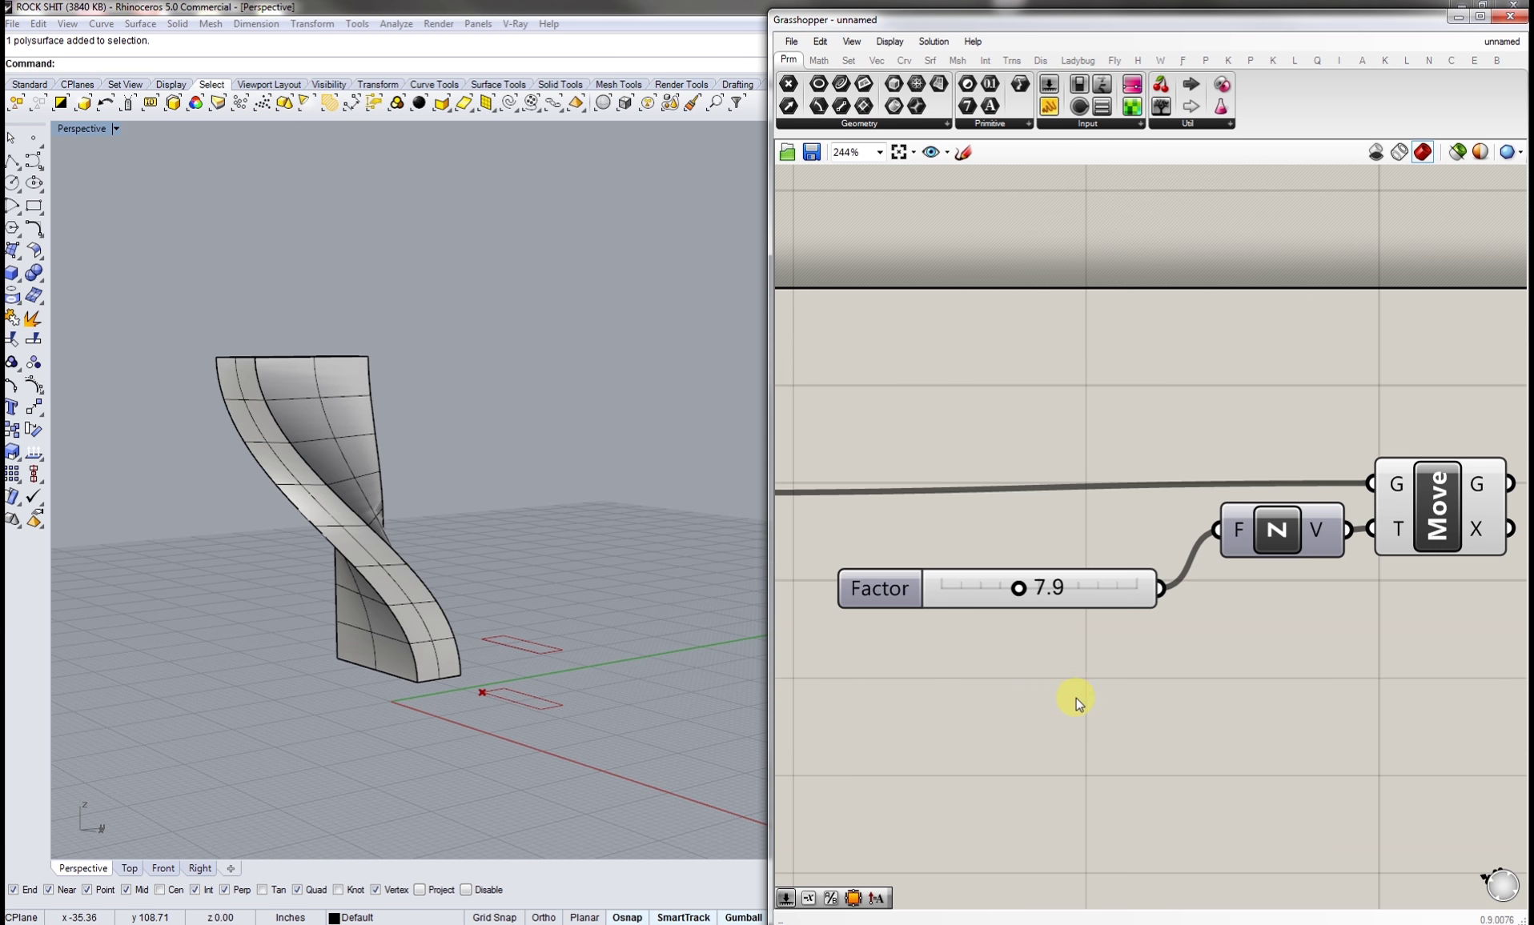
double_click(1071, 703)
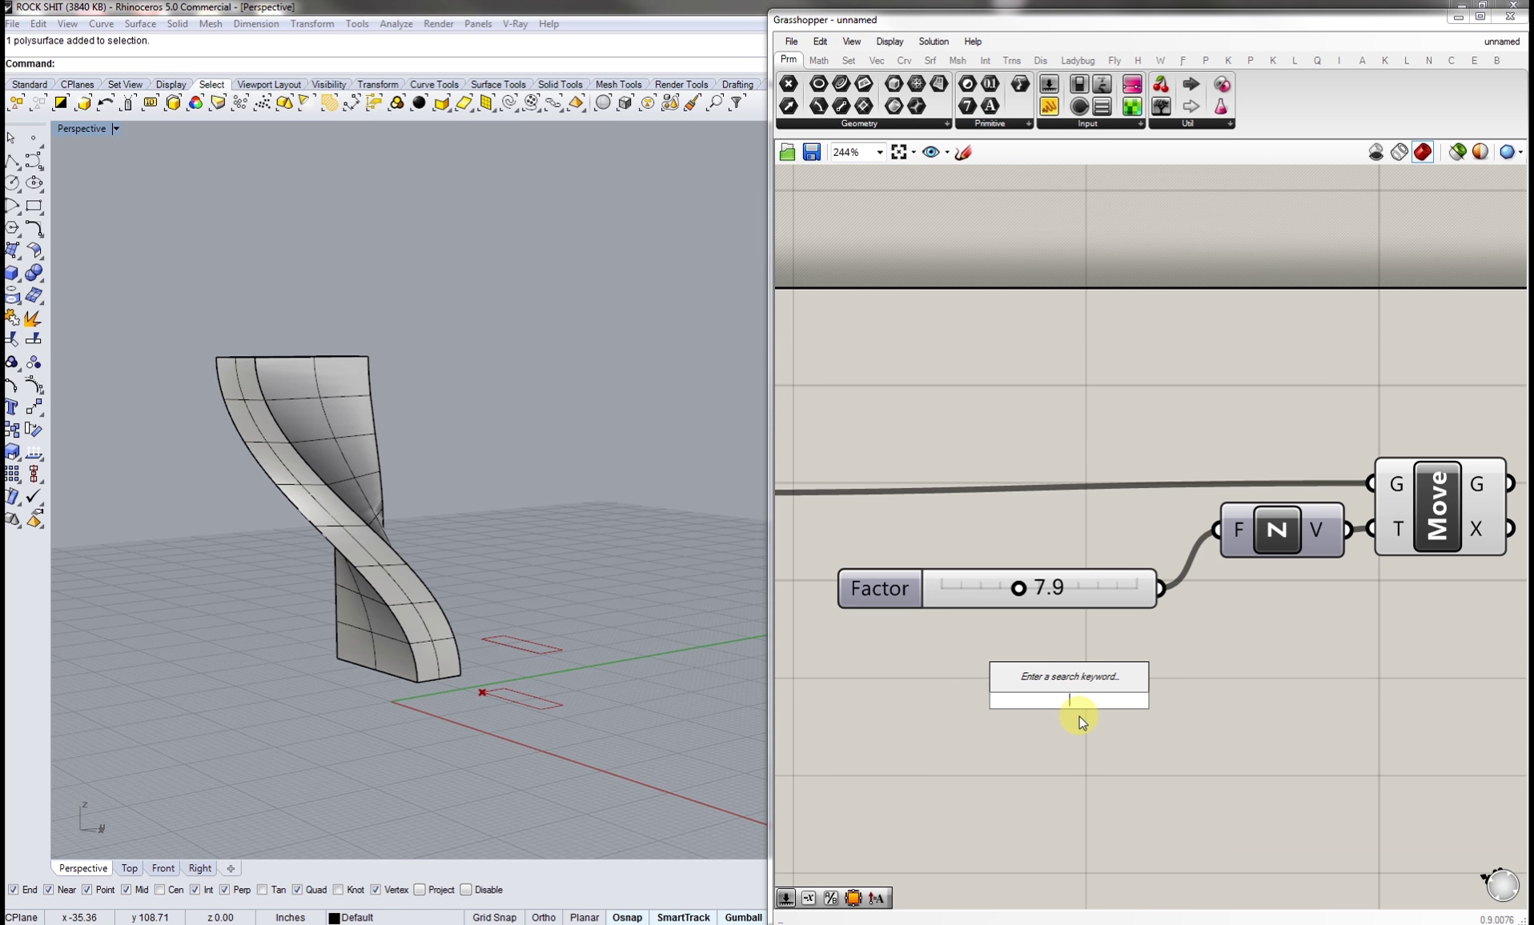
type("seris")
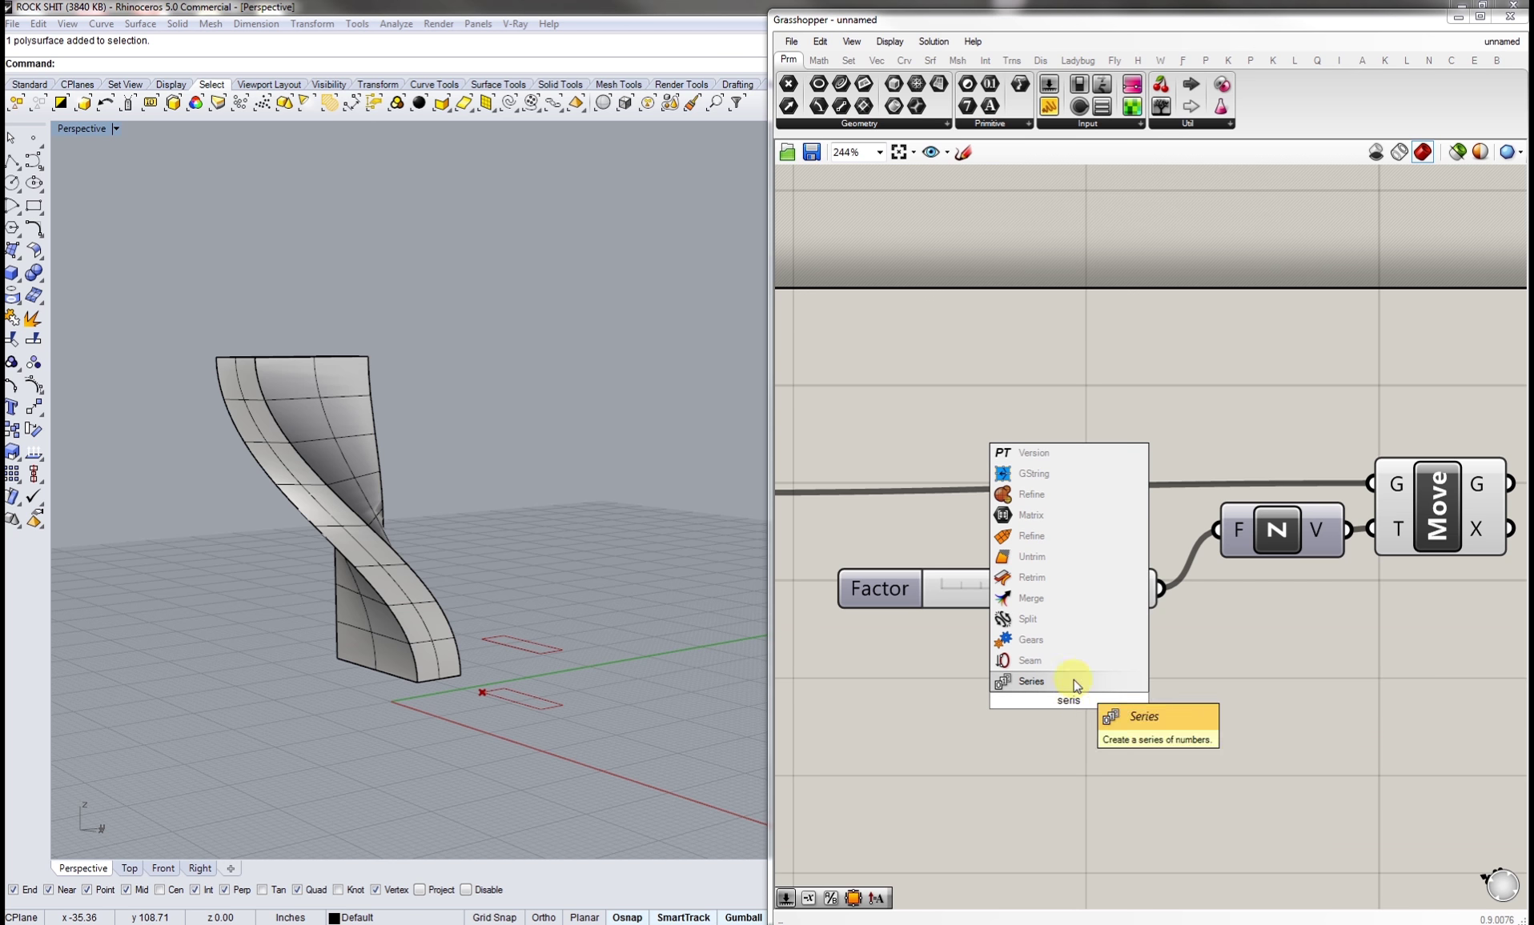
left_click(1072, 681)
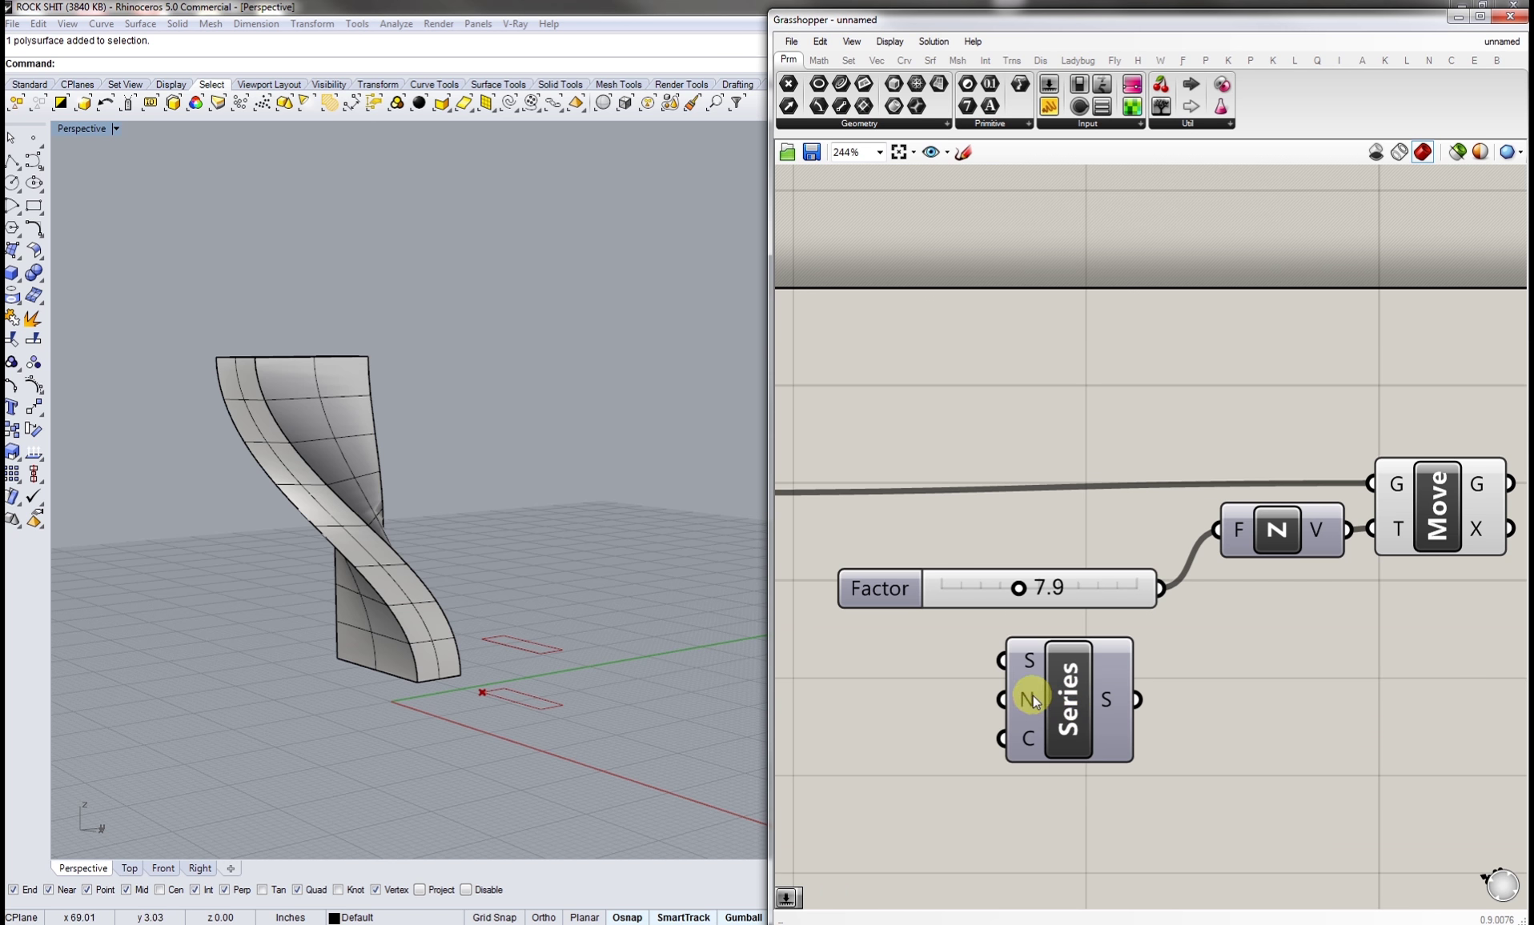
right_click_drag(1011, 702, 1108, 701)
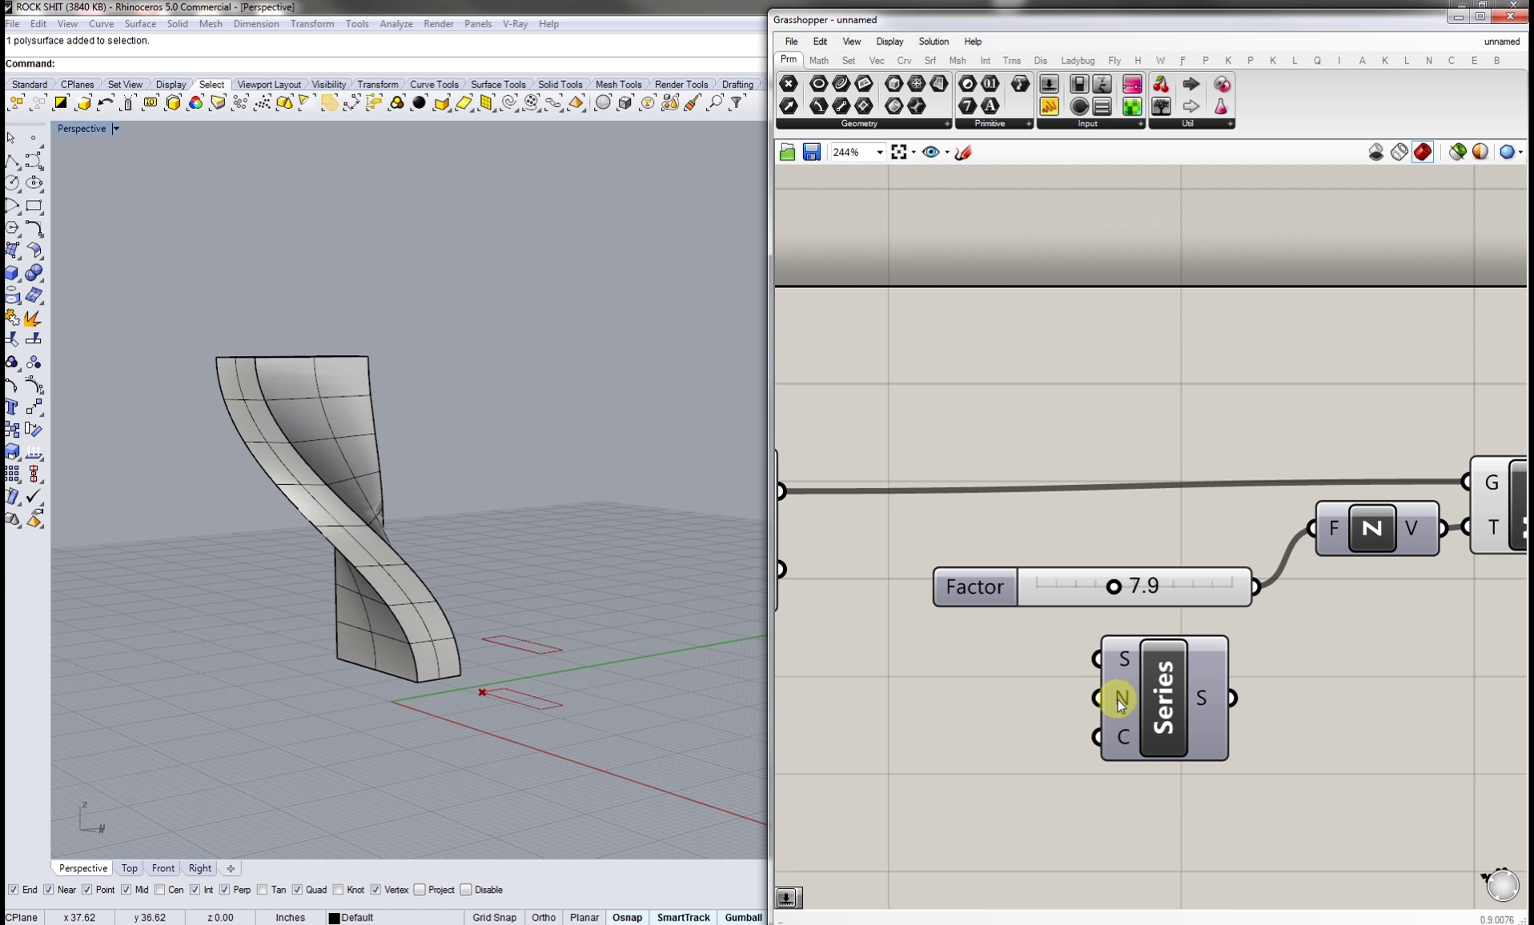
- Create a number slider with the value 5.0 and connect it to the Series component's N input
mouse_move(1122, 700)
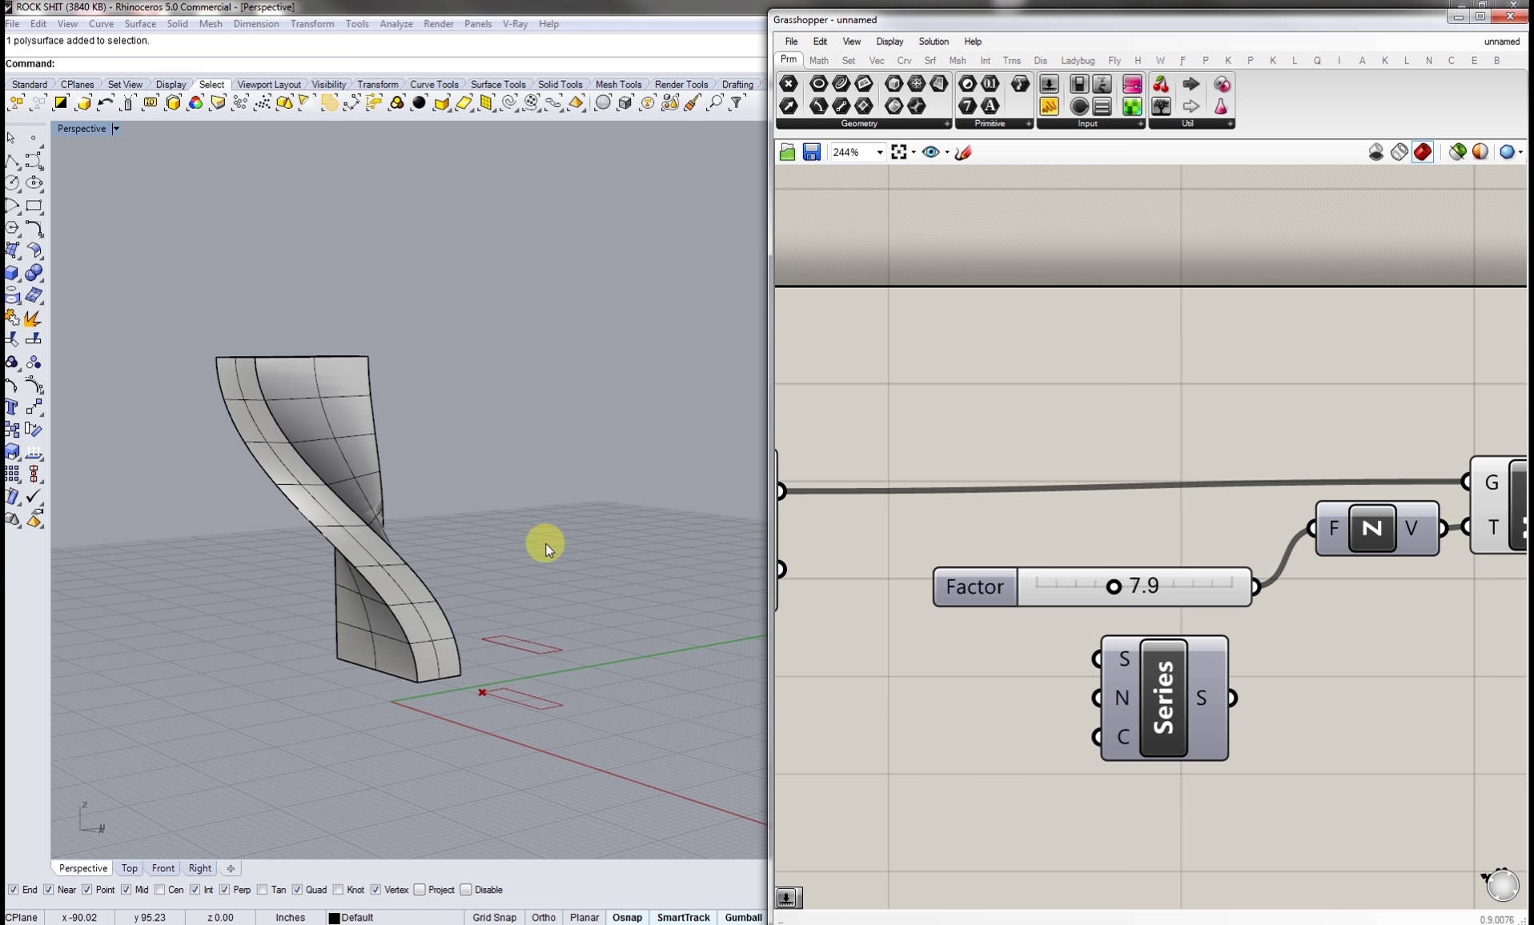
double_click(1001, 701)
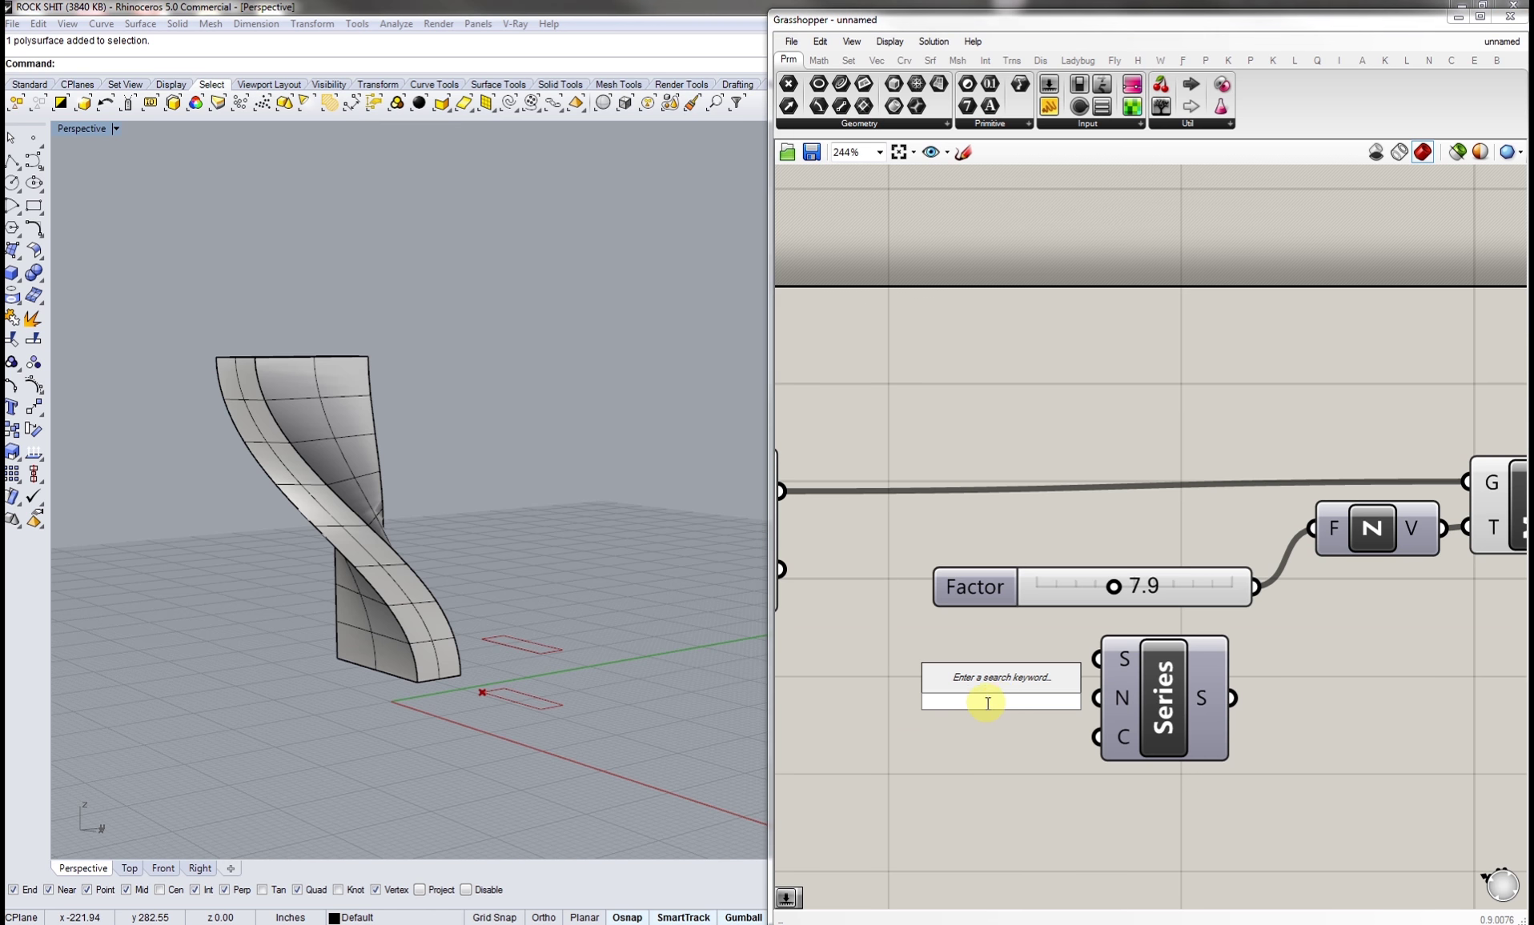
type("5")
key("Return")
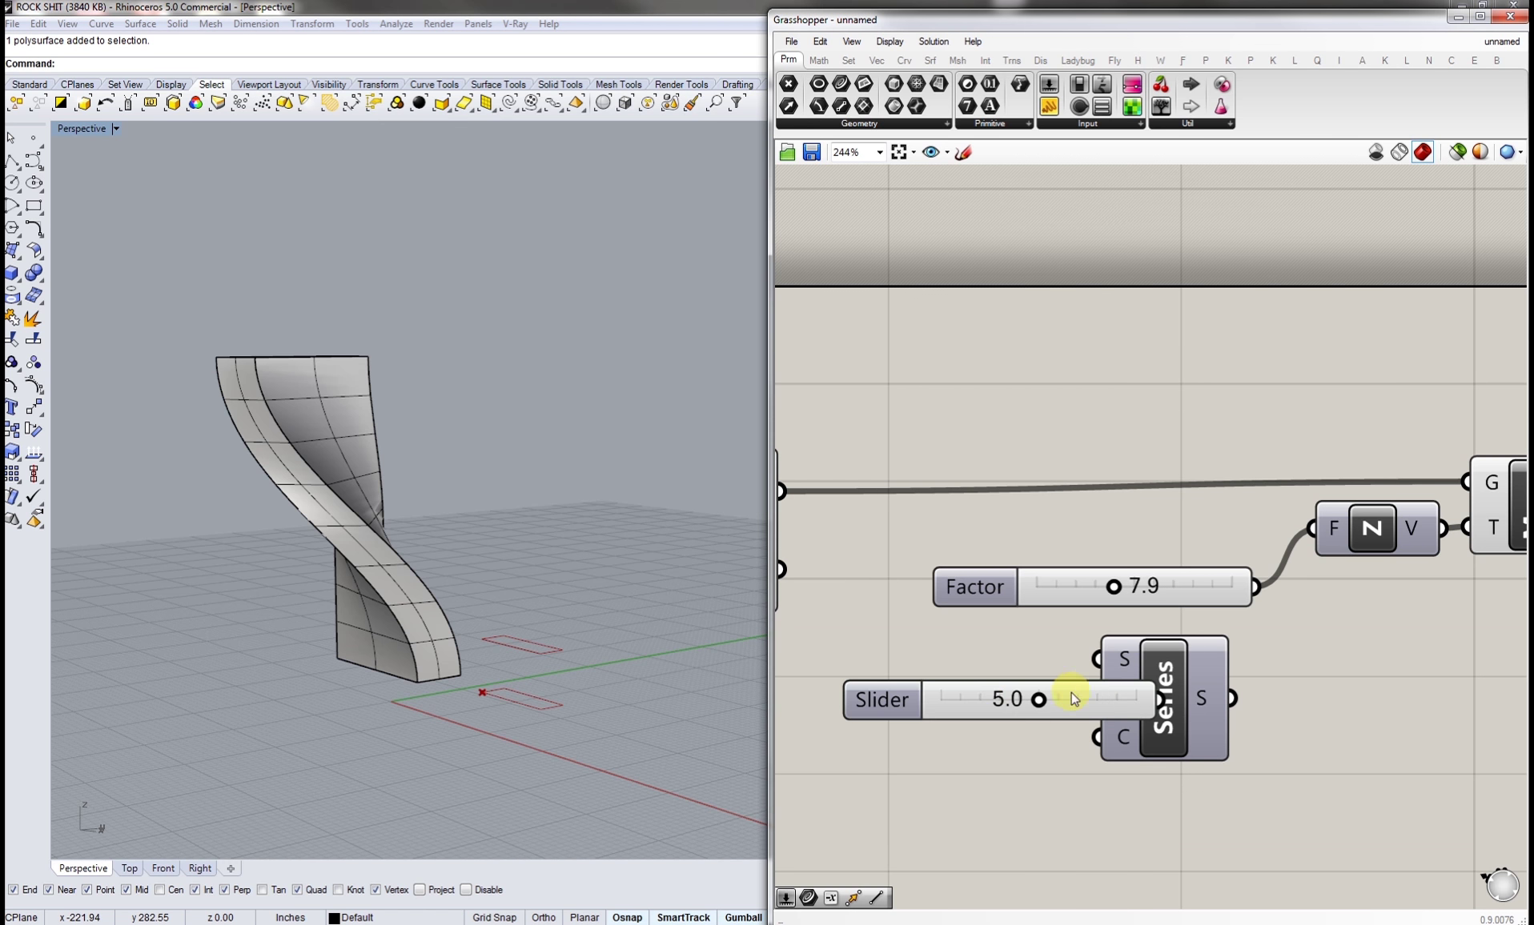
left_click_drag(1087, 696, 983, 700)
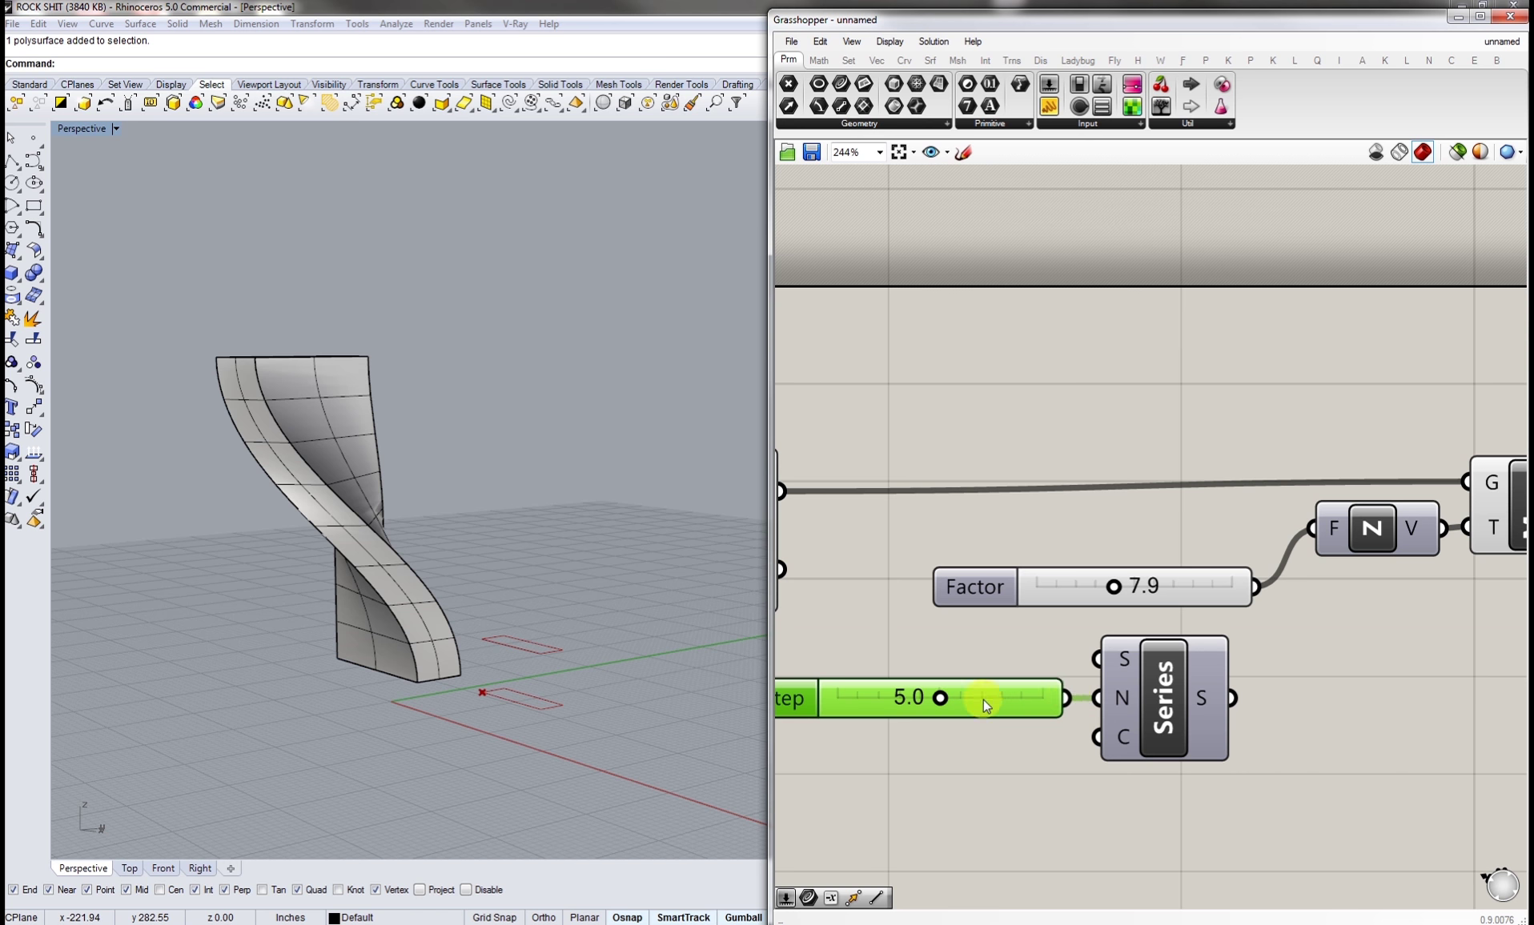
left_click(972, 784)
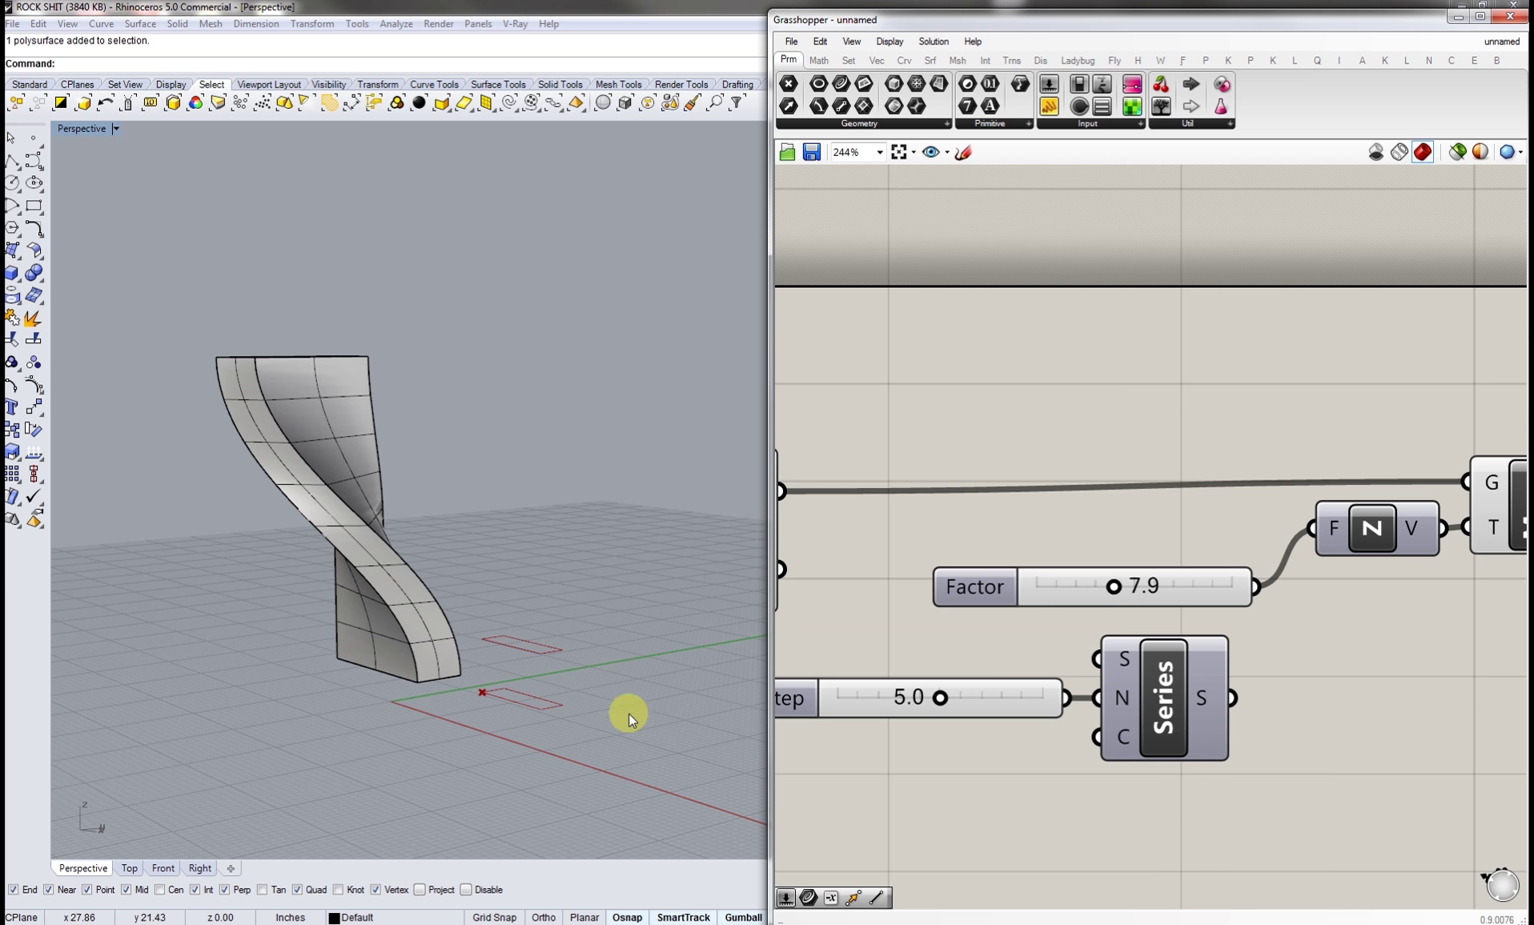
- Create an integer slider with the value 7 below the Step slider and connect it to Series' C input
double_click(940, 750)
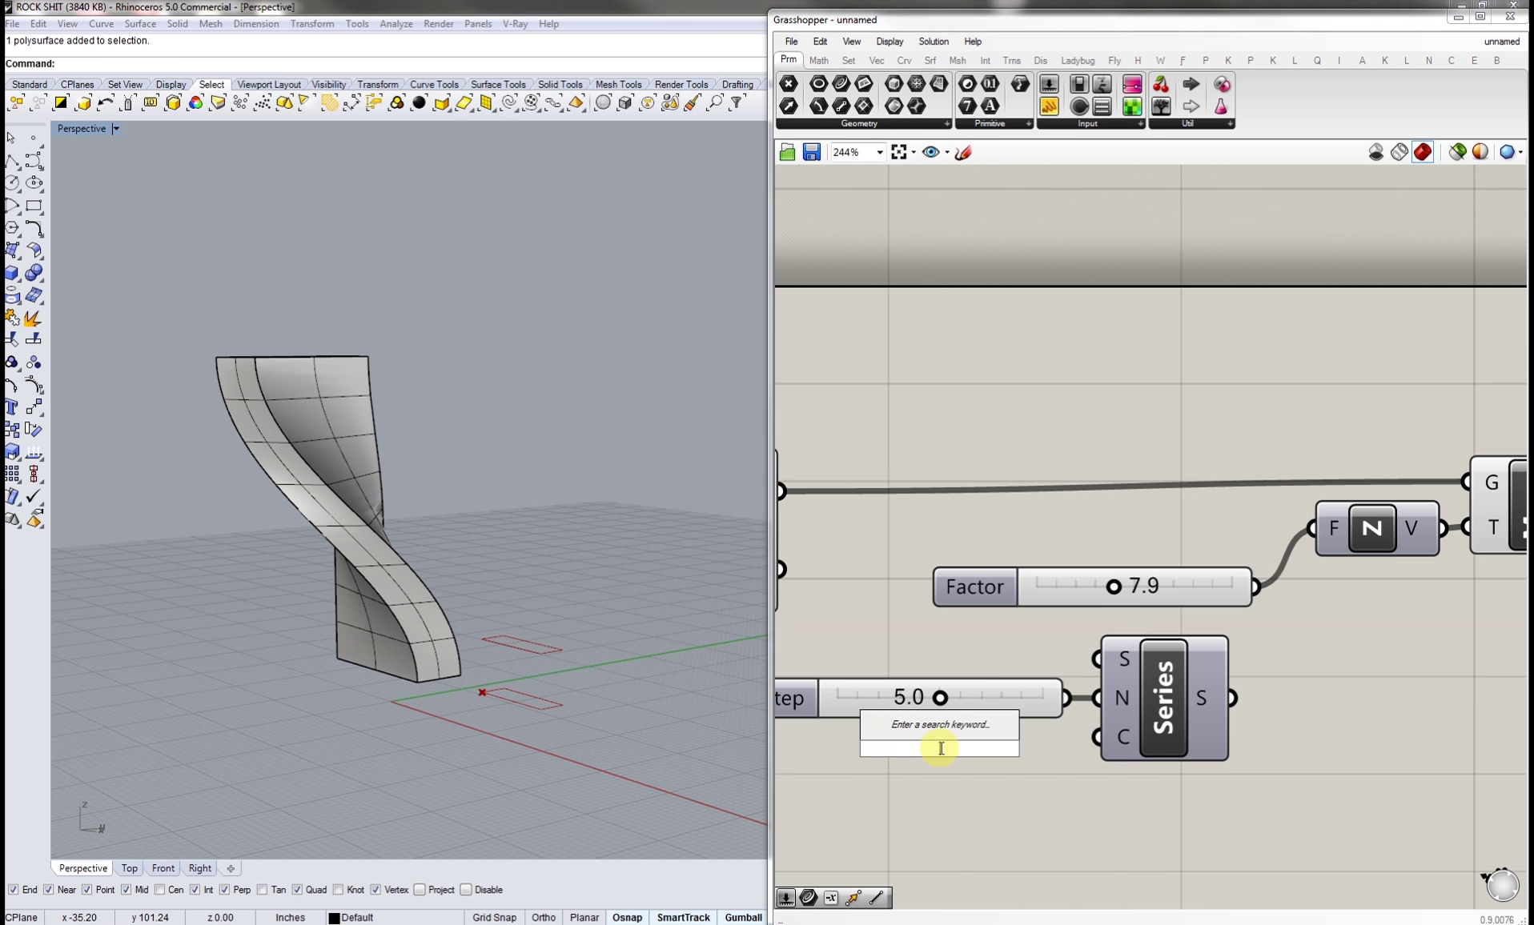
type("7")
key("Return")
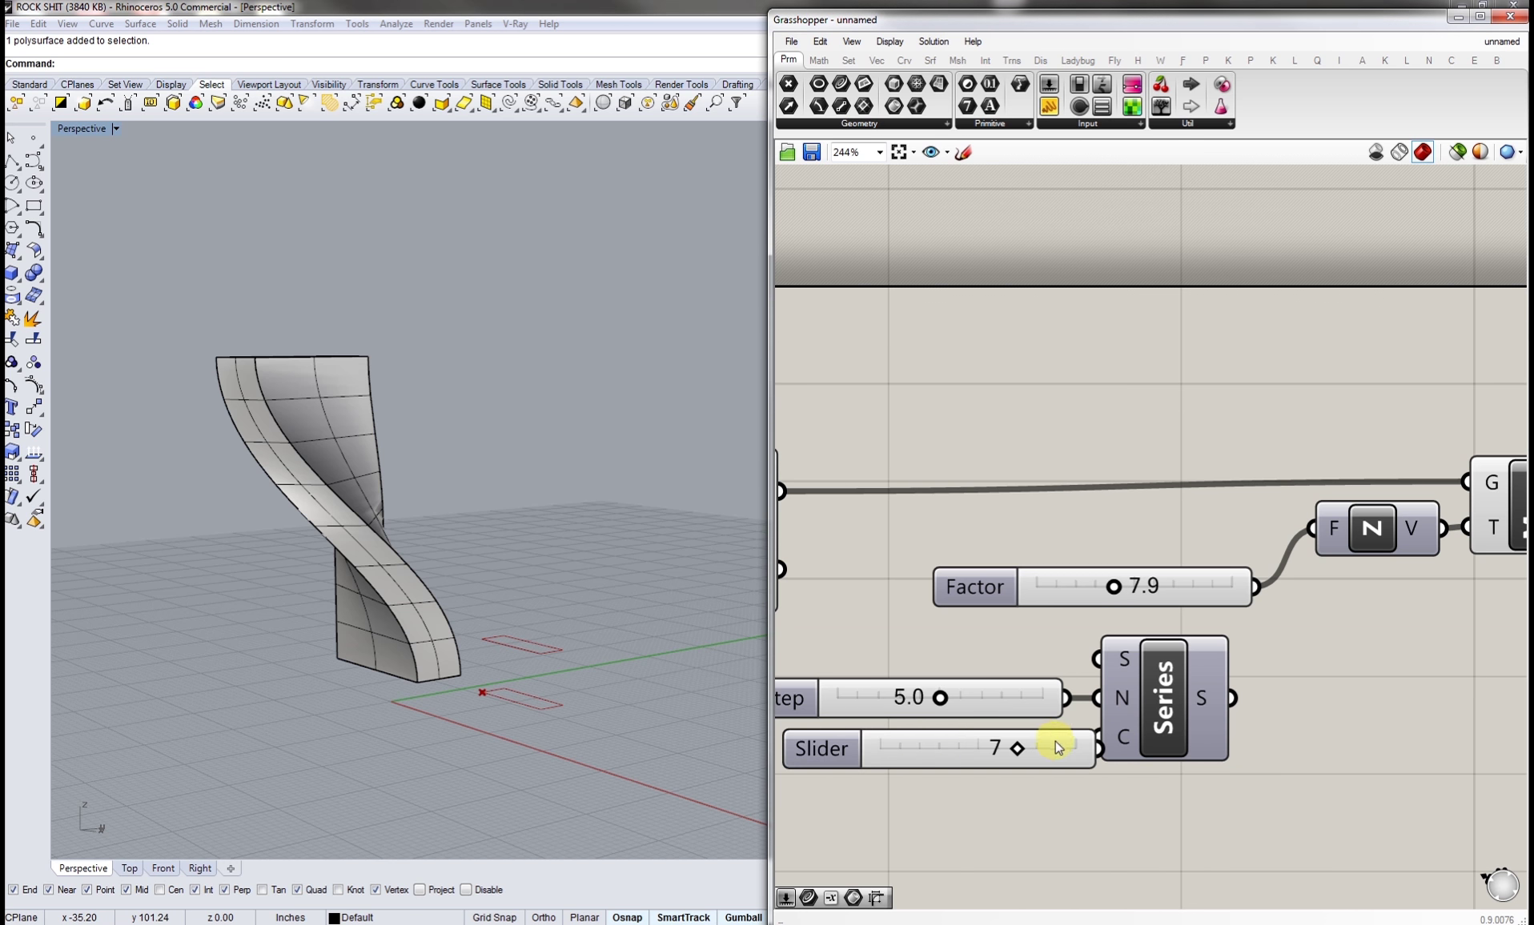
left_click(1029, 744)
left_click_drag(1098, 736, 1072, 746)
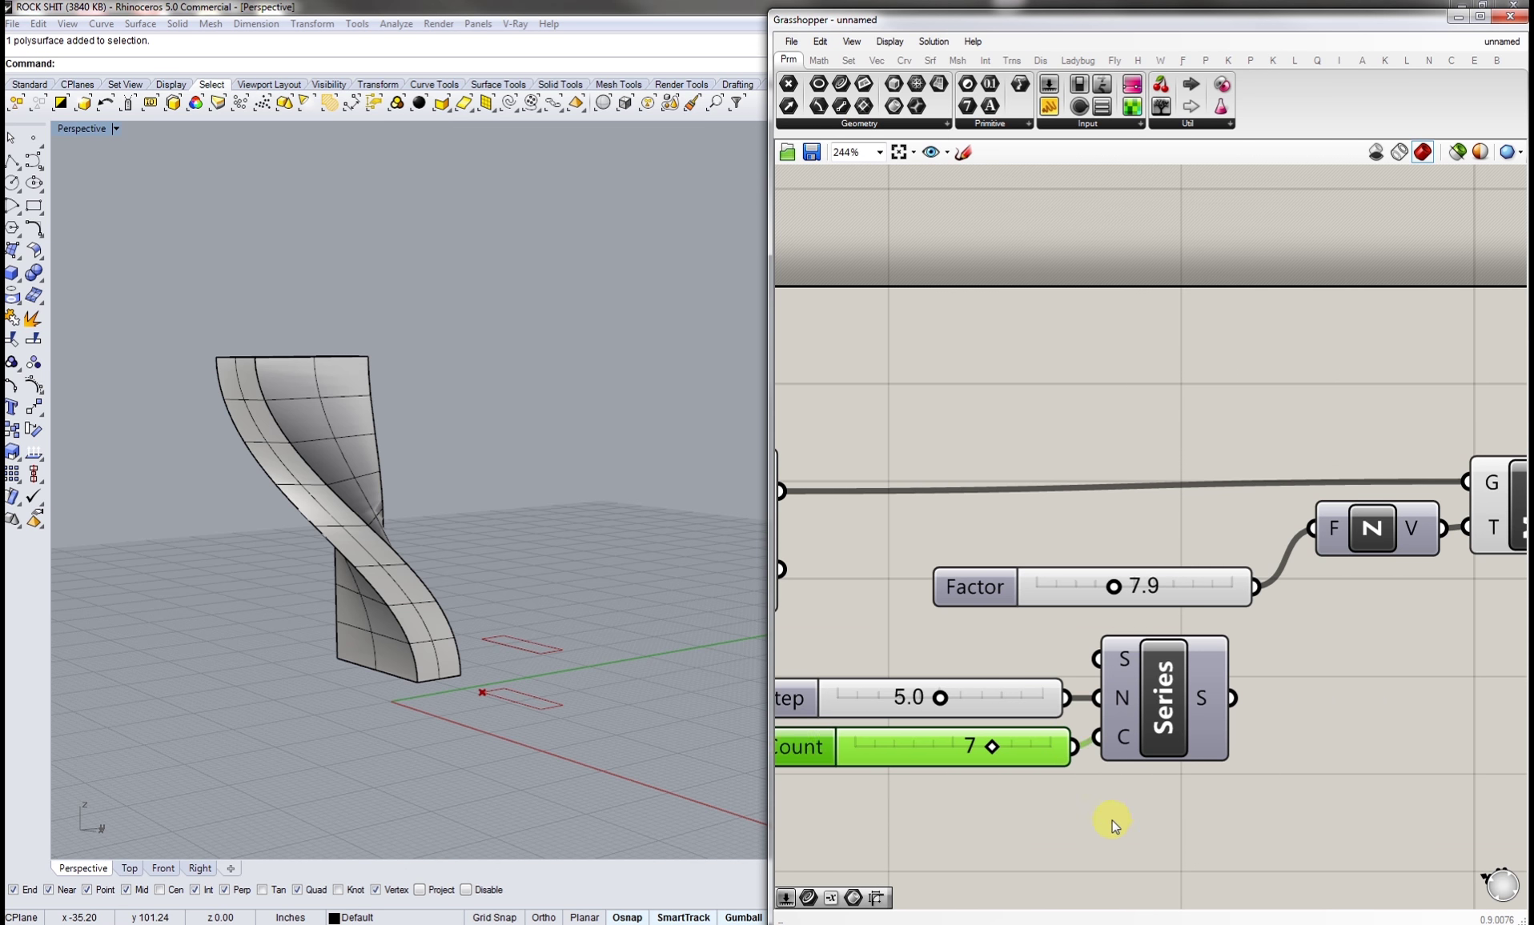
left_click(1112, 824)
- Connect Series' S output to Z's F input in place of the 7.9 slider, and delete that slider
mouse_move(1200, 703)
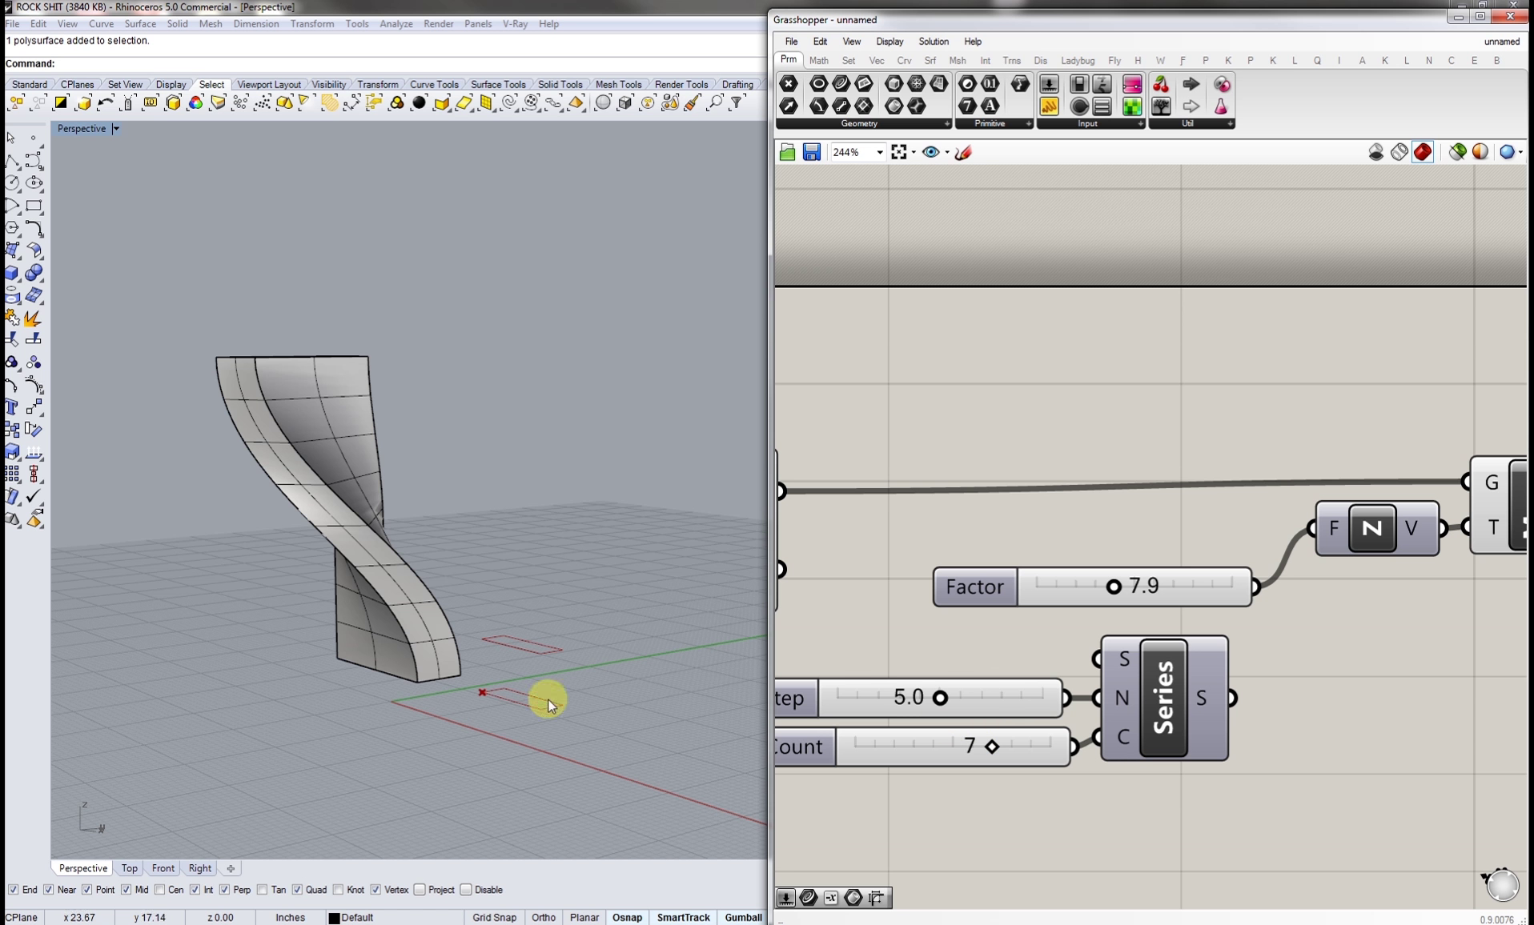
right_click_drag(538, 266, 540, 301, "shift")
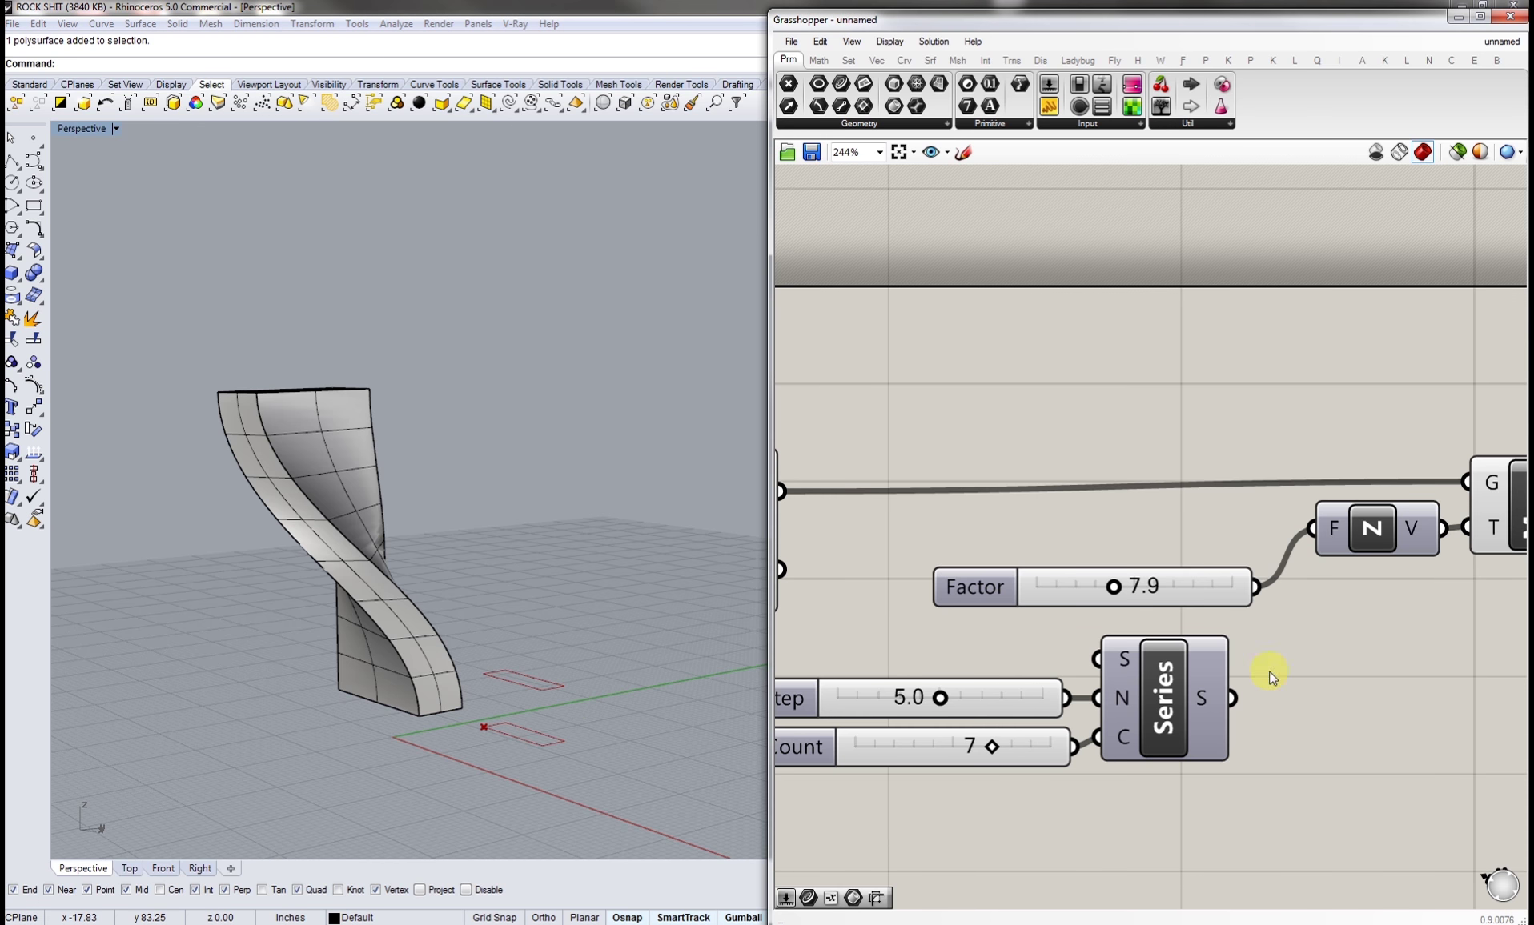
right_click_drag(1201, 690, 1120, 695)
left_click_drag(1121, 704, 1219, 549)
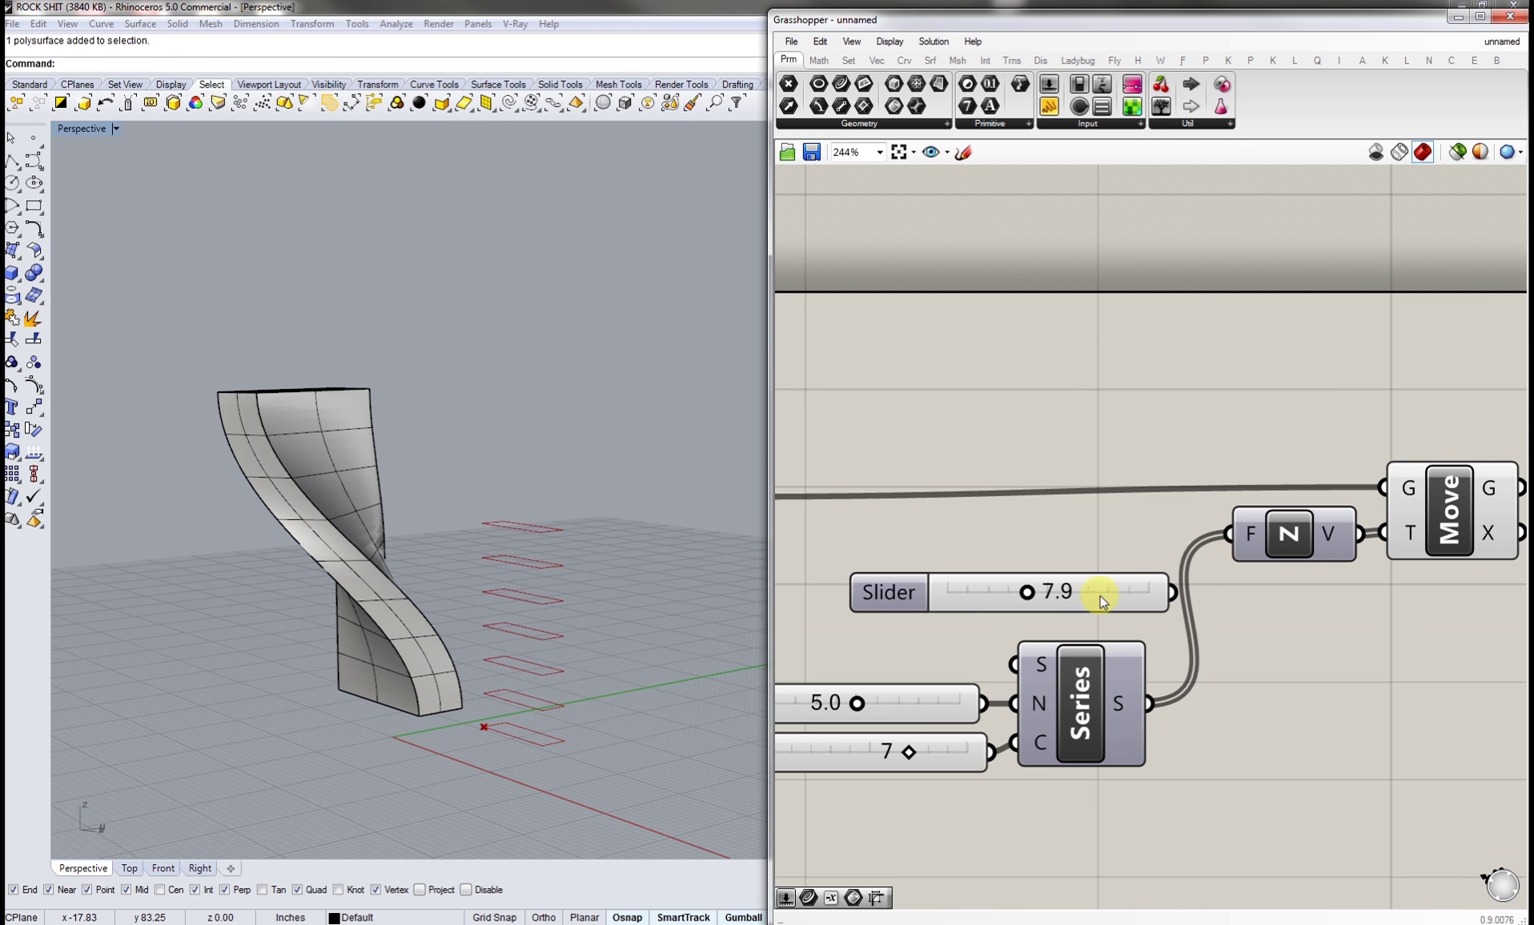
left_click(1010, 591)
key("Delete")
- Set the Series component's Count slider to 10 and its Step slider to 5.2
right_click_drag(1067, 640, 1236, 643)
right_click_drag(544, 657, 582, 678)
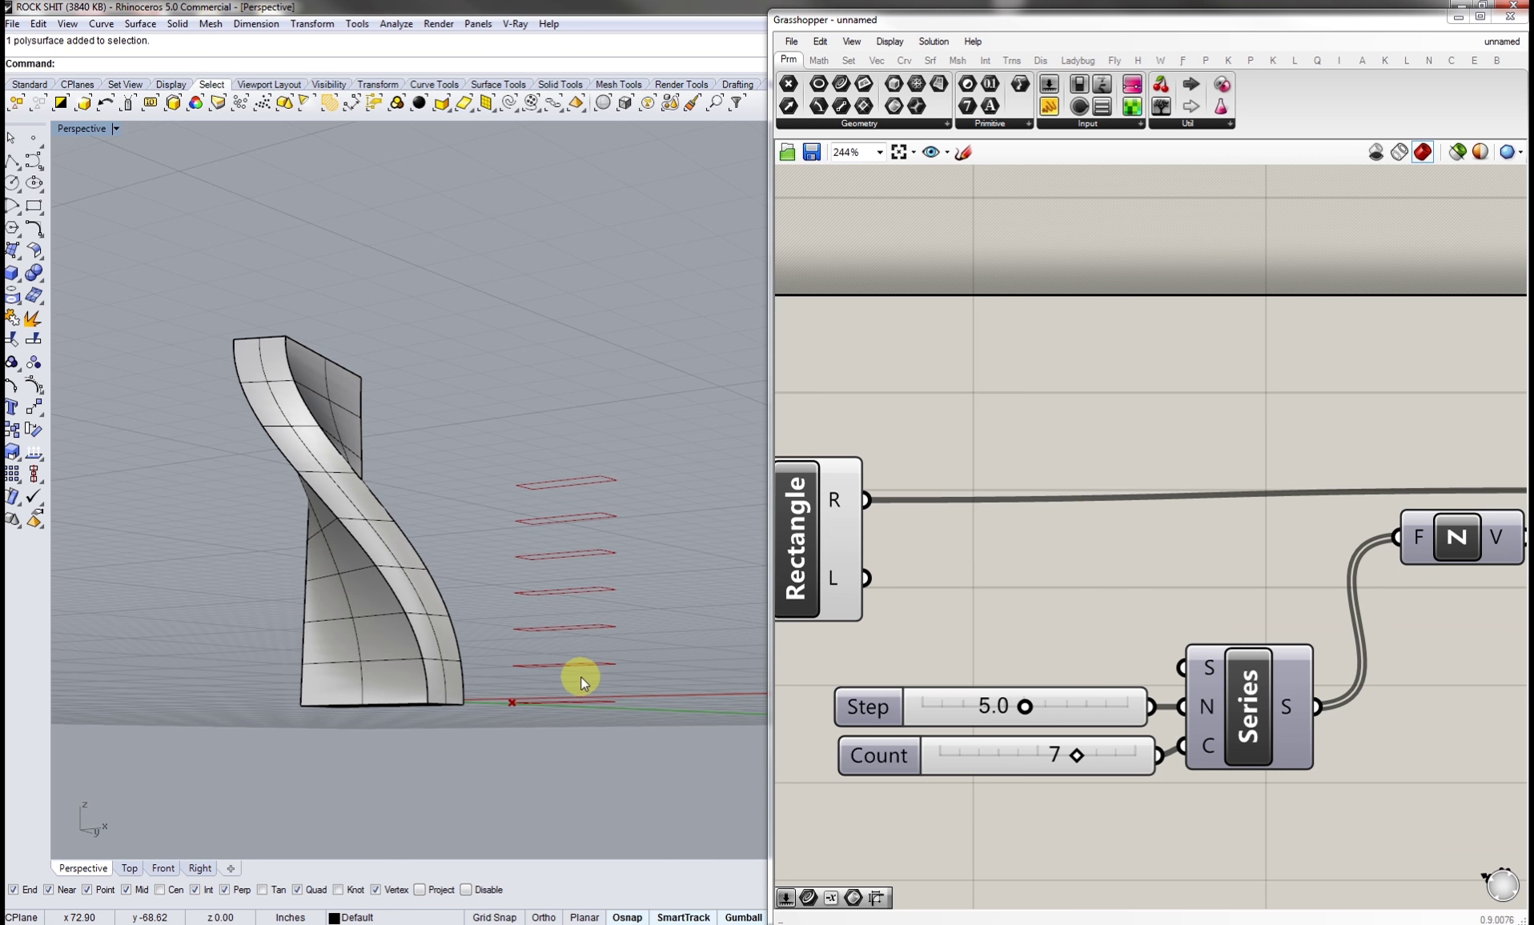
right_click_drag(613, 501, 610, 546)
right_click_drag(1046, 780, 1068, 781)
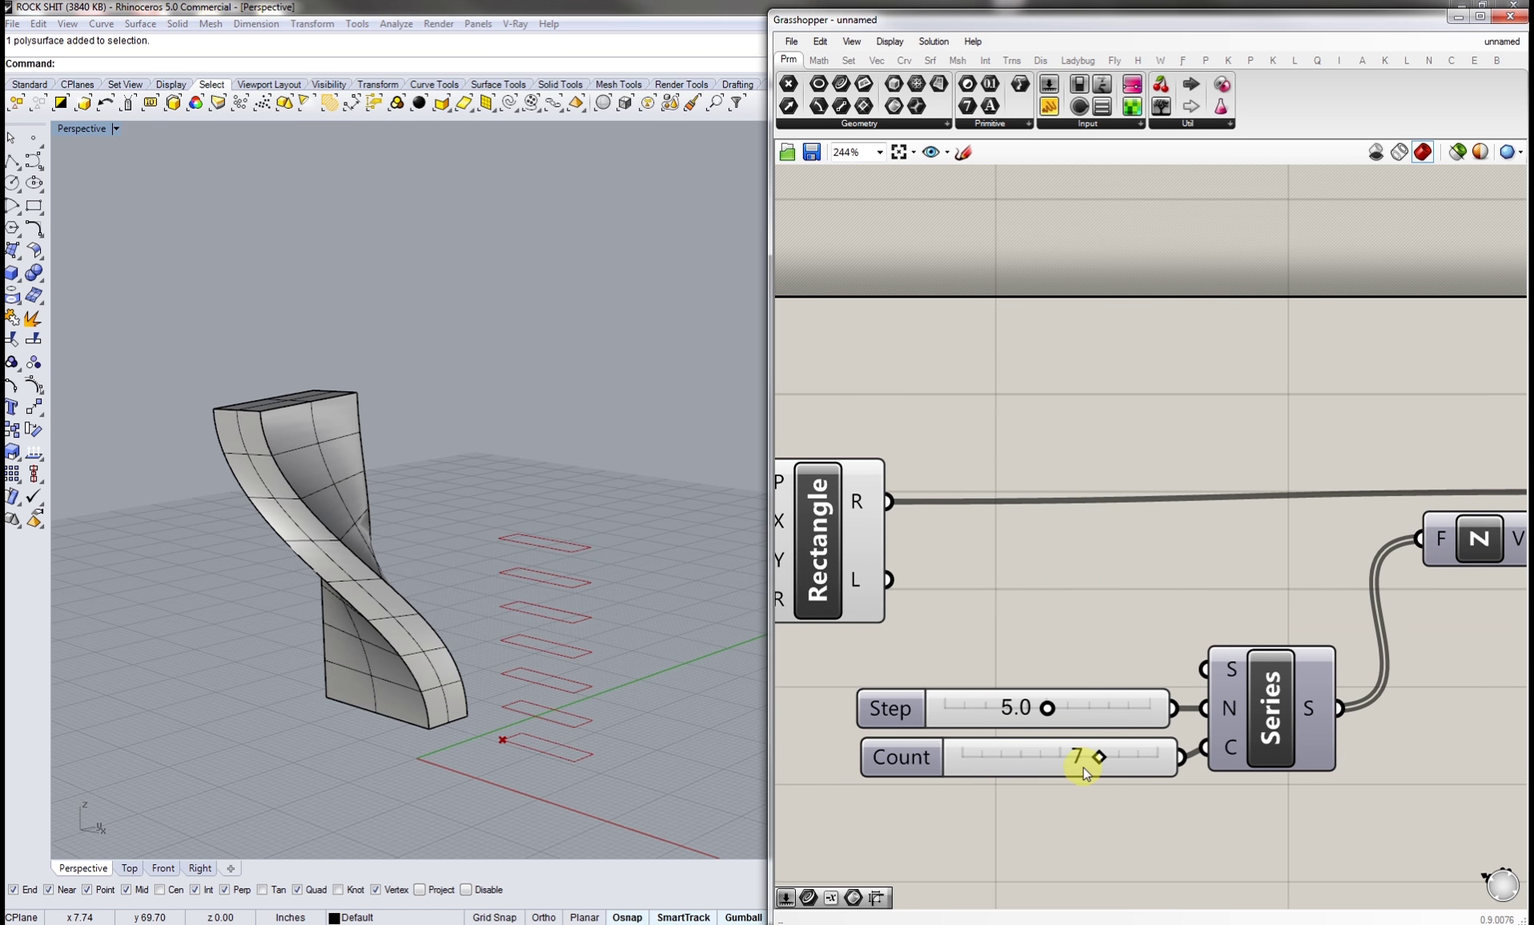
left_click(1099, 758)
left_click_drag(1099, 759, 1157, 761)
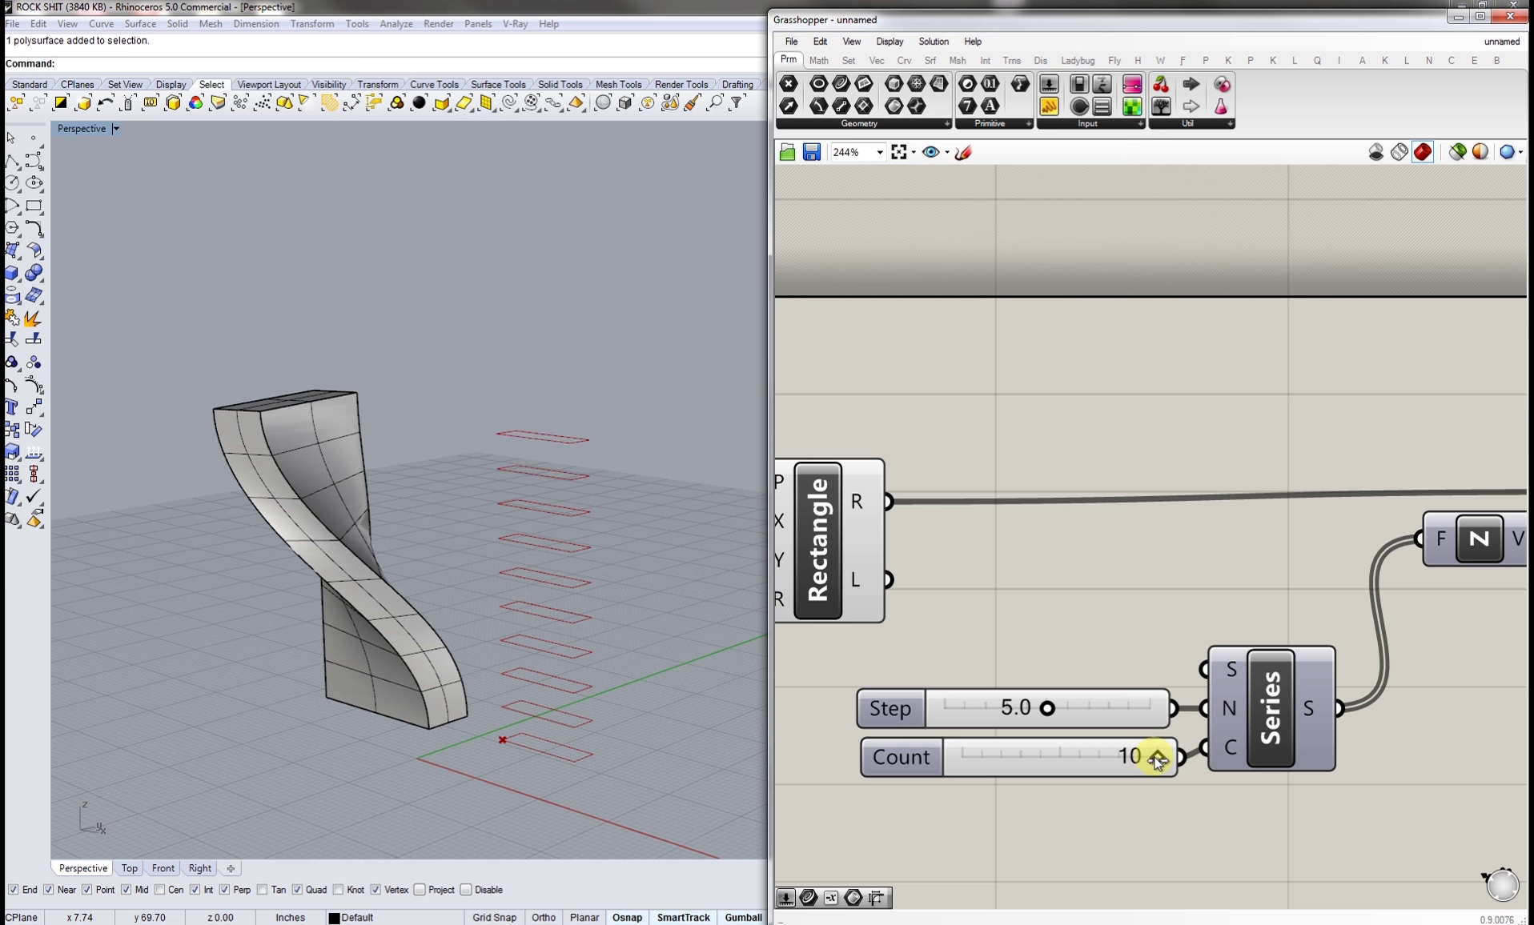
mouse_move(1047, 708)
left_mouse_down()
mouse_move(1124, 710)
mouse_move(991, 706)
mouse_move(1102, 708)
mouse_move(1037, 709)
mouse_move(1064, 708)
mouse_move(1051, 708)
left_mouse_up()
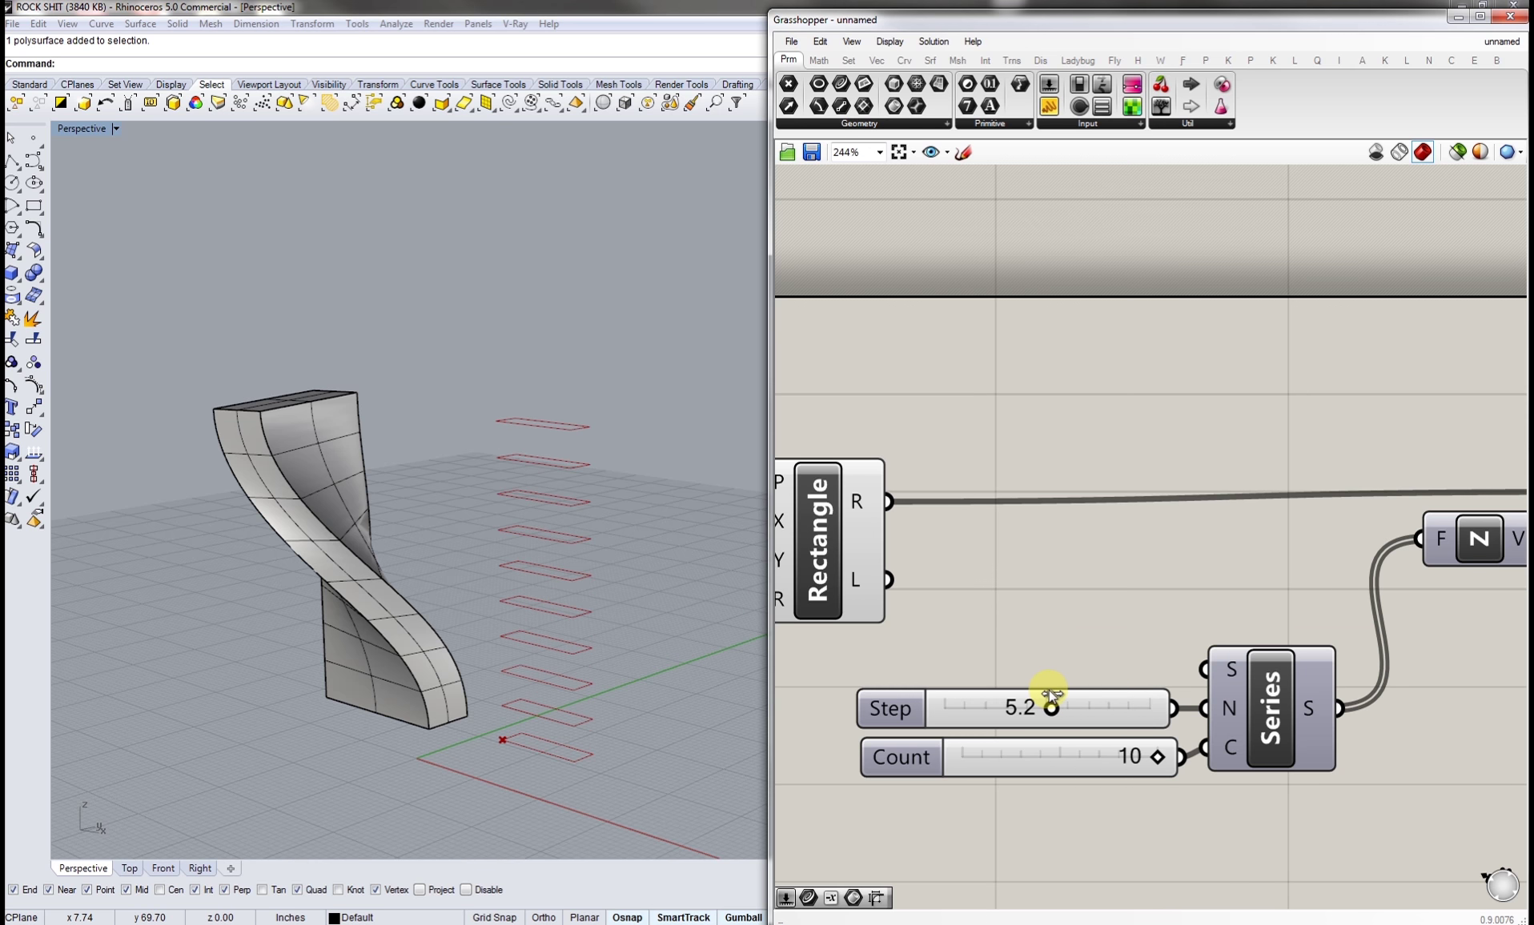
- Add a Rotate component with geometry, angle and plane inputs, and place it to the right of Move
right_click_drag(1305, 618, 1034, 628)
right_click_drag(1257, 586, 1054, 631)
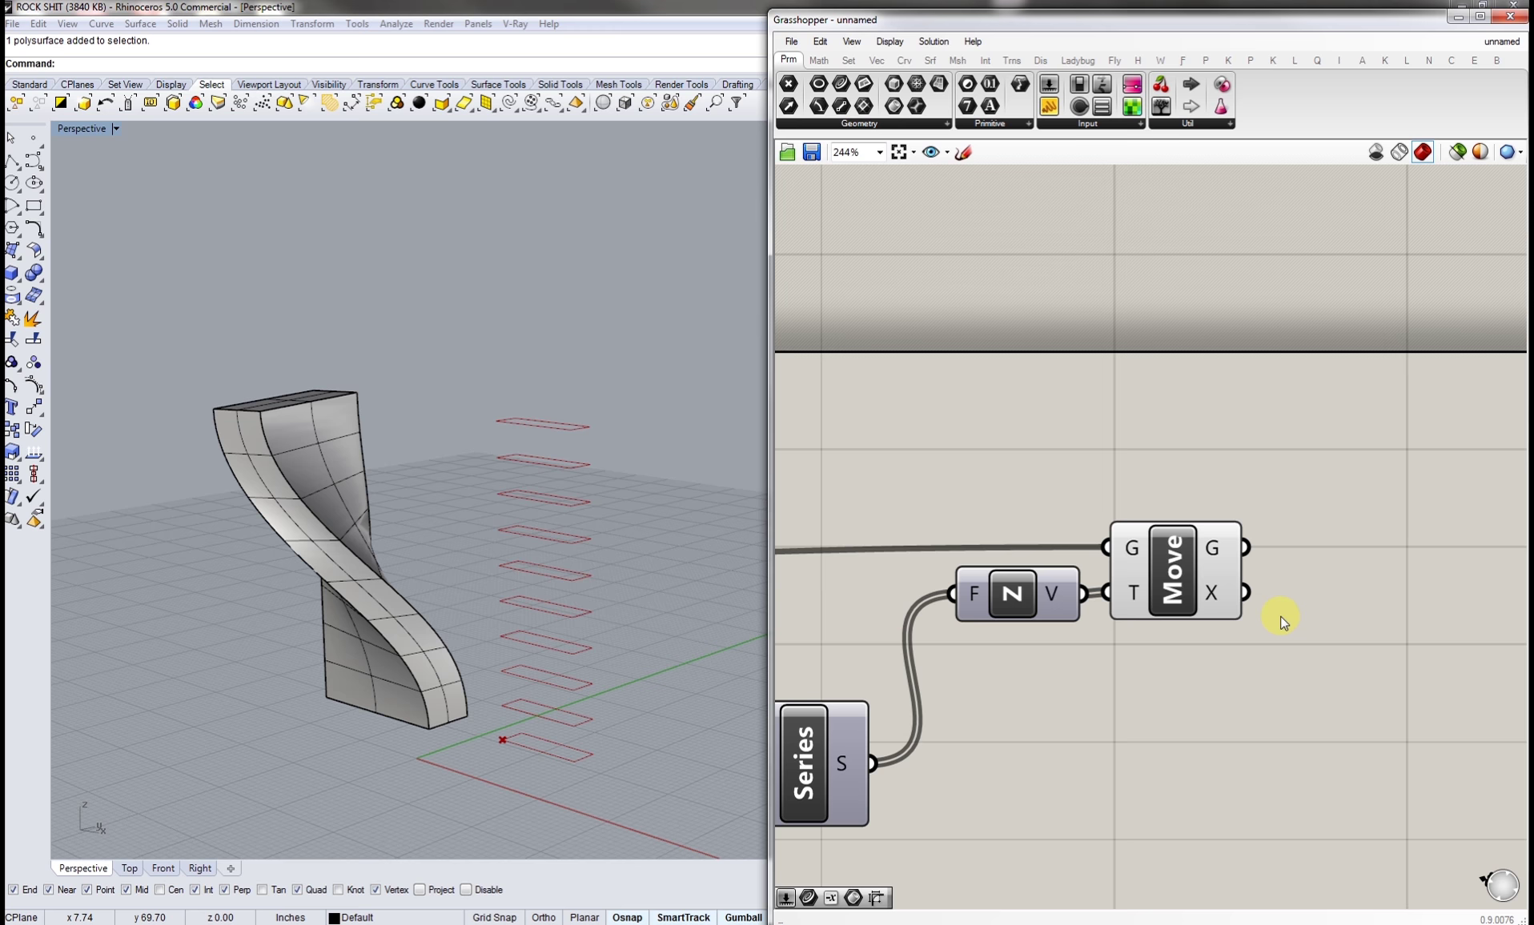
right_click_drag(1281, 620, 1202, 631)
right_click_drag(547, 650, 610, 637)
right_click_drag(1219, 568, 1119, 558)
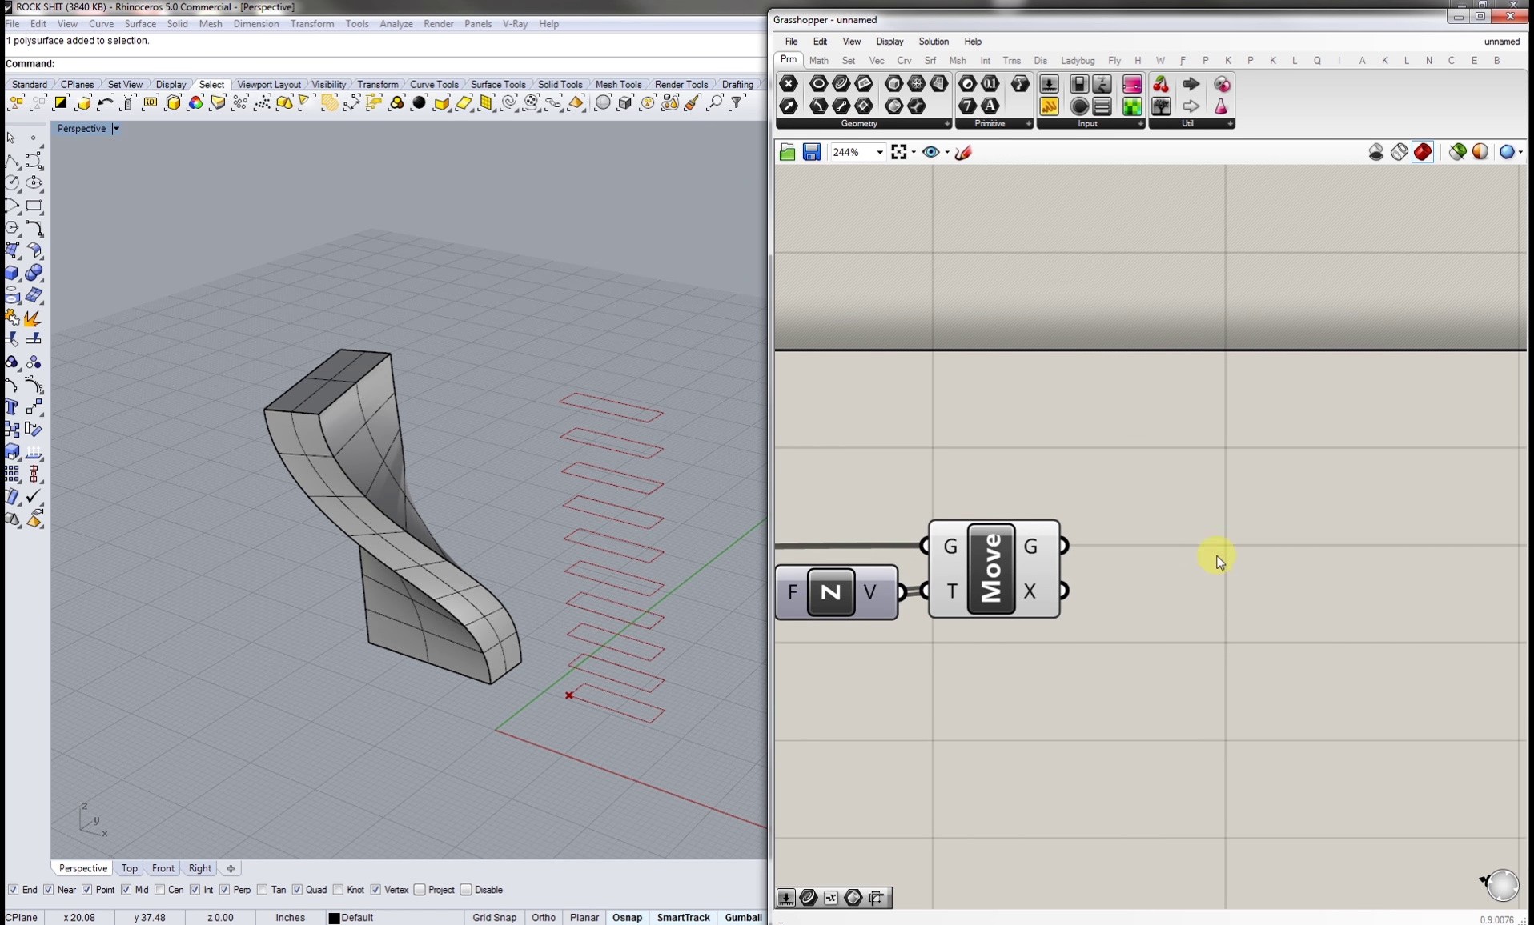
double_click(1218, 555)
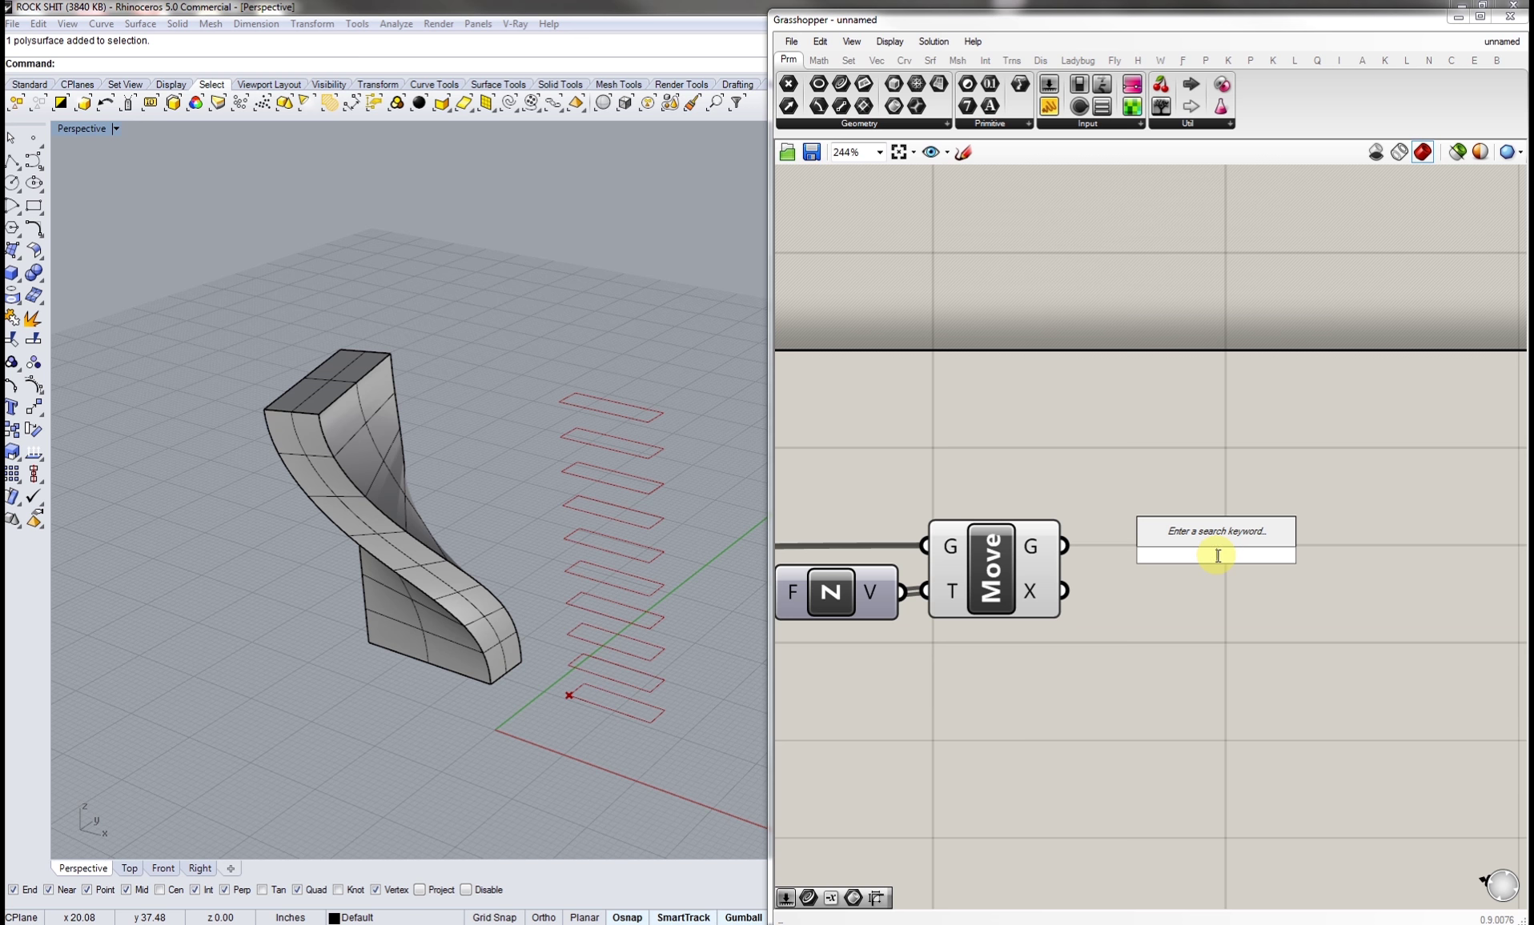
type("rotate")
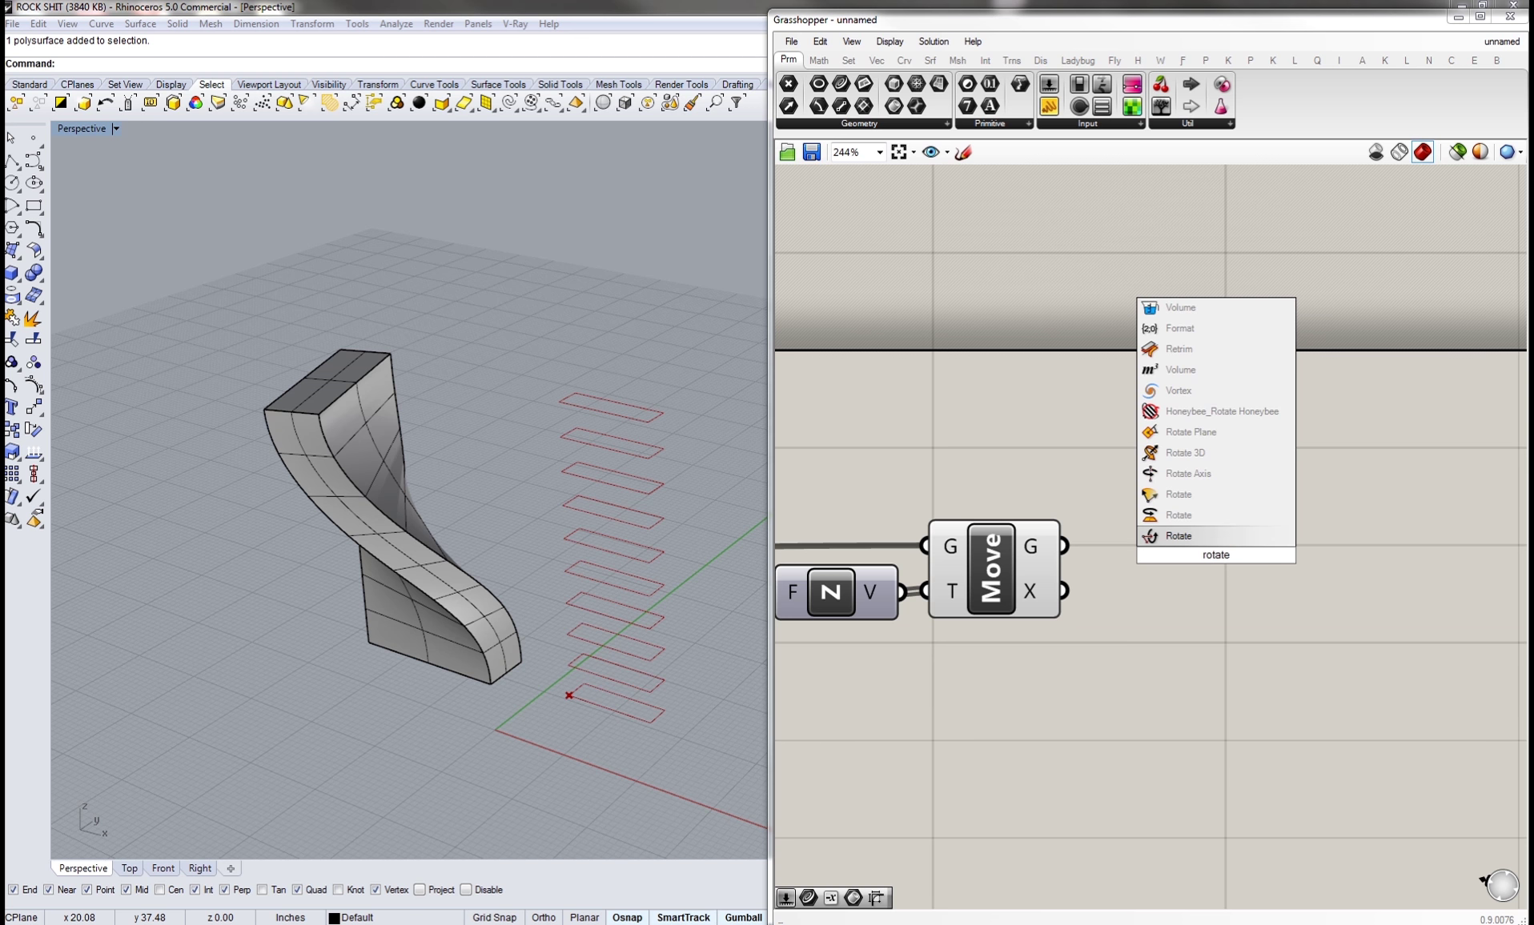
left_click(1177, 522)
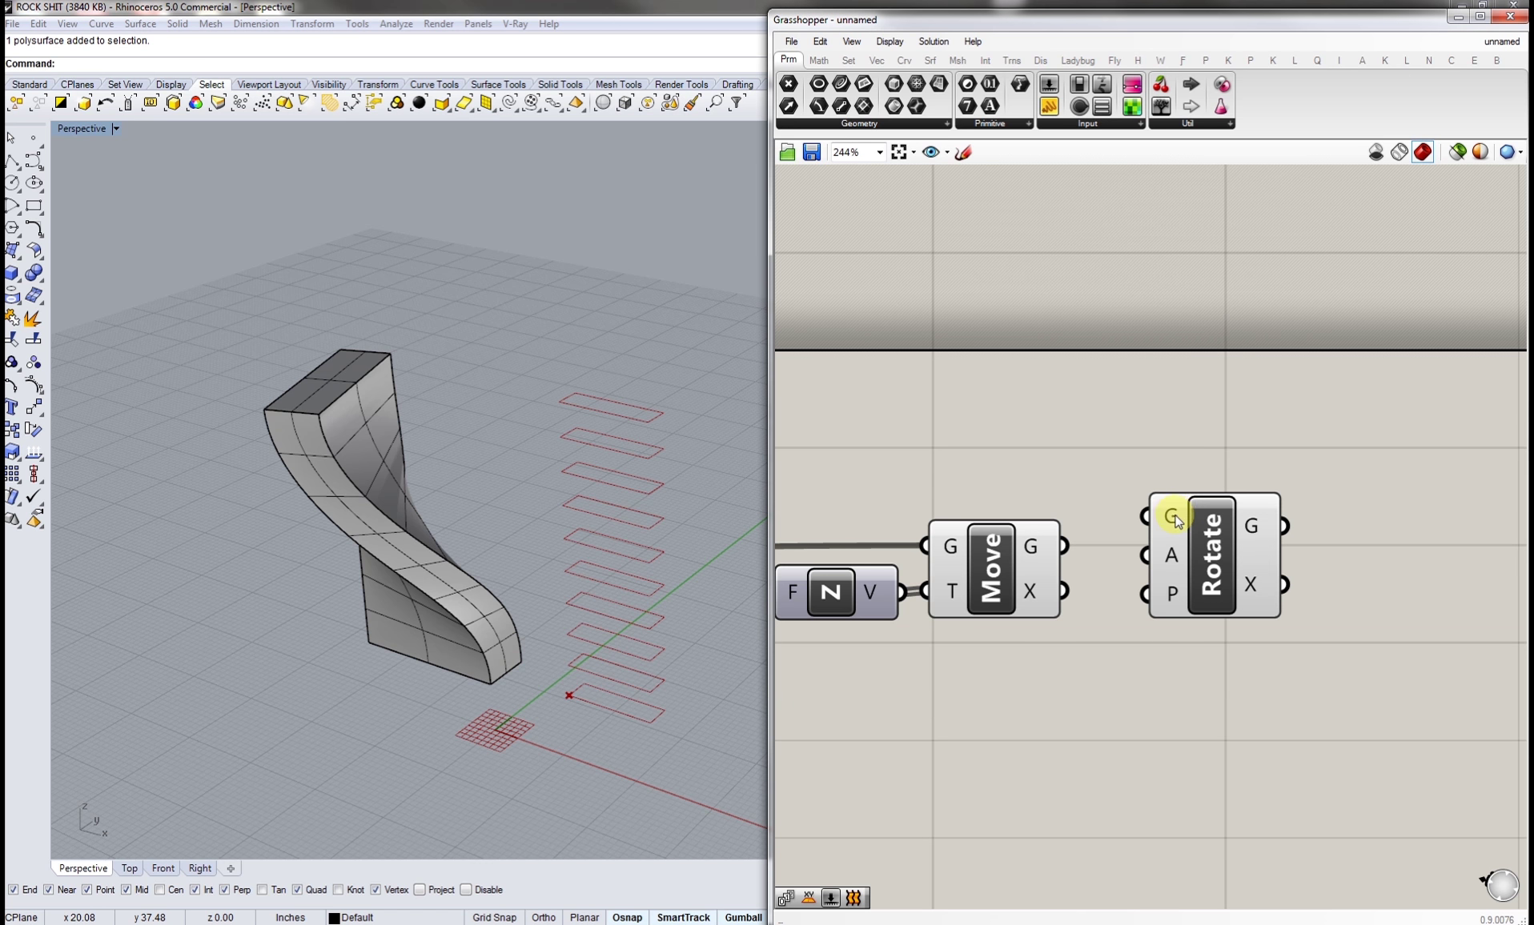
left_click_drag(1175, 513, 1344, 560)
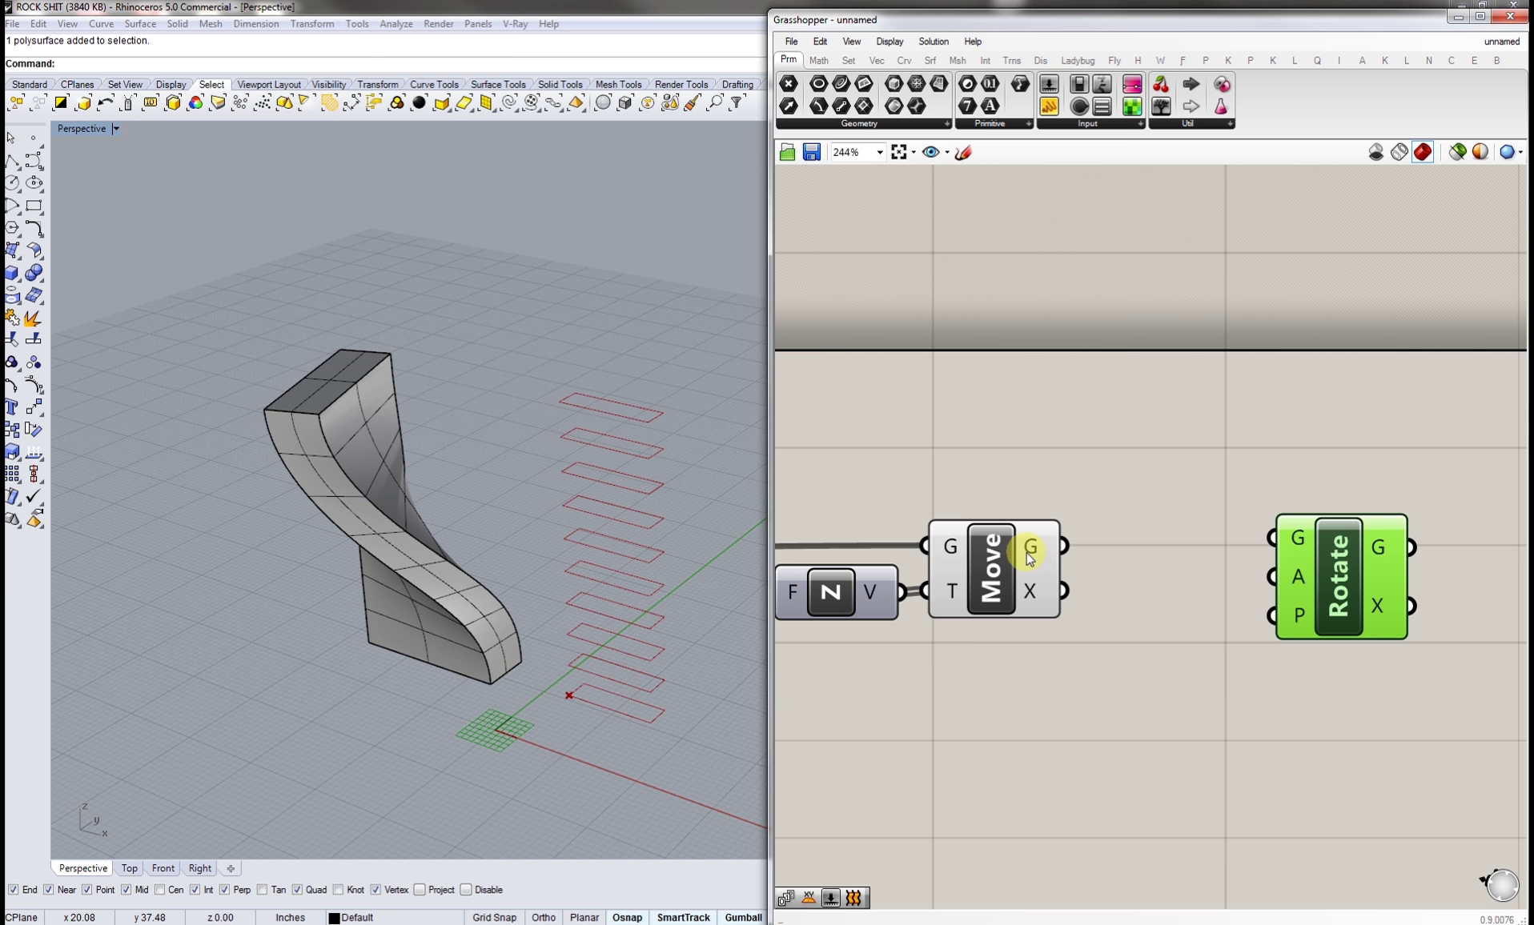
- Connect Move's G output to Rotate's G input and switch Rotate's A input to degrees
left_click_drag(1063, 545, 1341, 562)
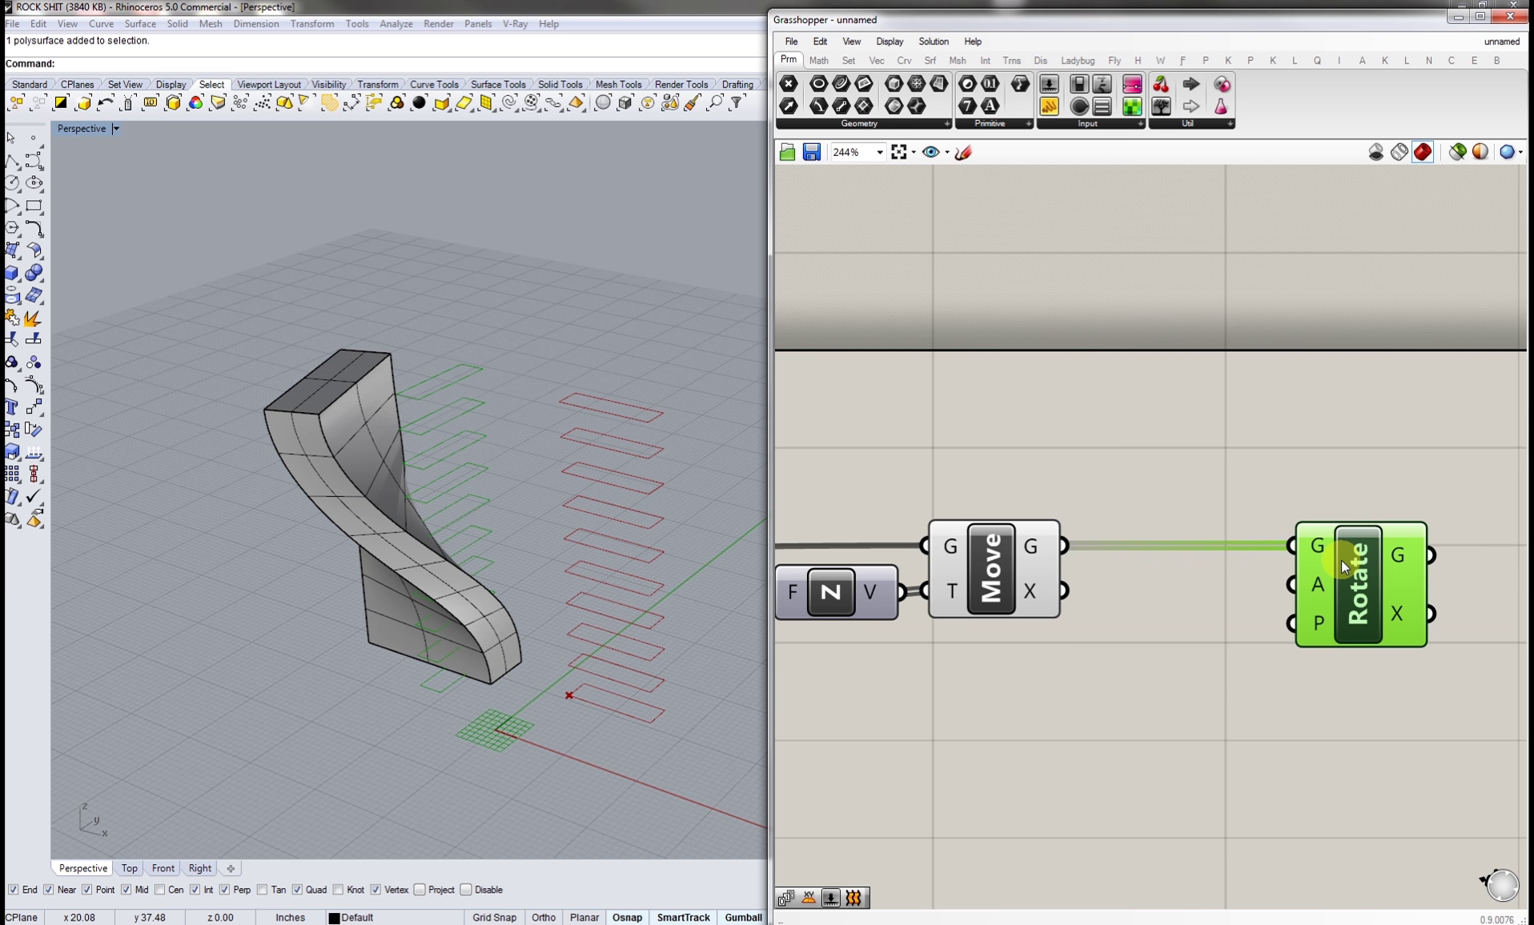
left_click(1209, 615)
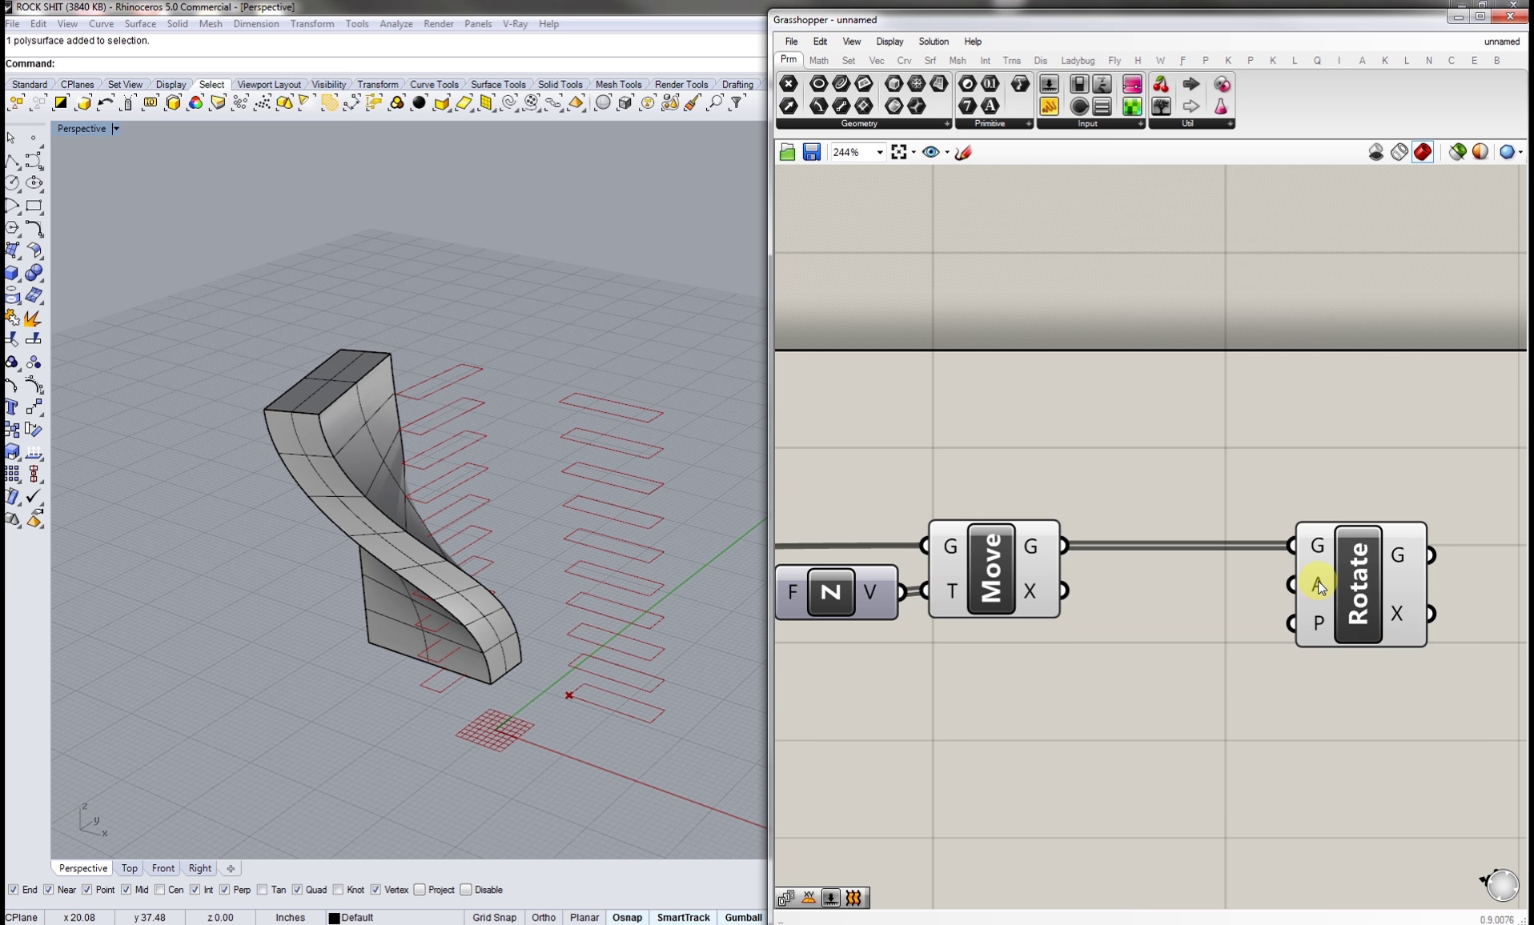
right_click(1319, 583)
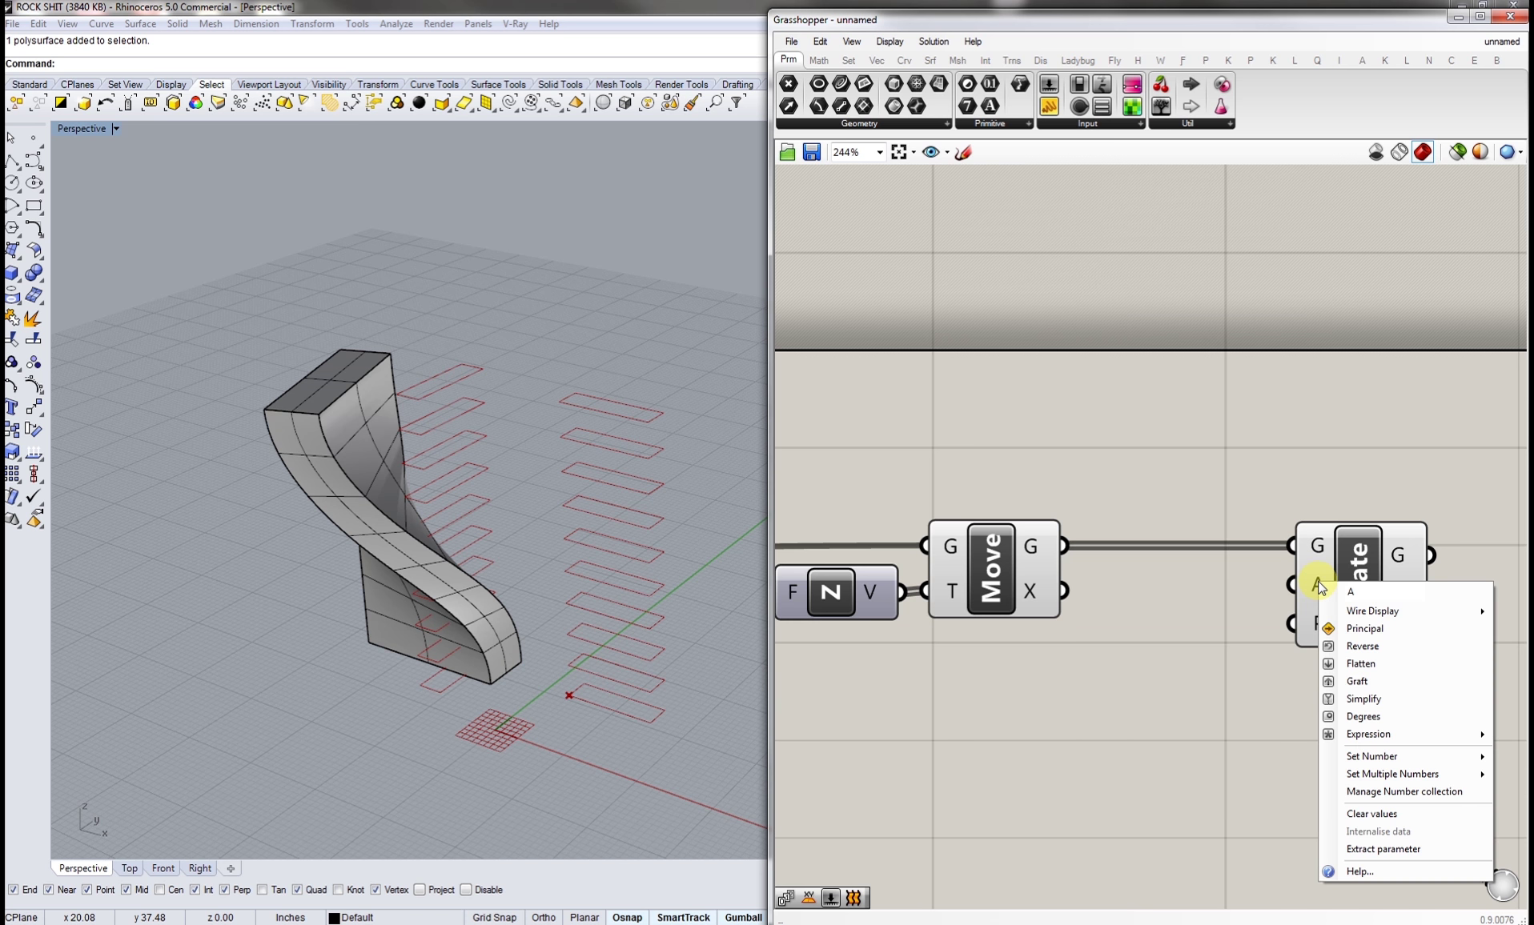
left_click(1361, 716)
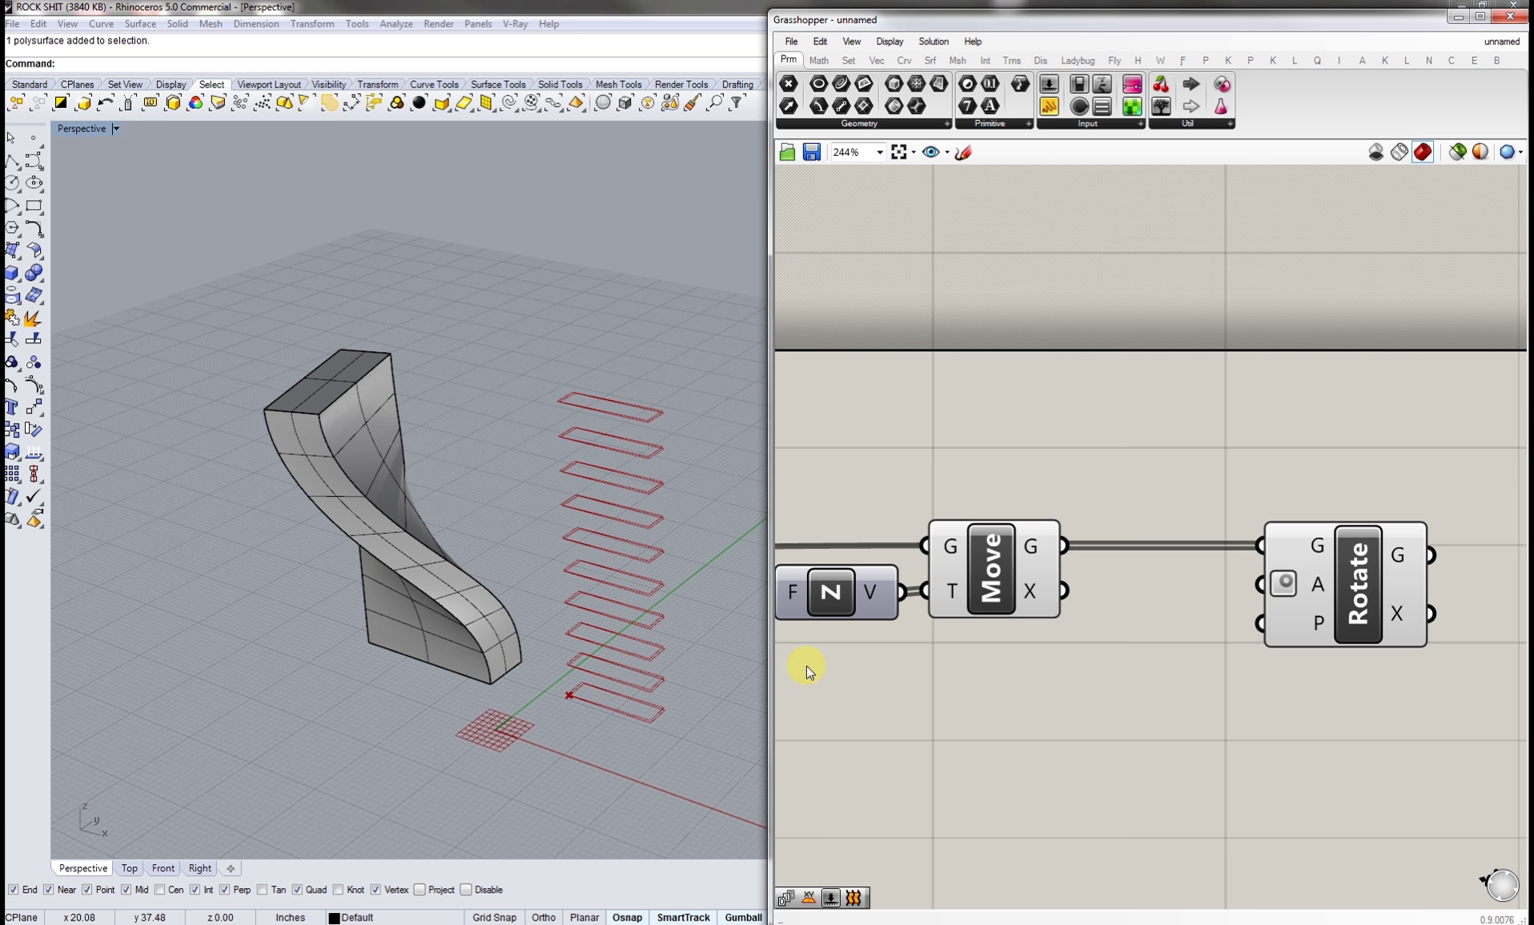
- Add a number slider with the value 180 and connect it to Rotate's A input
double_click(1152, 741)
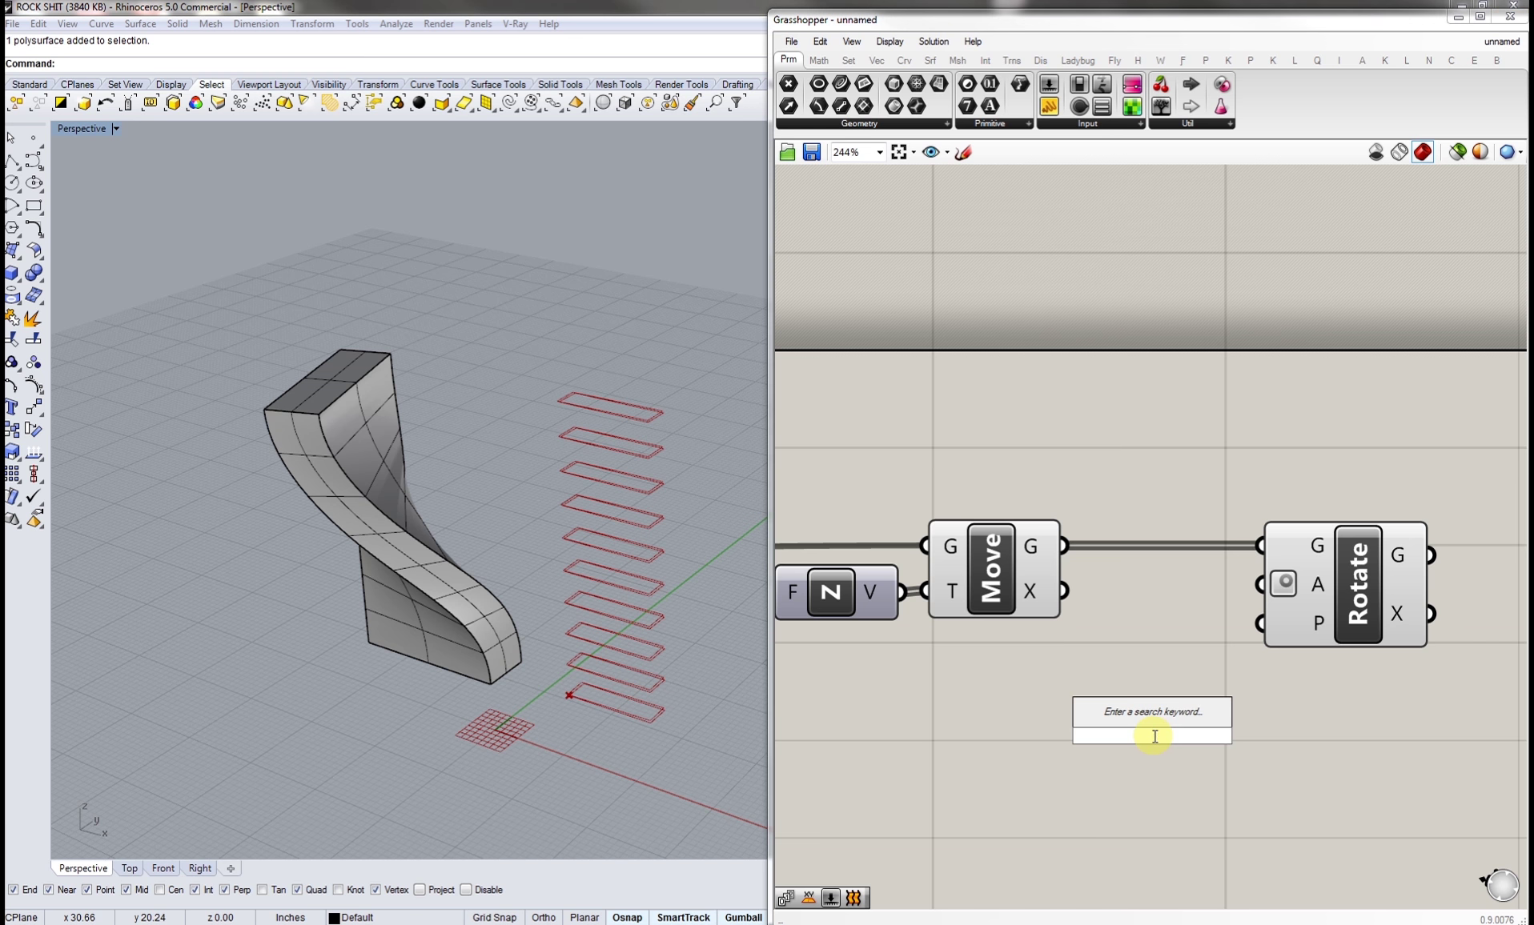
type("180.00")
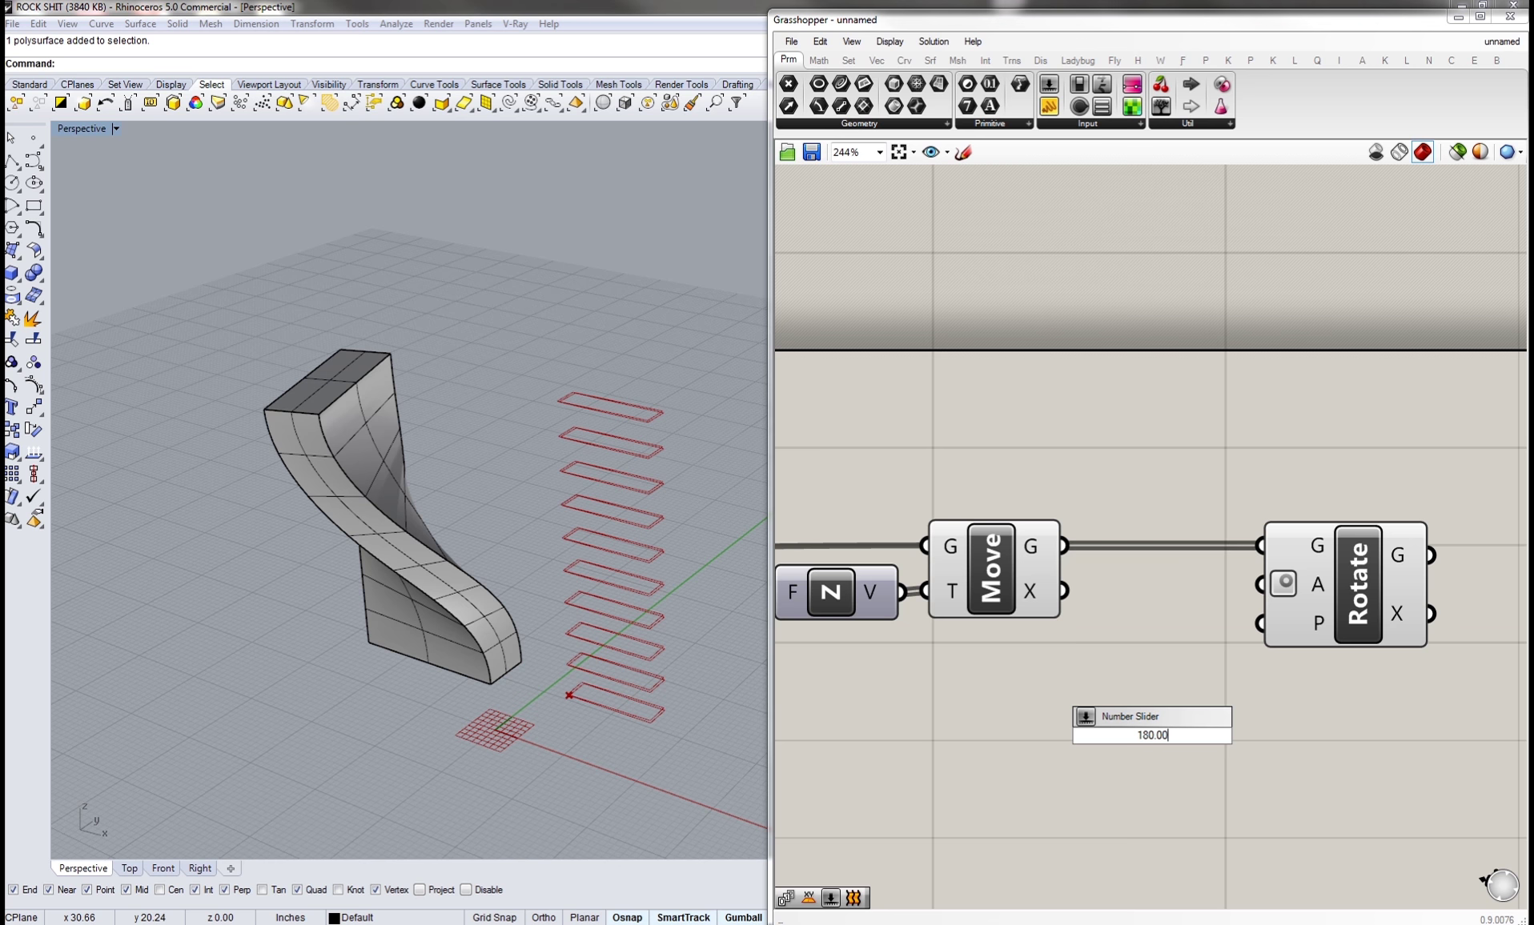
key("Return")
left_click_drag(1261, 735, 1175, 717)
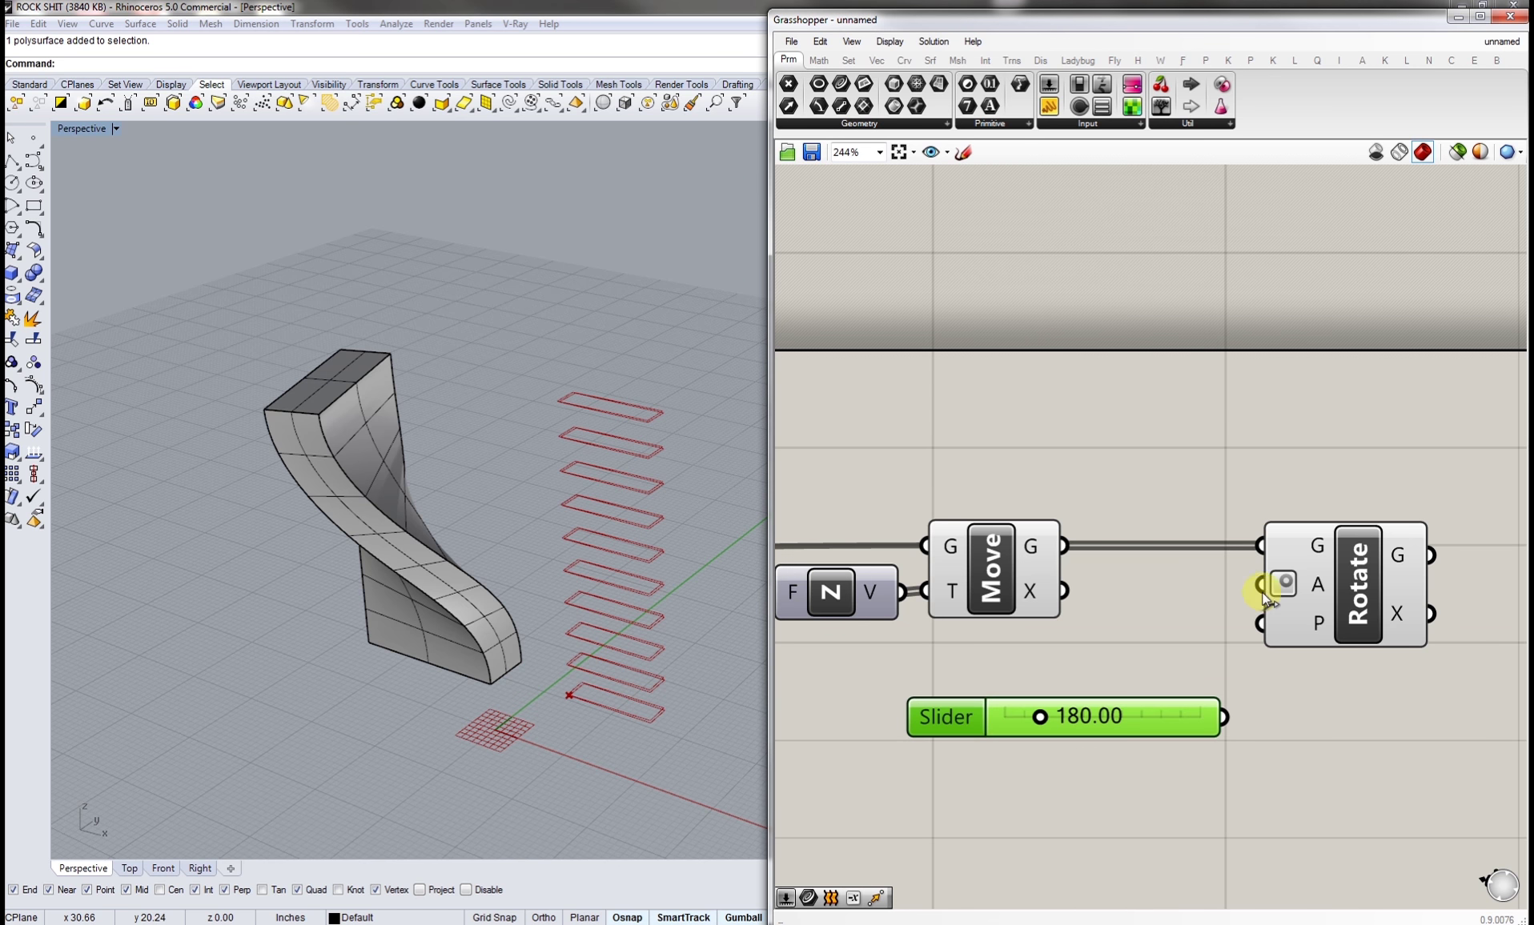
left_click_drag(1264, 585, 1225, 717)
- Vary the Angle slider from 0 up to 81.92 to rotate the stacked rectangles
left_click_drag(1039, 716, 1003, 722)
left_click(1077, 669)
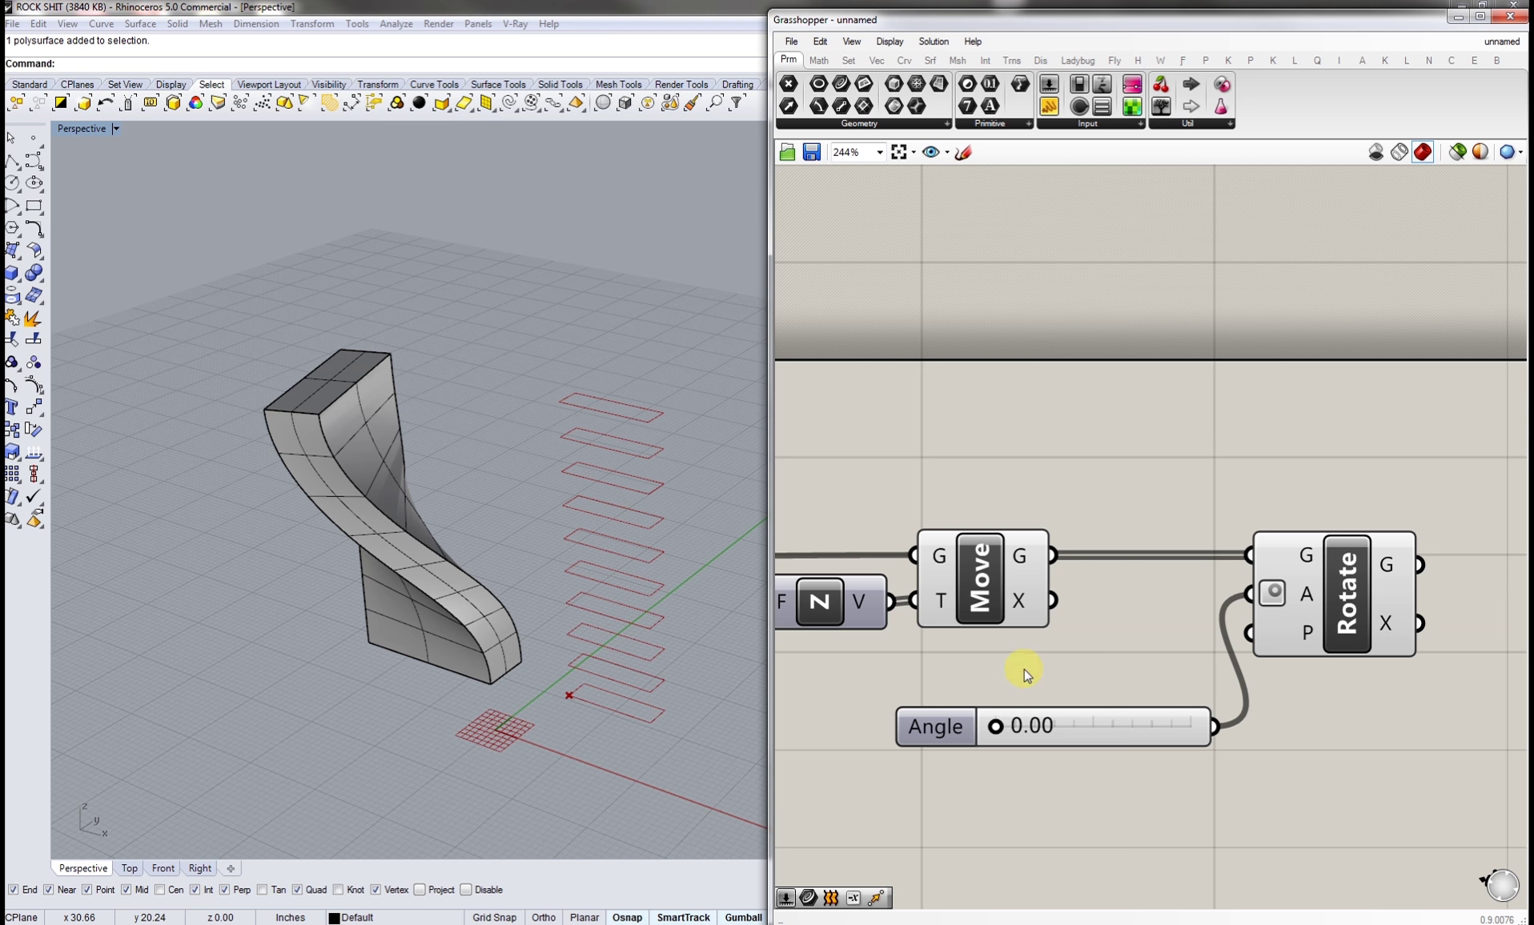
left_click_drag(1001, 729, 986, 727)
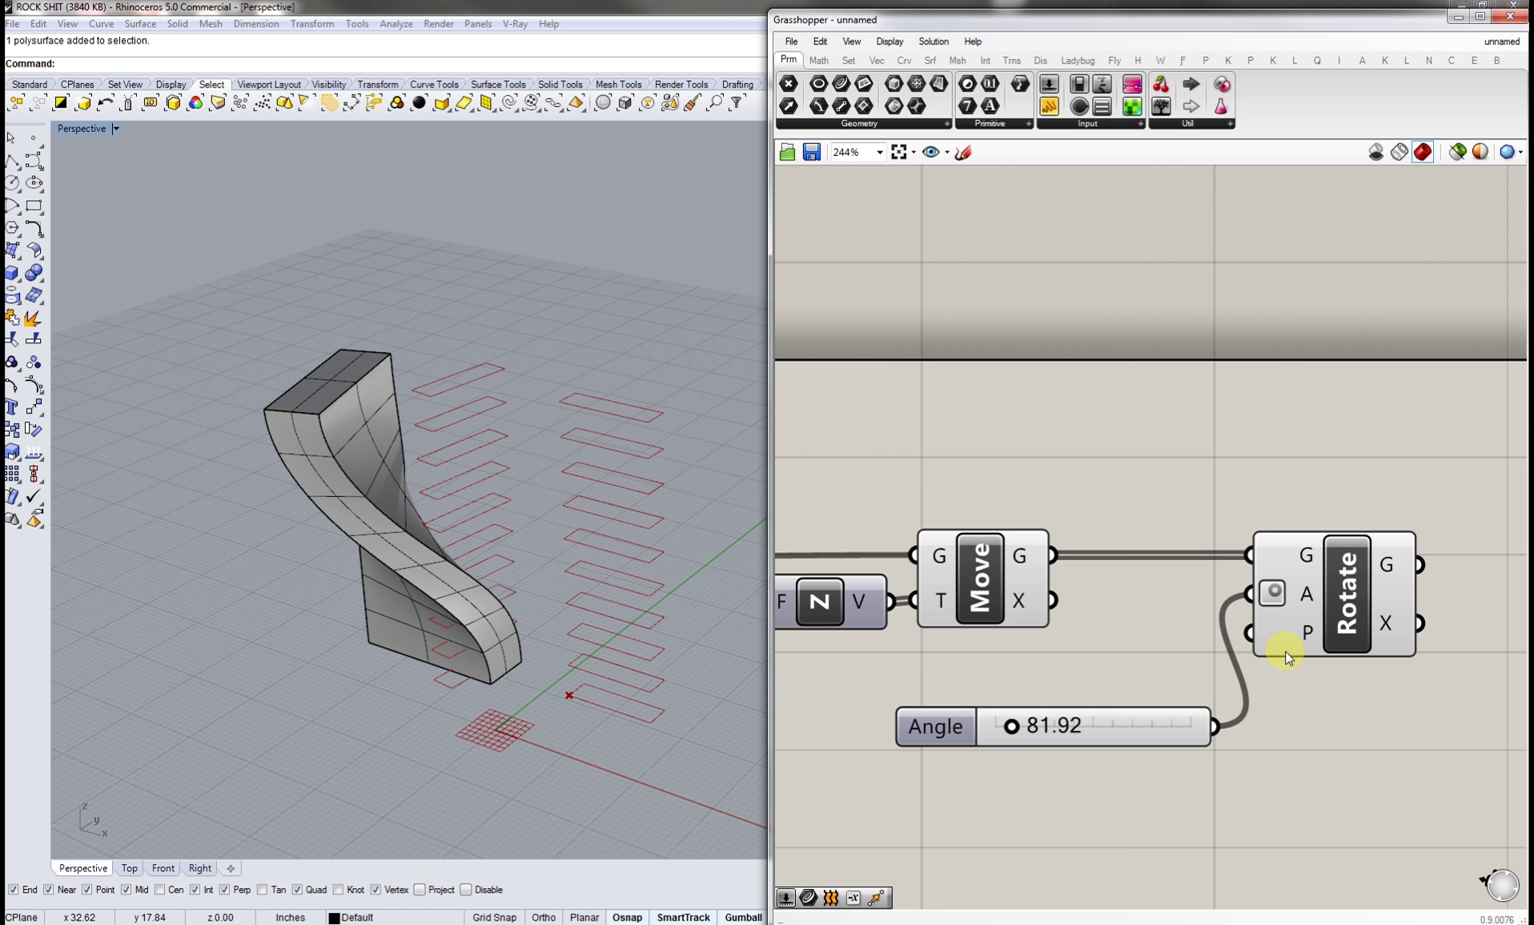
mouse_move(1301, 634)
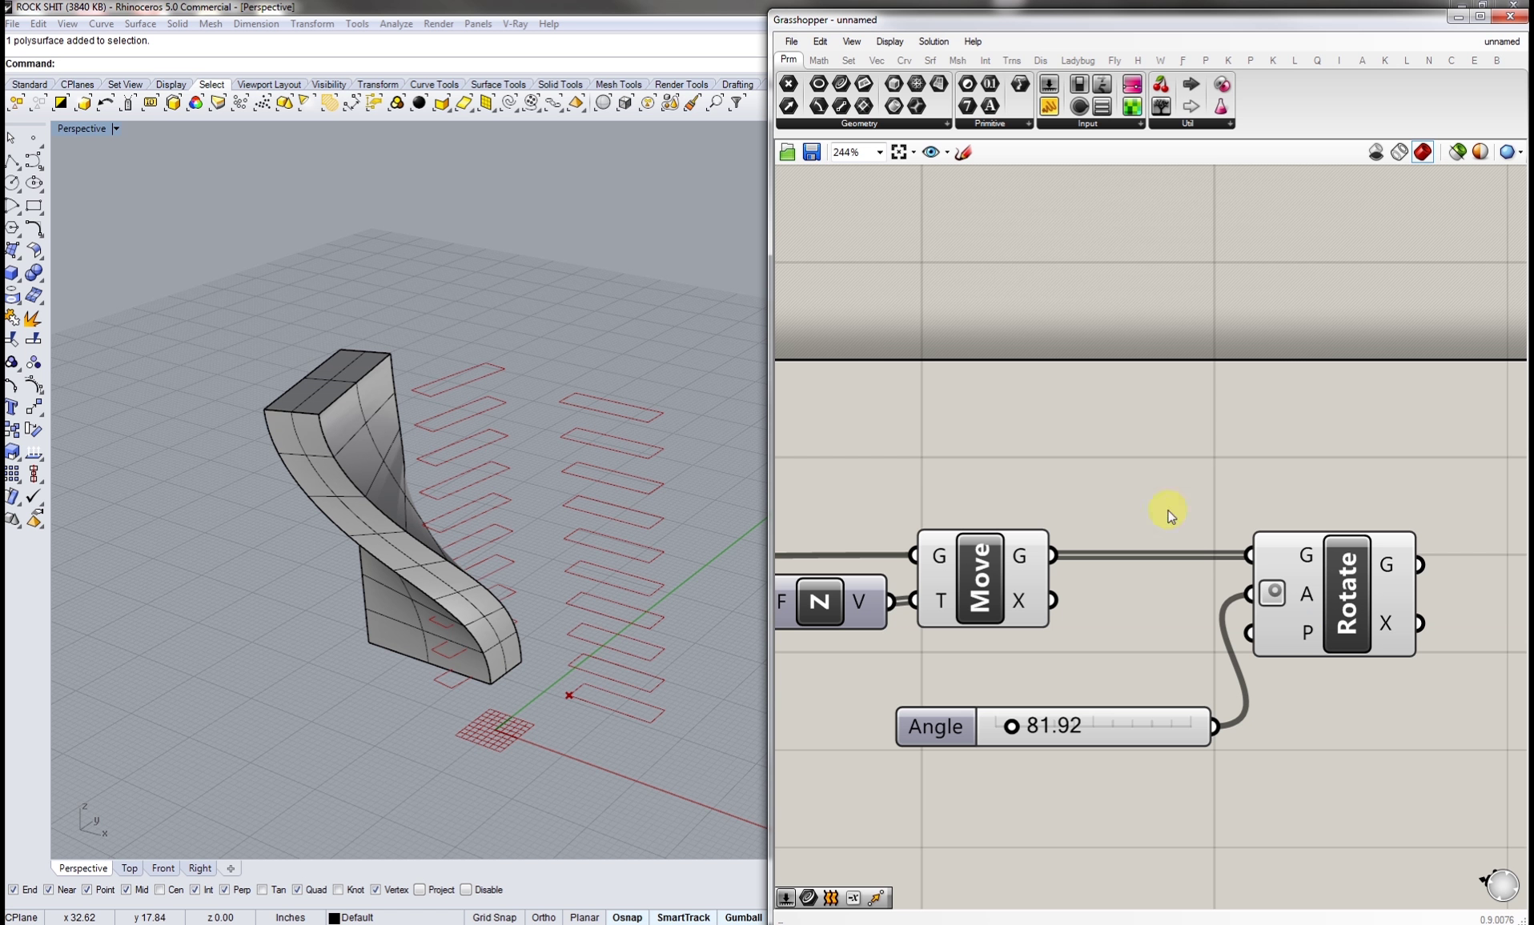
- Add an Area component above Move and connect Move's G output to its G input
double_click(1127, 442)
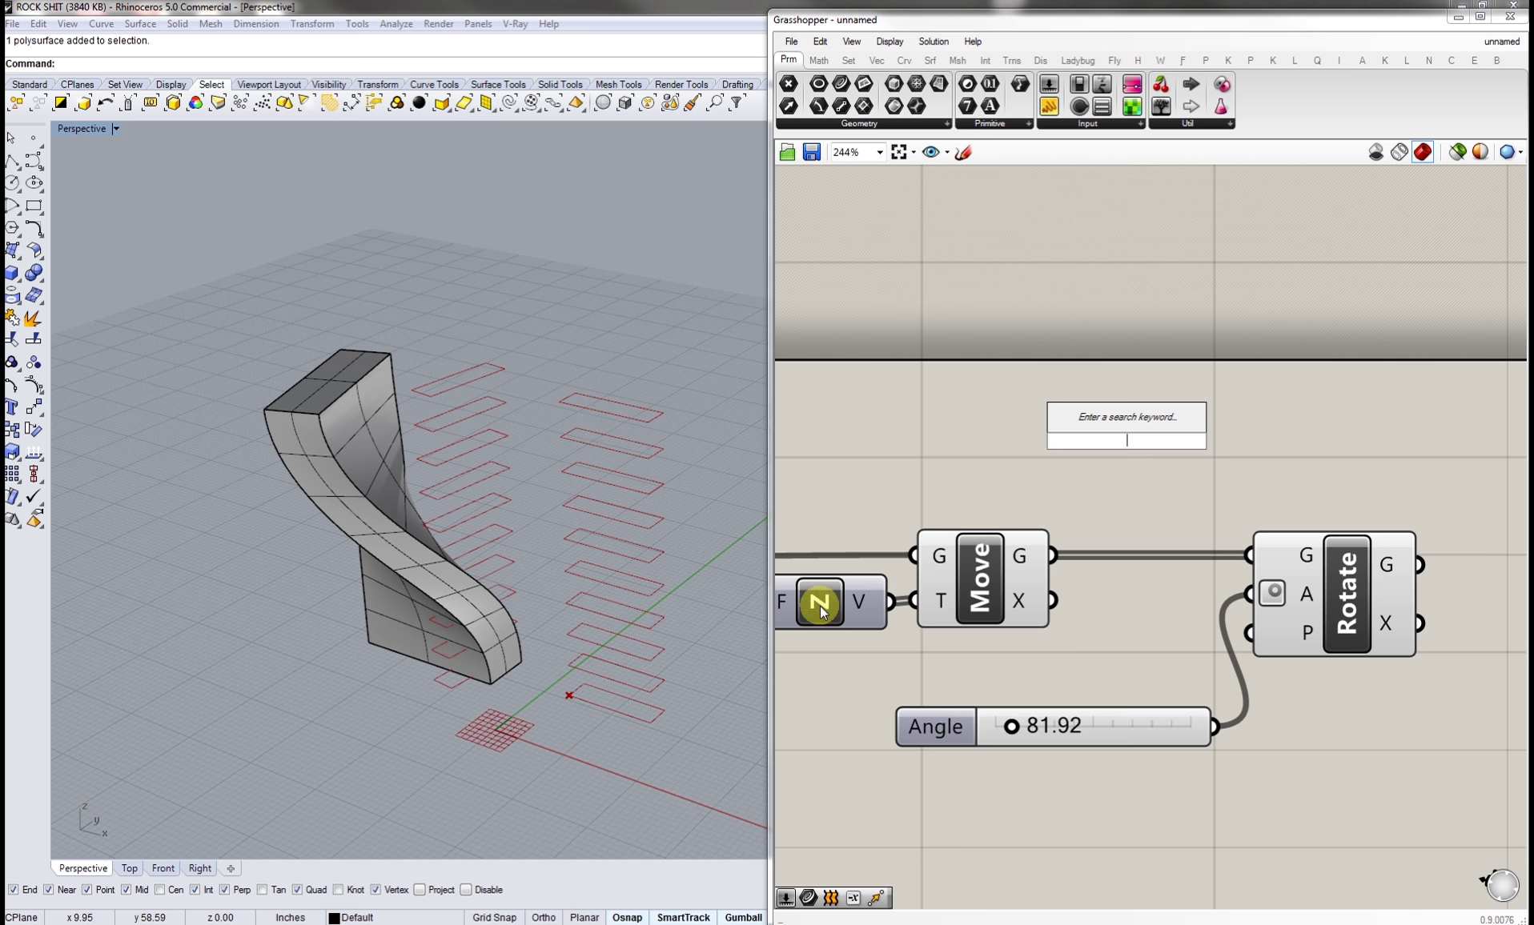
left_click(1119, 477)
double_click(1118, 466)
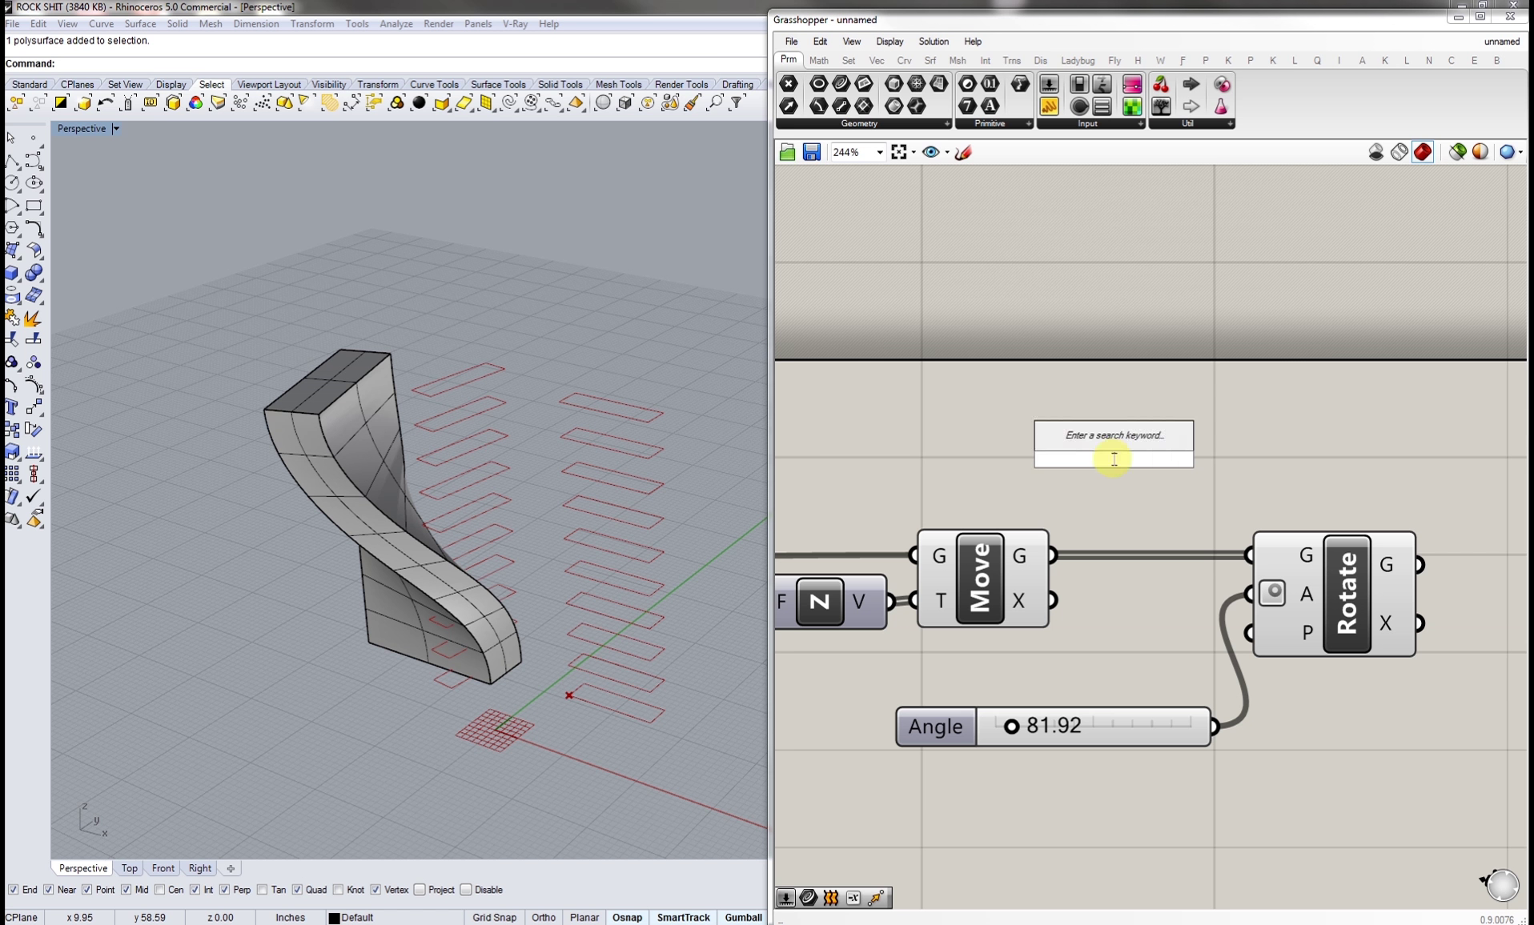
type("area")
left_click(1101, 442)
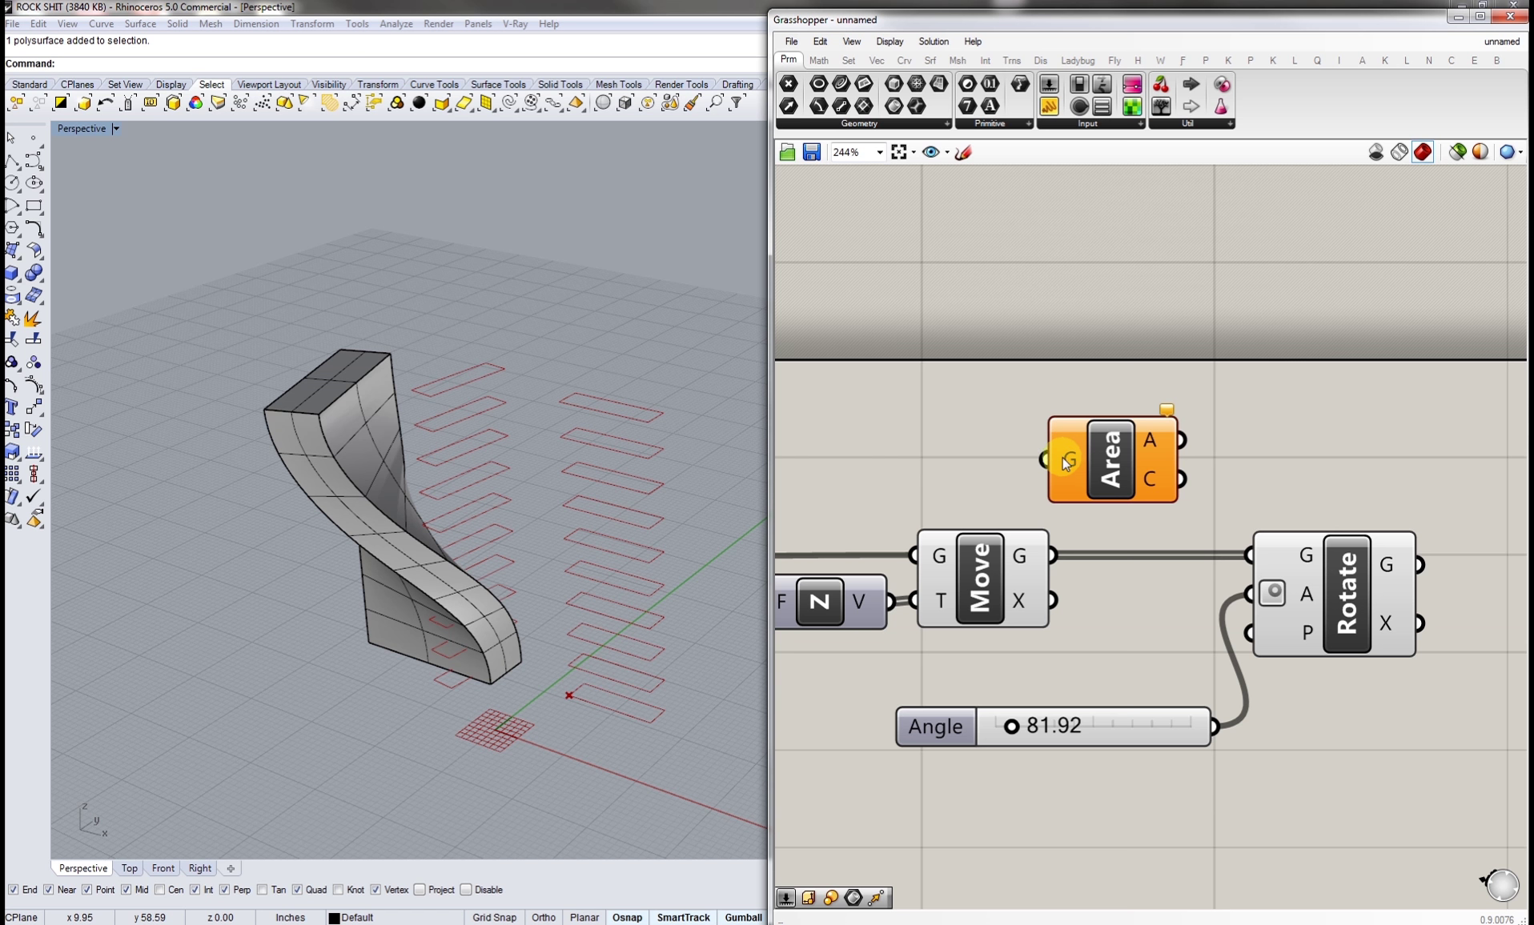
left_click_drag(1065, 463, 1022, 572)
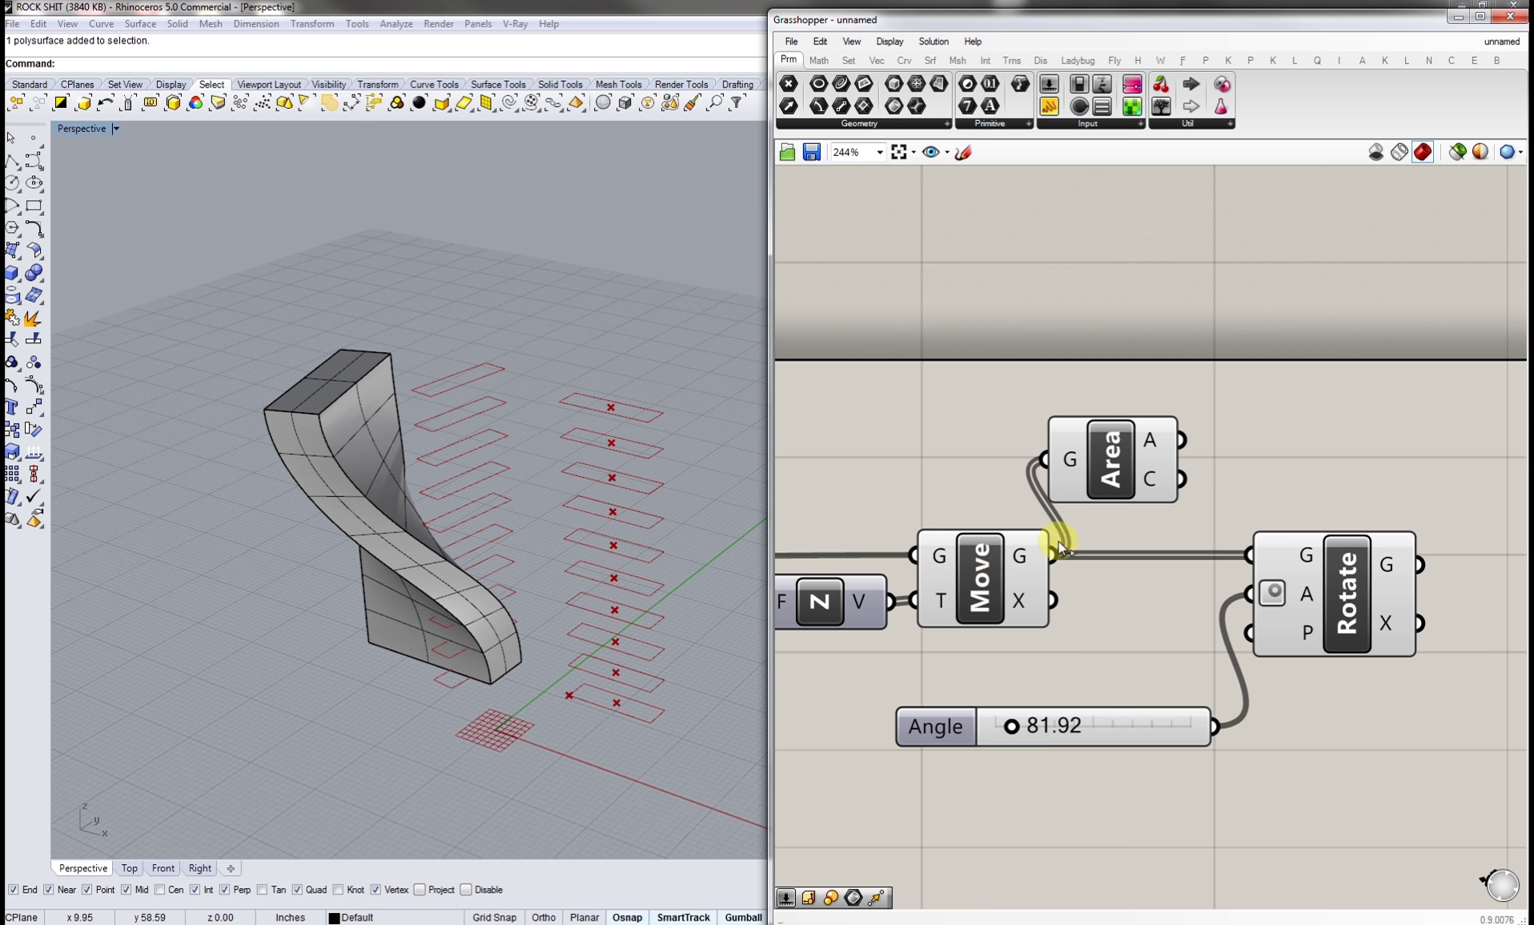
- Connect Area's centroid output C to Rotate's P input so each rectangle turns about its own centre
right_click_drag(1094, 530, 928, 544)
mouse_move(983, 457)
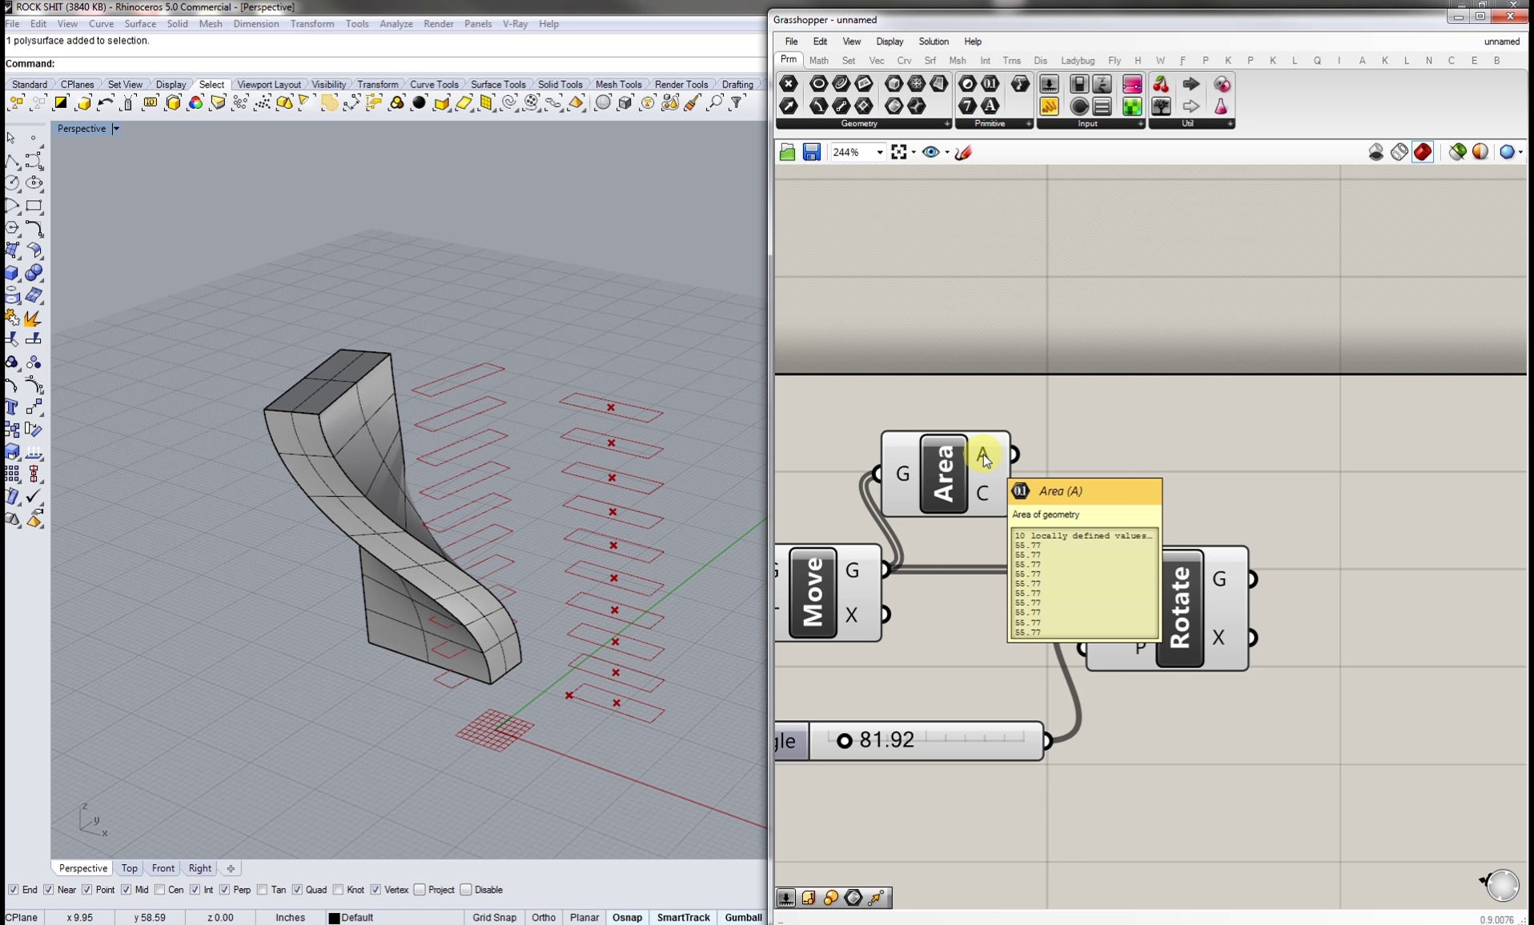
mouse_move(985, 496)
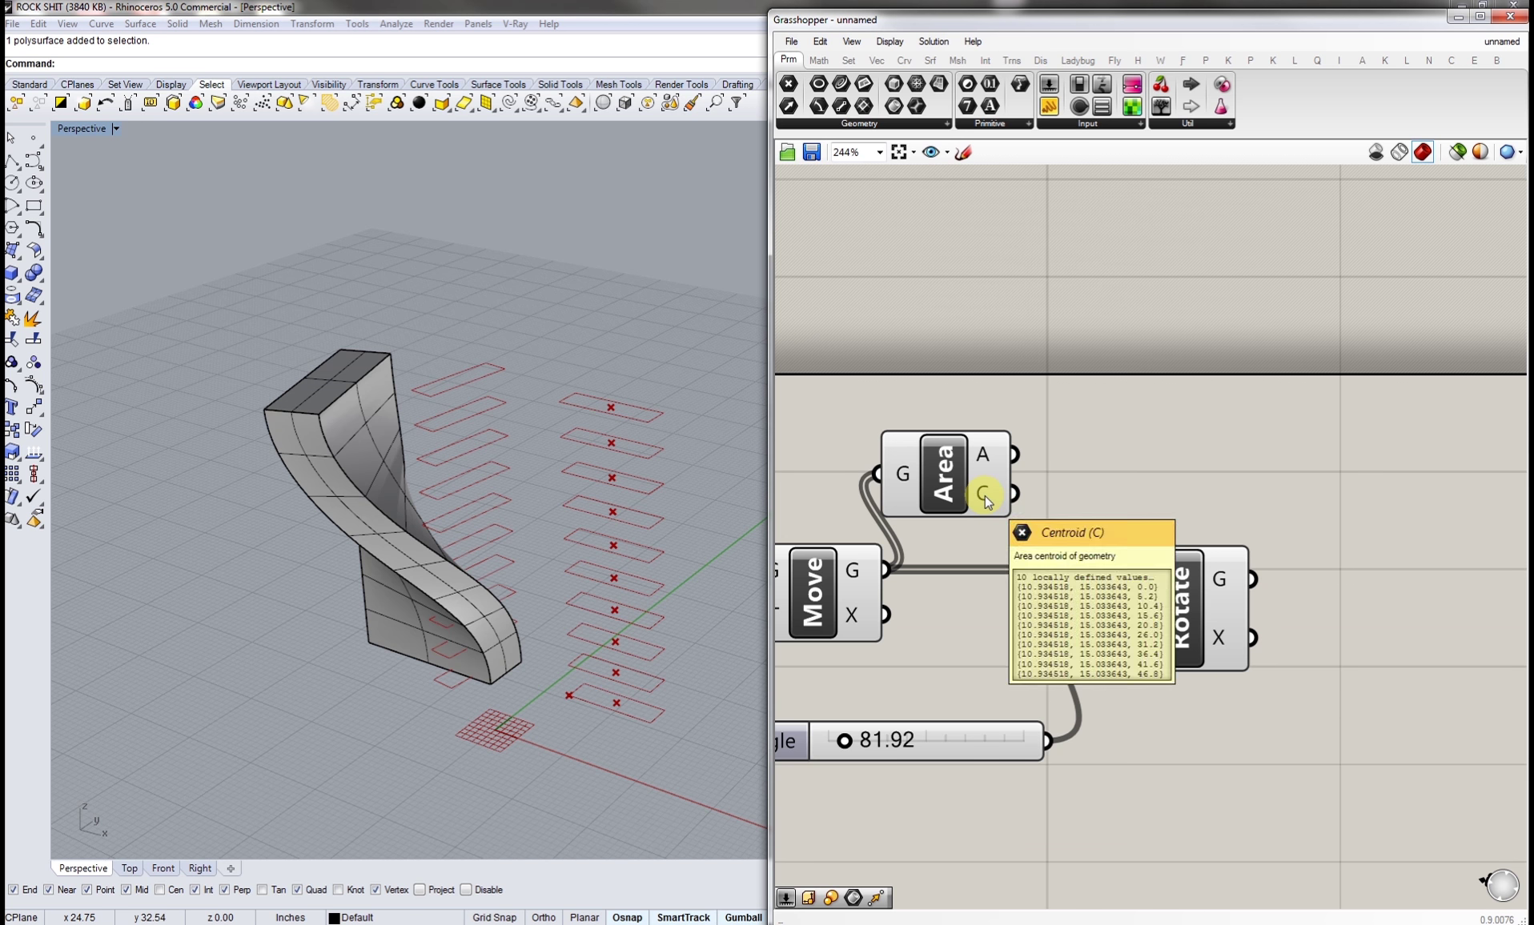
left_click_drag(1014, 495, 1081, 647)
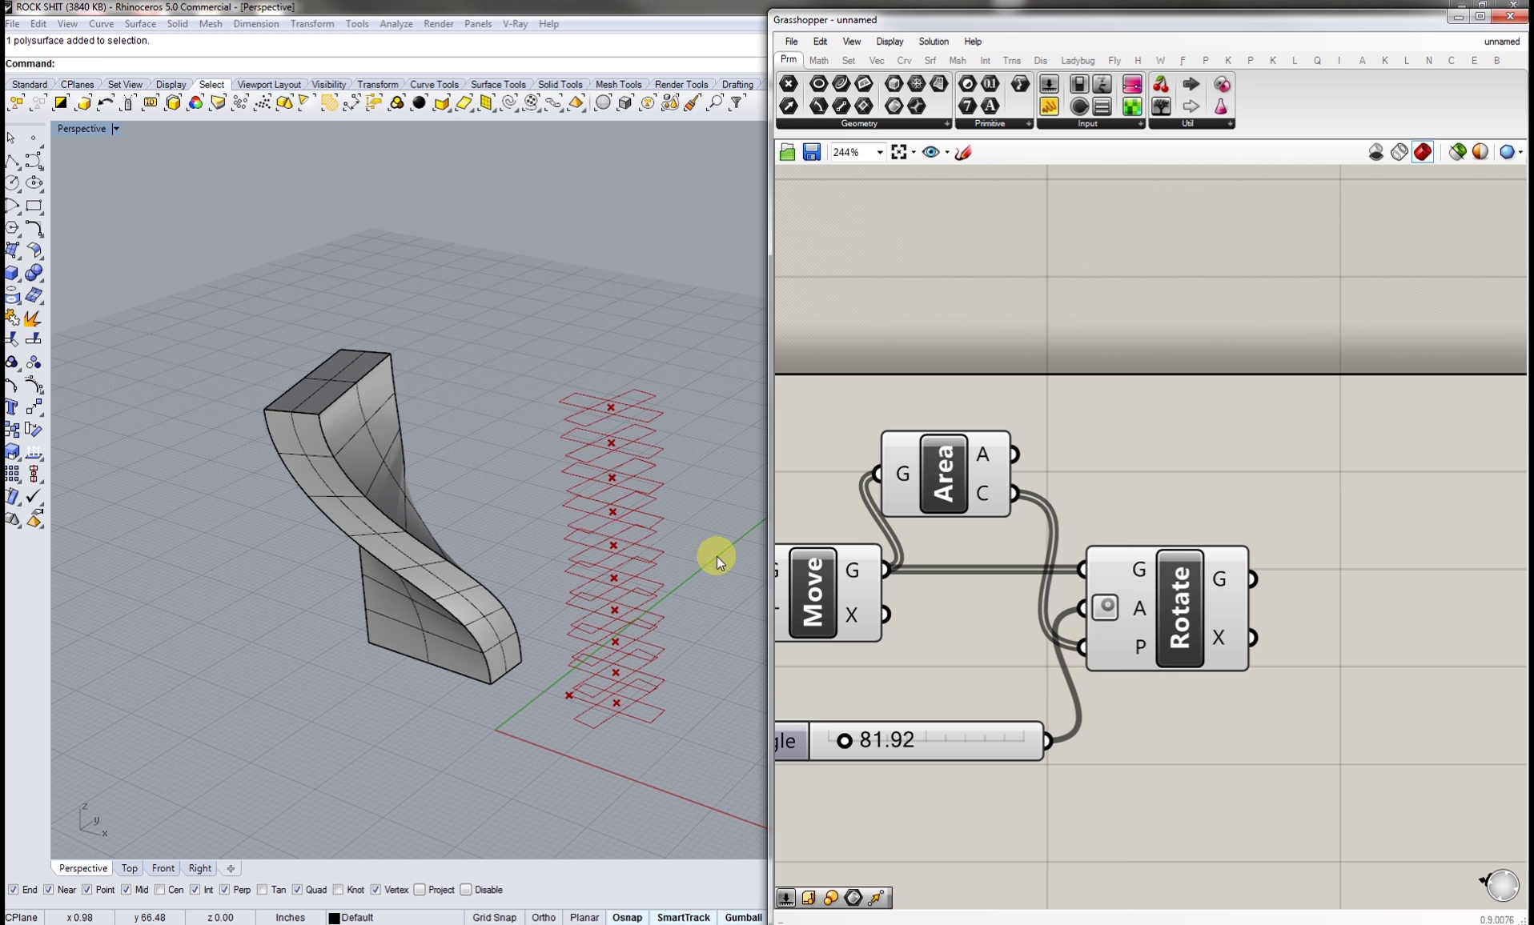
right_click_drag(688, 554, 647, 616)
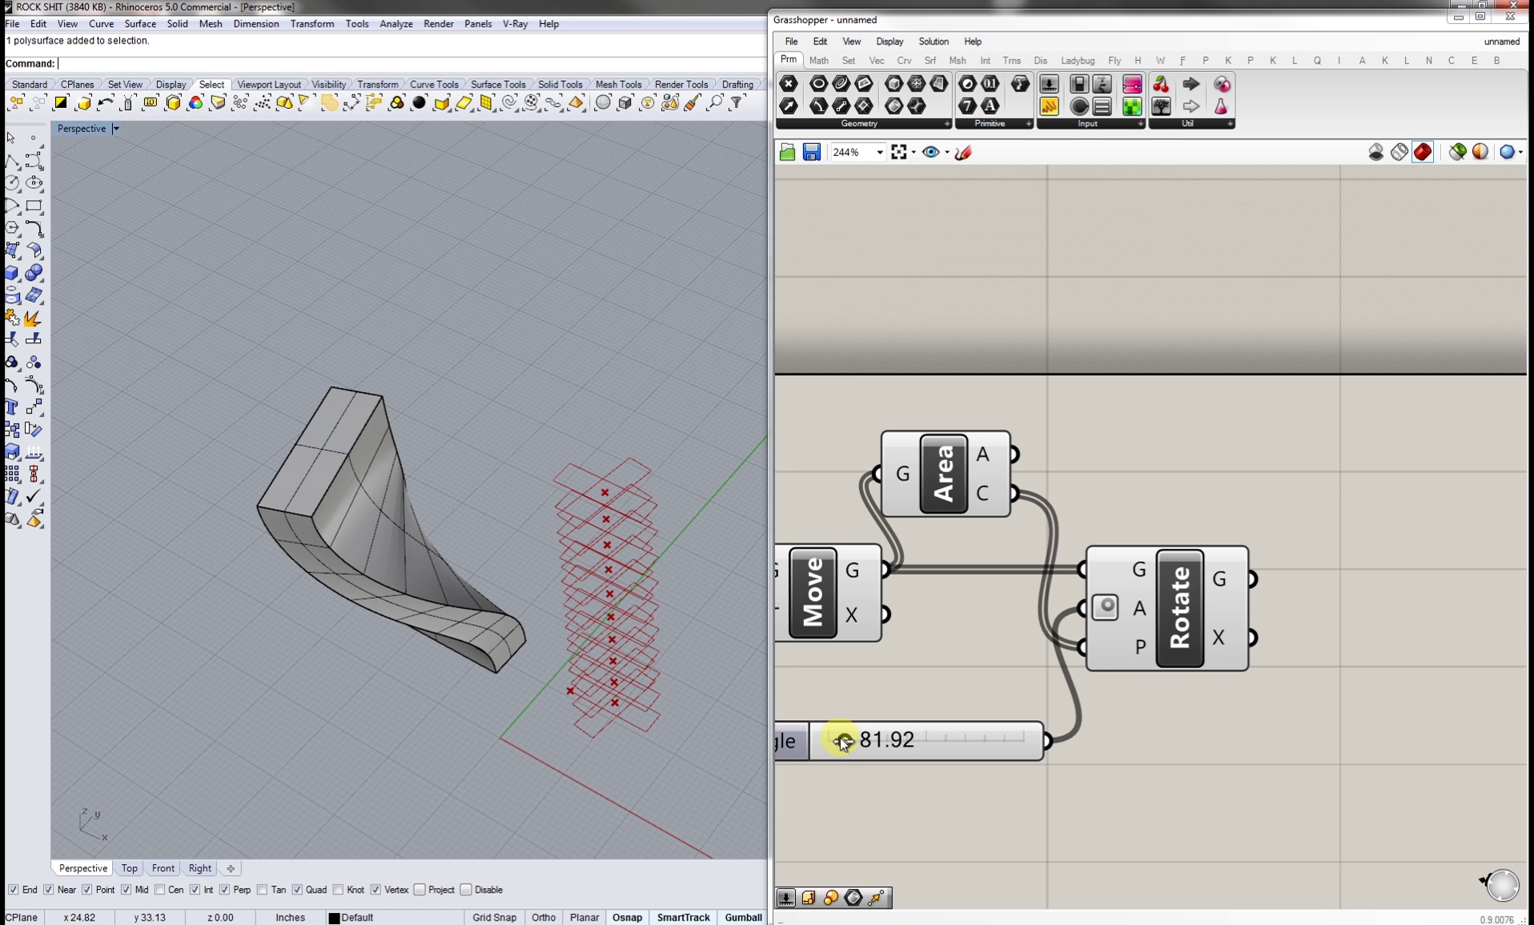
- Set the Angle slider to 0 and inspect the stacked rectangles from several angles
left_click_drag(855, 747, 822, 745)
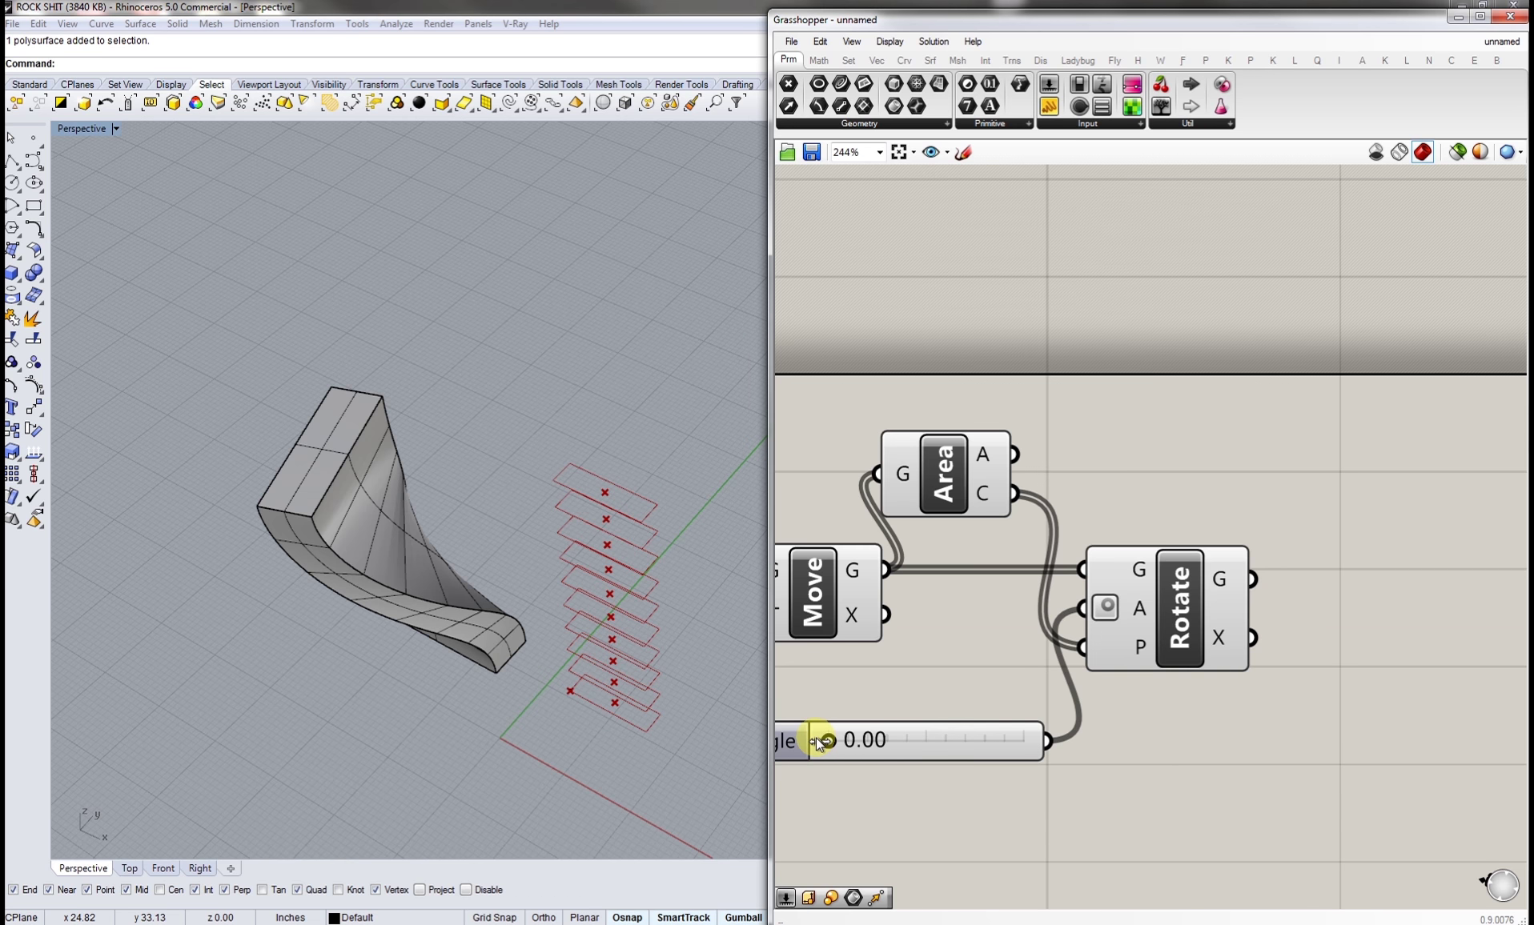
right_click_drag(884, 663, 908, 651)
right_click_drag(620, 704, 594, 635)
right_click_drag(521, 587, 601, 737)
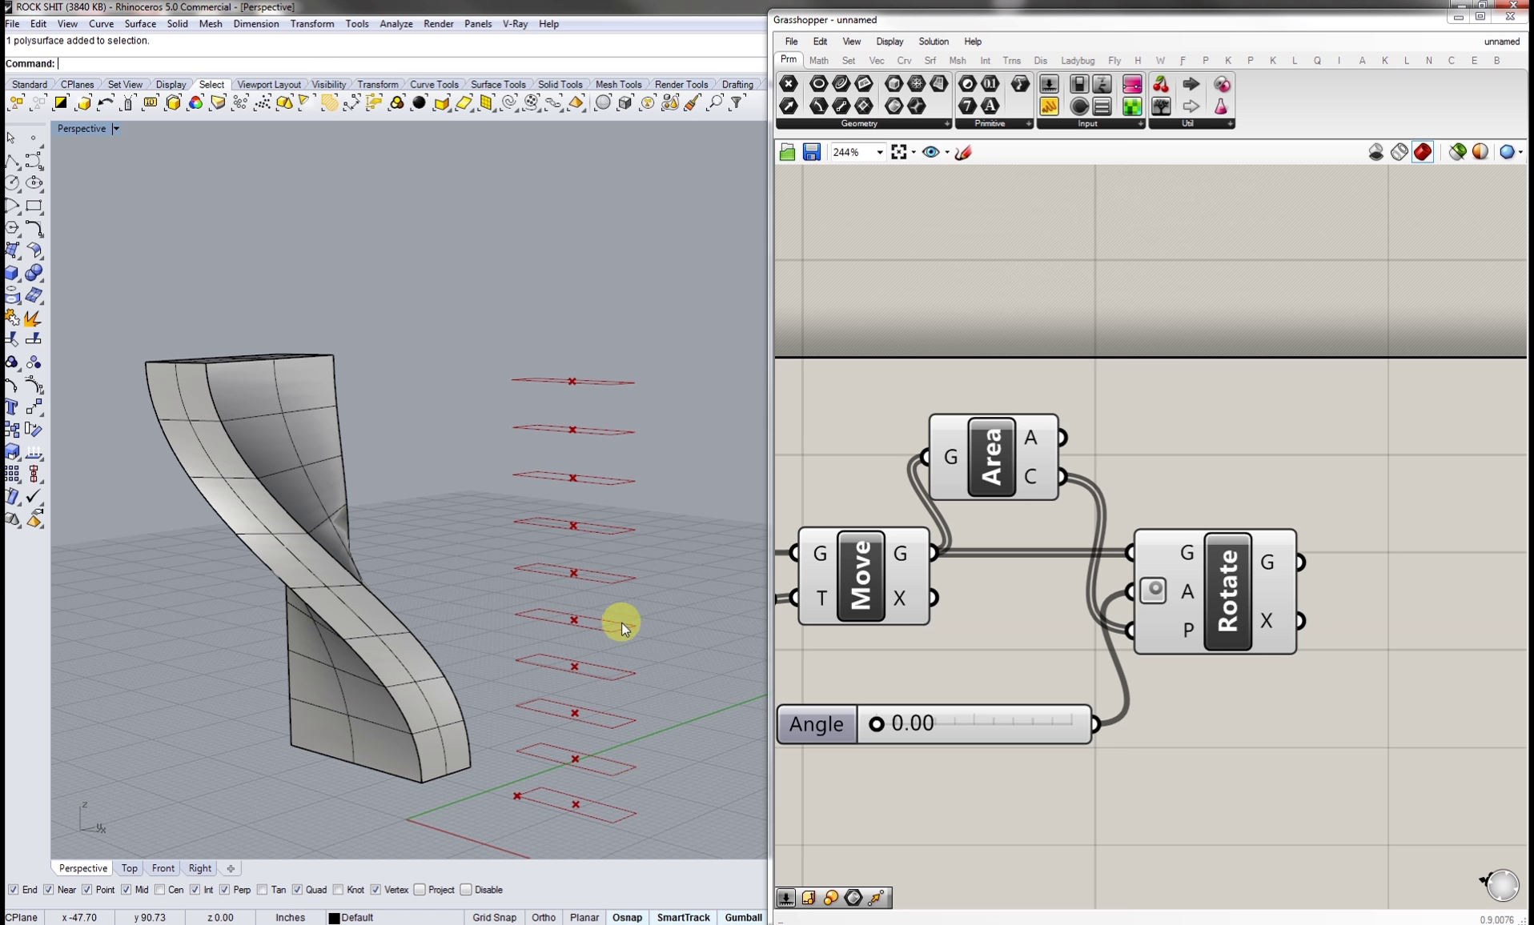
right_click_drag(658, 493, 615, 699)
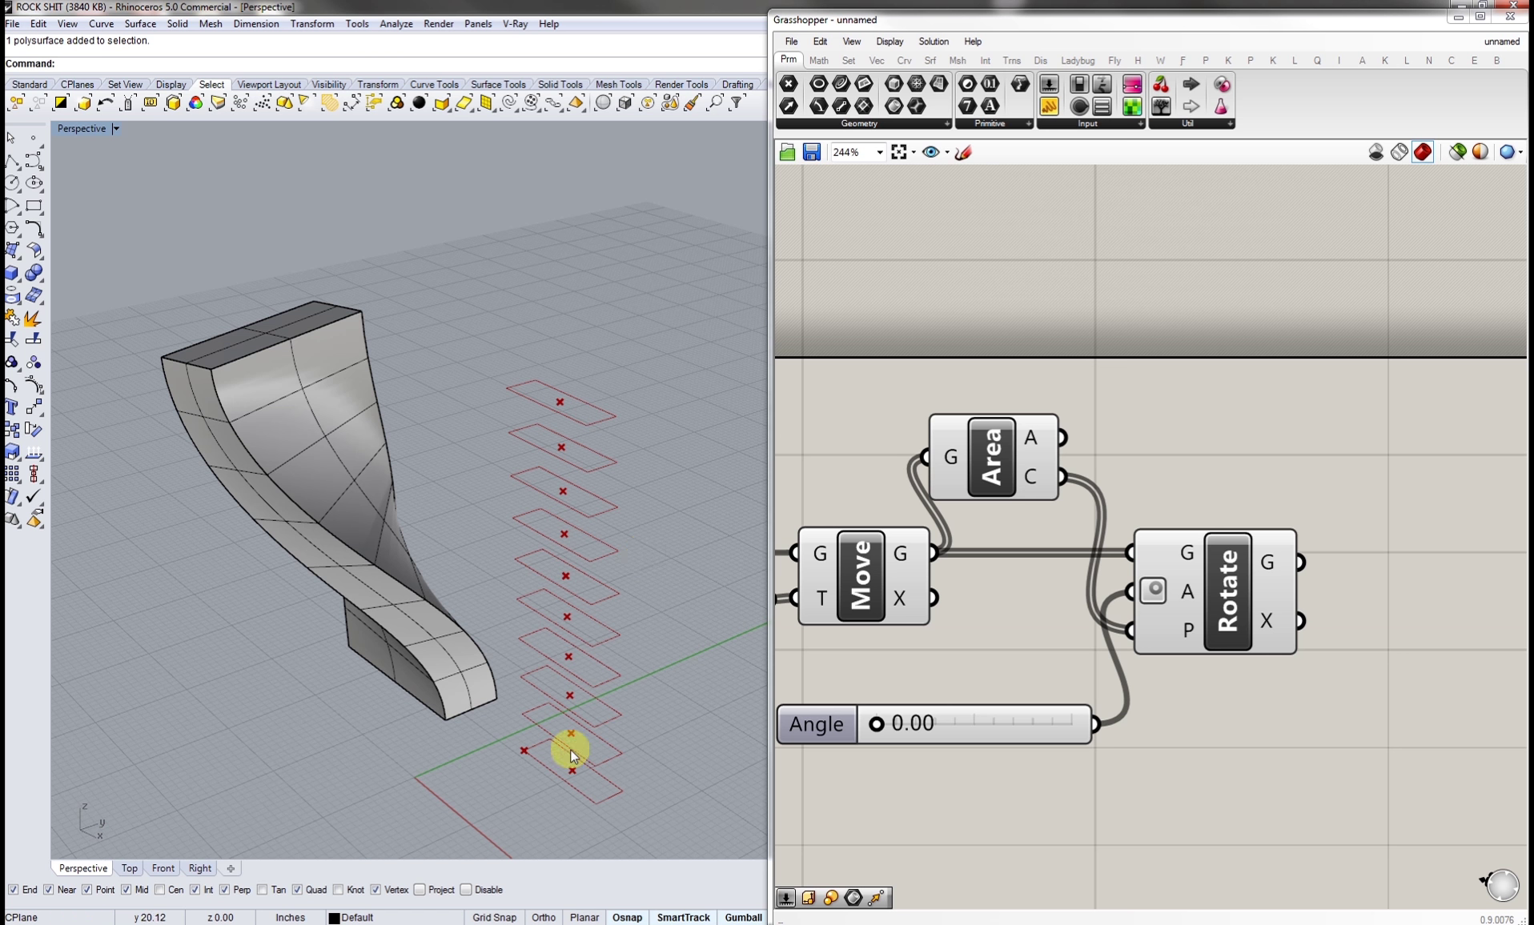
- Duplicate the Series component with its Step and Count sliders and place the copy below the Angle slider
right_click_drag(957, 835, 1065, 801)
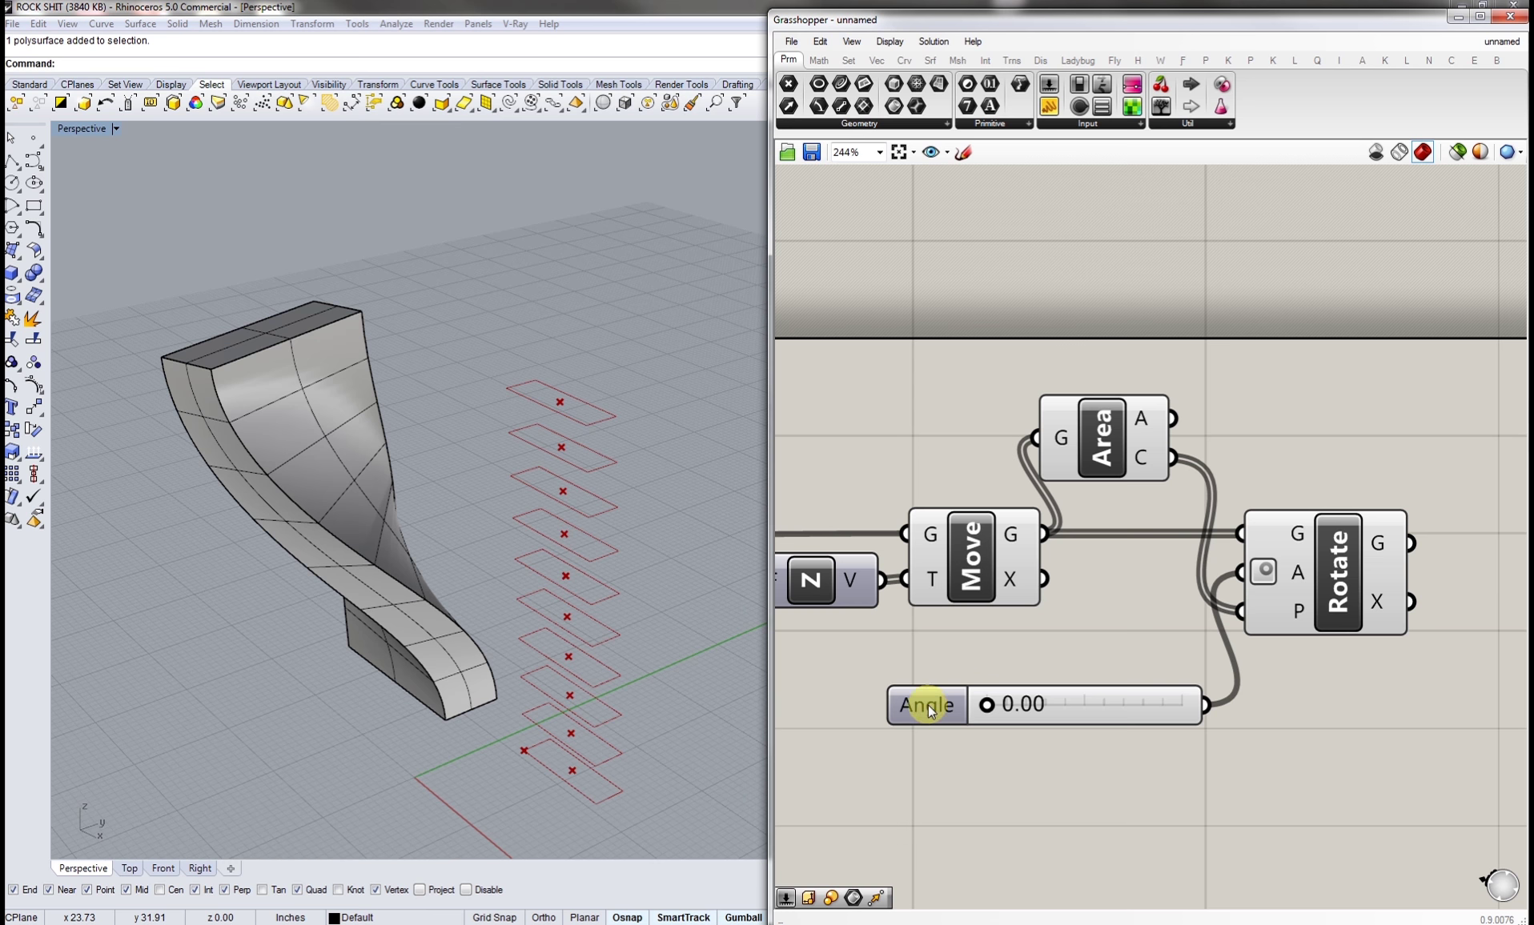
right_click_drag(955, 715, 1126, 714)
scroll(1048, 702, "down", 3)
left_click_drag(1051, 742, 917, 601)
right_click_drag(1071, 691, 990, 688)
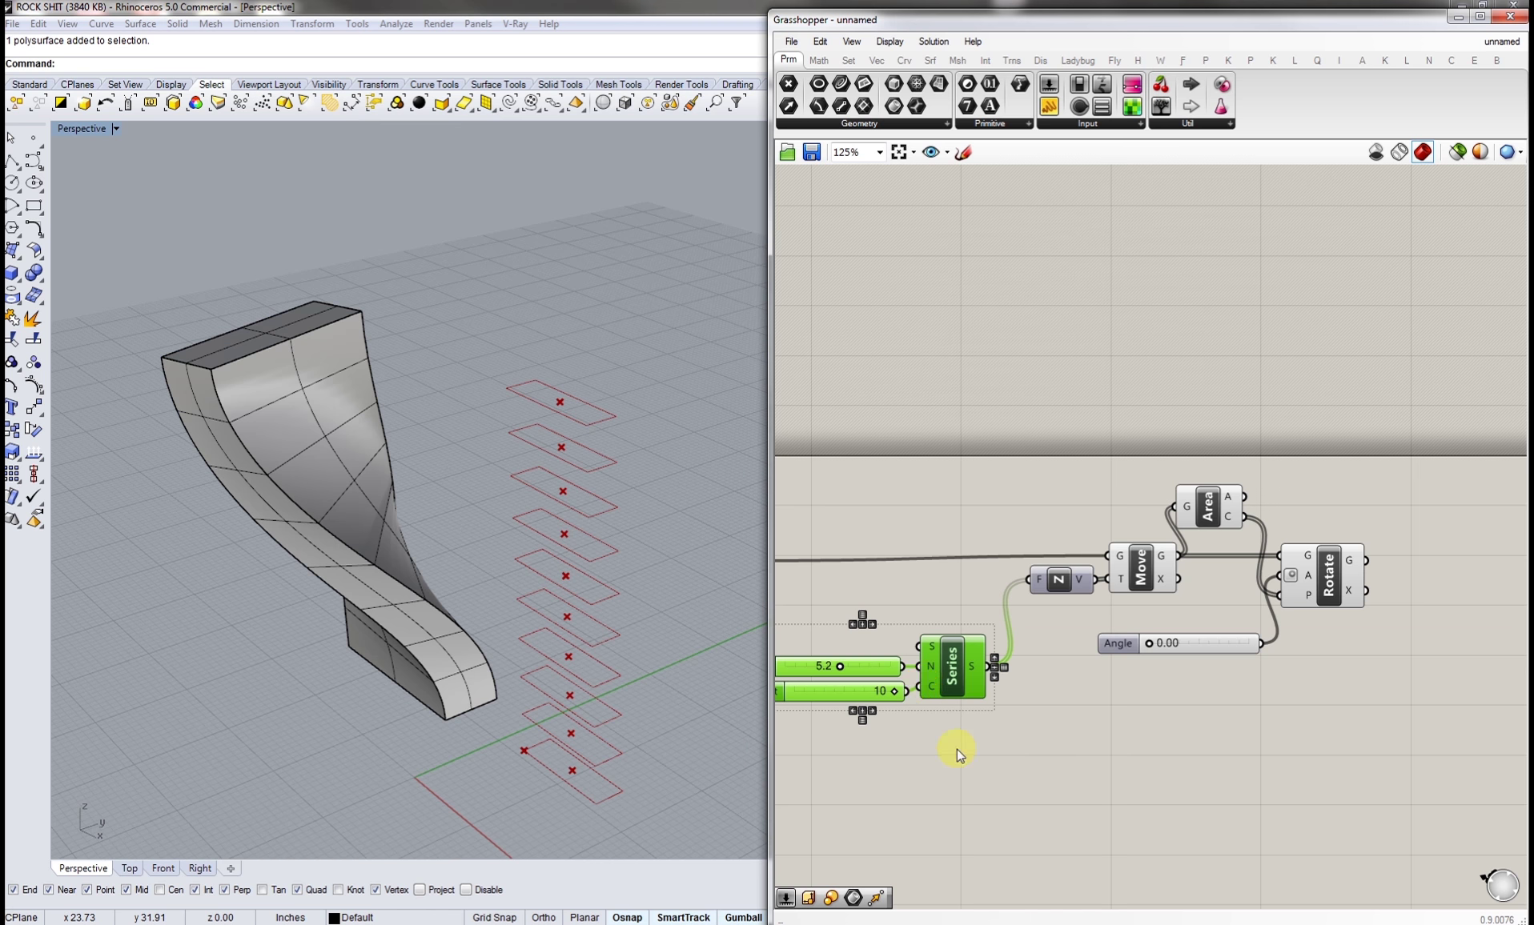
left_click_drag(967, 741, 807, 610)
key("ctrl+v")
left_click_drag(959, 680, 1225, 617)
left_click(1340, 668)
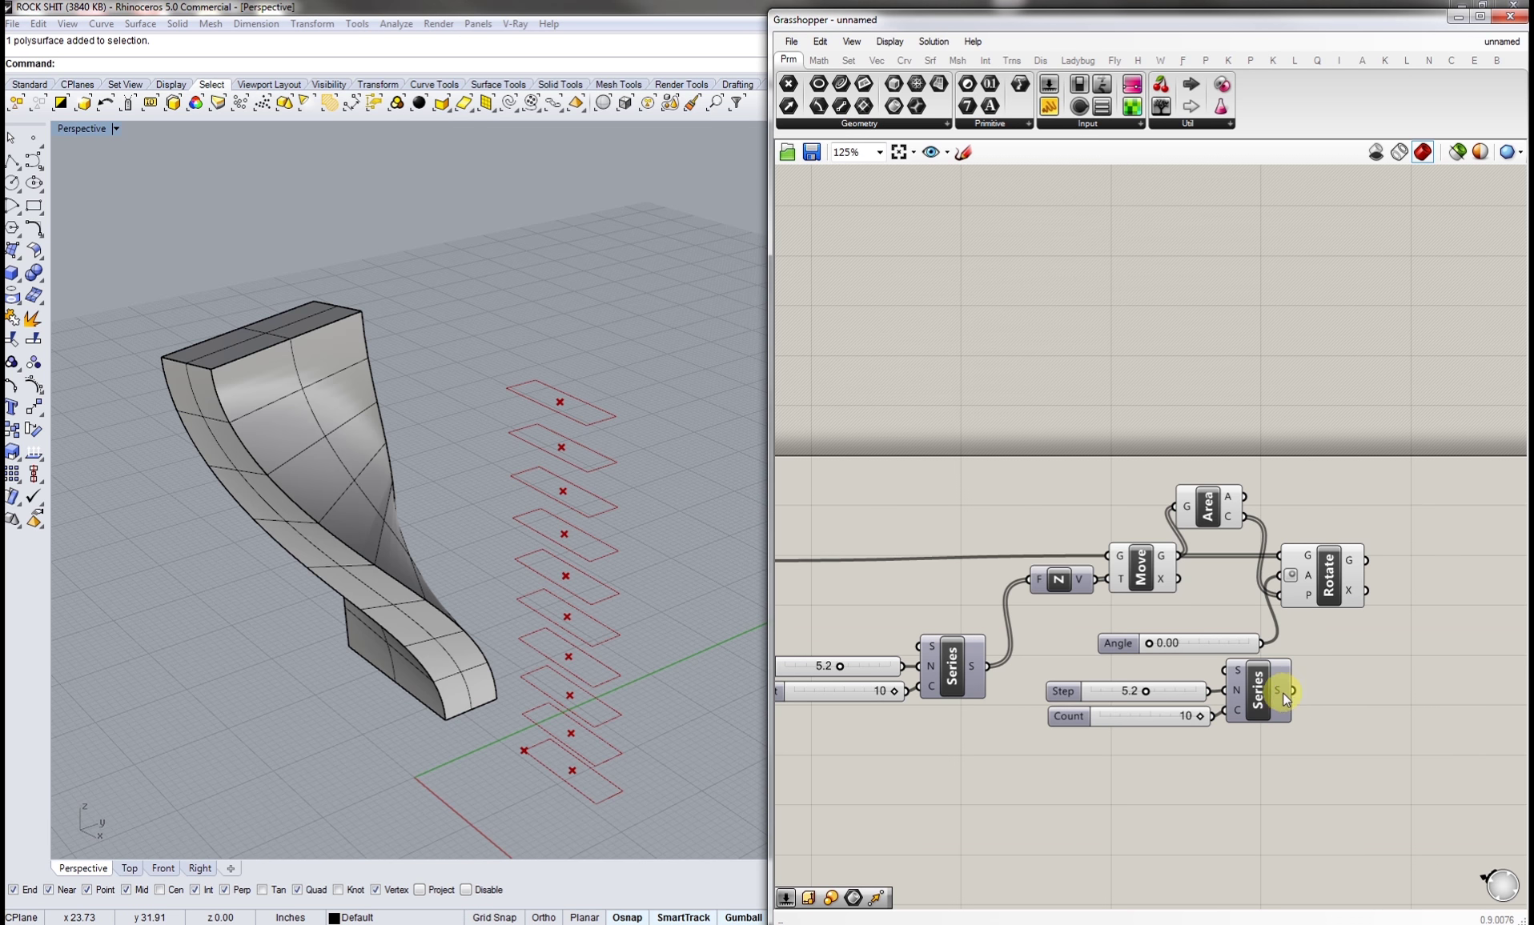
- Connect the copied Series' S output to Rotate's A input in place of the slider and set its Step to 10
left_click_drag(1290, 692, 1276, 585)
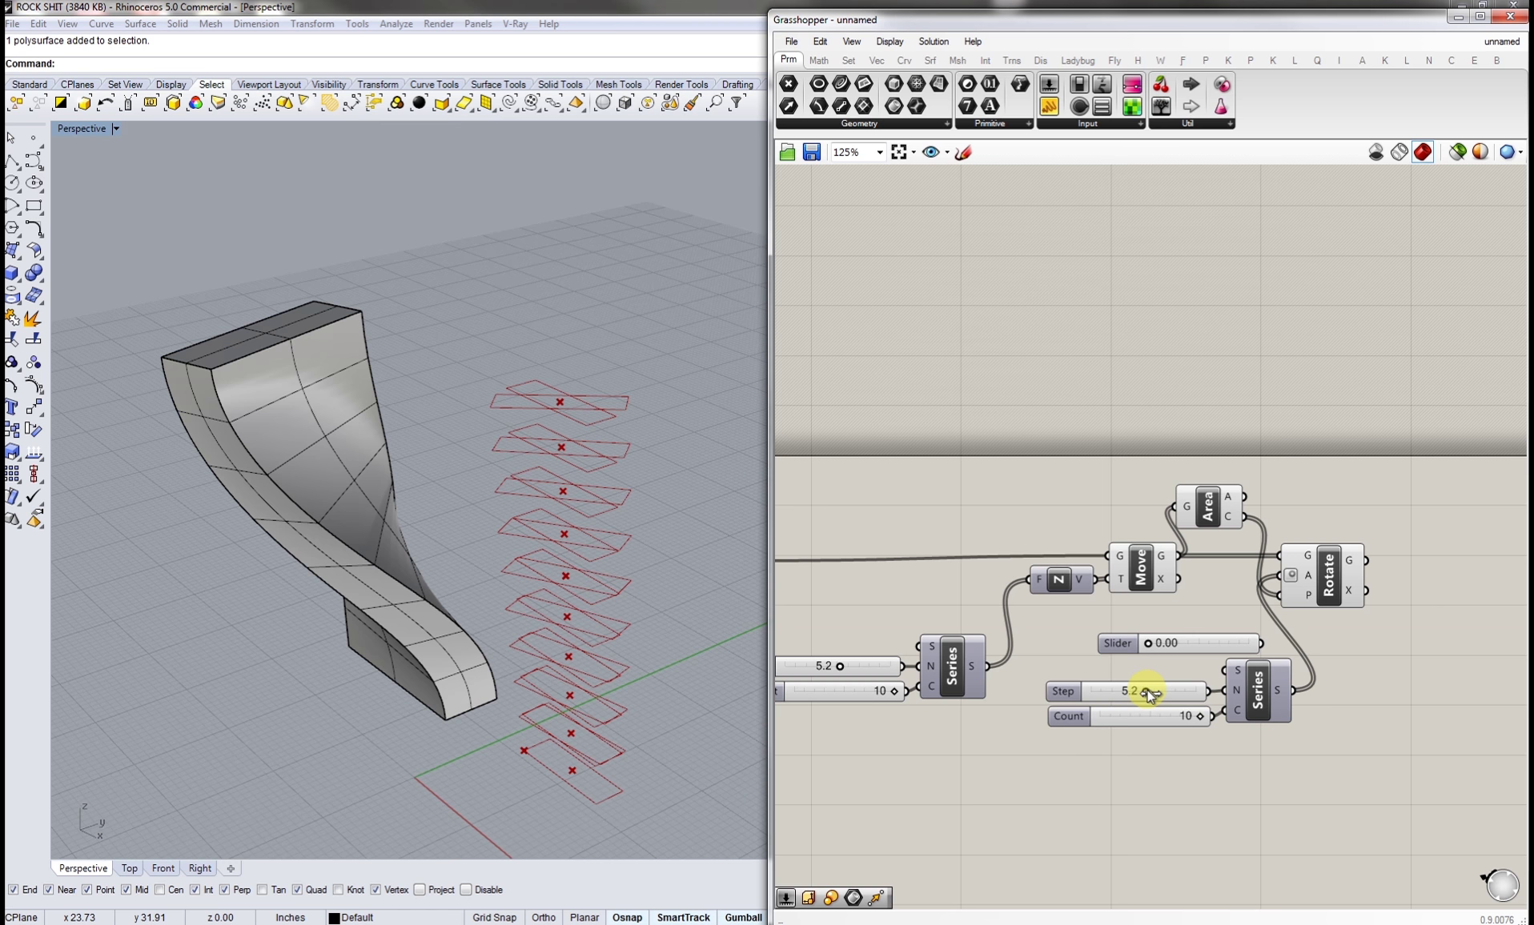
left_click_drag(1149, 693, 1223, 682)
right_click_drag(583, 710, 552, 792)
right_click_drag(1176, 779, 1152, 785)
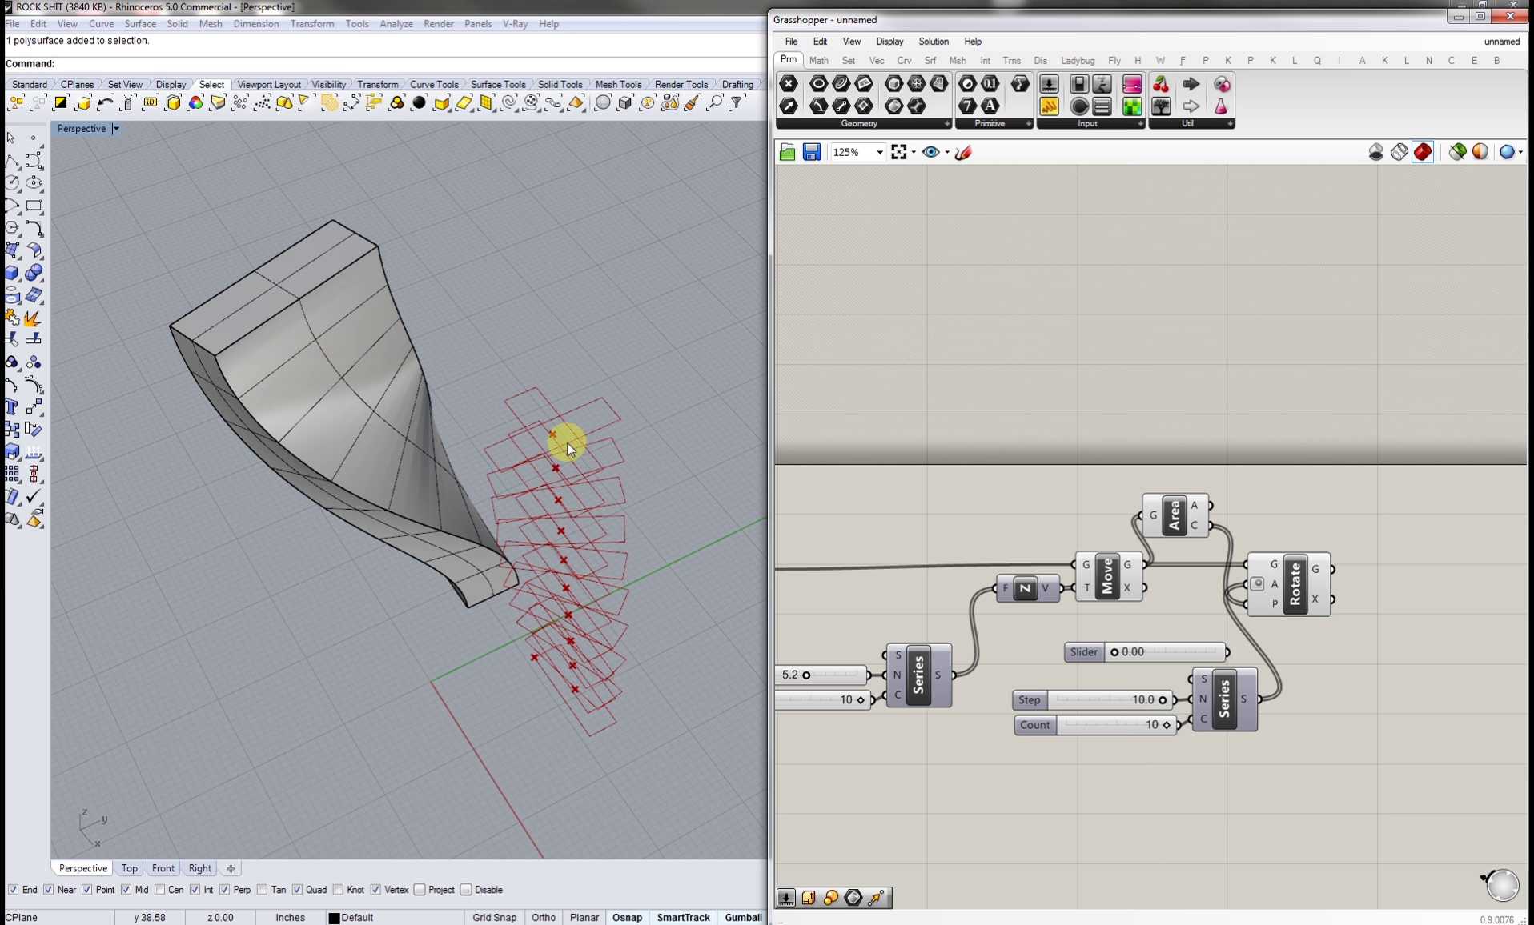
right_click_drag(567, 442, 533, 411)
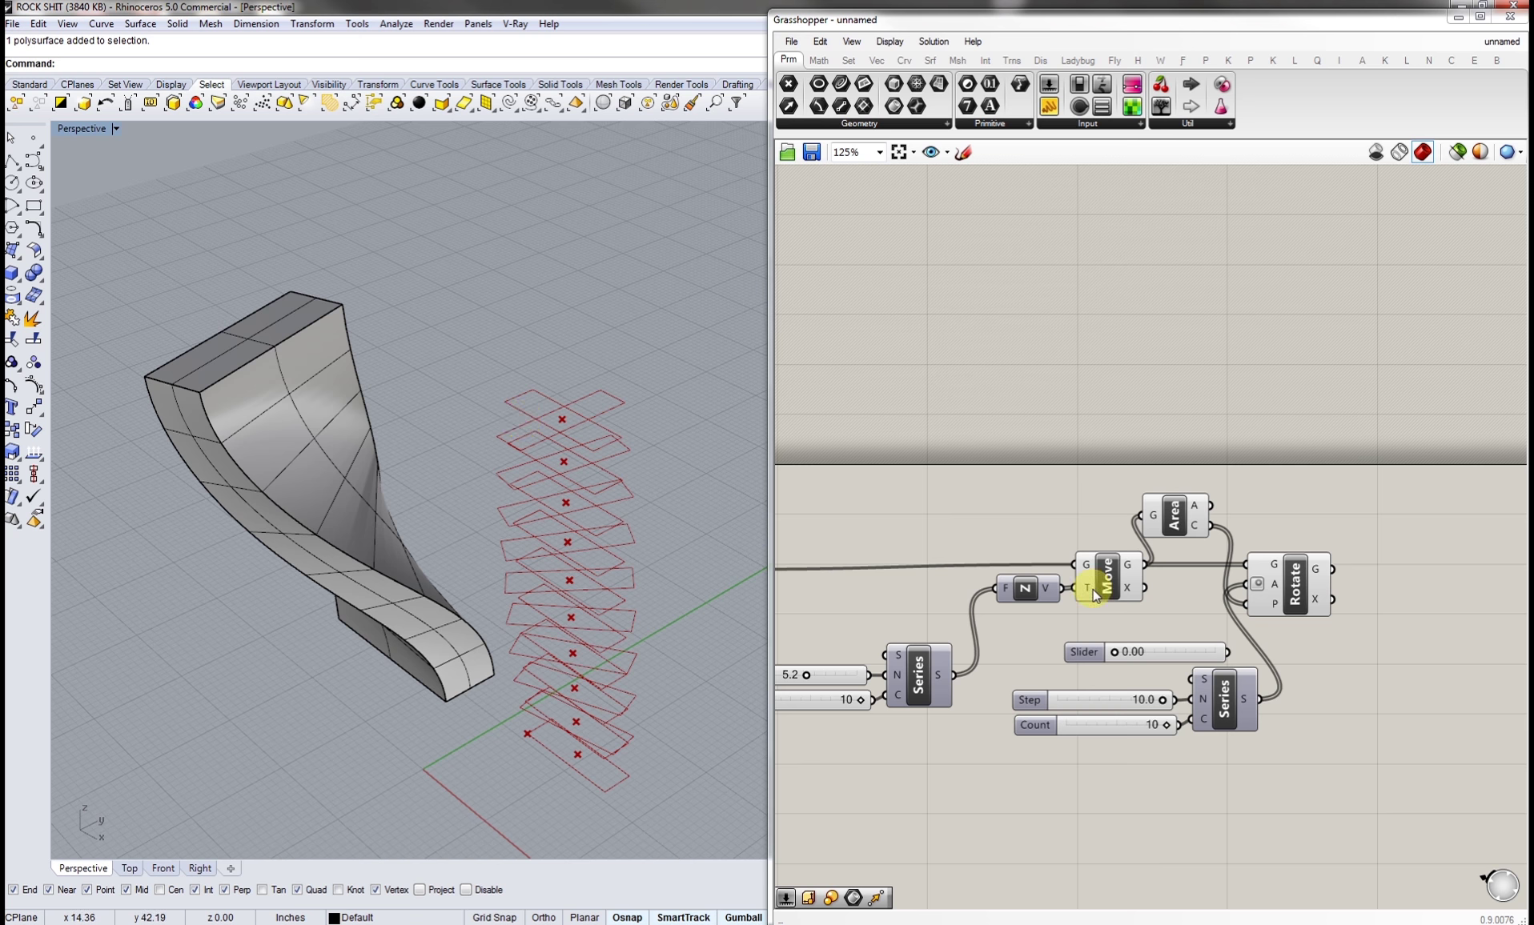
- Disable the preview of the Rectangle and Move components together
left_click(1105, 570)
right_click_drag(950, 548, 1147, 573)
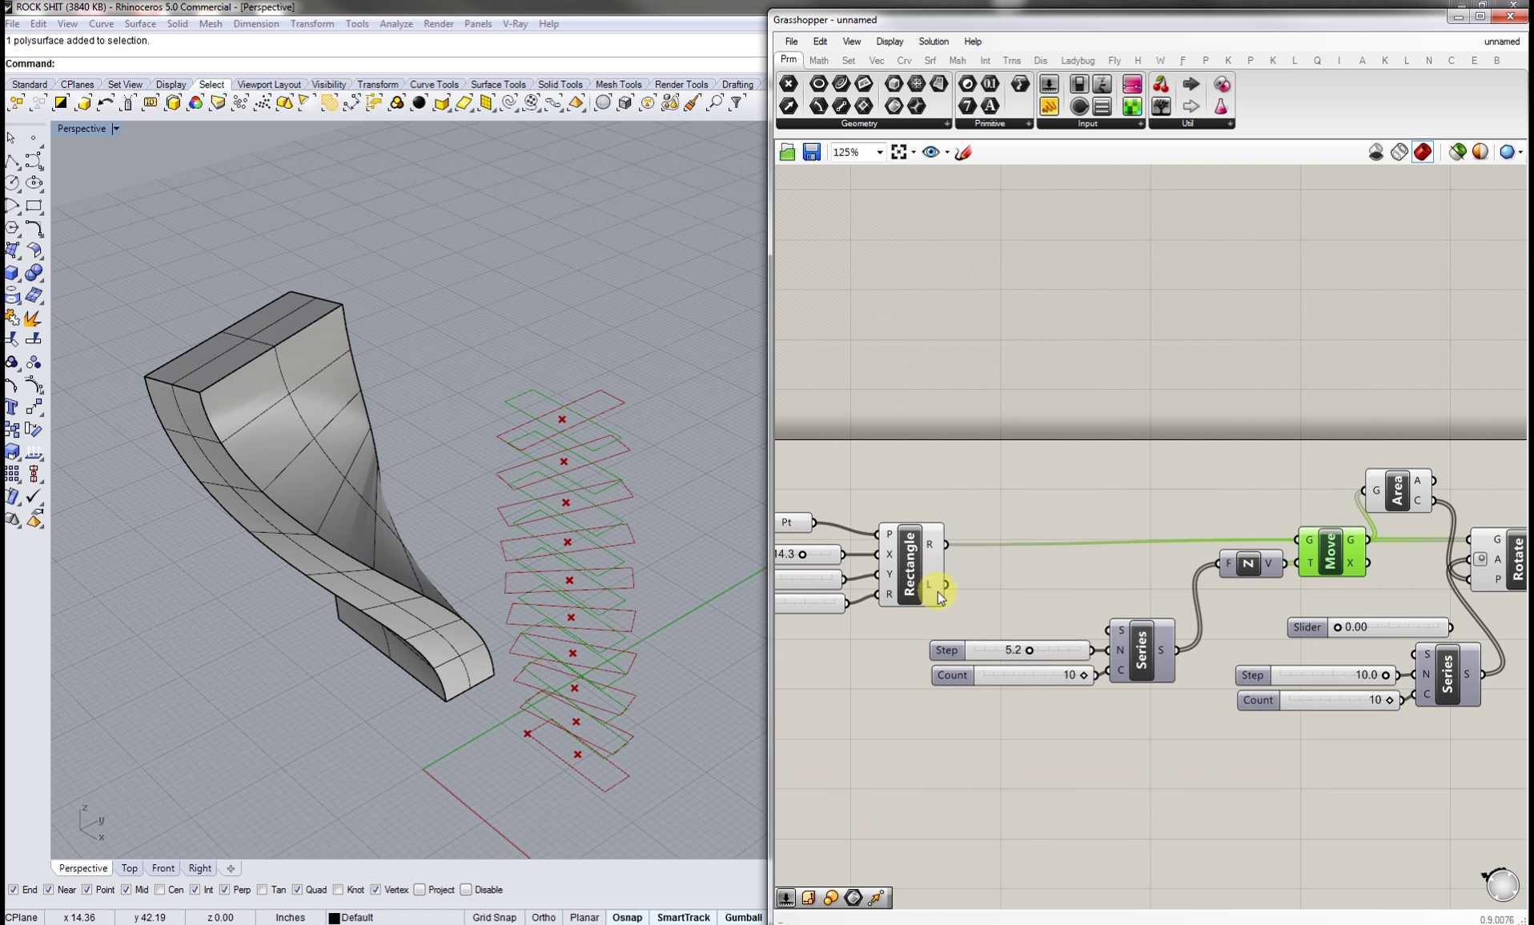
left_click(1067, 511)
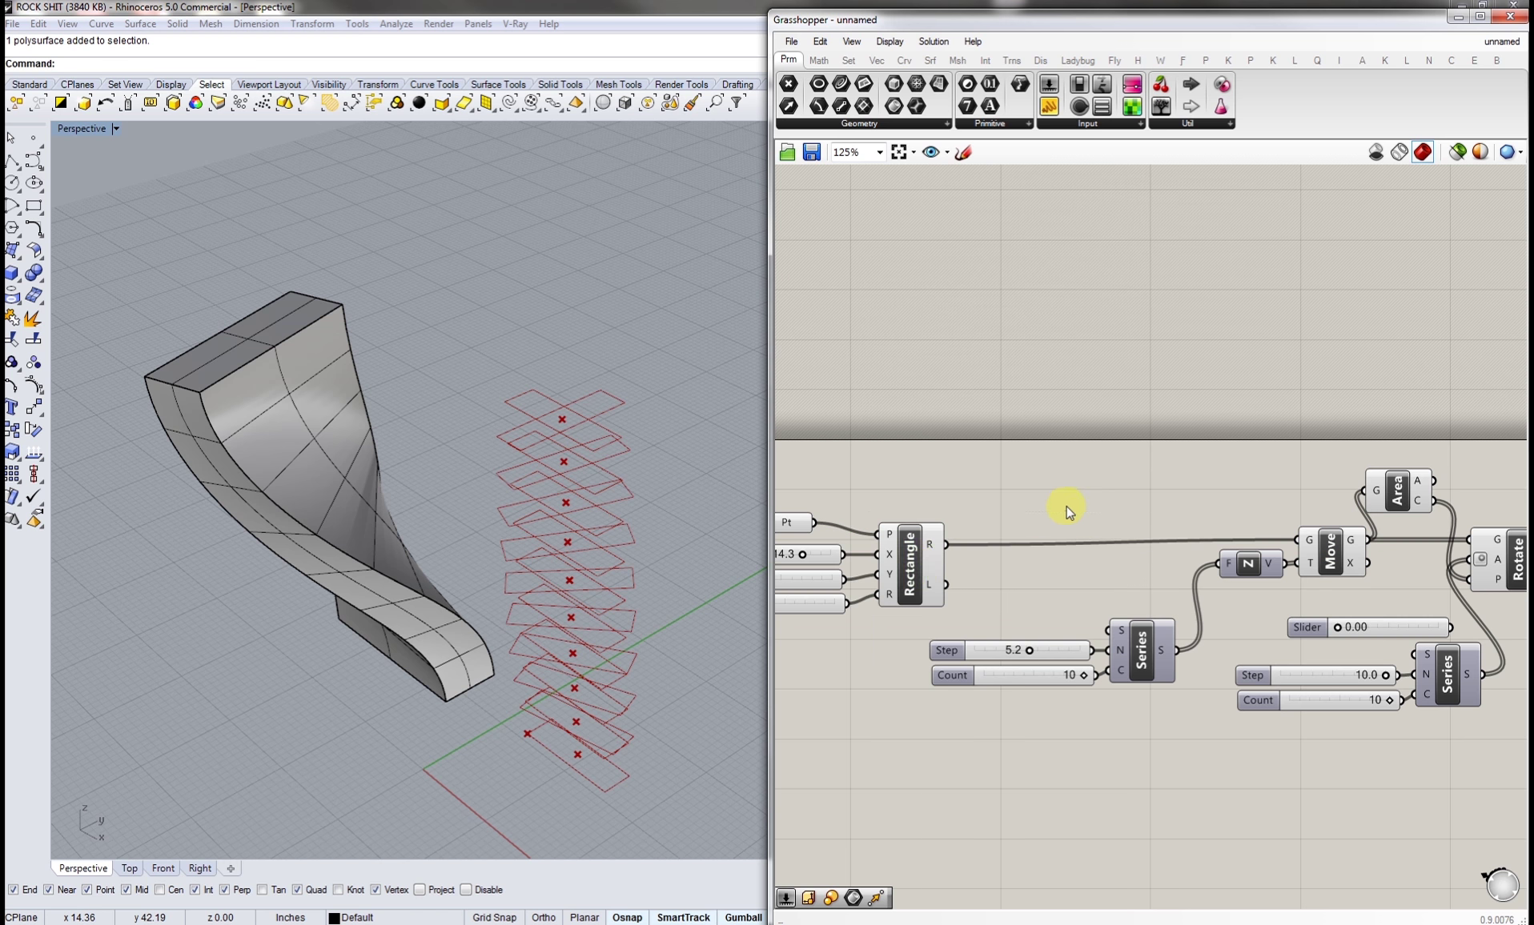
left_click(1327, 544)
left_click(896, 552, "shift")
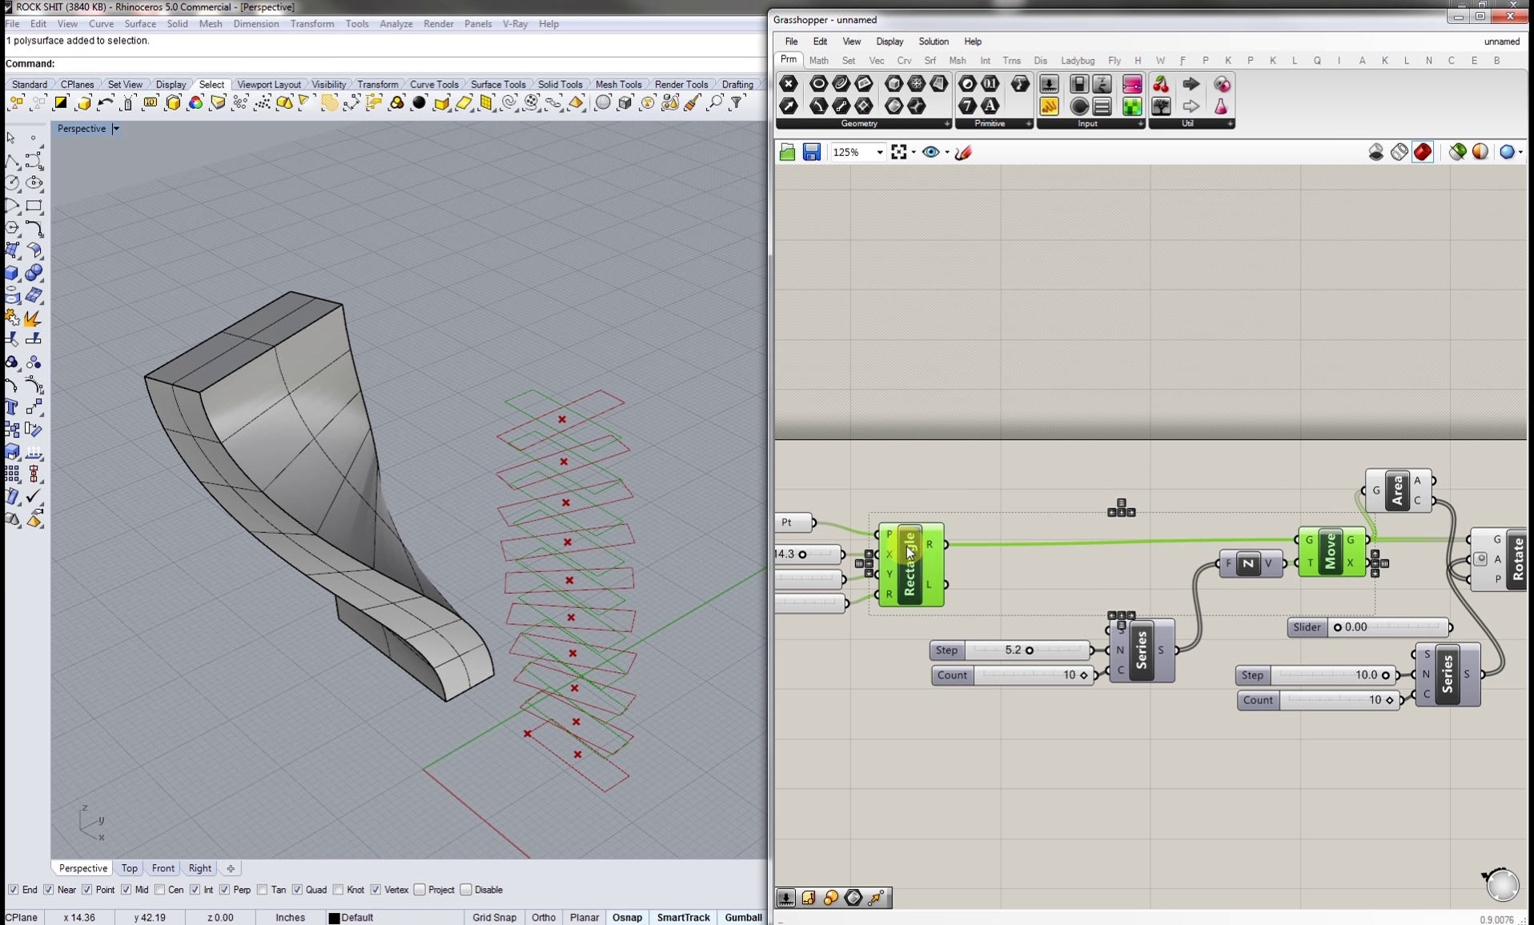
middle_click(978, 546)
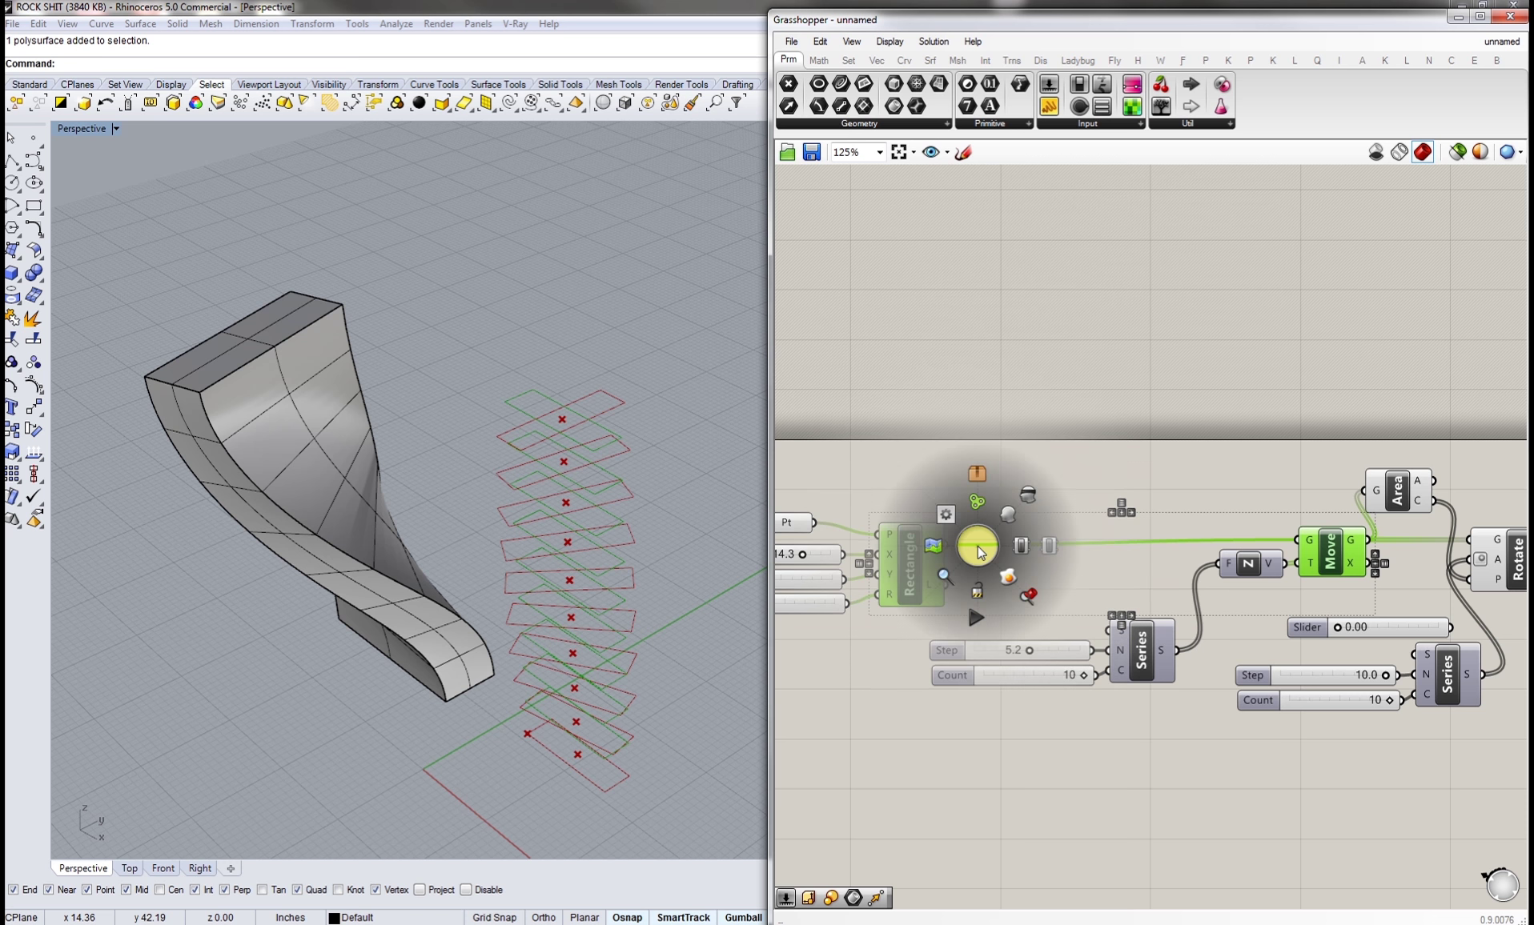
left_click(1028, 498)
left_click(1027, 504)
- Delete the disconnected 0.00 slider above the second Series' sliders
right_click_drag(1151, 631, 1001, 631)
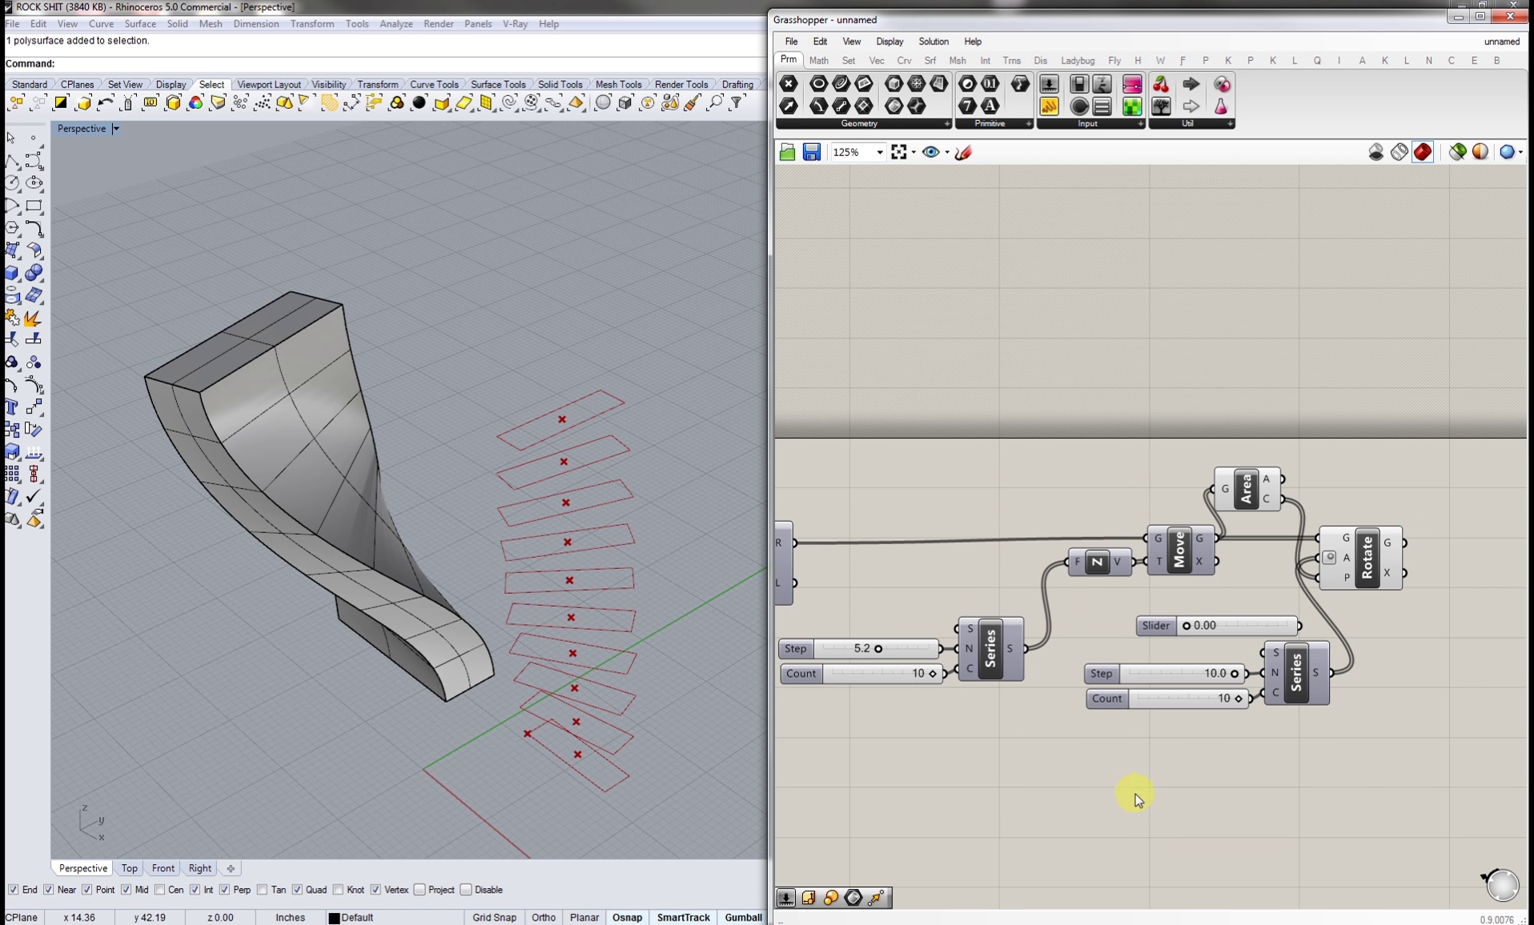
left_click(1204, 627)
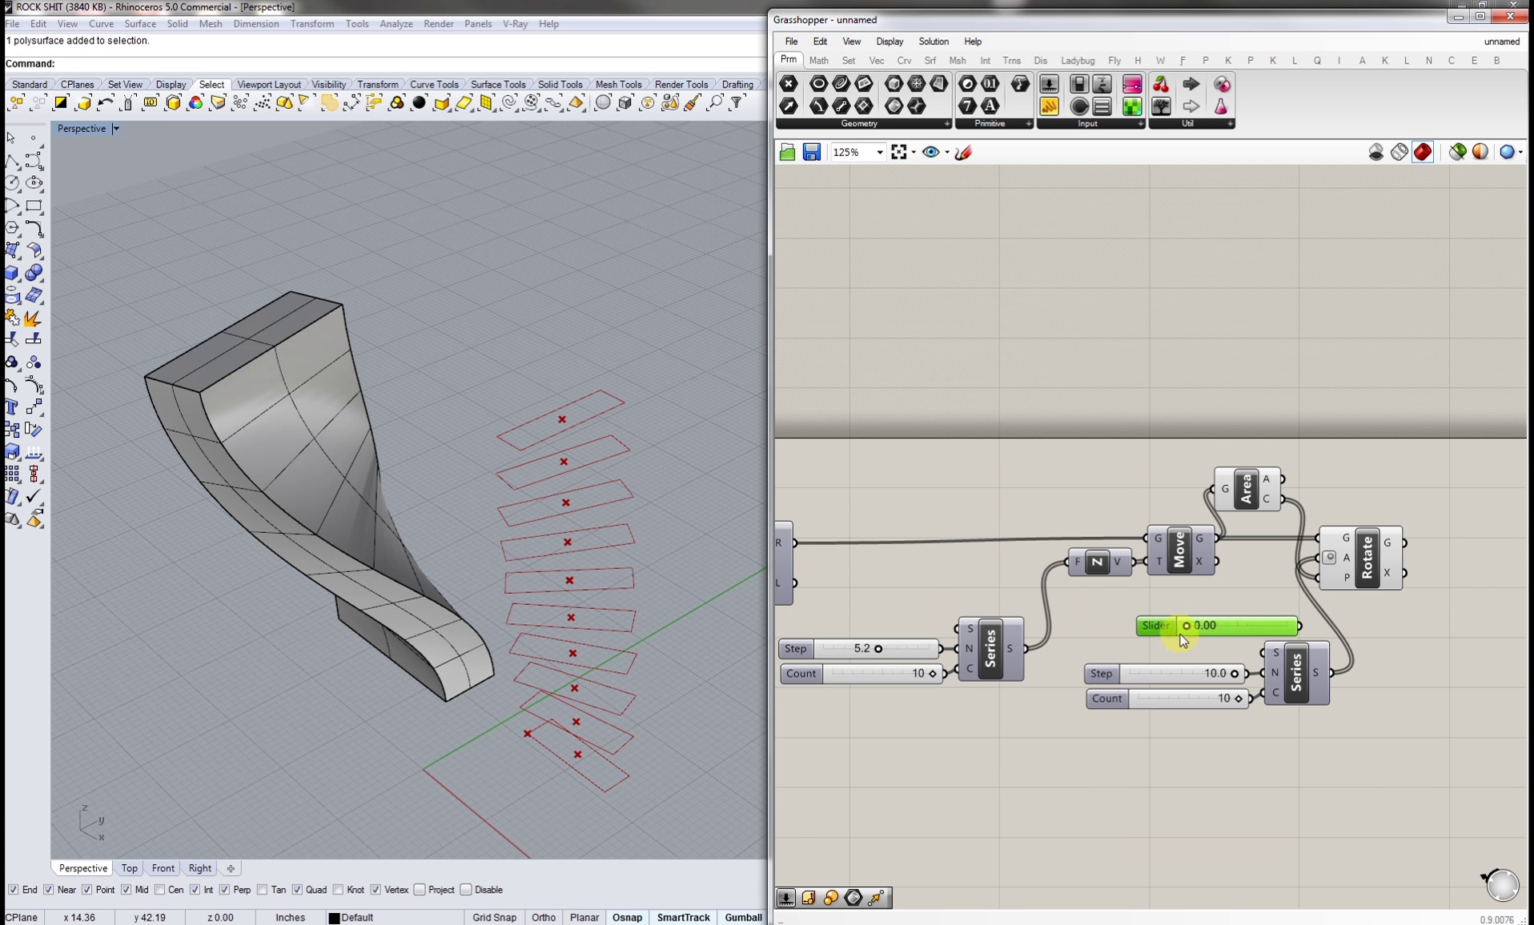
key("Delete")
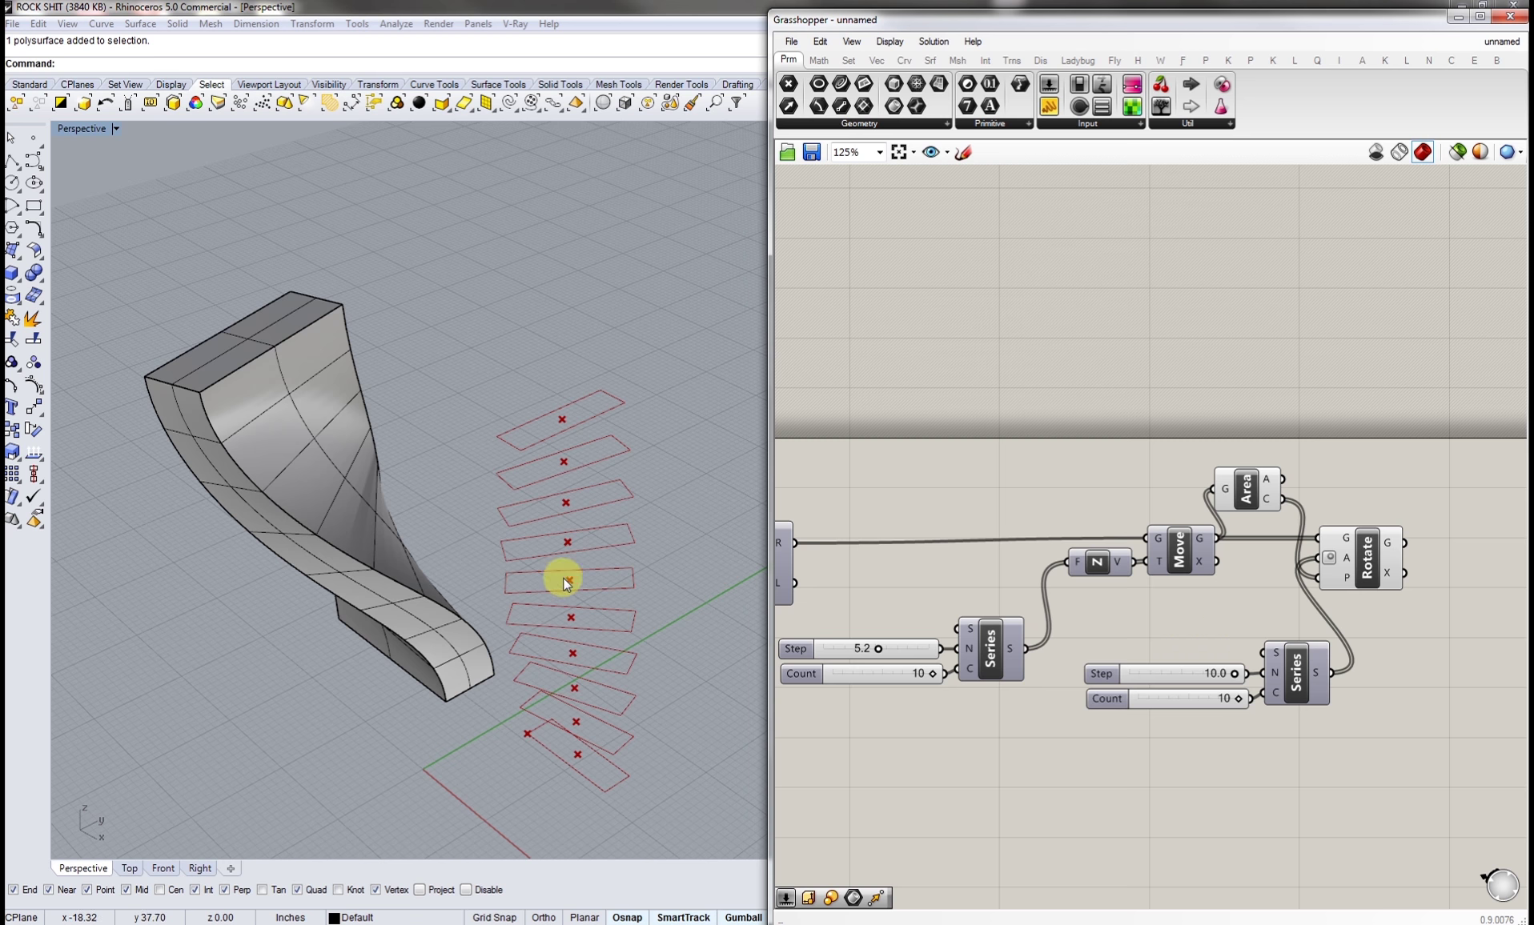
- Set the maximum of the second Series' Step slider to 90
right_click_drag(564, 578, 607, 704)
scroll(617, 638, "up", 5)
scroll(606, 630, "down", 3)
right_click_drag(606, 630, 497, 400)
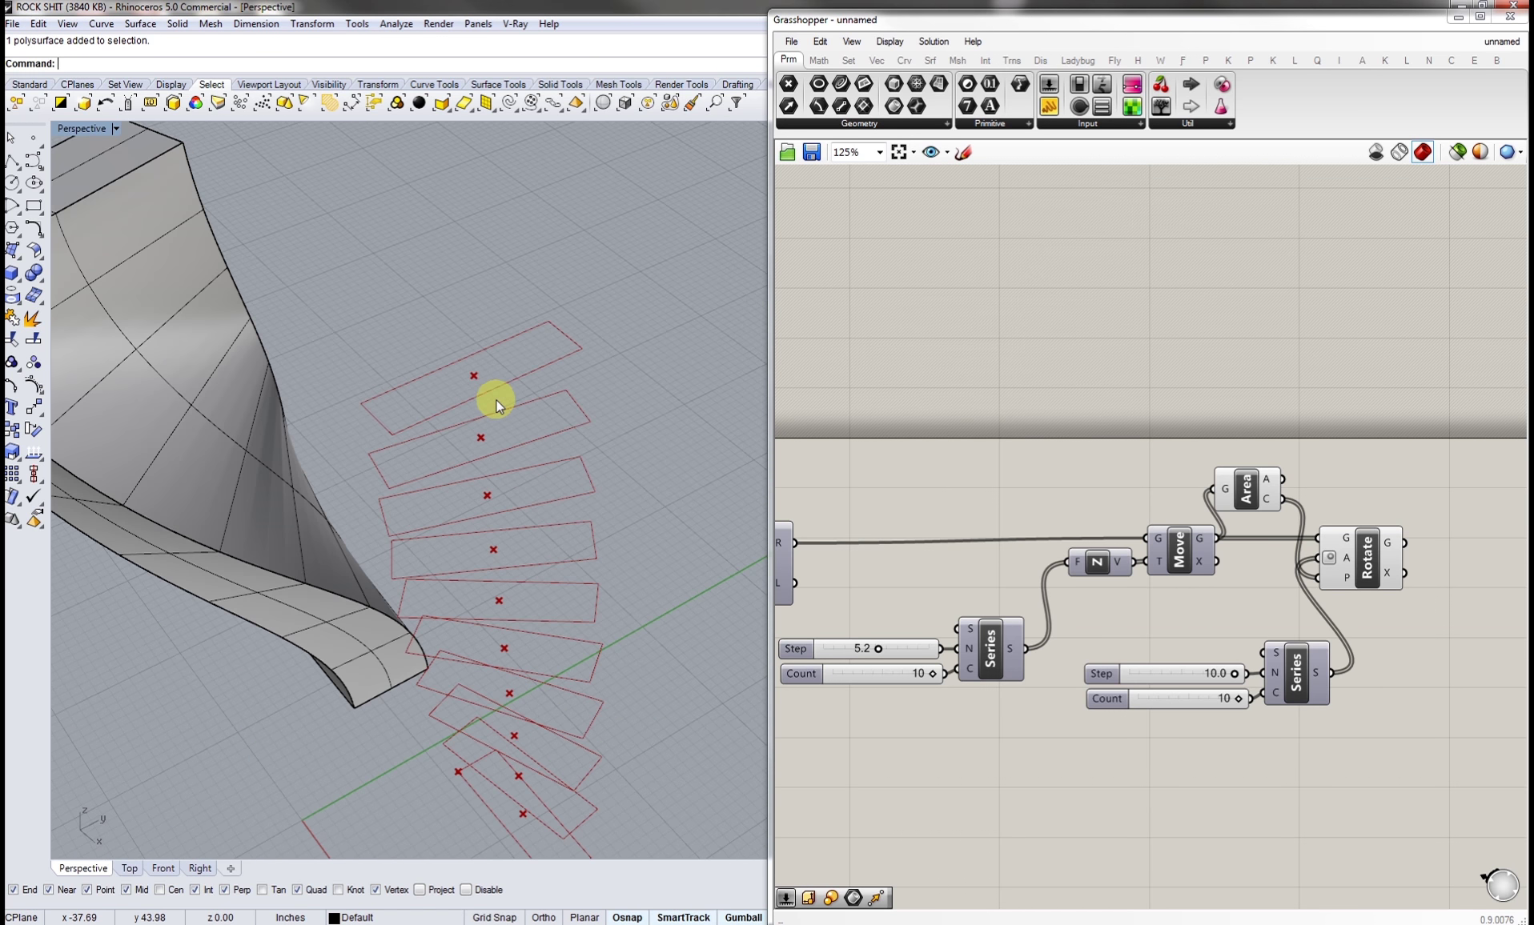
double_click(1109, 677)
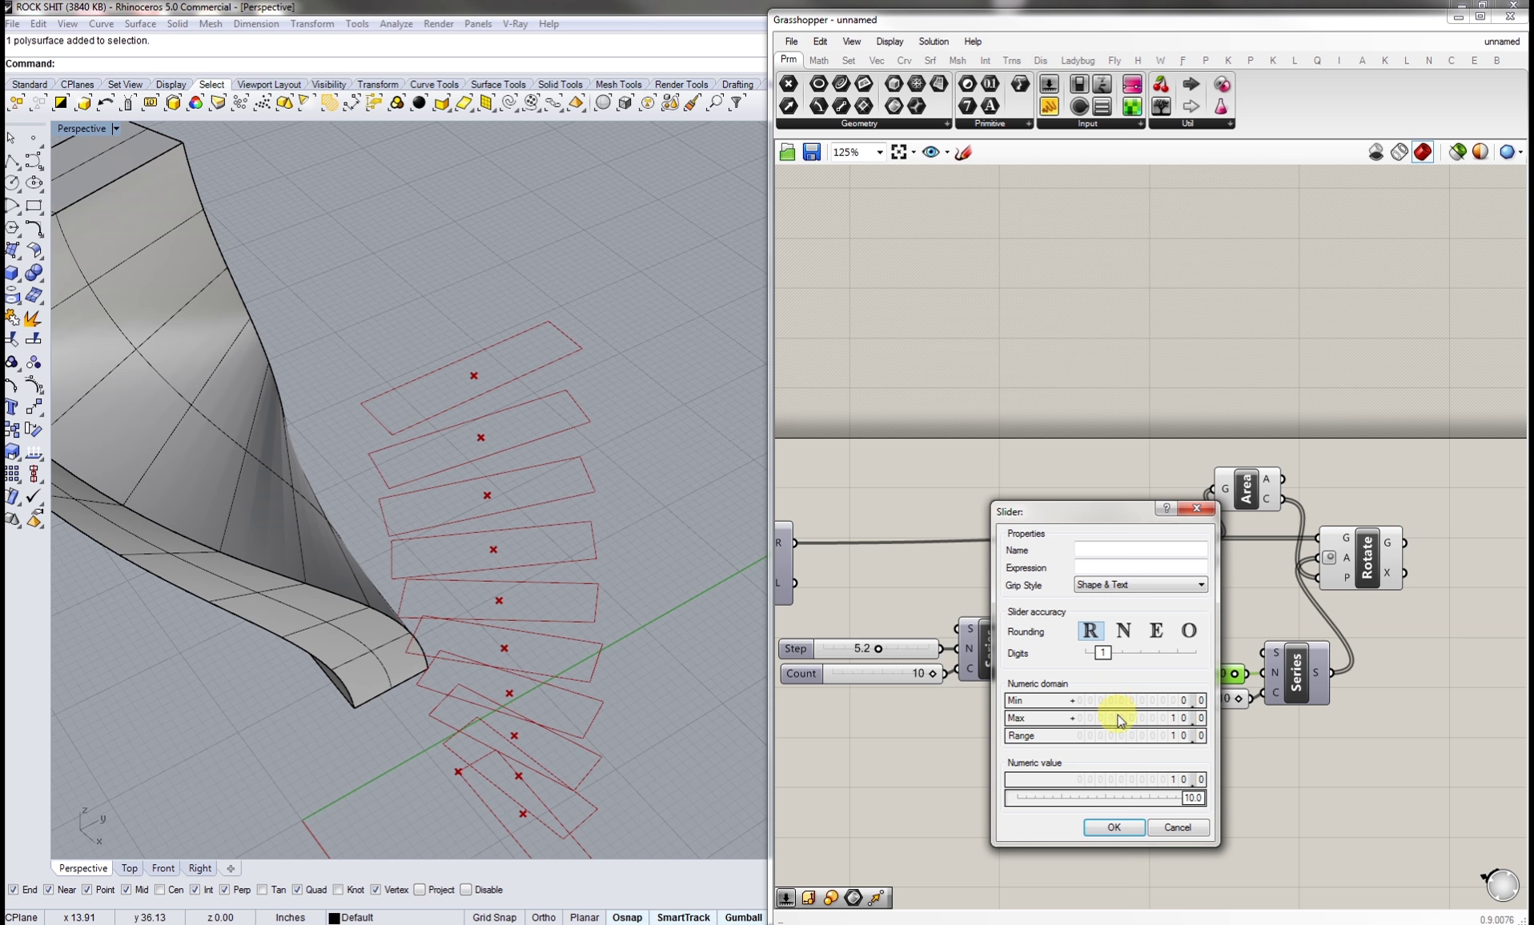
left_click(1190, 832)
double_click(1102, 673)
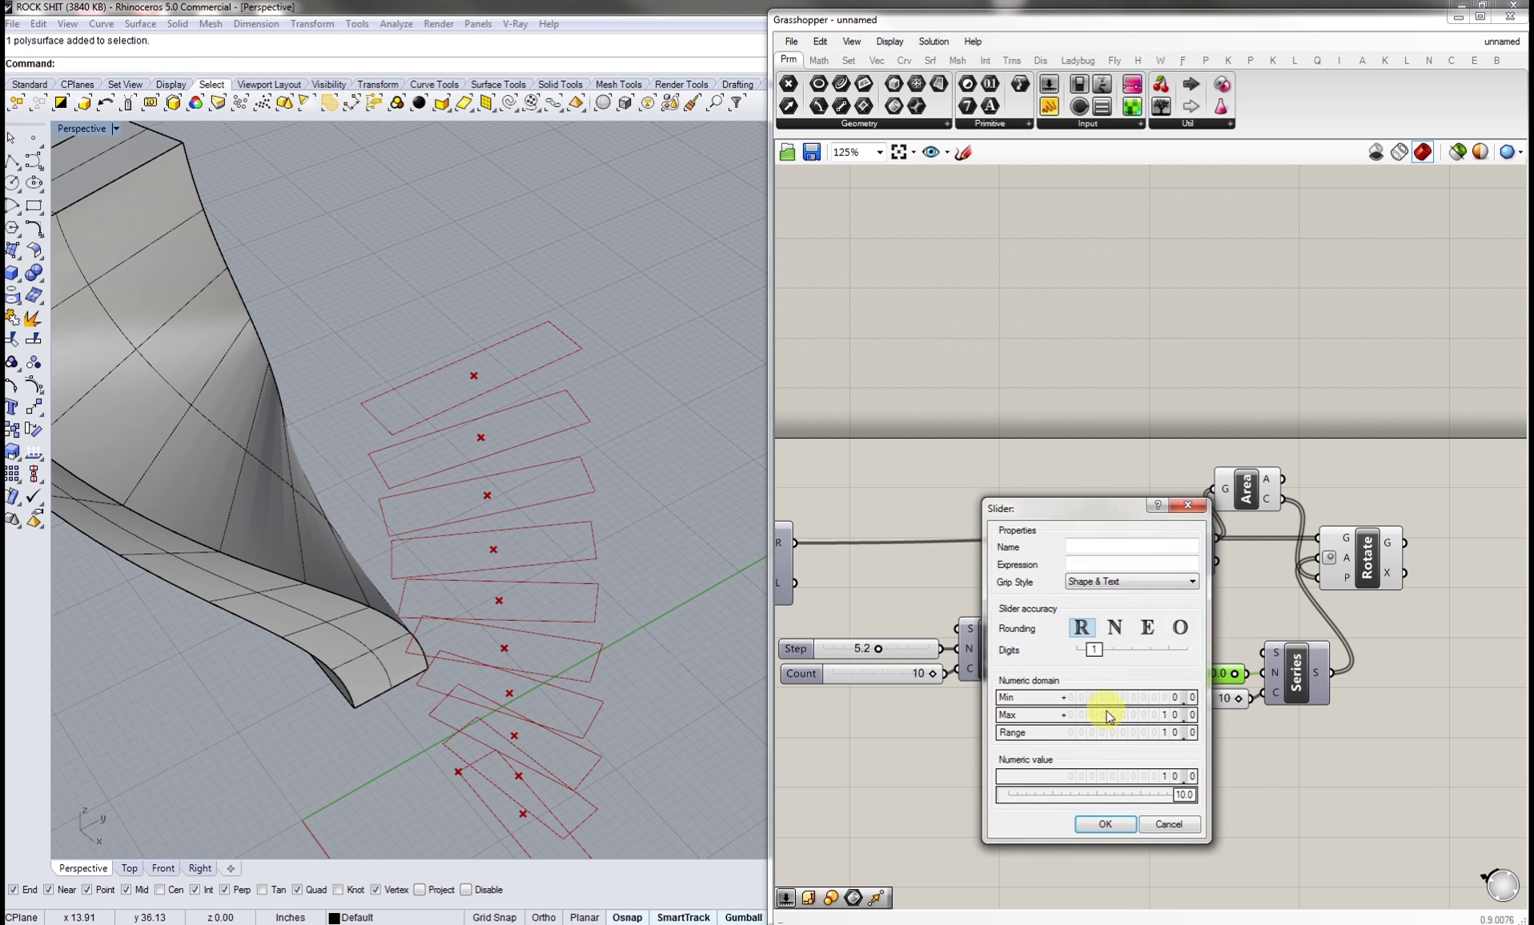
double_click(1109, 717)
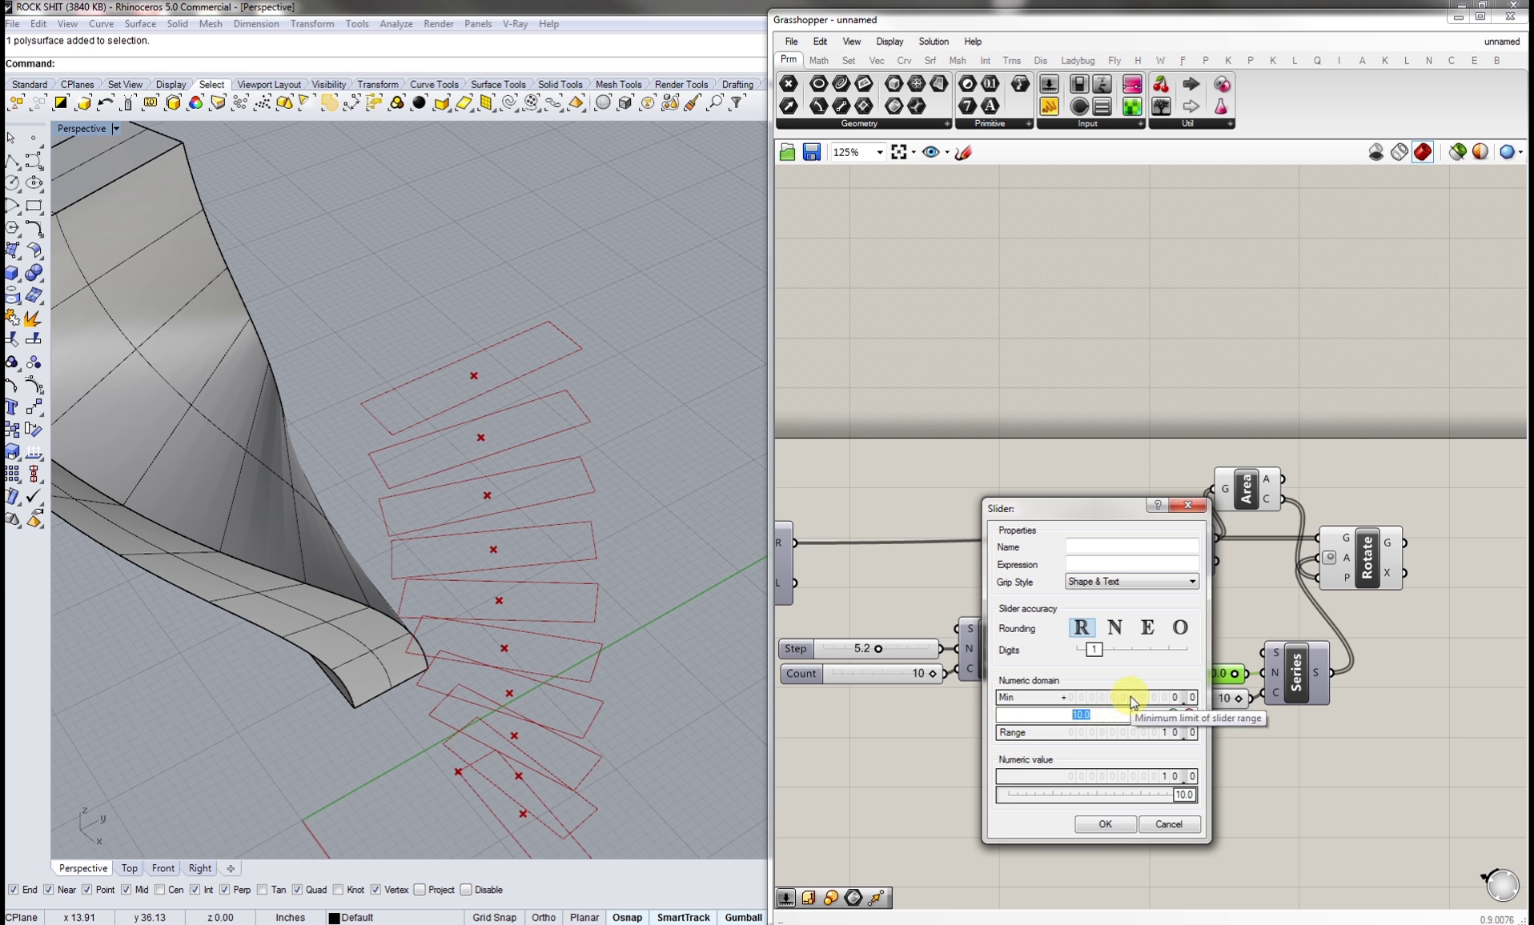
type("90.0")
key("Return")
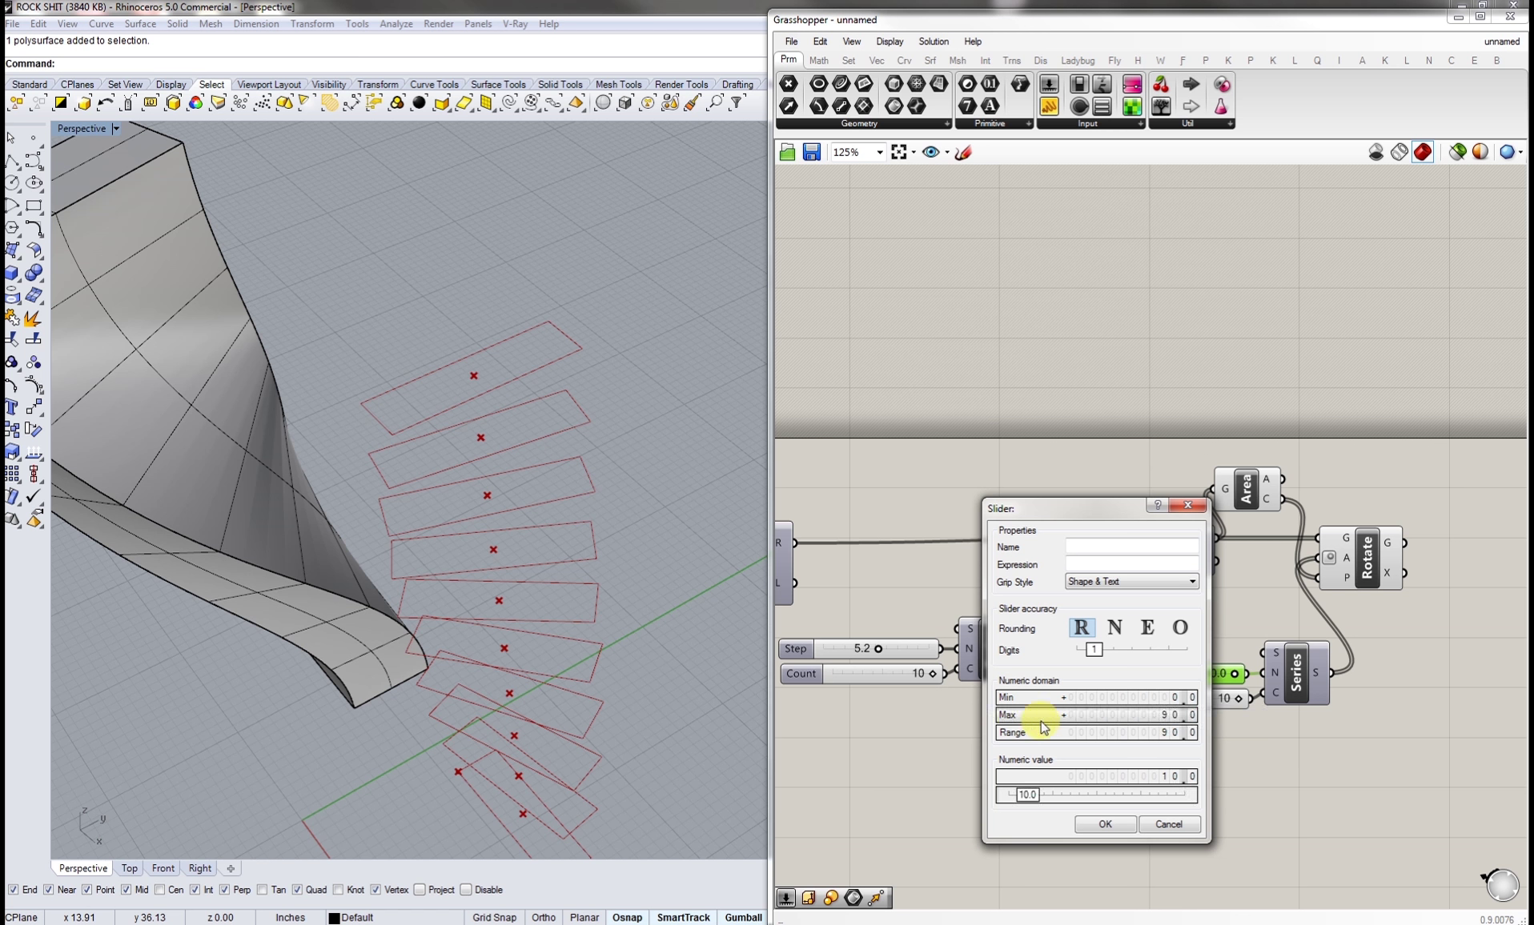
left_click(1109, 825)
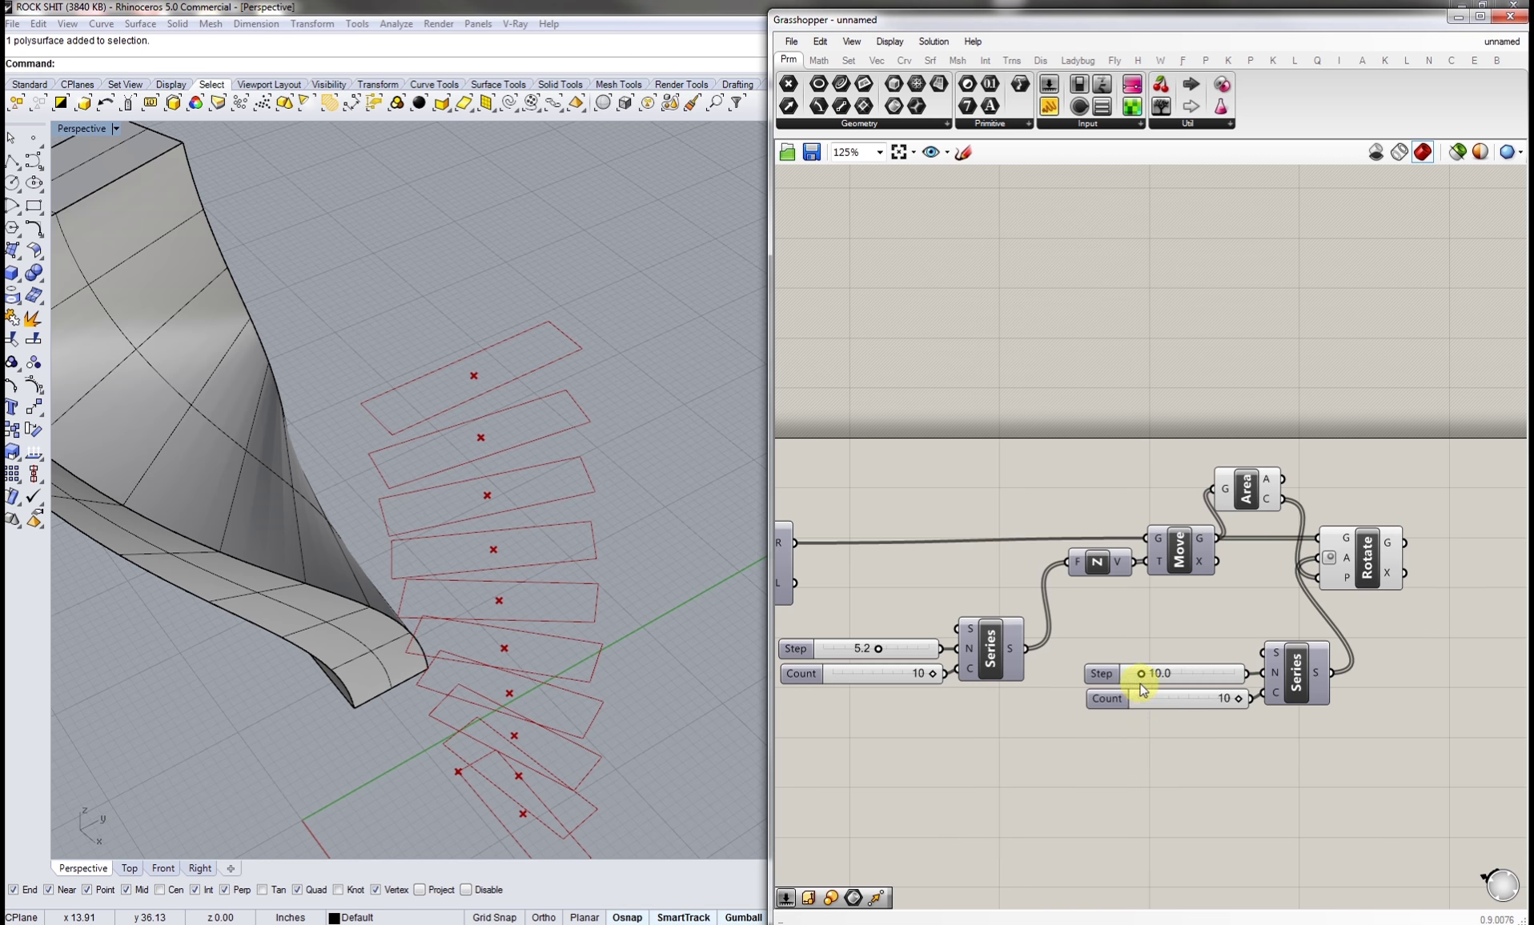
- Set the Step slider of the second Series, which drives the rotation angle, to 32.6
left_click_drag(1143, 678, 1169, 677)
right_click_drag(571, 660, 577, 487)
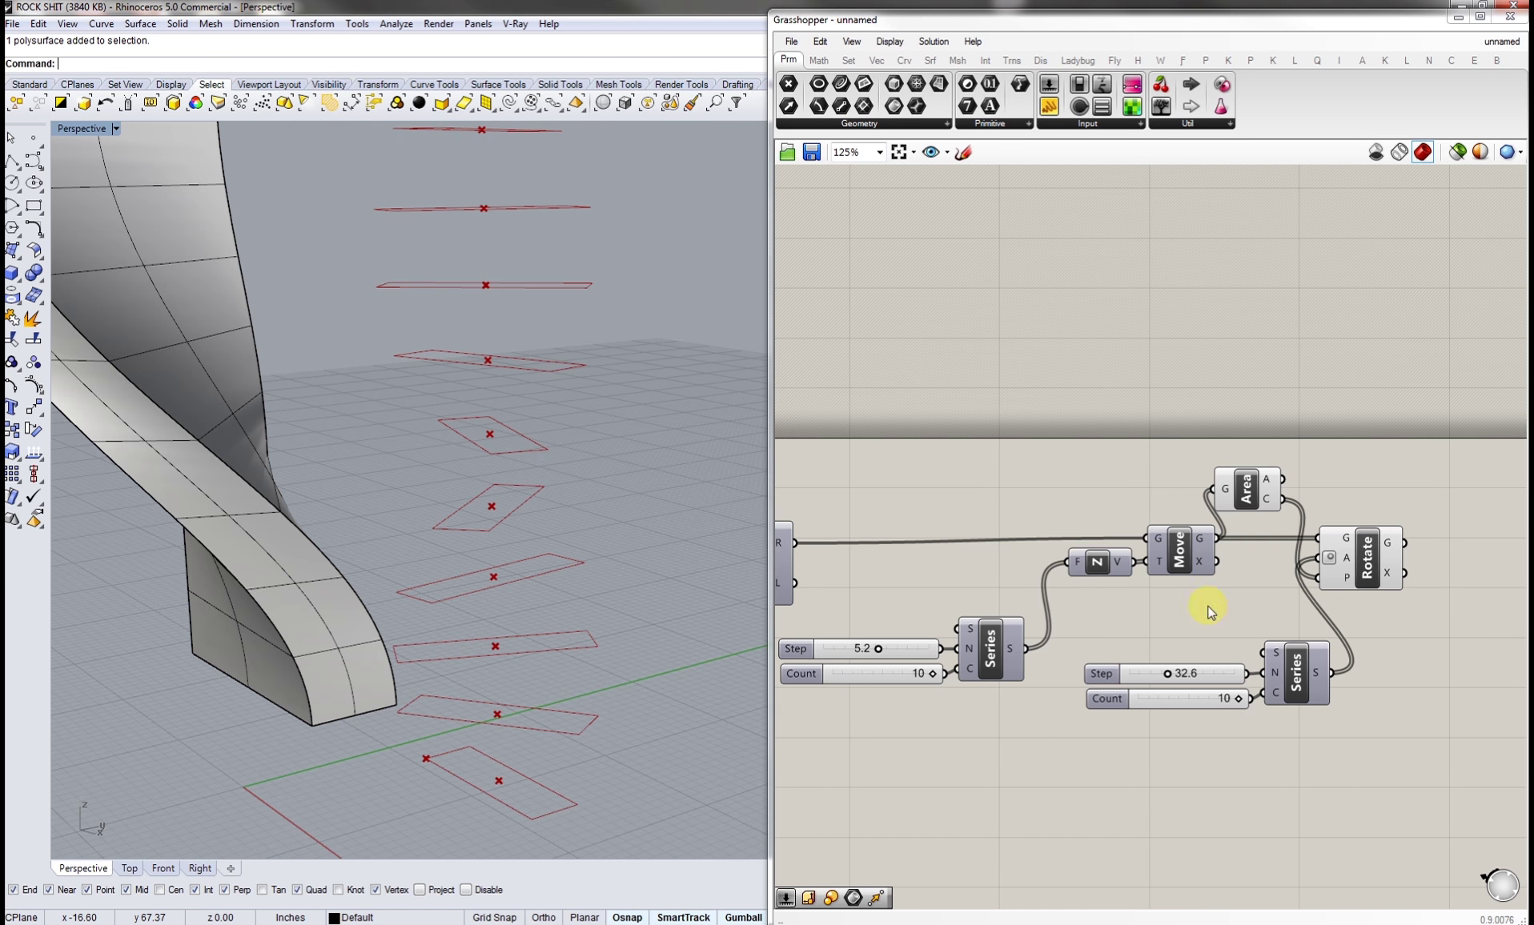
right_click_drag(1208, 613, 1068, 644)
right_click_drag(473, 545, 608, 597)
- Add a Loft component beside Rotate and connect Rotate's G output to its C input
double_click(1343, 587)
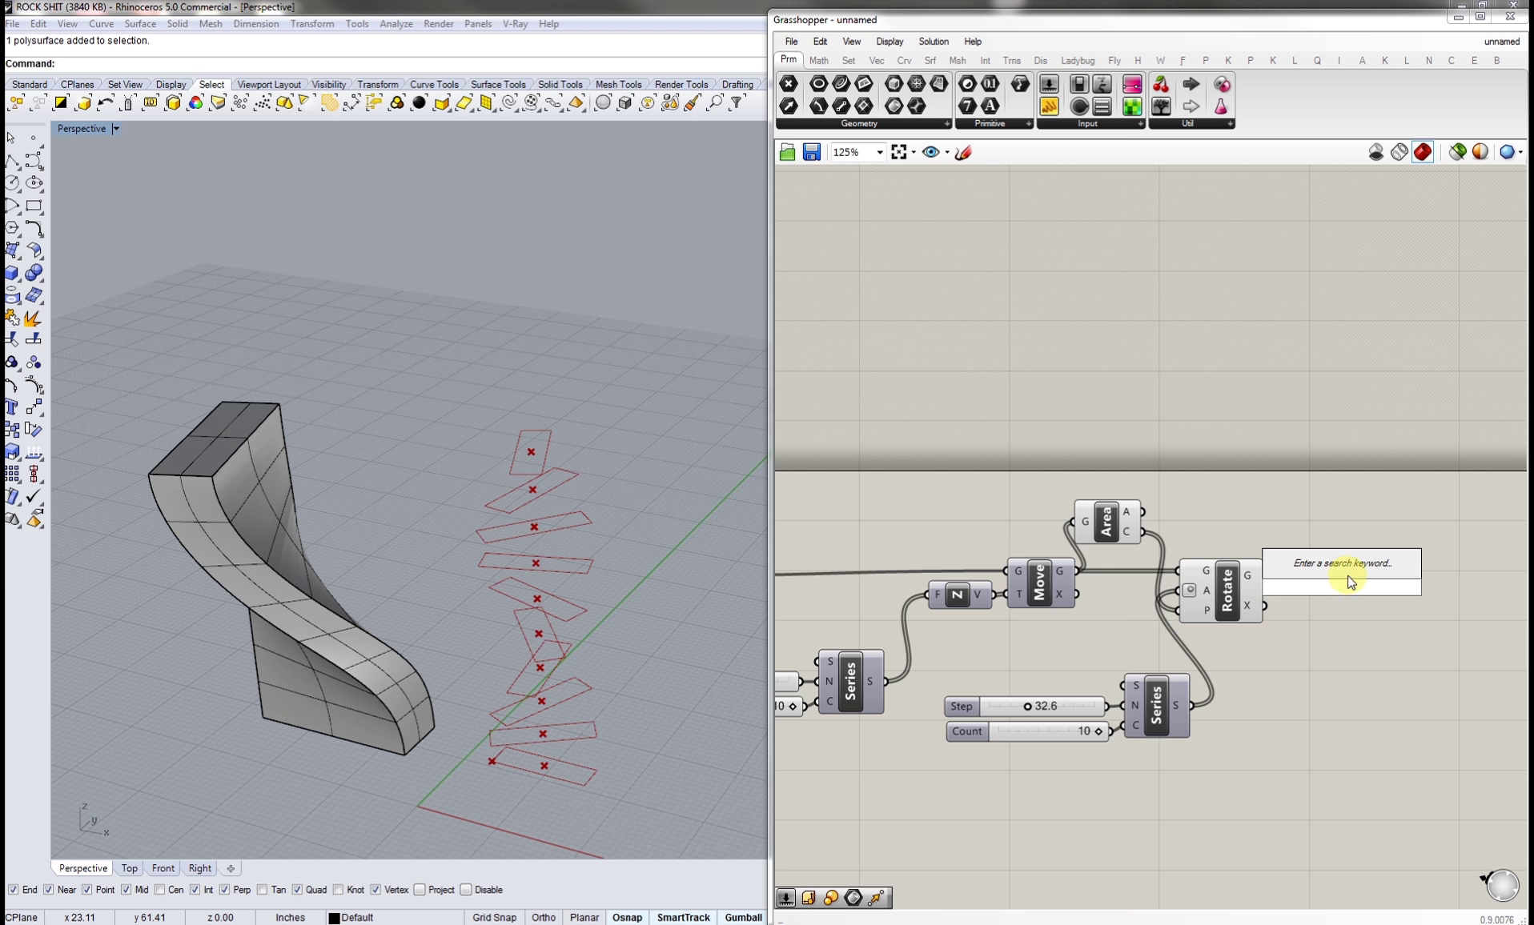
type("loft")
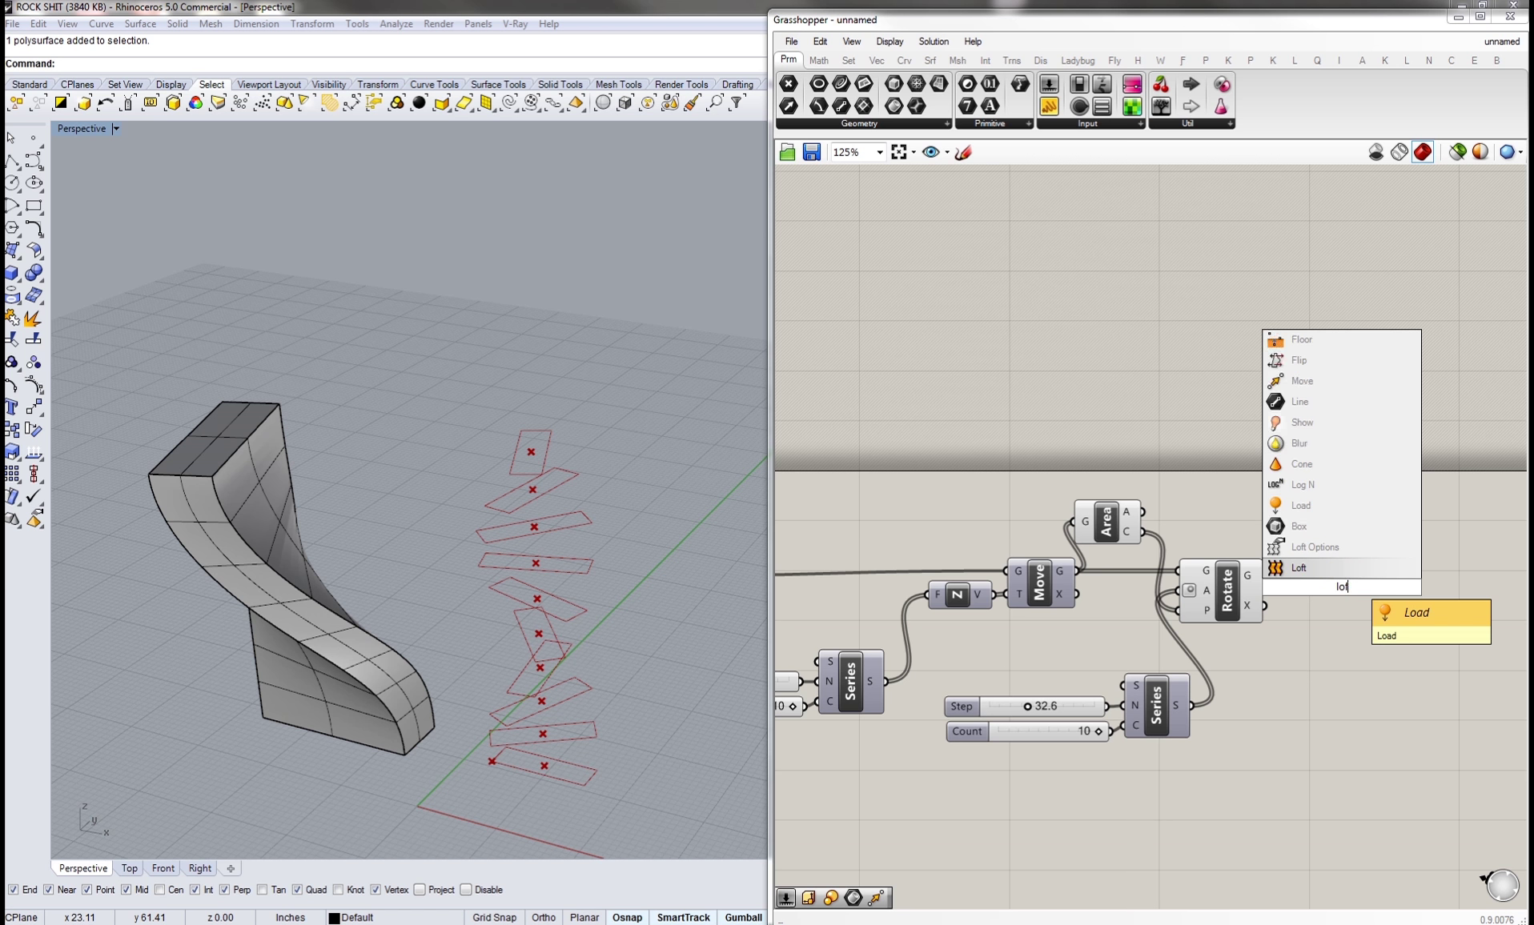
left_click(1322, 568)
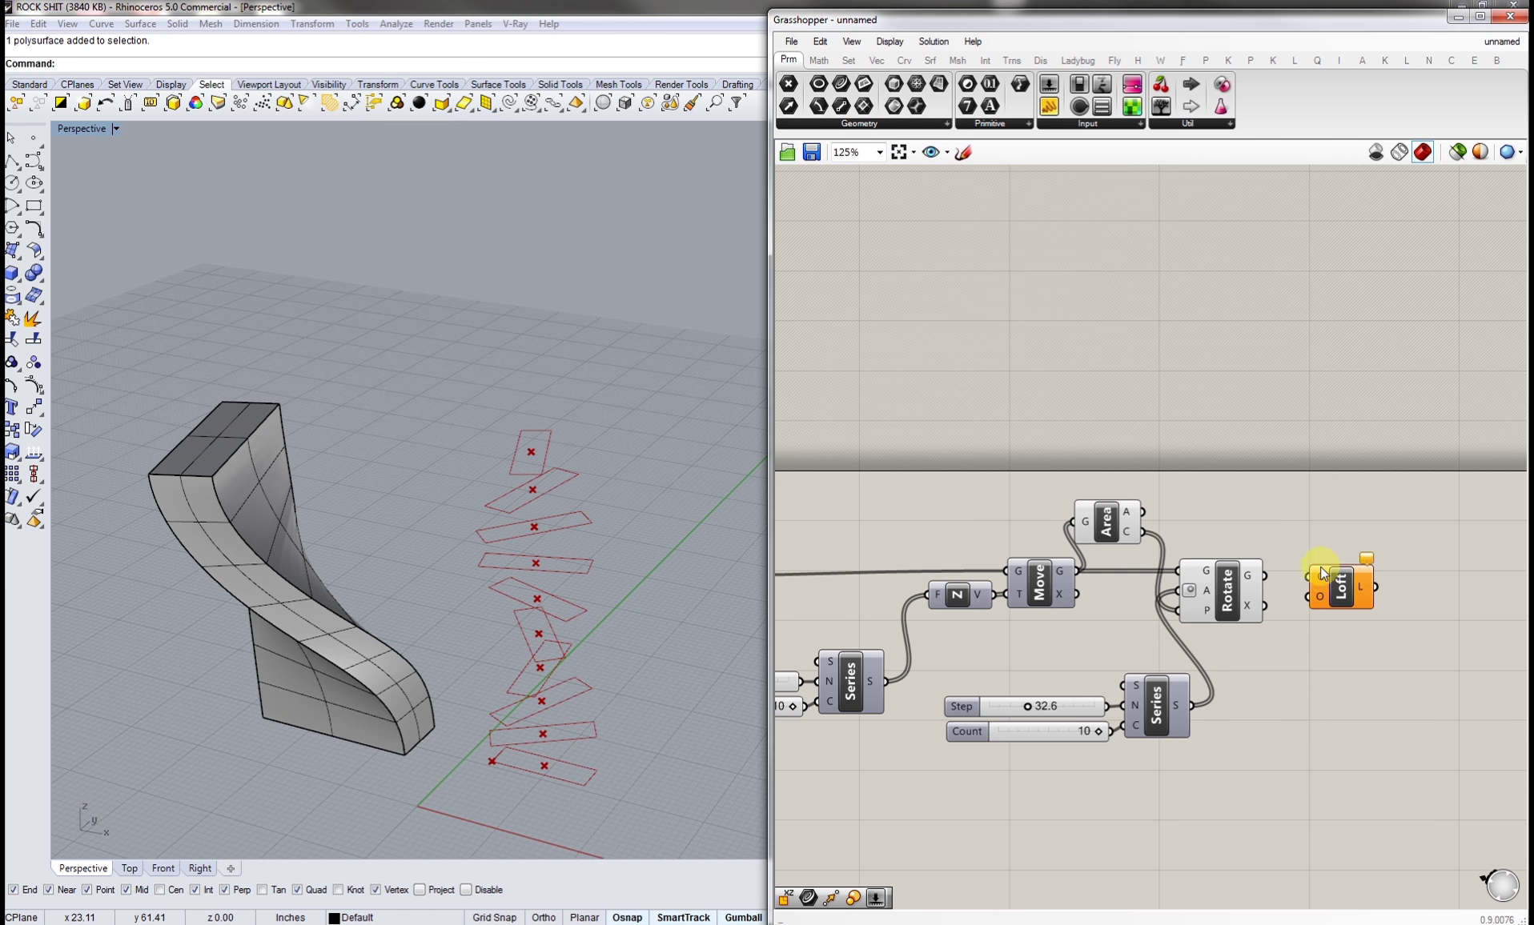
left_click(1354, 574)
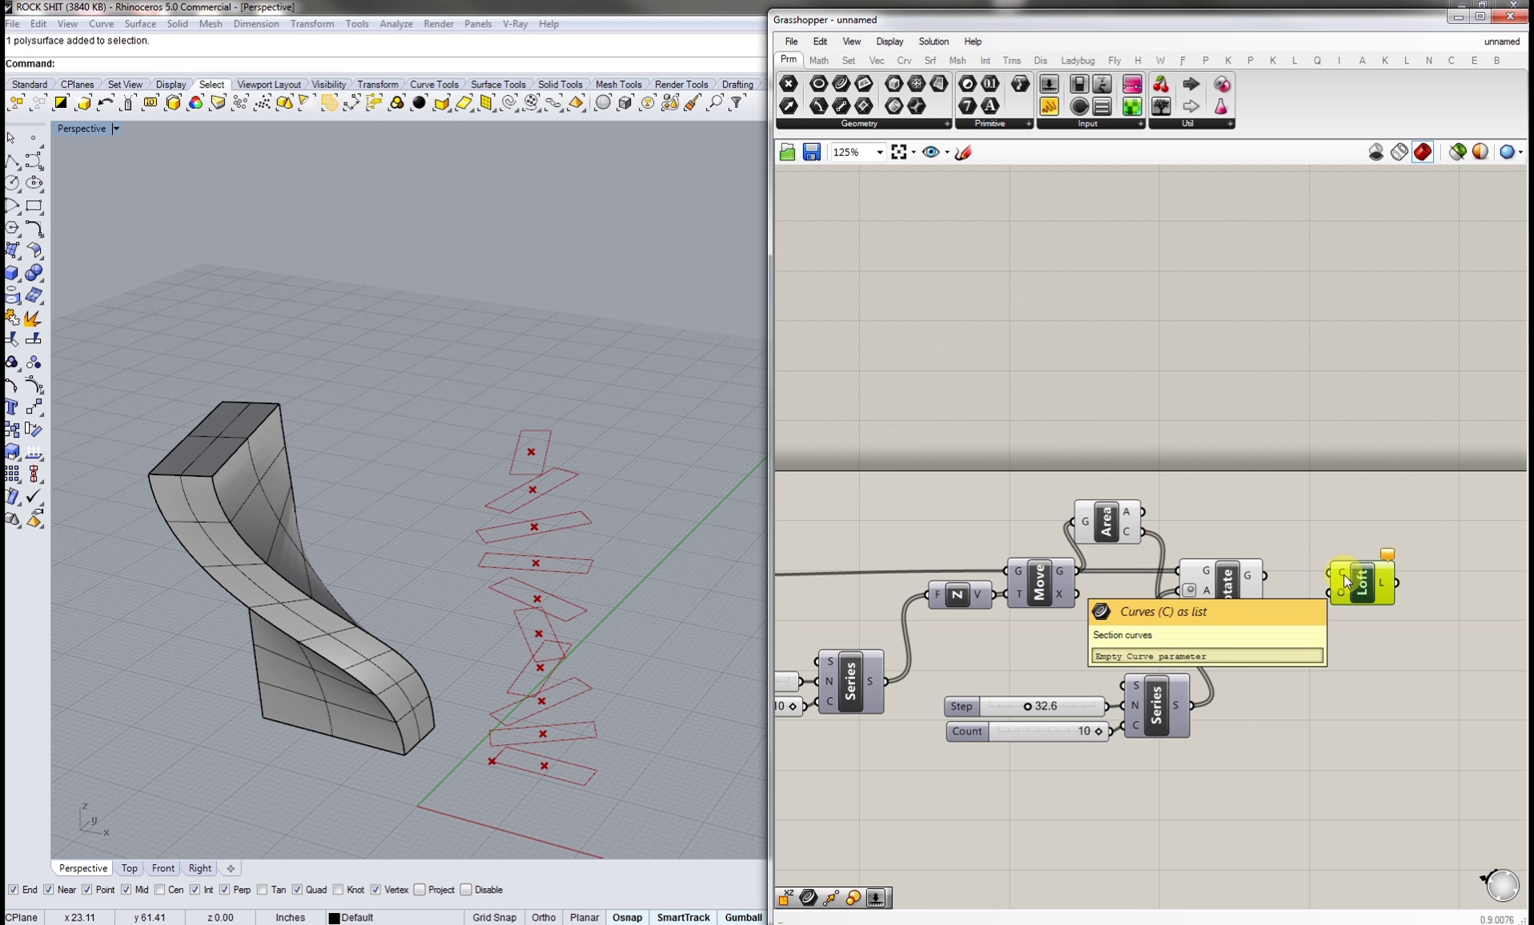
left_click_drag(1341, 574, 1266, 574)
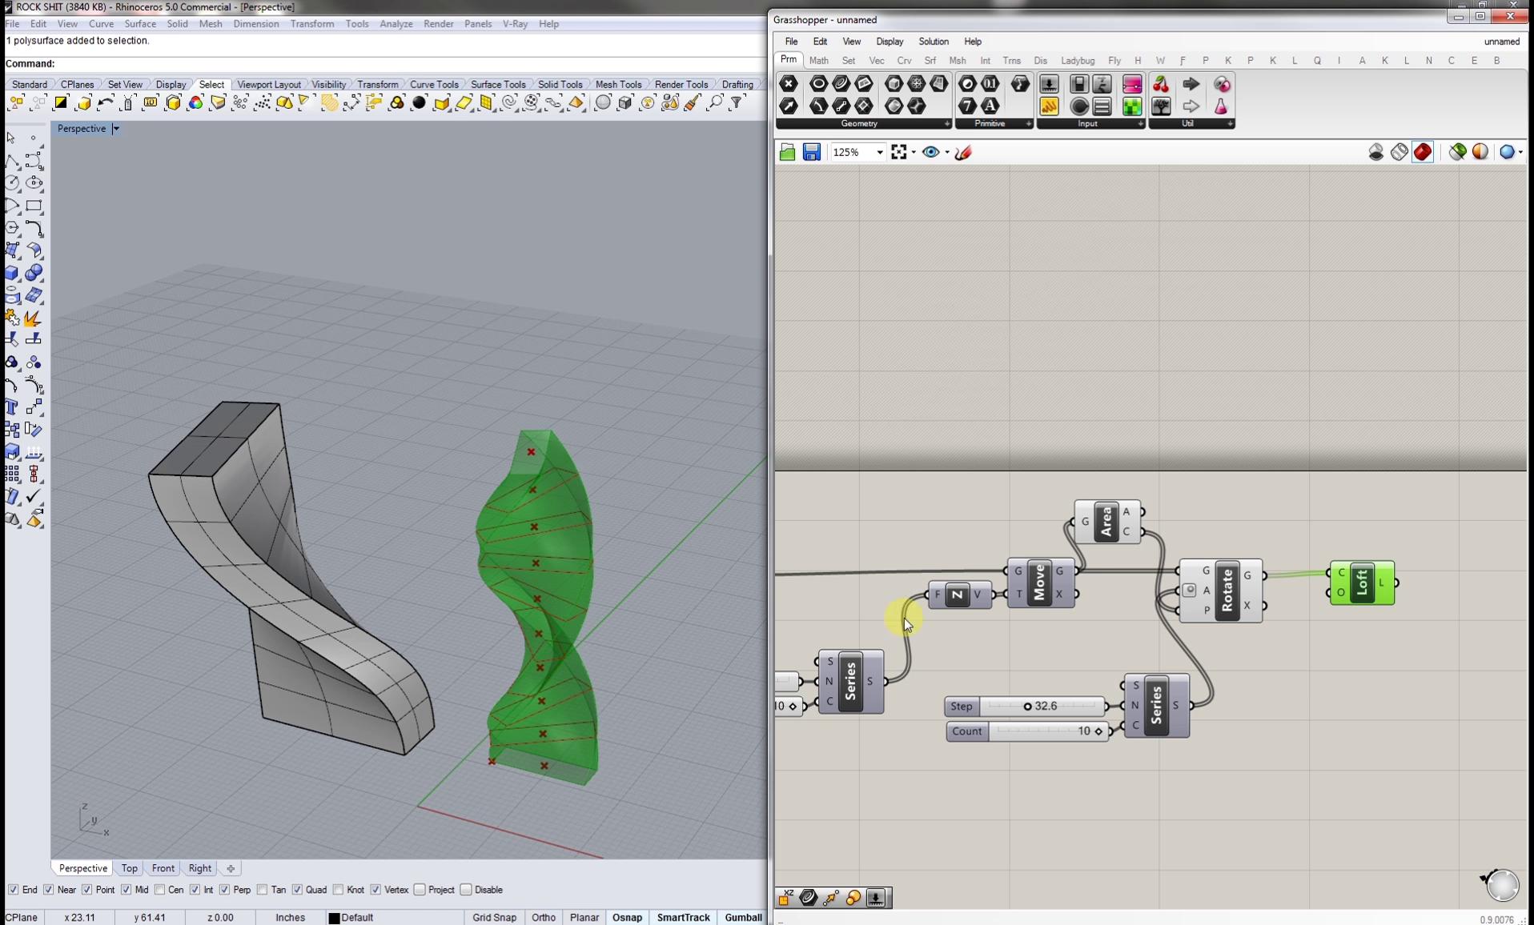
right_click_drag(512, 640, 550, 615)
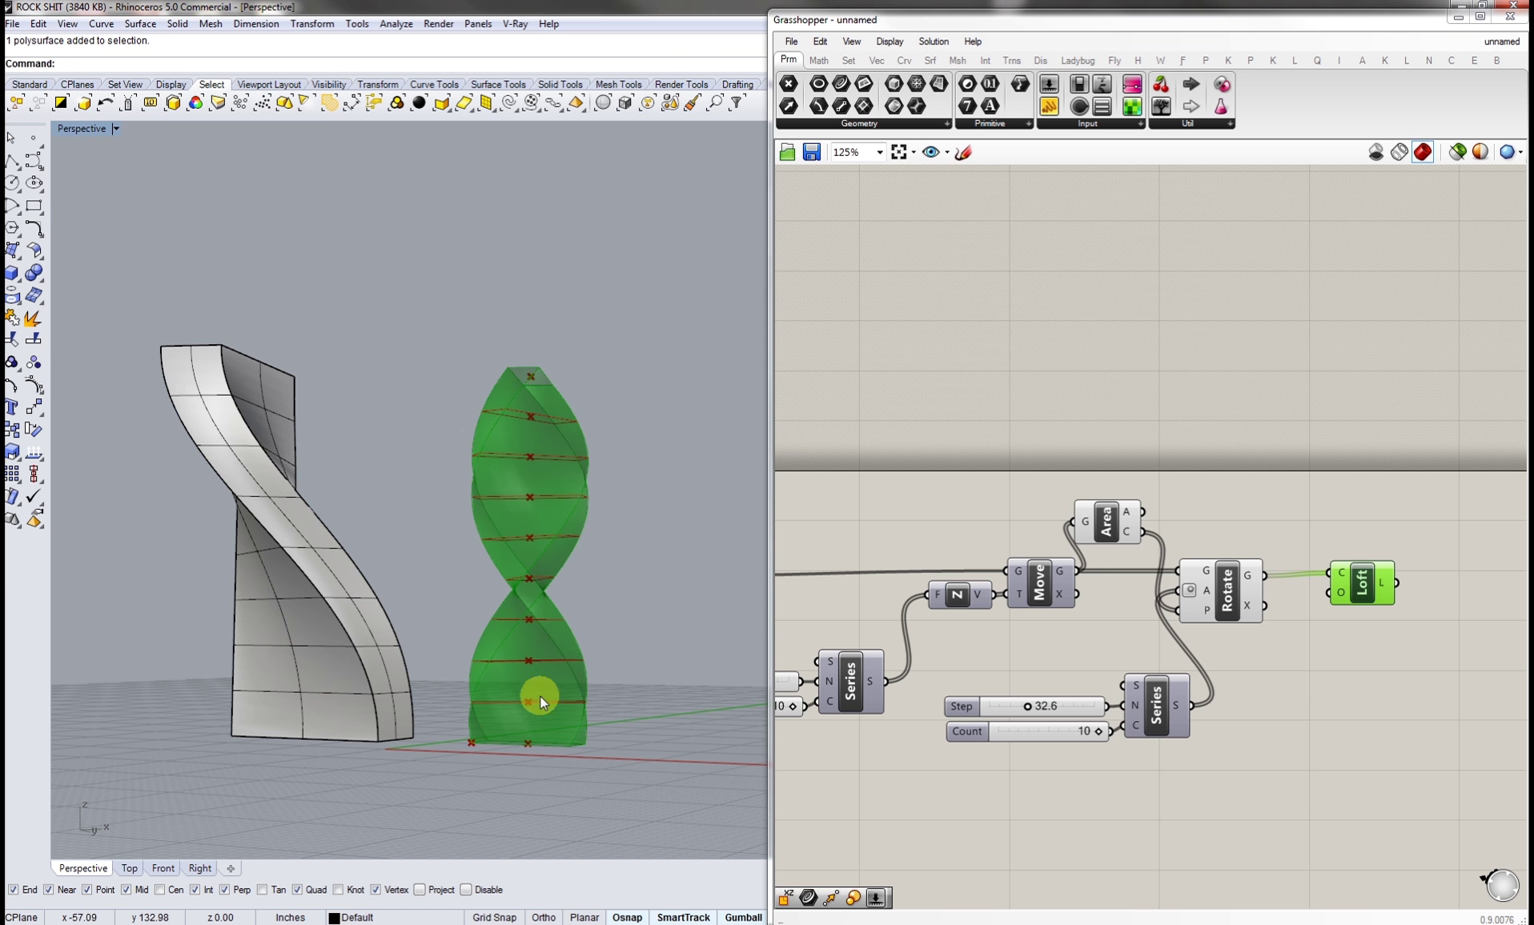
left_click(1351, 681)
left_click_drag(1356, 590, 1370, 594)
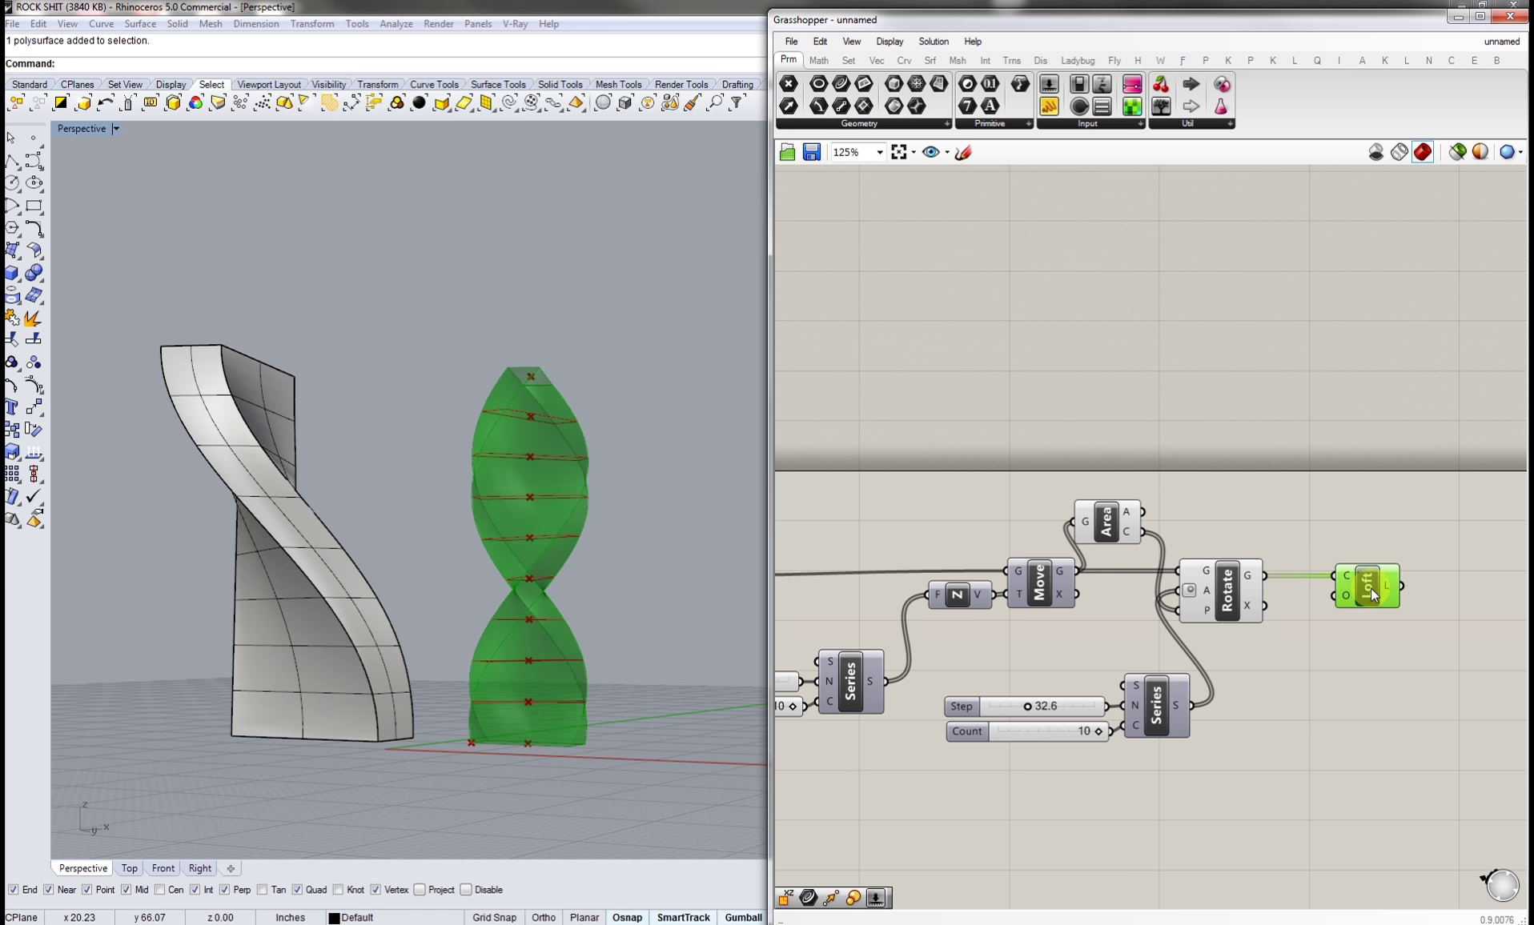
- Disable the preview of the Rotate component
left_click(1233, 589)
middle_click(1233, 589)
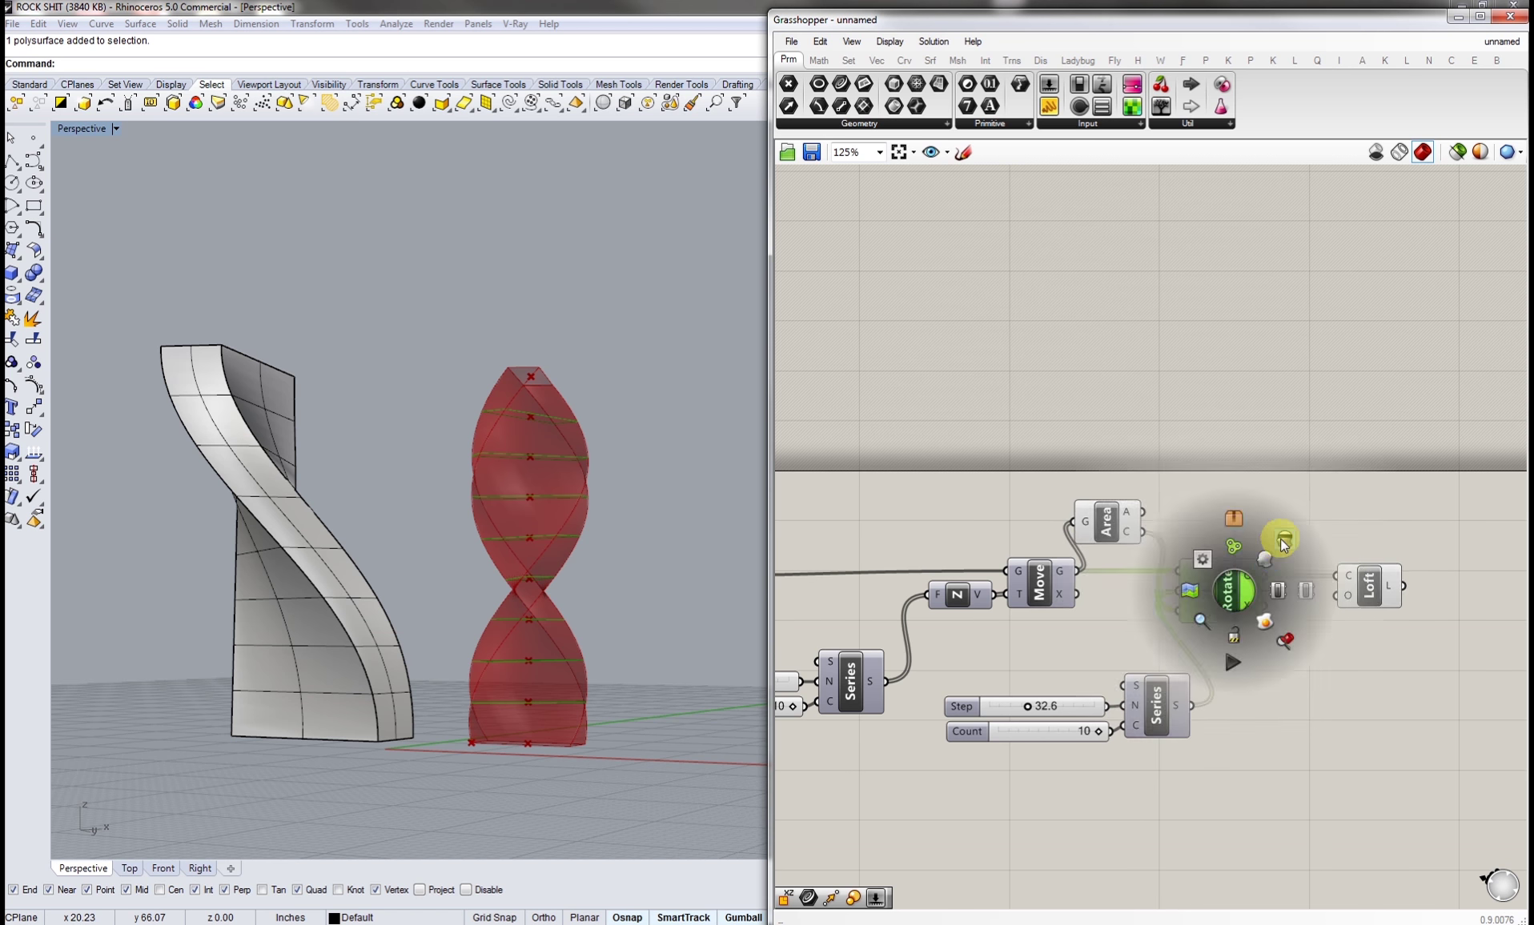
left_click(1281, 538)
left_click(1327, 495)
- Add a Cap Holes component beside Loft and connect Loft's L output to its B input
right_click_drag(1318, 520, 1192, 545)
double_click(1362, 601)
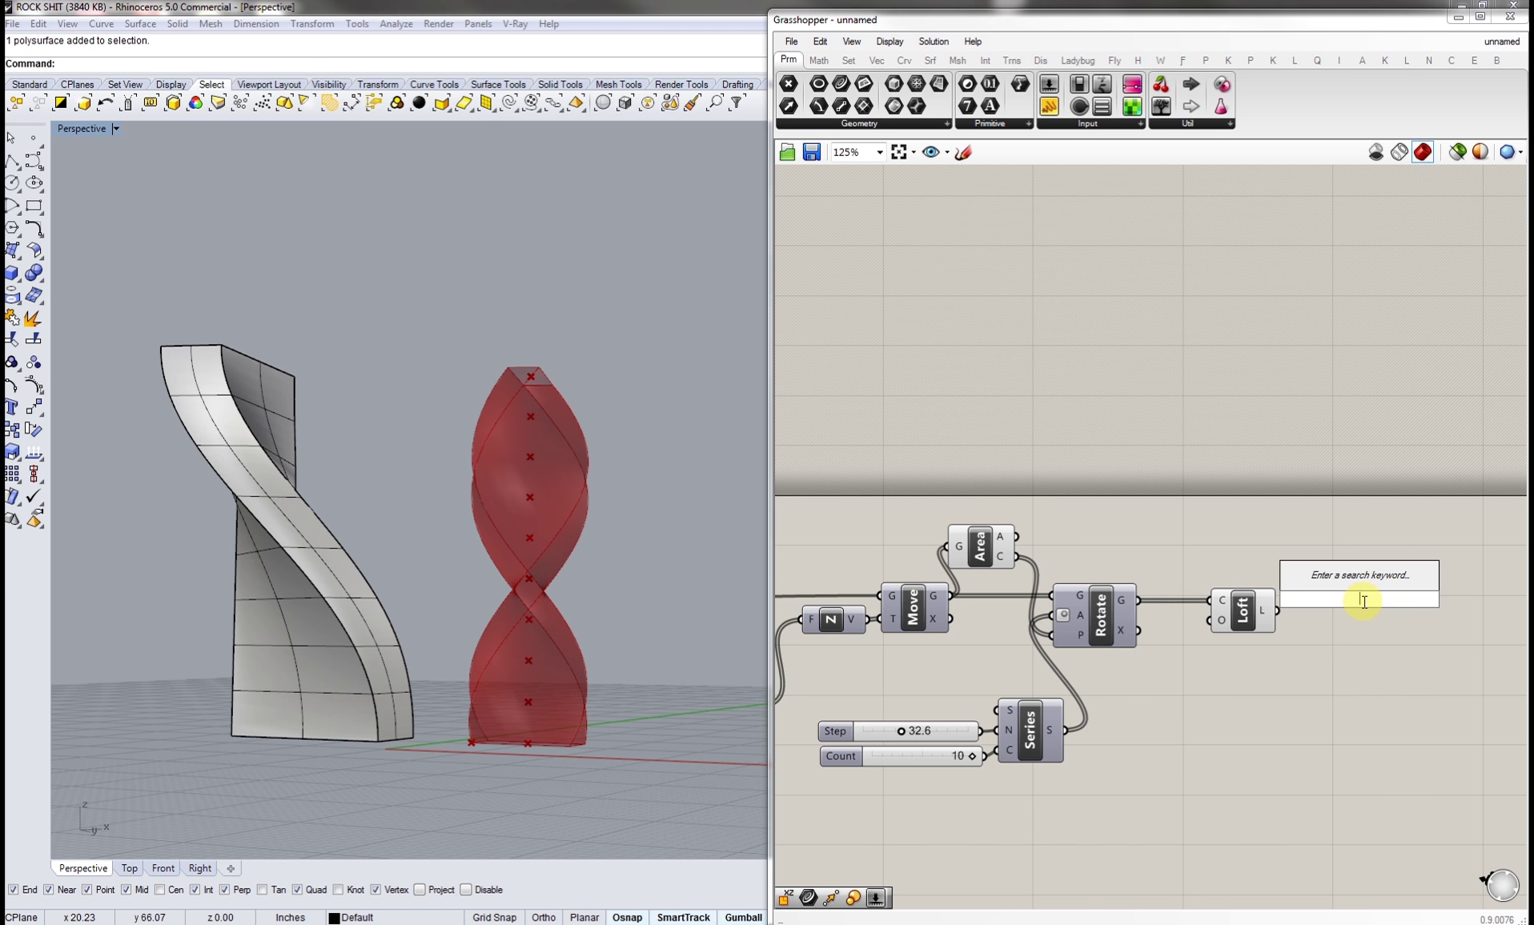
type("cap")
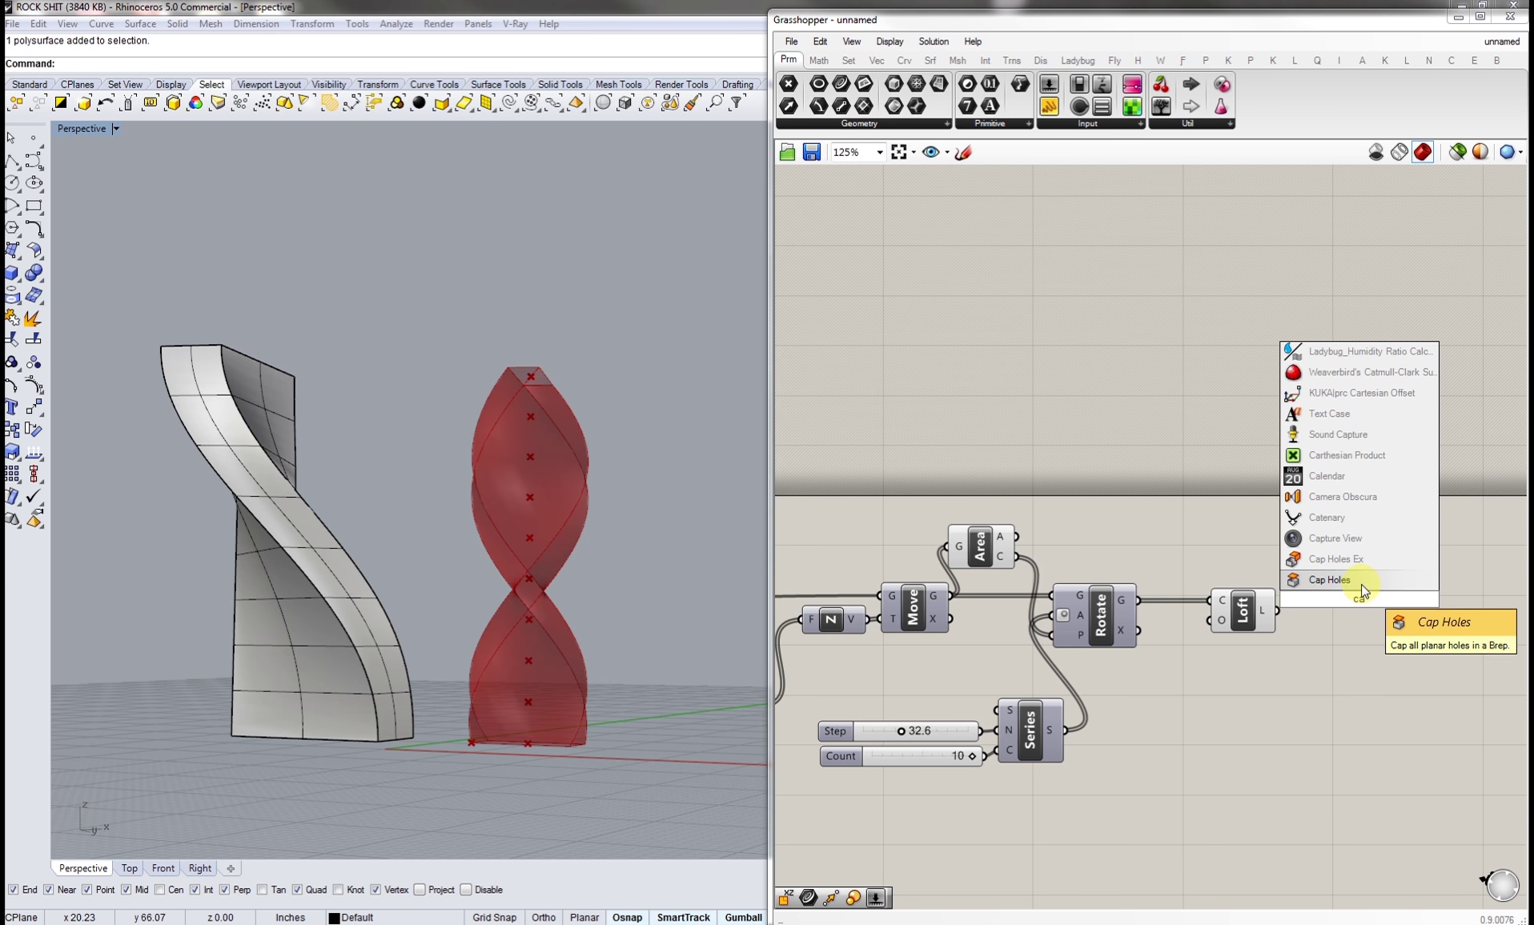
key("Return")
left_click_drag(1363, 608, 1256, 611)
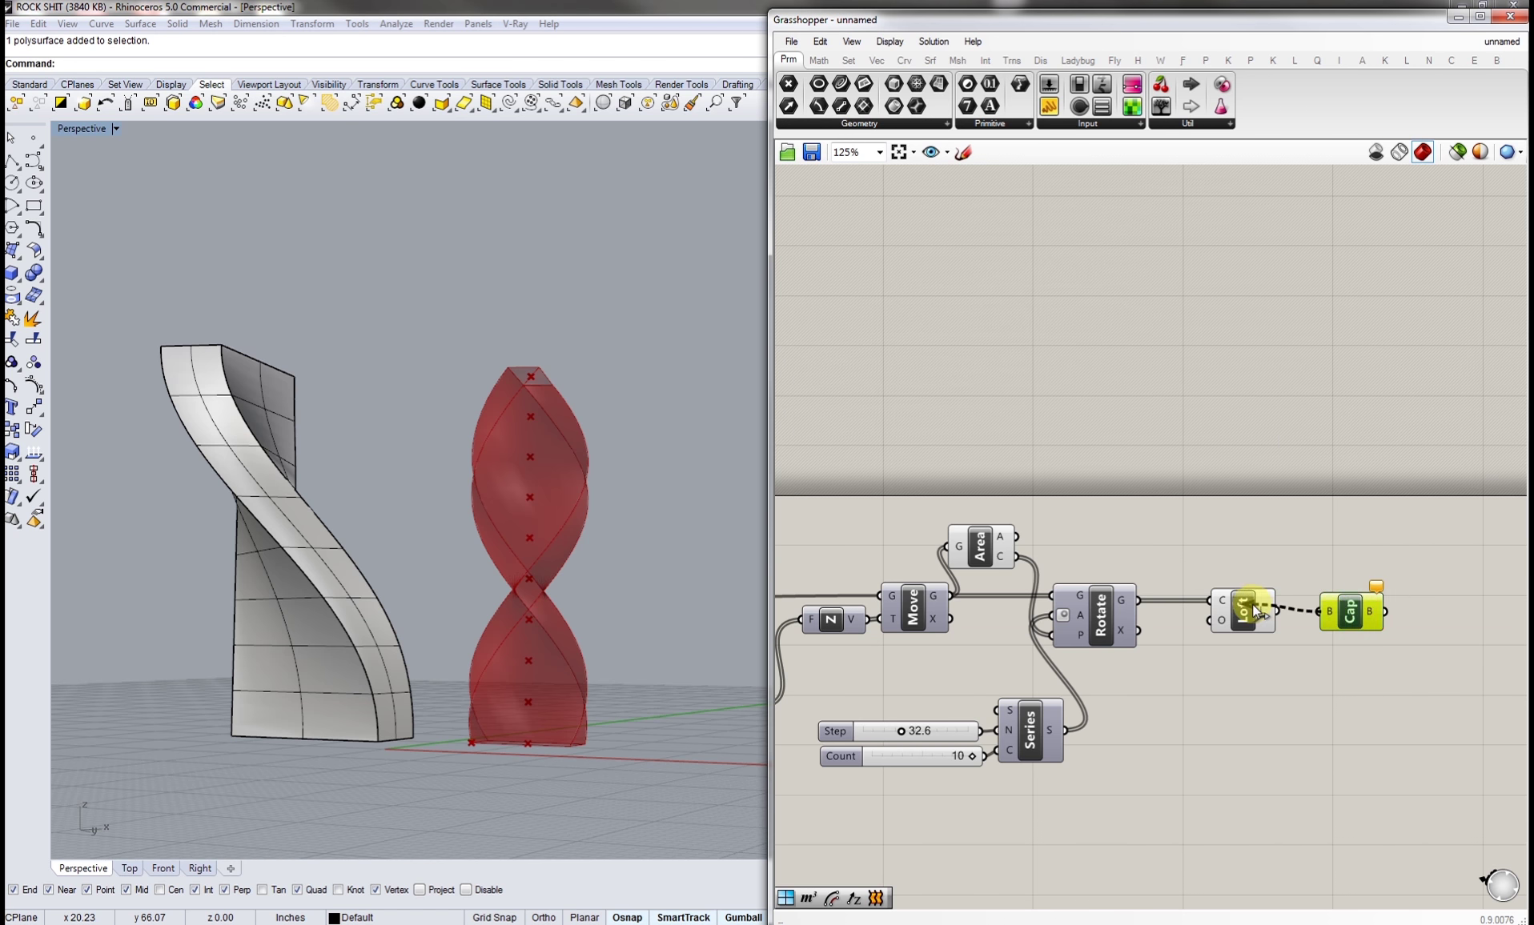
left_click(1352, 614)
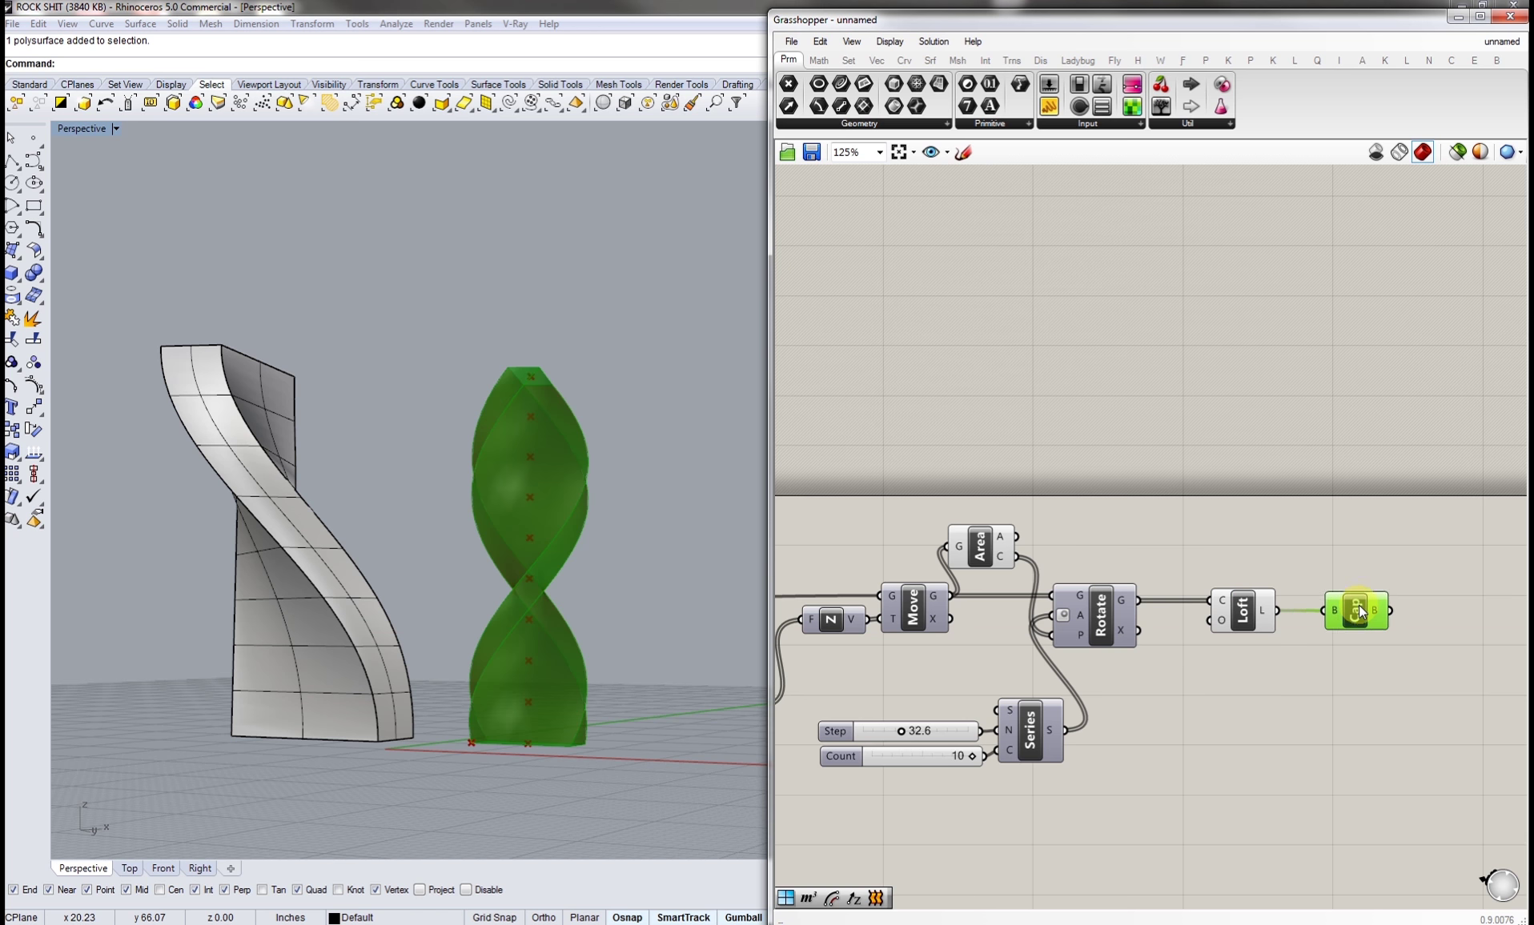
- Disable the preview of the Loft component
left_click(1242, 612)
middle_click(1242, 612)
left_click(1284, 564)
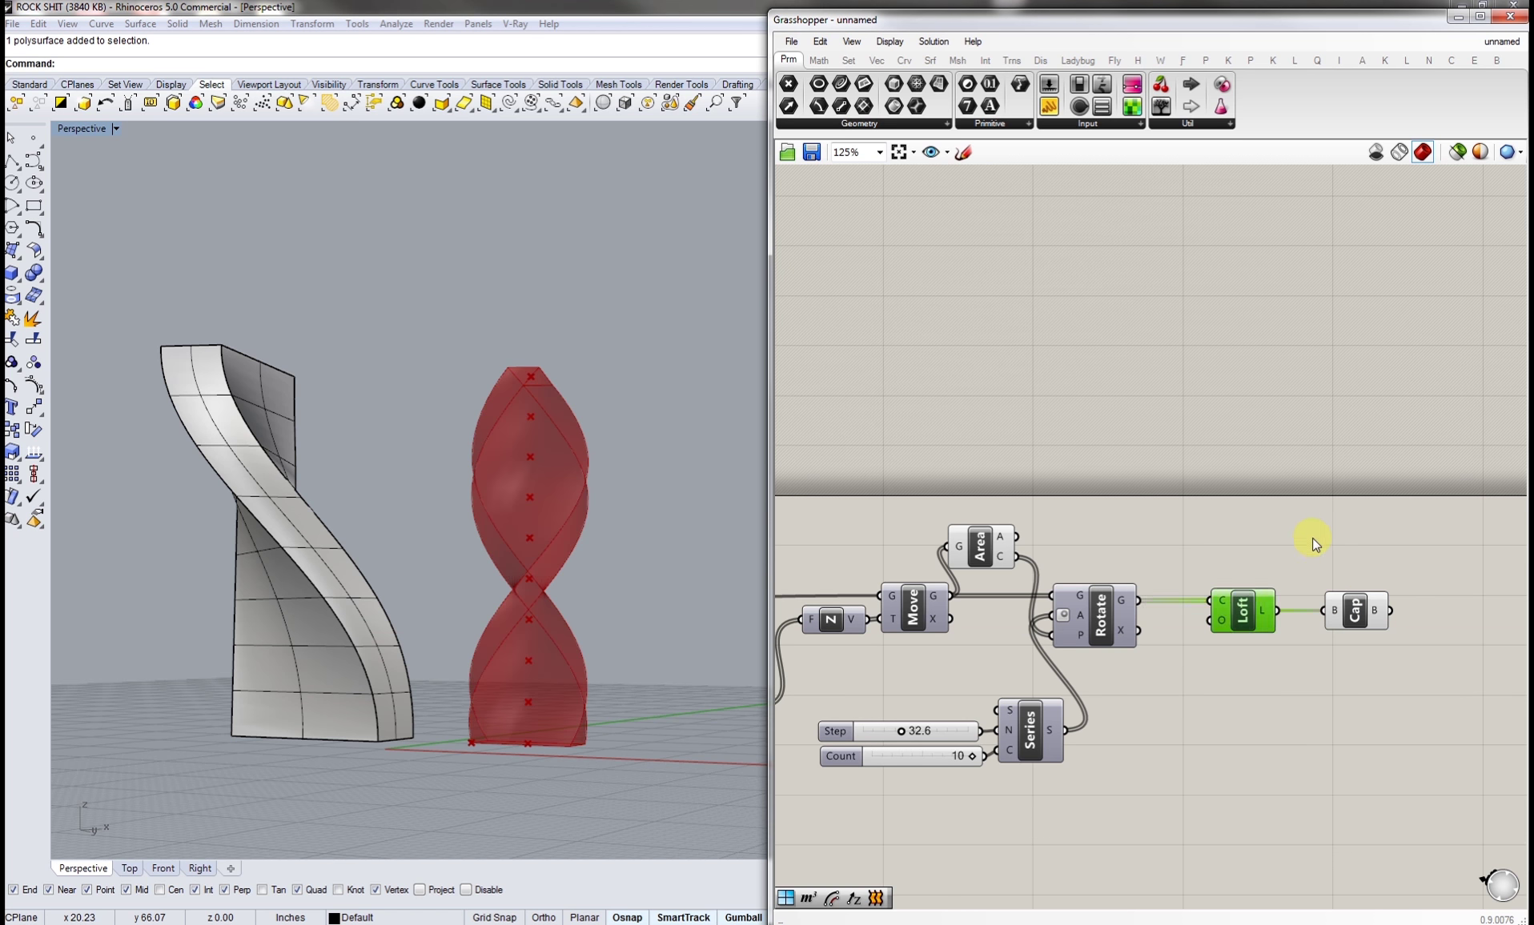
- Try different angles on the second Series' Step slider and set it to 42.7
right_click_drag(596, 507, 654, 541)
scroll(1169, 732, "up", 3)
scroll(1178, 738, "up", 3)
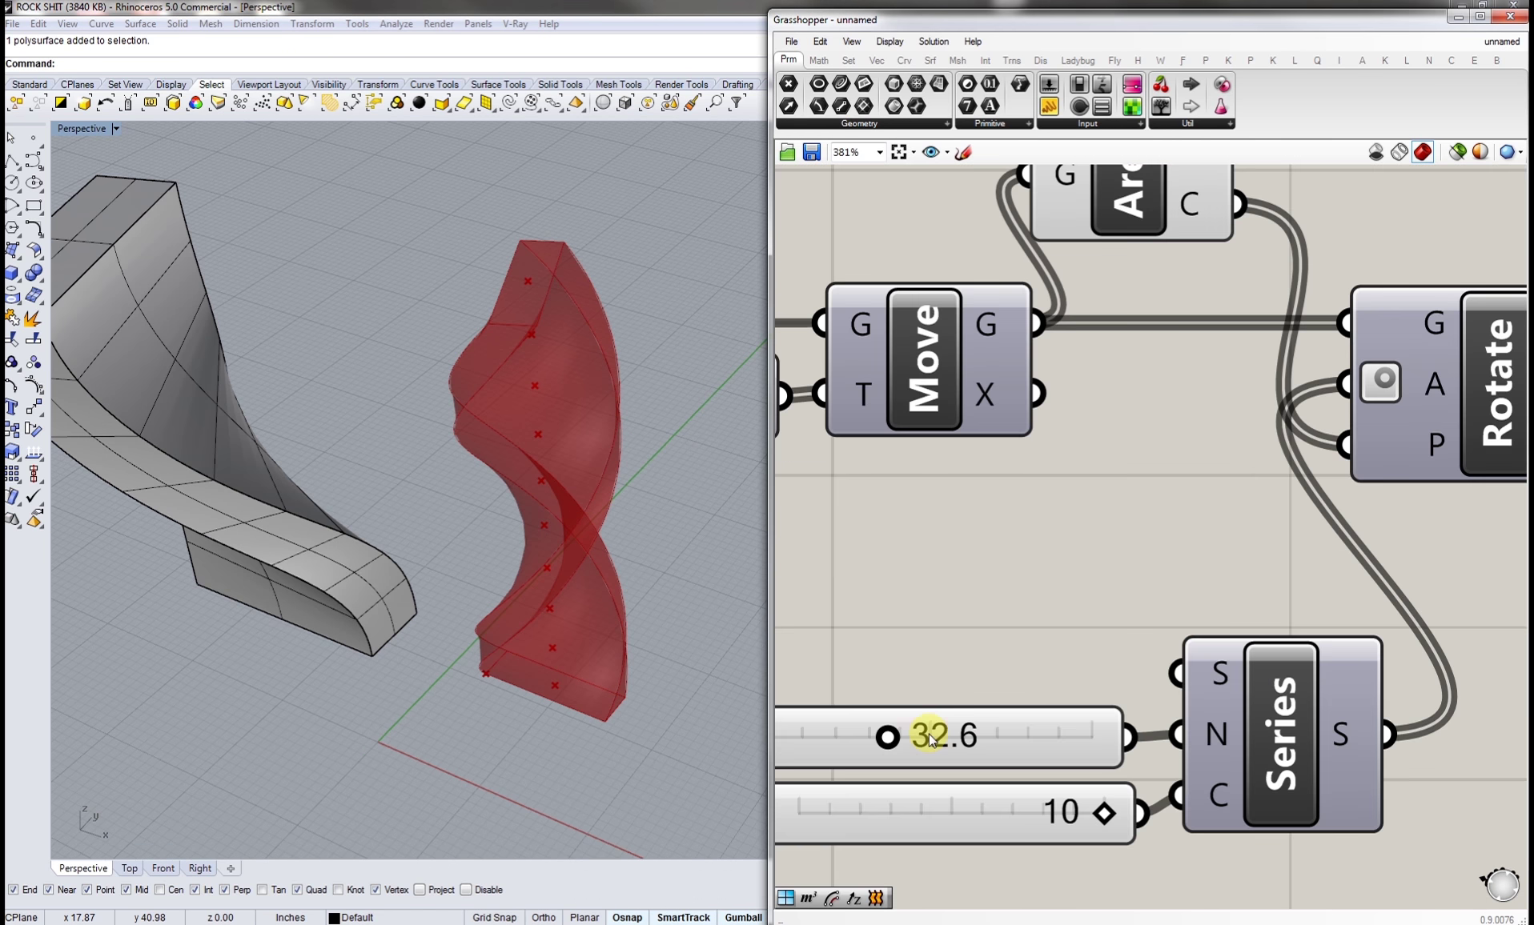
left_click_drag(889, 737, 855, 737)
right_click_drag(855, 736, 1012, 734)
left_click_drag(1012, 735, 1087, 735)
left_click(499, 659)
right_click_drag(499, 659, 575, 593)
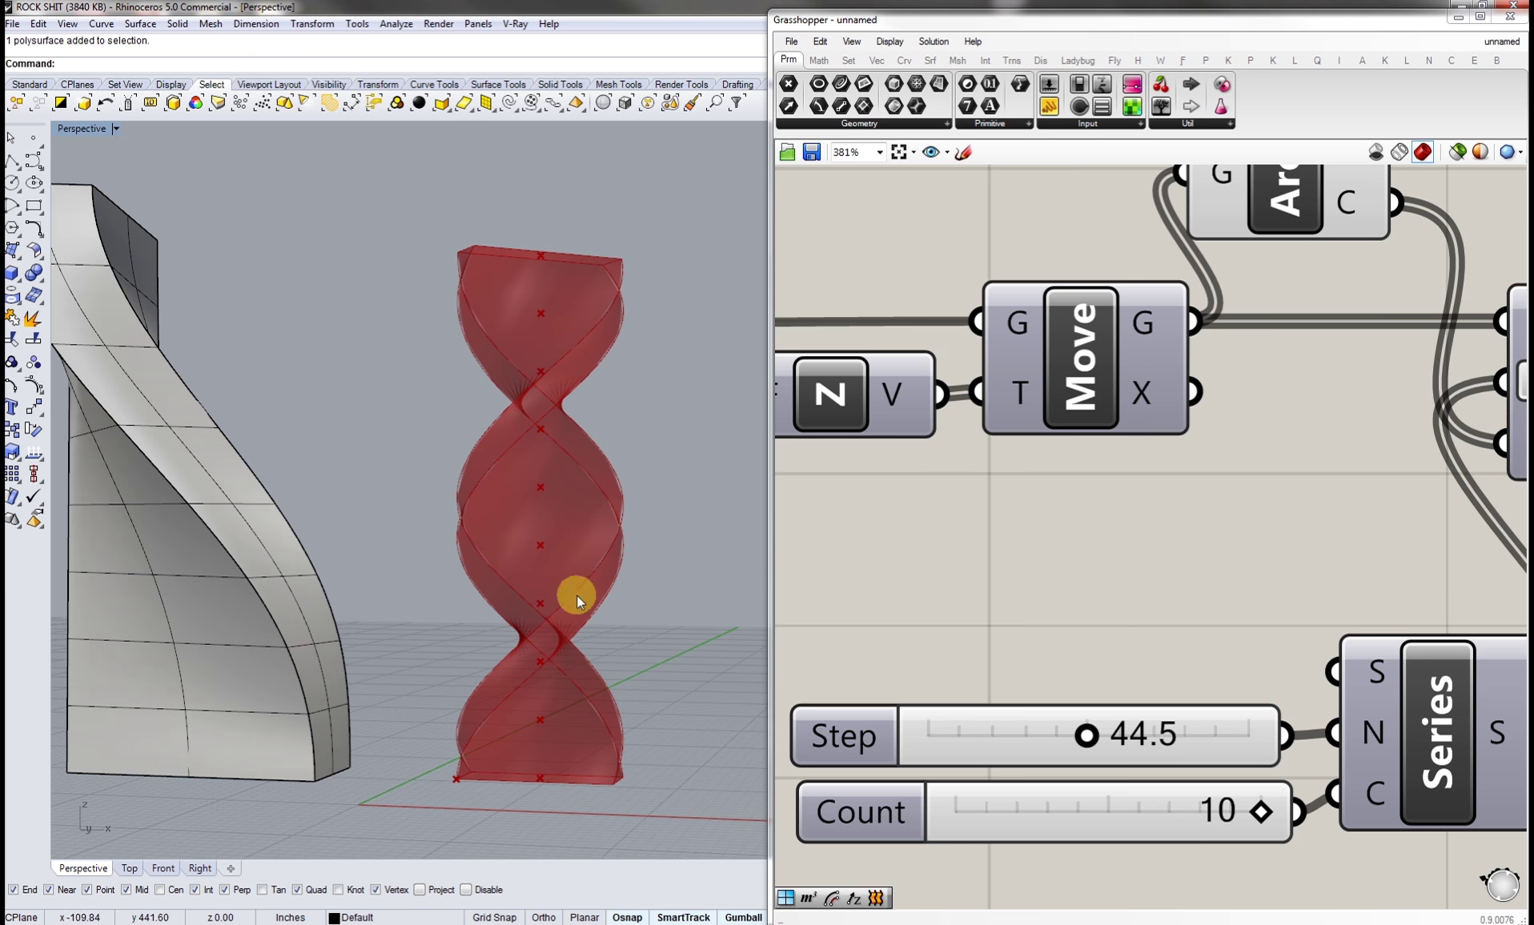
mouse_move(1086, 735)
left_mouse_down()
mouse_move(1041, 735)
mouse_move(1083, 735)
left_mouse_up()
scroll(1082, 662, "down", 4)
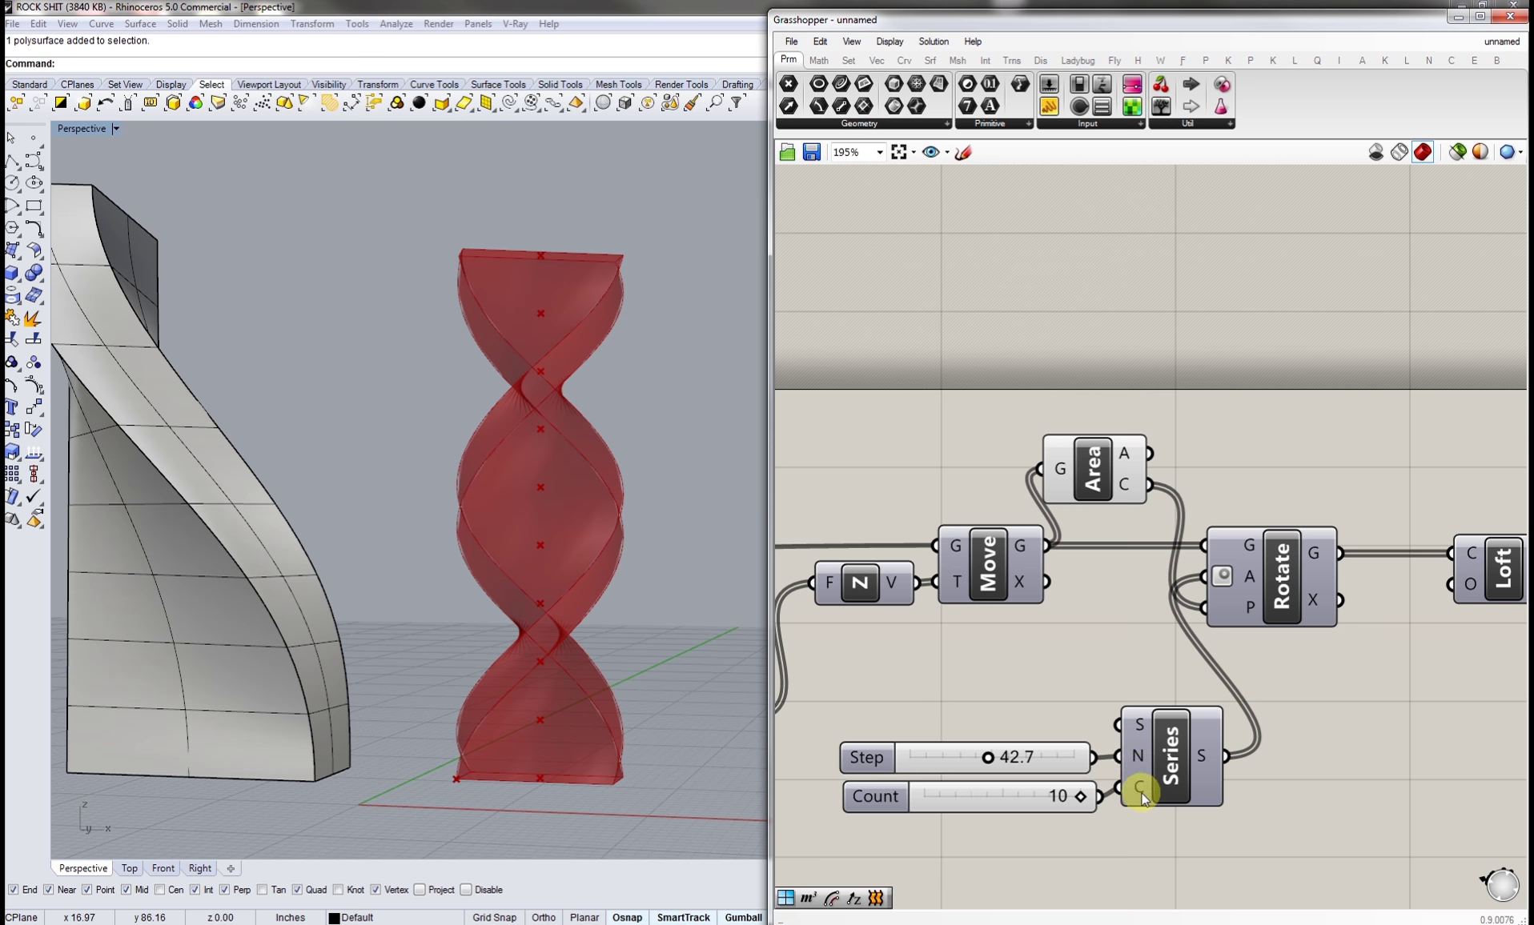
right_click_drag(445, 448, 483, 449)
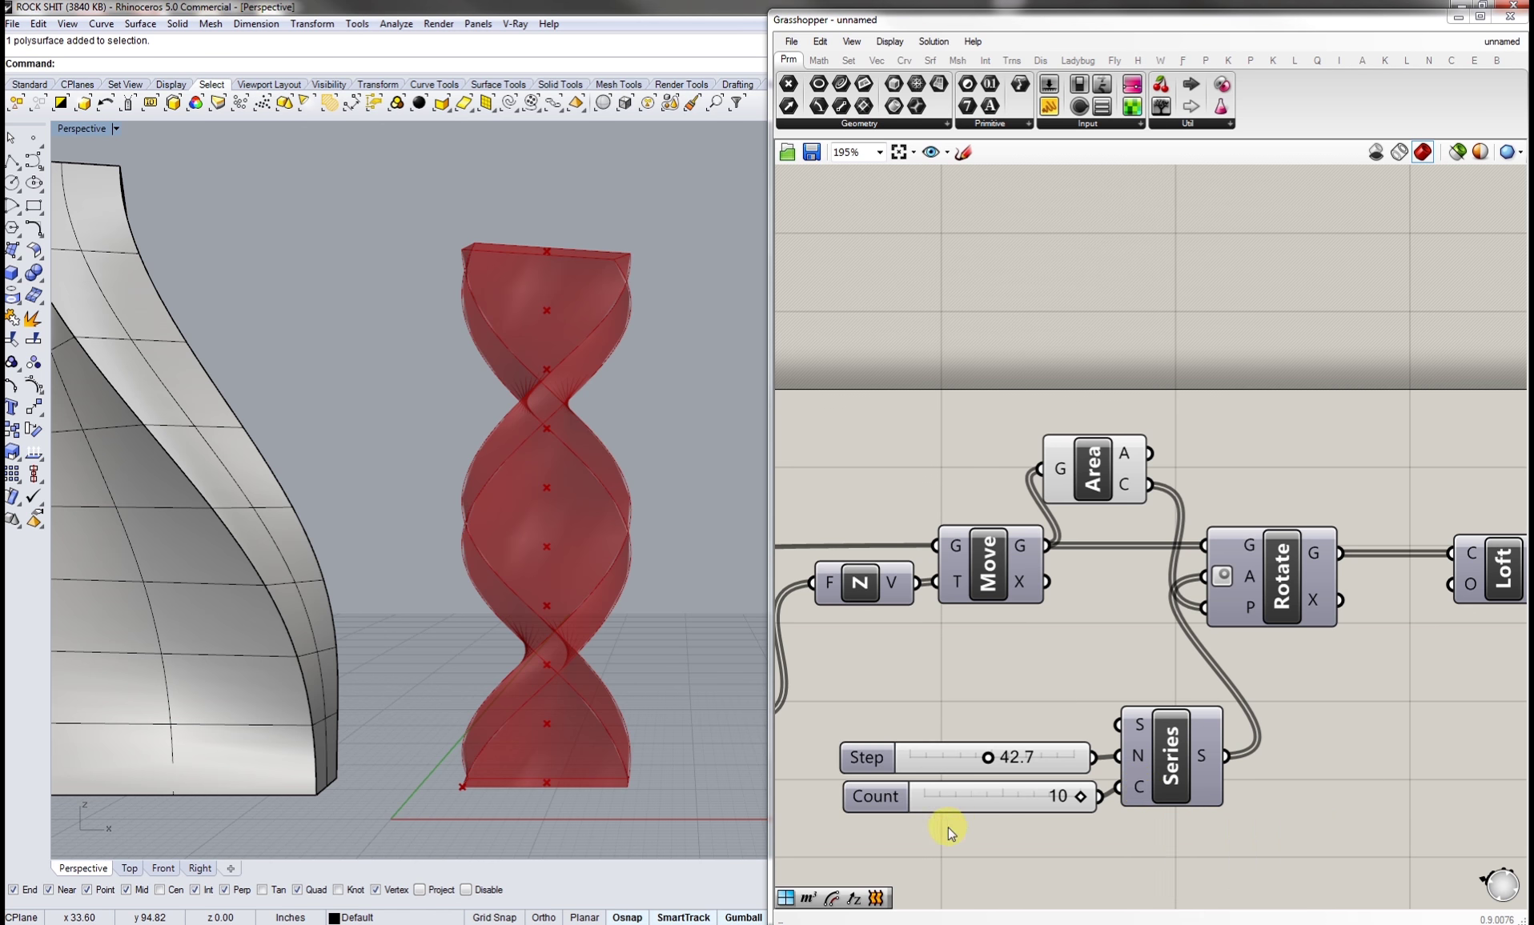
scroll(948, 827, "down", 4)
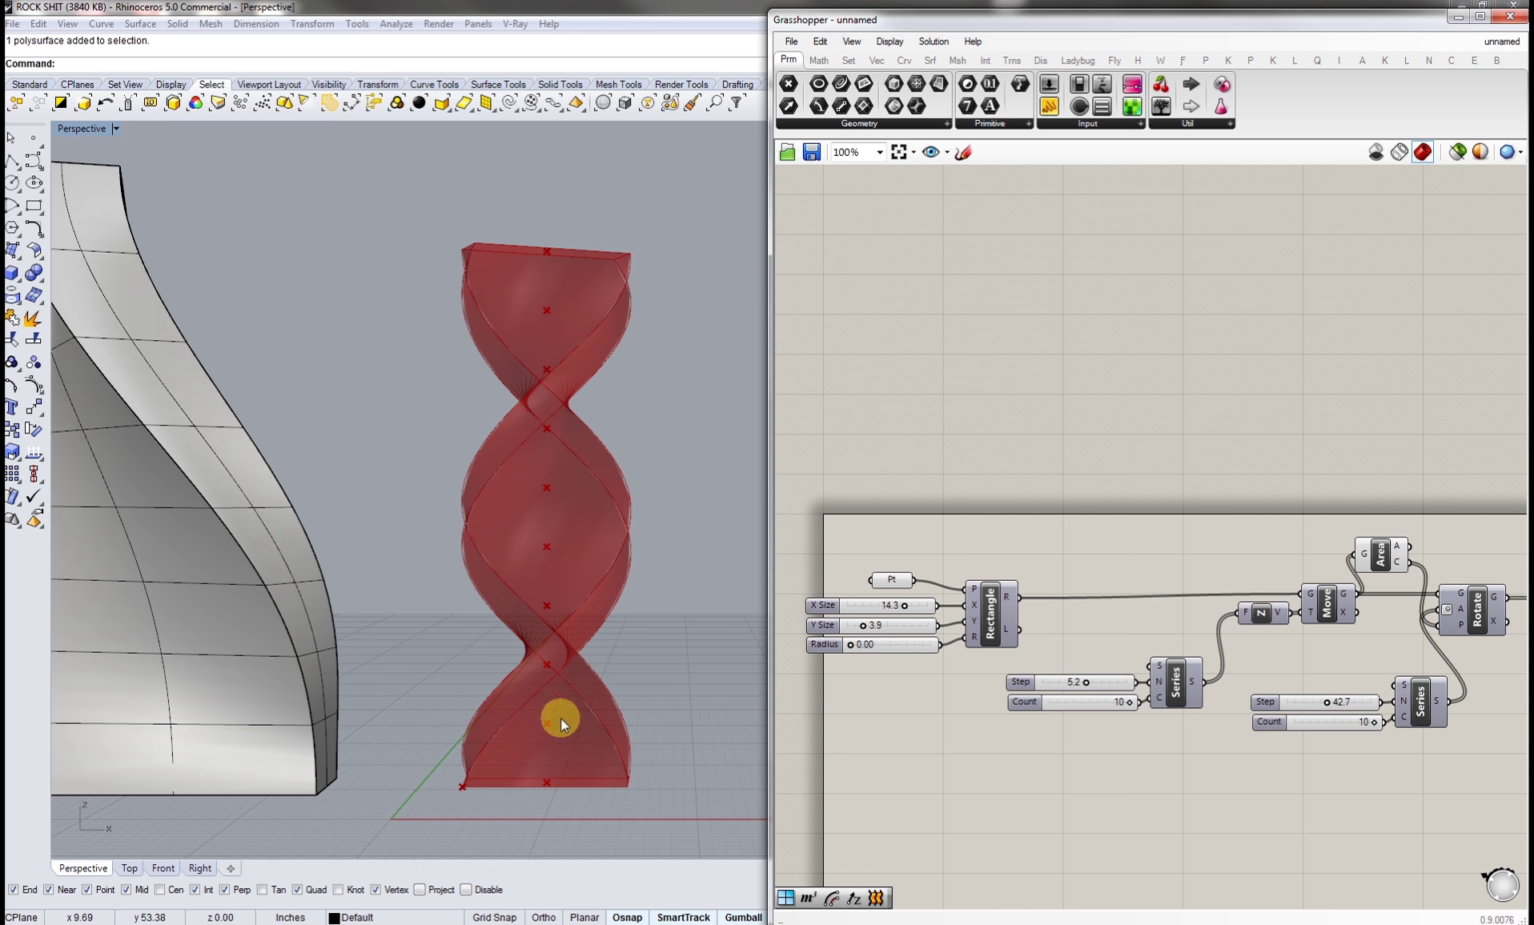
- Set the second Series' Count to 4 and examine the reduced twist in the capped form
right_click_drag(1243, 751, 1180, 770)
scroll(1201, 761, "up", 4)
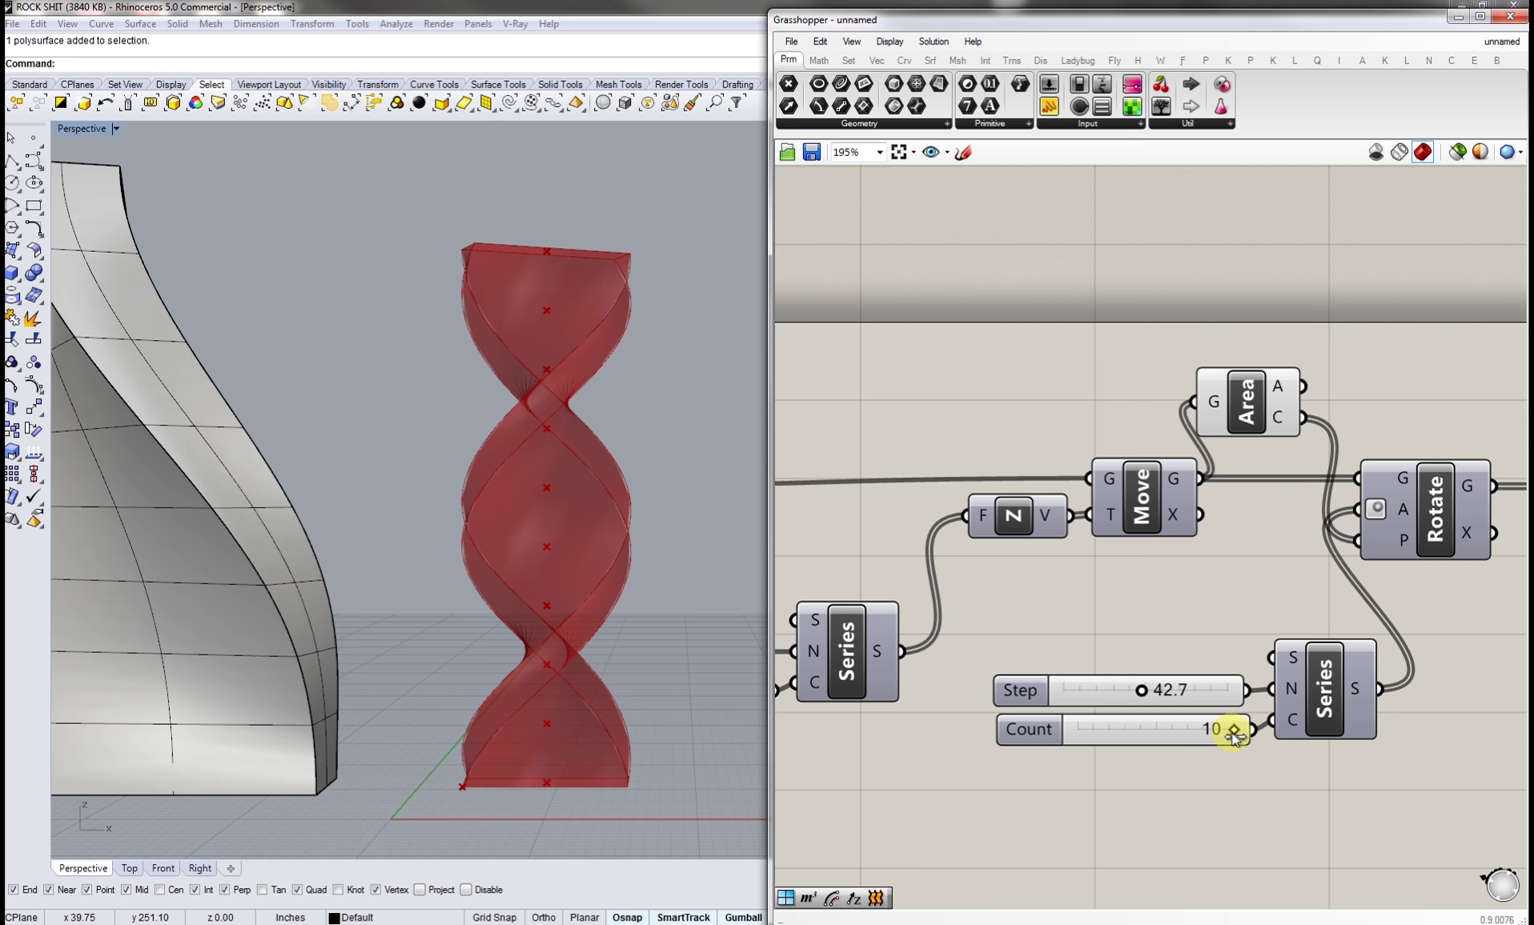
left_click_drag(1233, 731, 1136, 732)
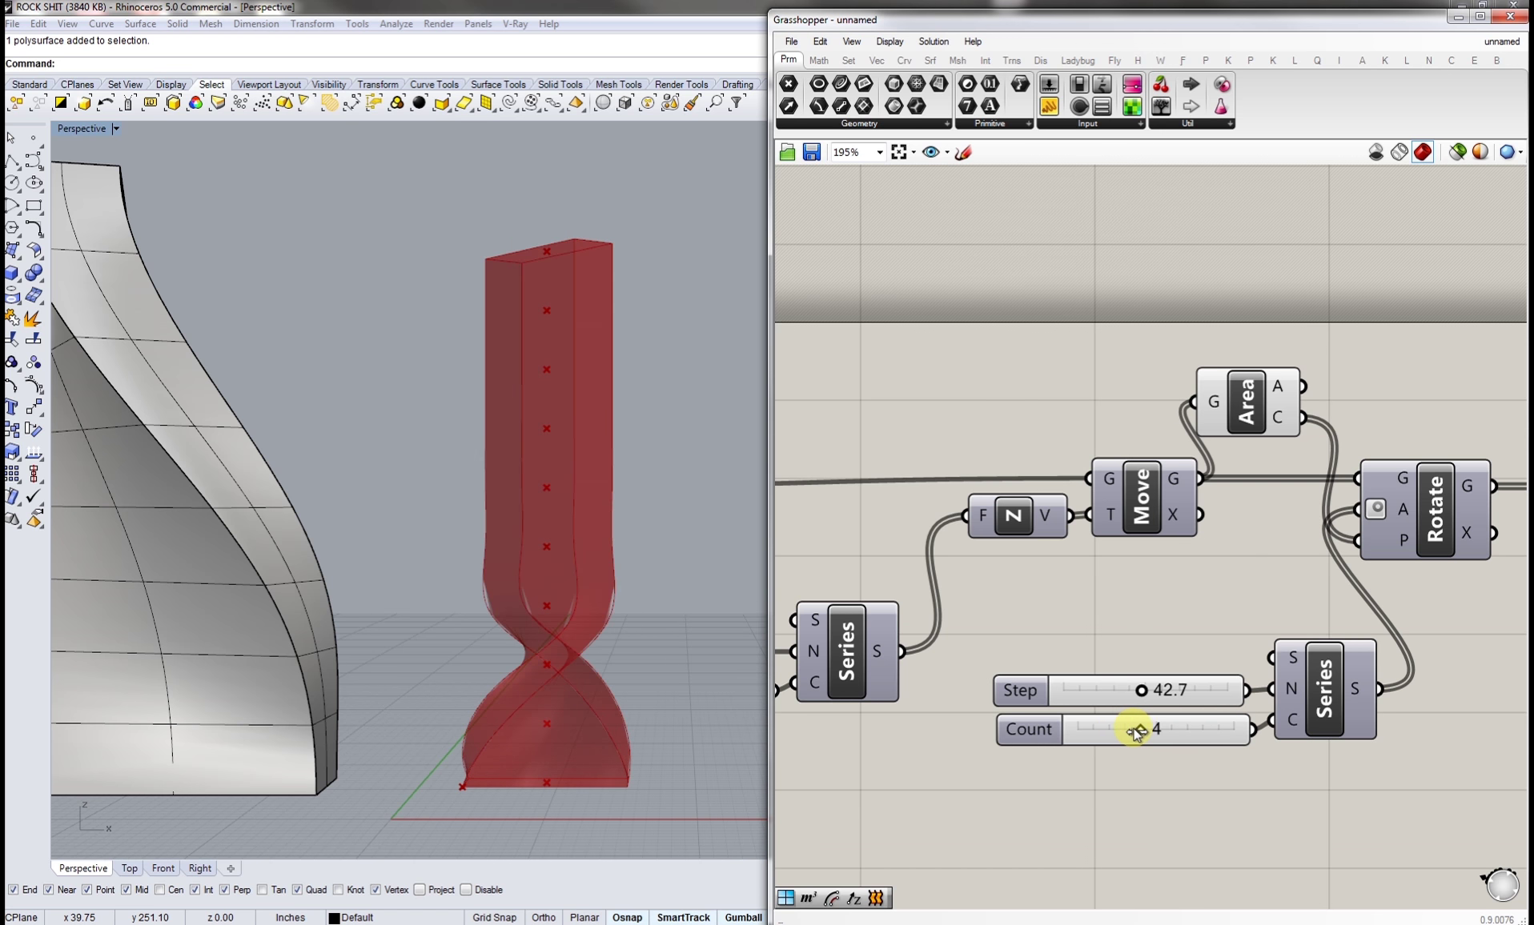
right_click_drag(472, 578, 329, 617)
scroll(561, 571, "up", 6)
right_click_drag(561, 571, 664, 525, "shift")
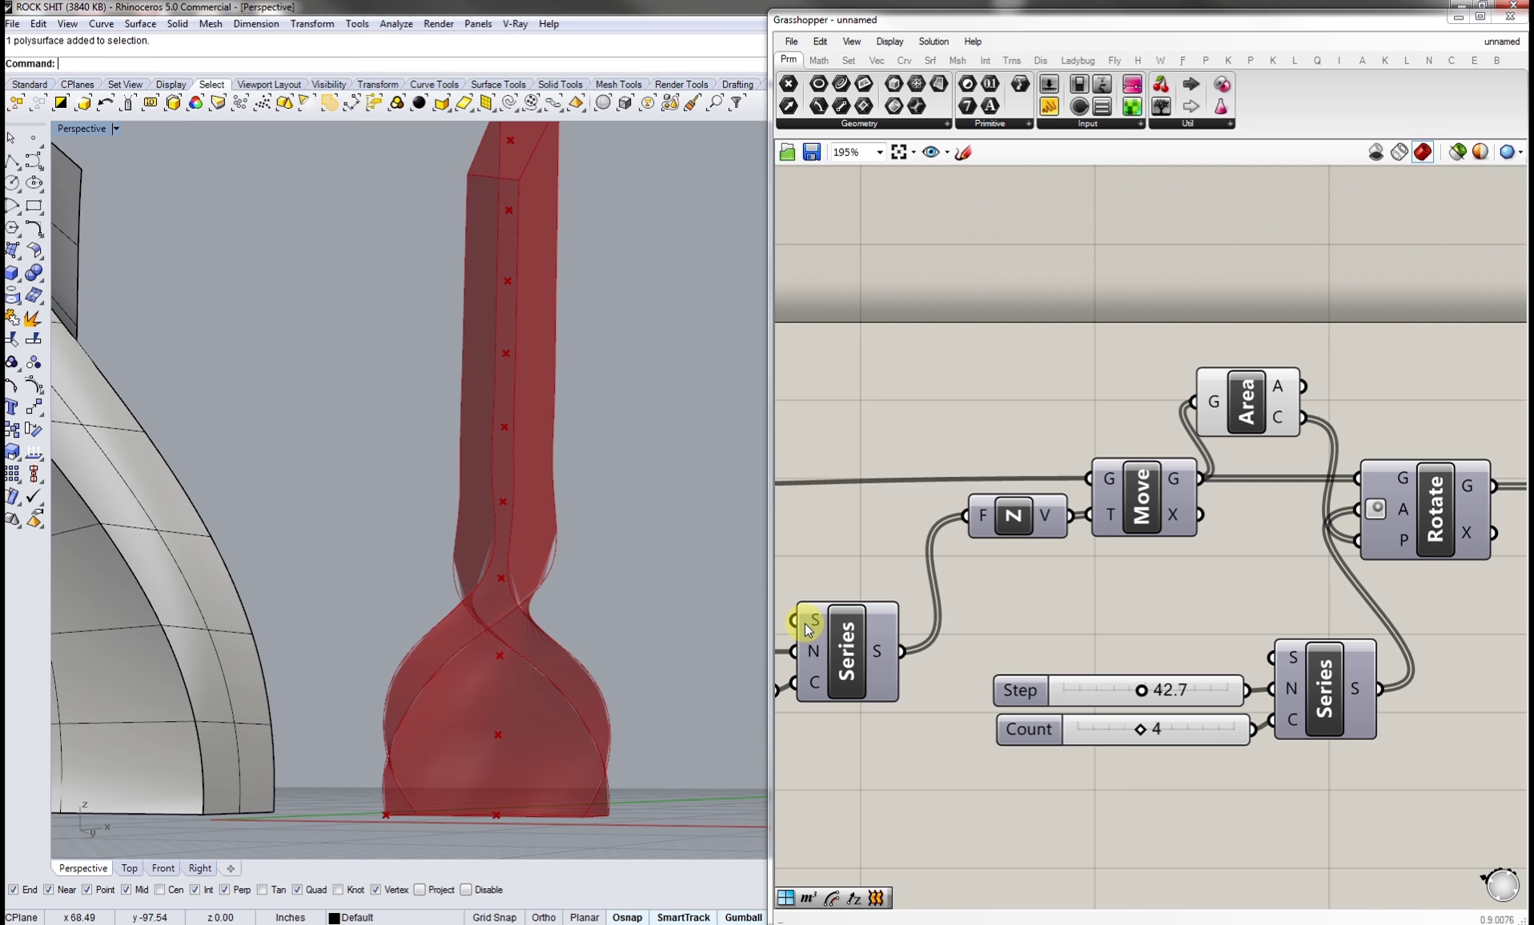
- Set the second Series' Count to 3 and its Step to 47.1
right_click_drag(1279, 573, 1195, 619)
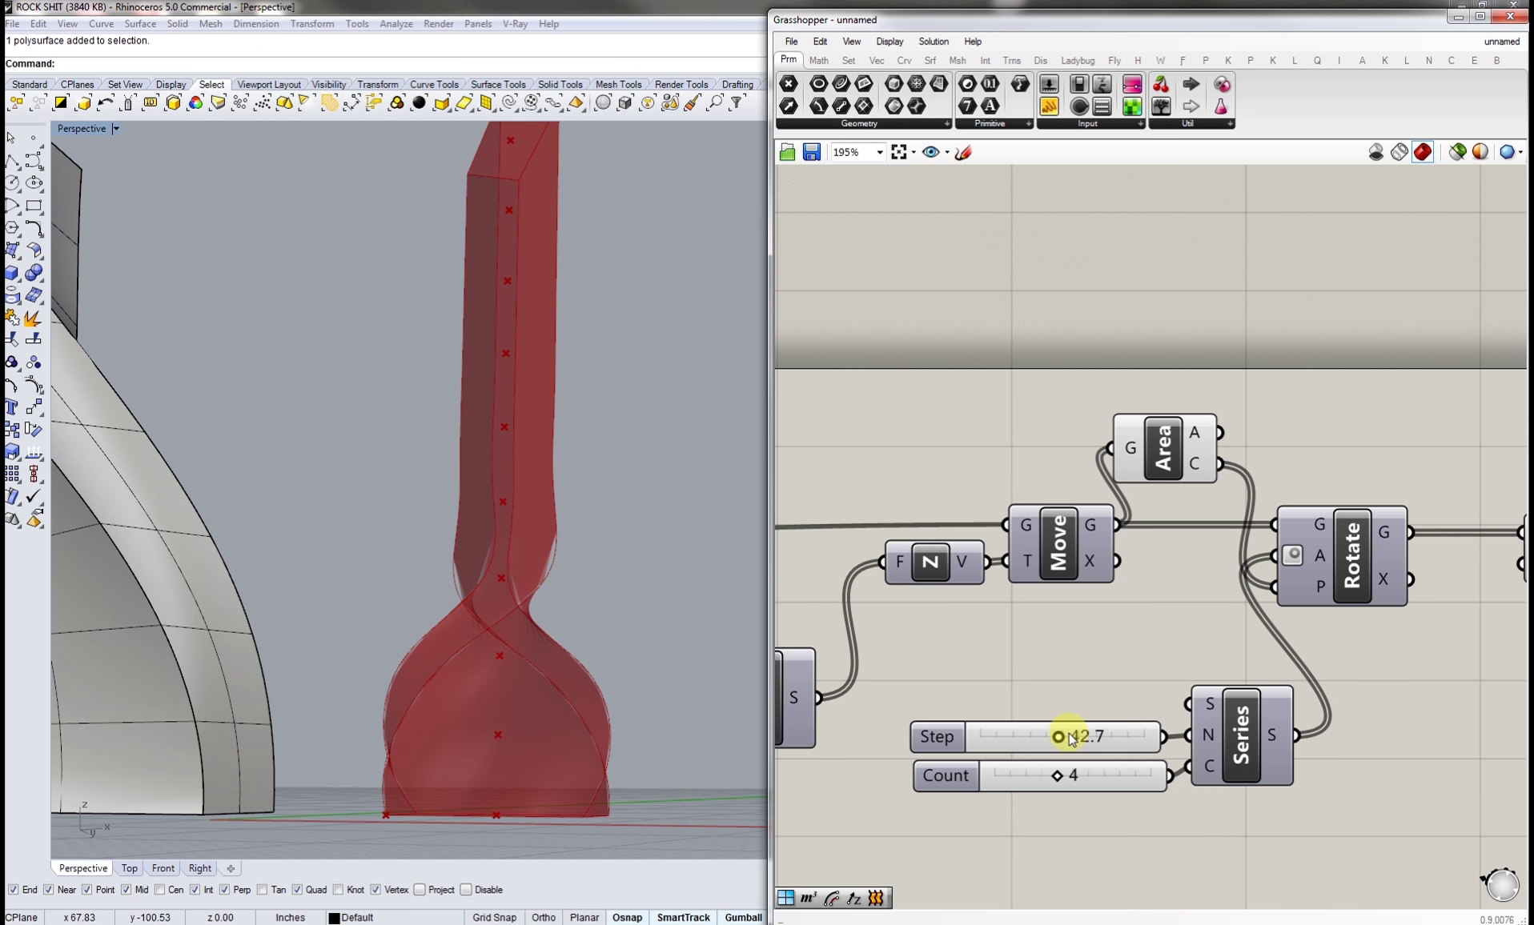
left_click_drag(1059, 737, 1040, 778)
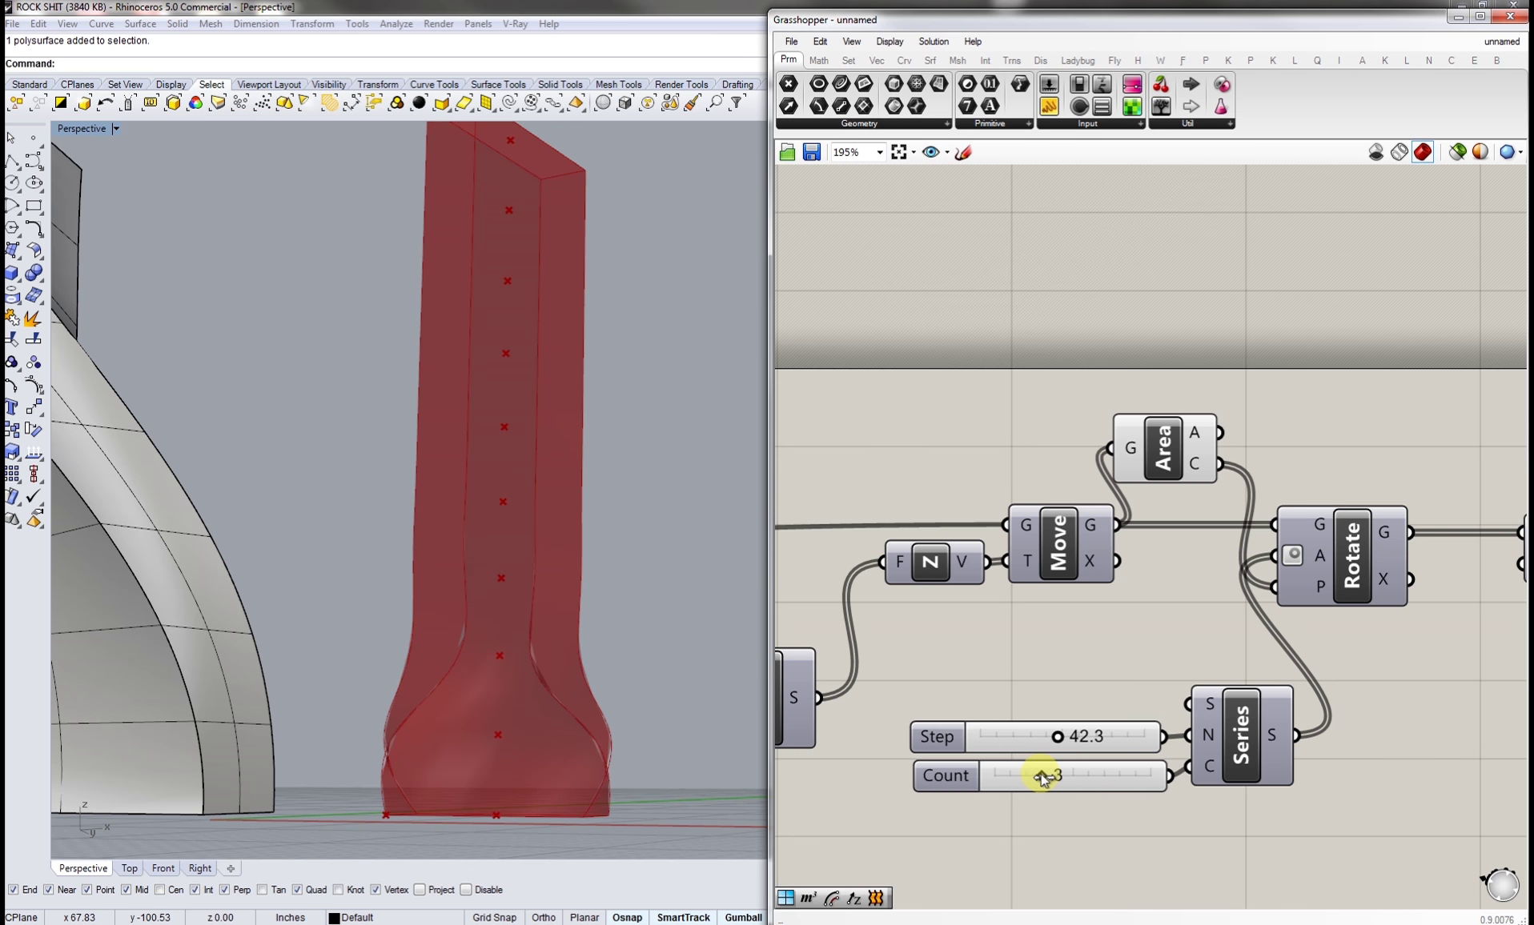
right_click_drag(854, 646, 1246, 663)
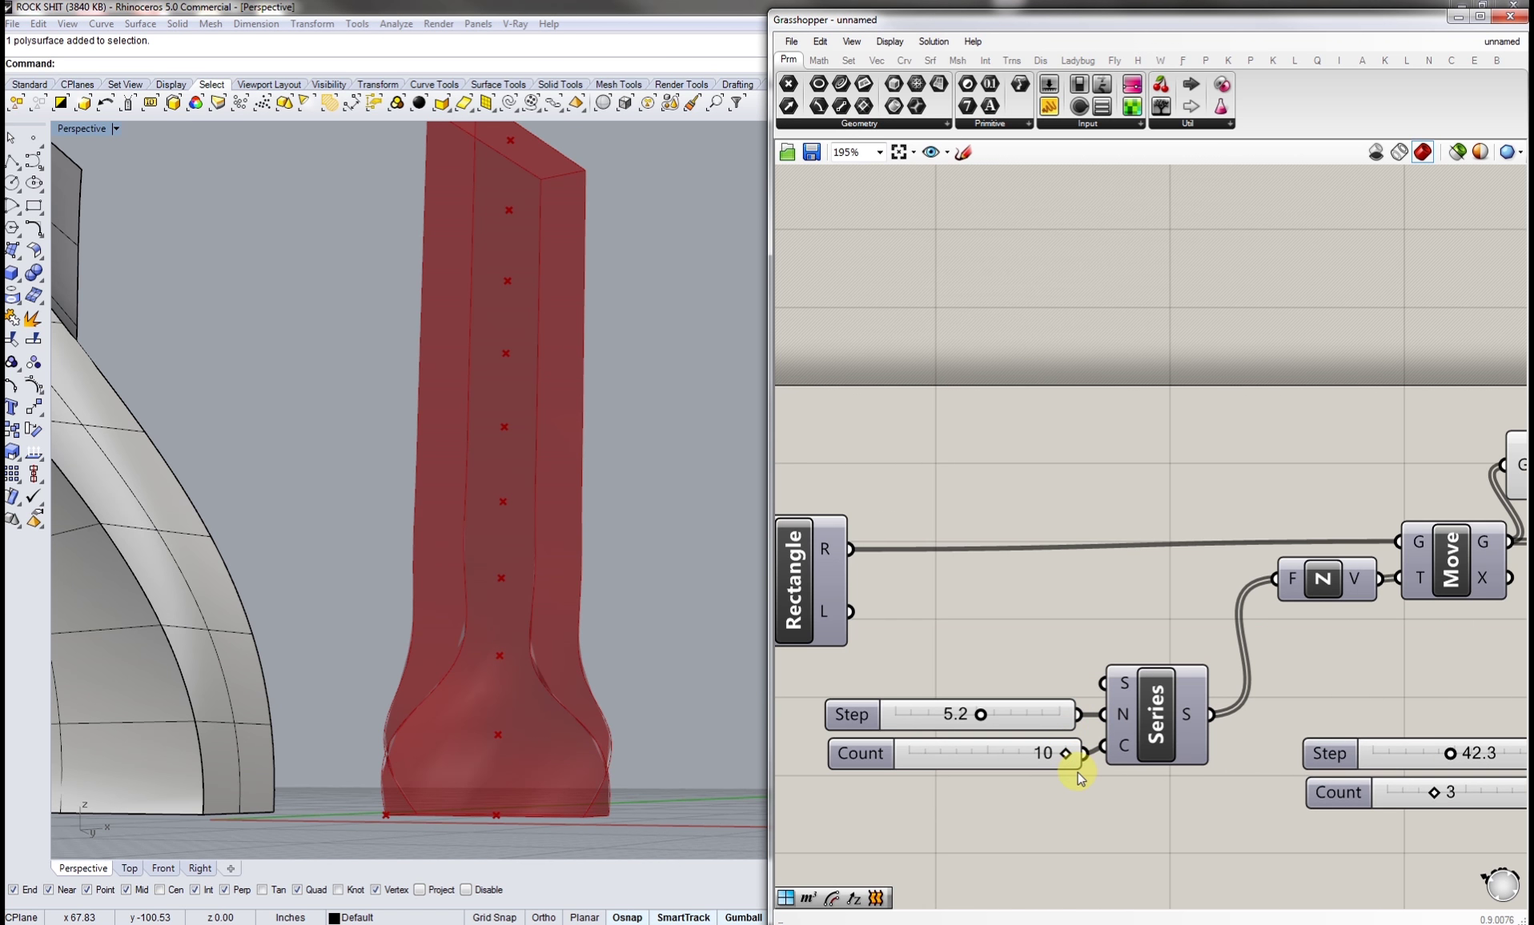
mouse_move(1066, 760)
left_mouse_down()
mouse_move(1015, 763)
mouse_move(1081, 757)
left_mouse_up()
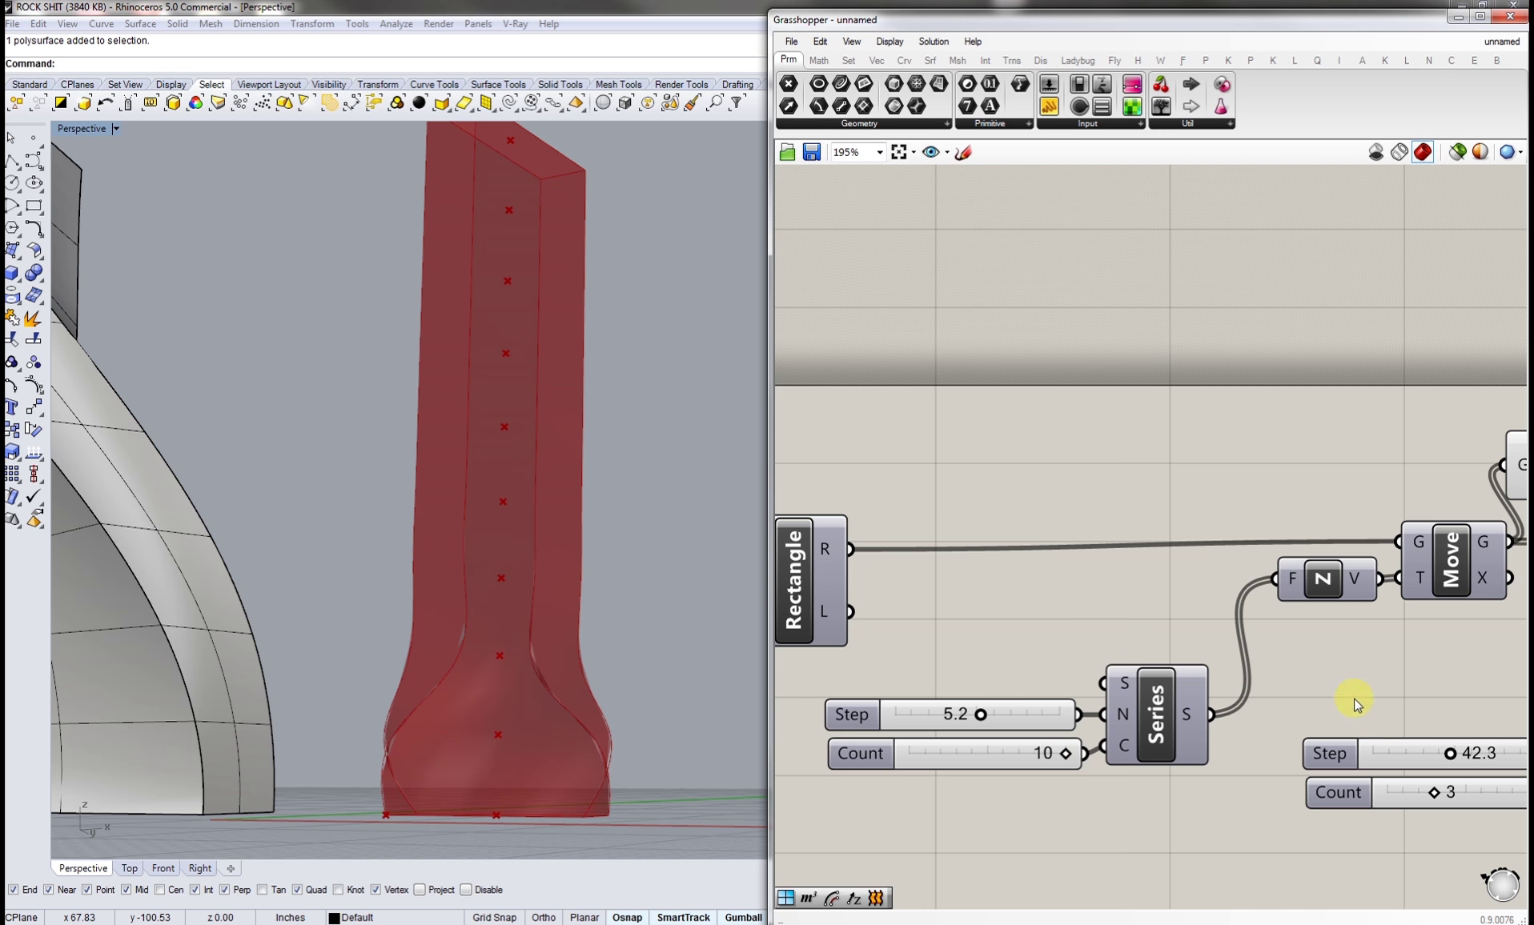
right_click_drag(1359, 701, 1132, 724)
mouse_move(1214, 750)
left_mouse_down()
mouse_move(1250, 747)
mouse_move(1141, 749)
mouse_move(1223, 753)
left_mouse_up()
right_click_drag(1260, 663, 1177, 681)
- Try to window-select the previewed twisted form directly in the Rhino viewport, and clear the selection
right_click_drag(561, 578, 579, 649)
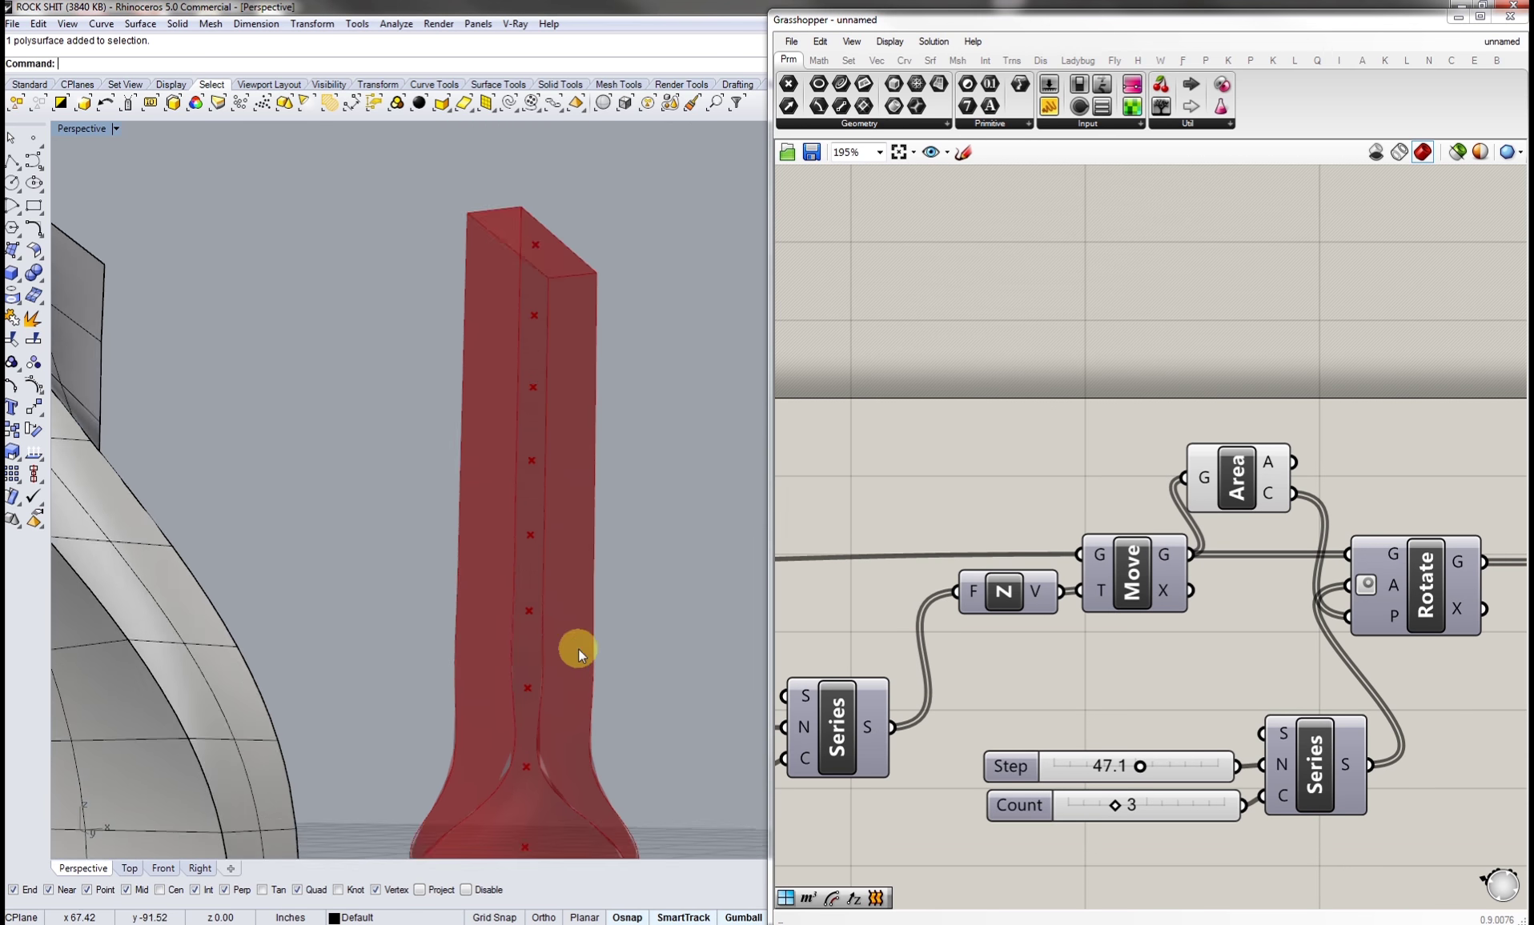
scroll(558, 591, "down", 10)
right_click_drag(558, 591, 587, 645)
scroll(640, 730, "up", 4)
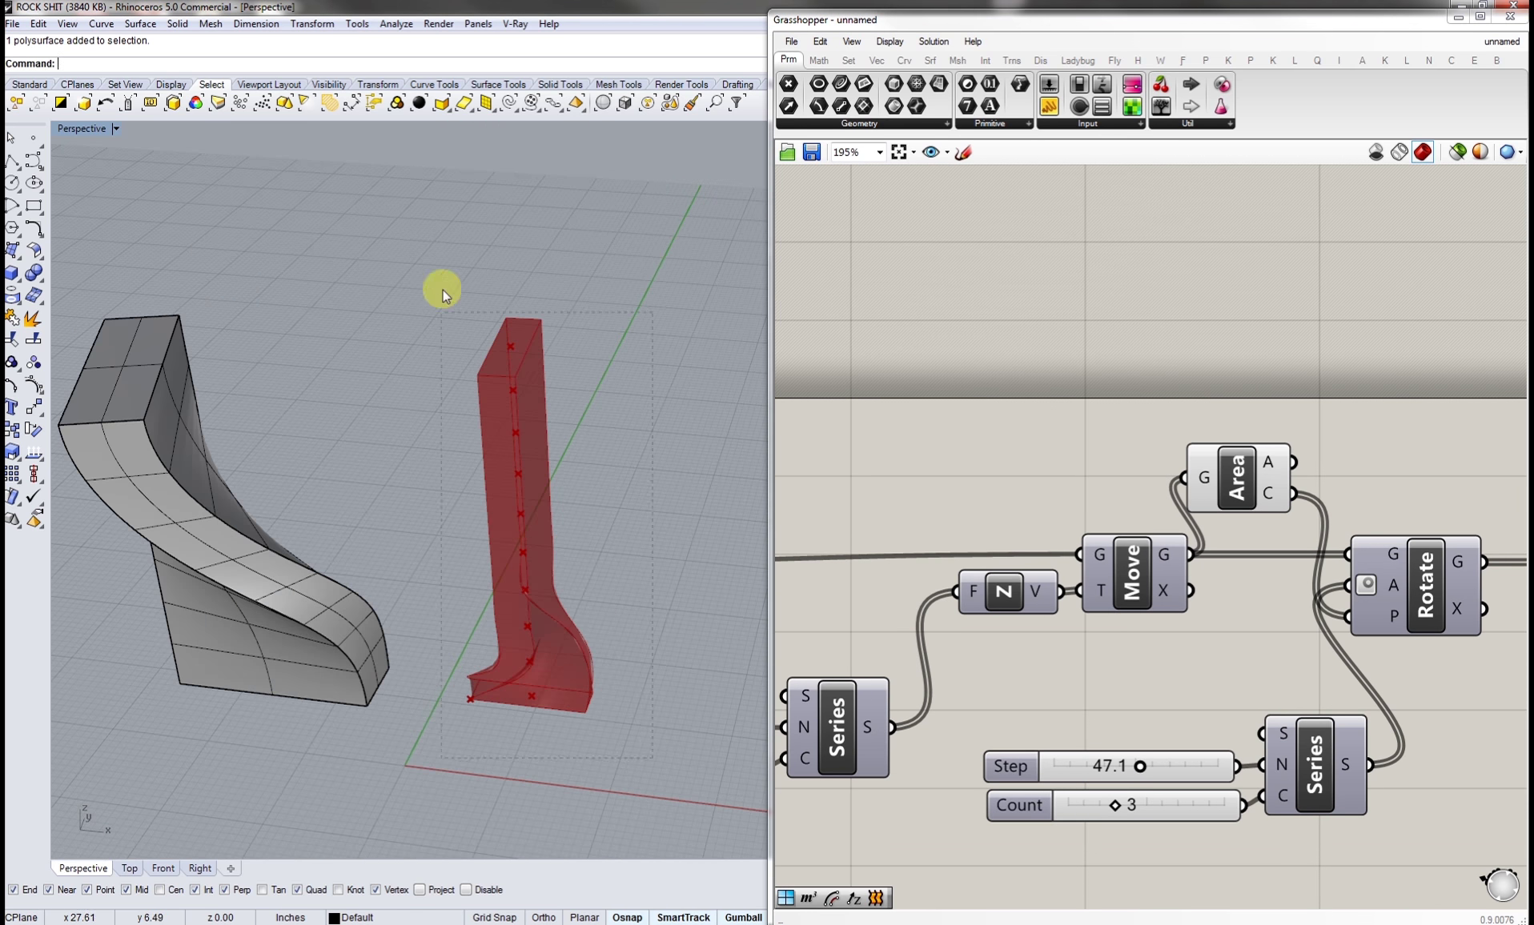
left_click_drag(443, 290, 417, 257)
left_click(634, 749)
- Delete the grey twisted polysurface standing beside the Grasshopper form in the Rhino viewport
right_click_drag(1285, 686, 938, 641)
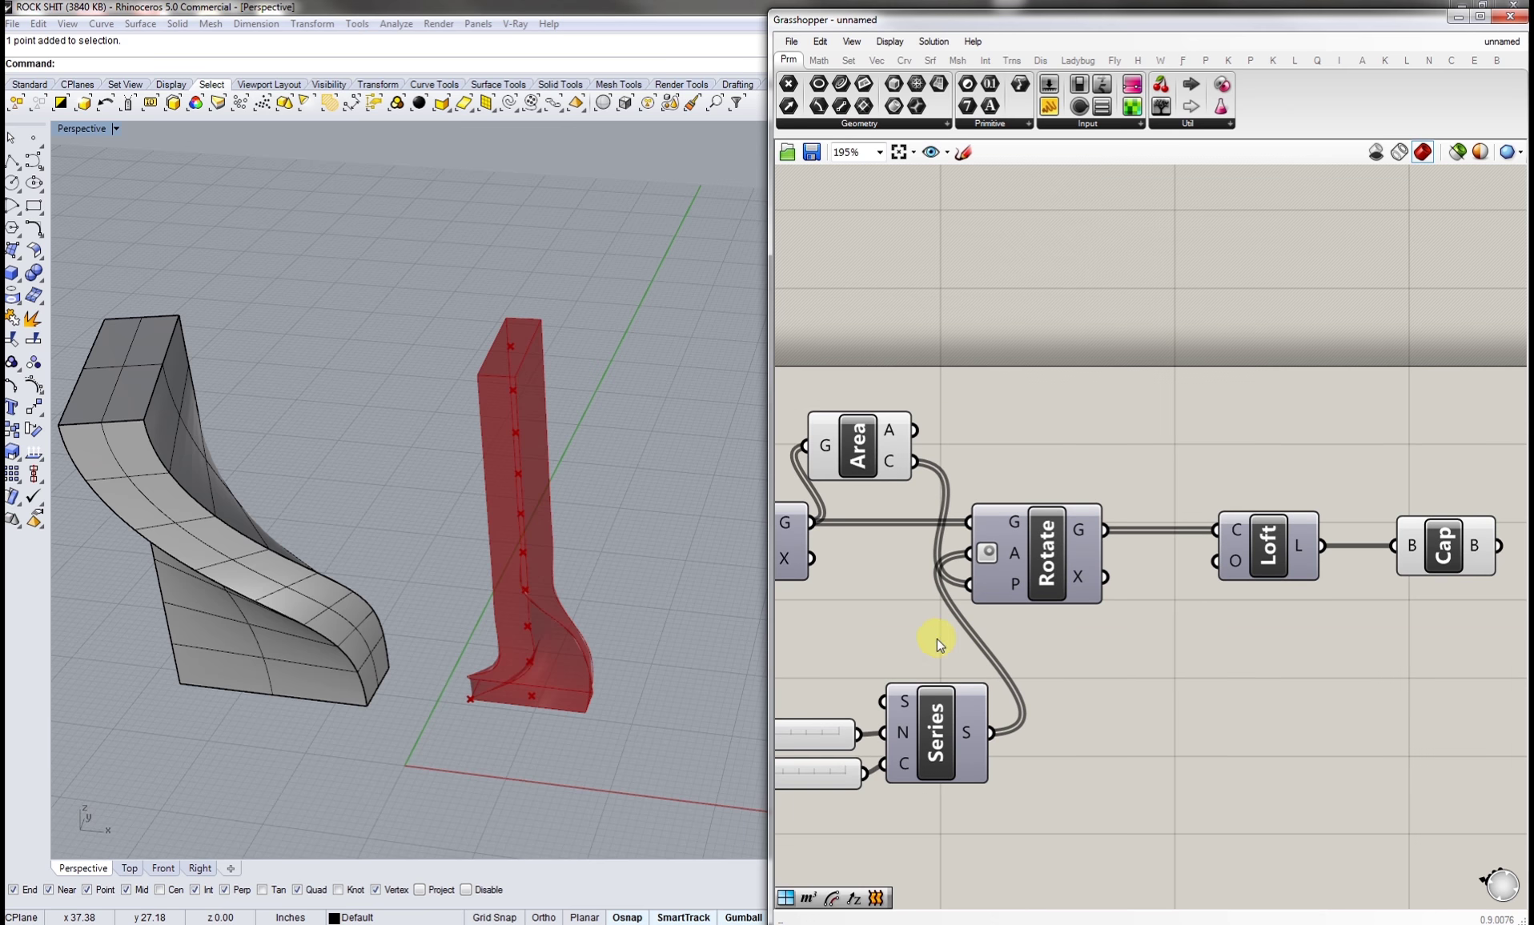
right_click_drag(1195, 671, 1082, 651)
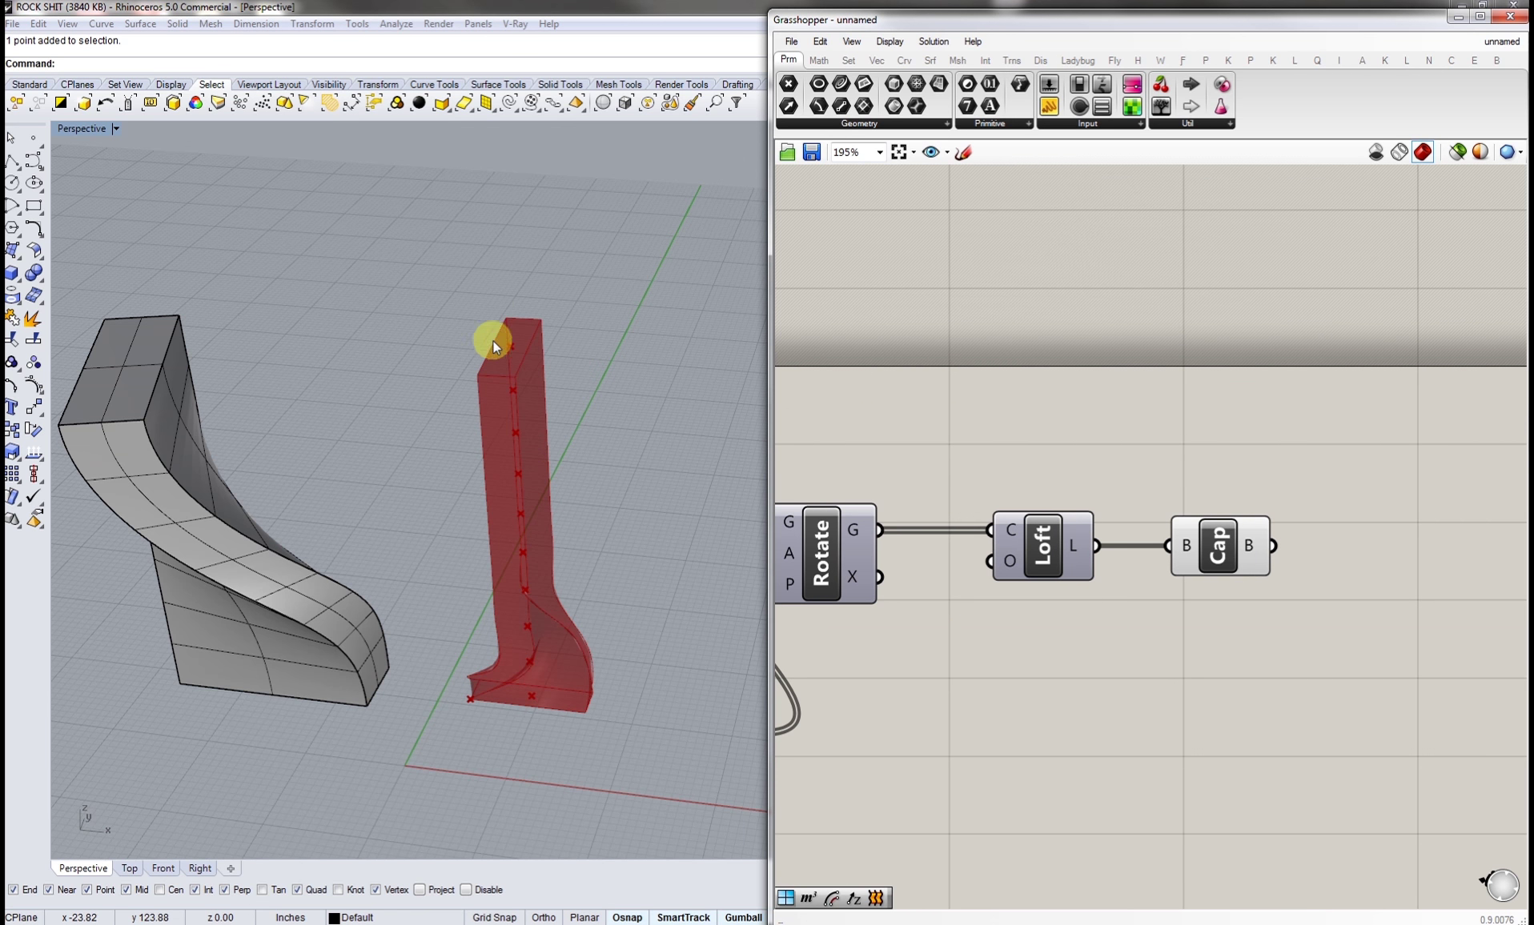
left_click(296, 628)
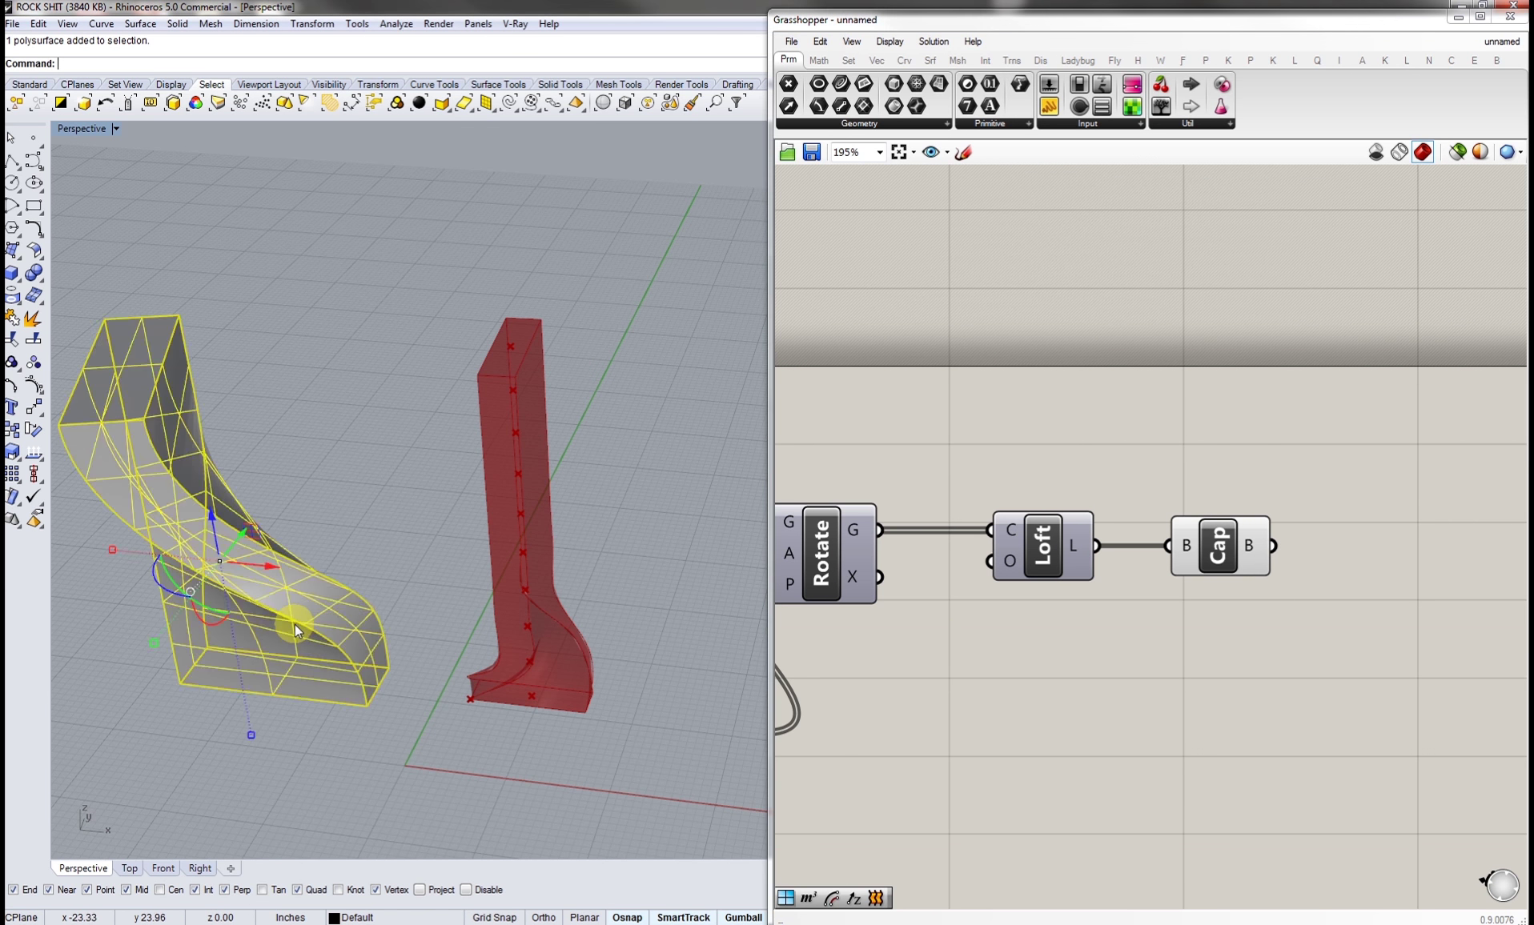
key("Delete")
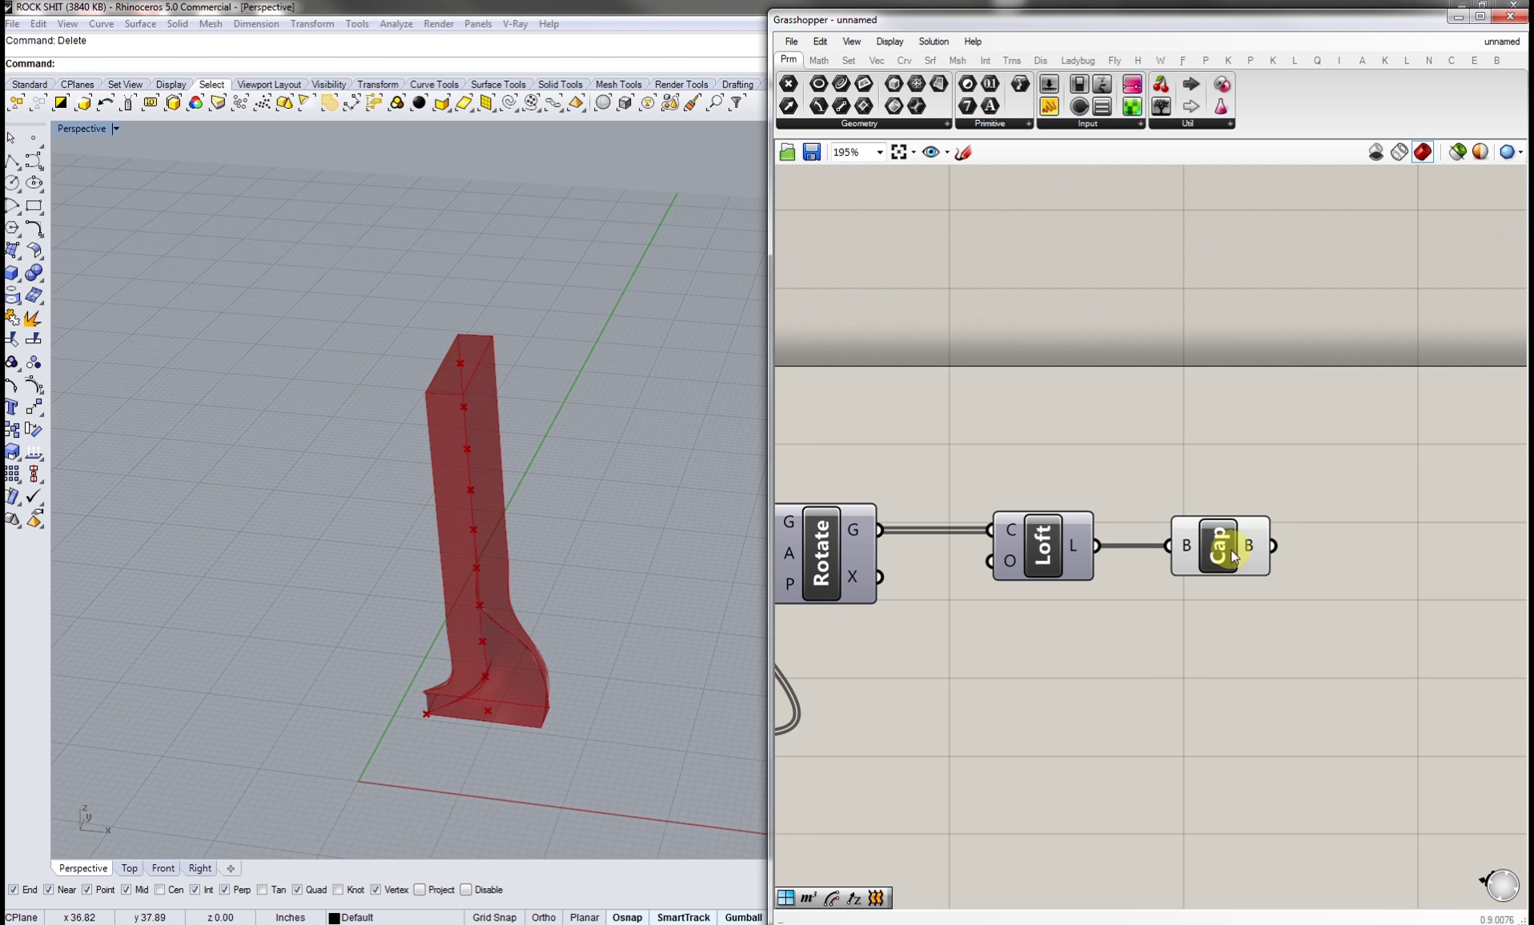
- Select the Loft, Rotate and Cap components in turn to examine their geometry, ending with Cap selected
left_click(1233, 556)
left_click(1047, 546)
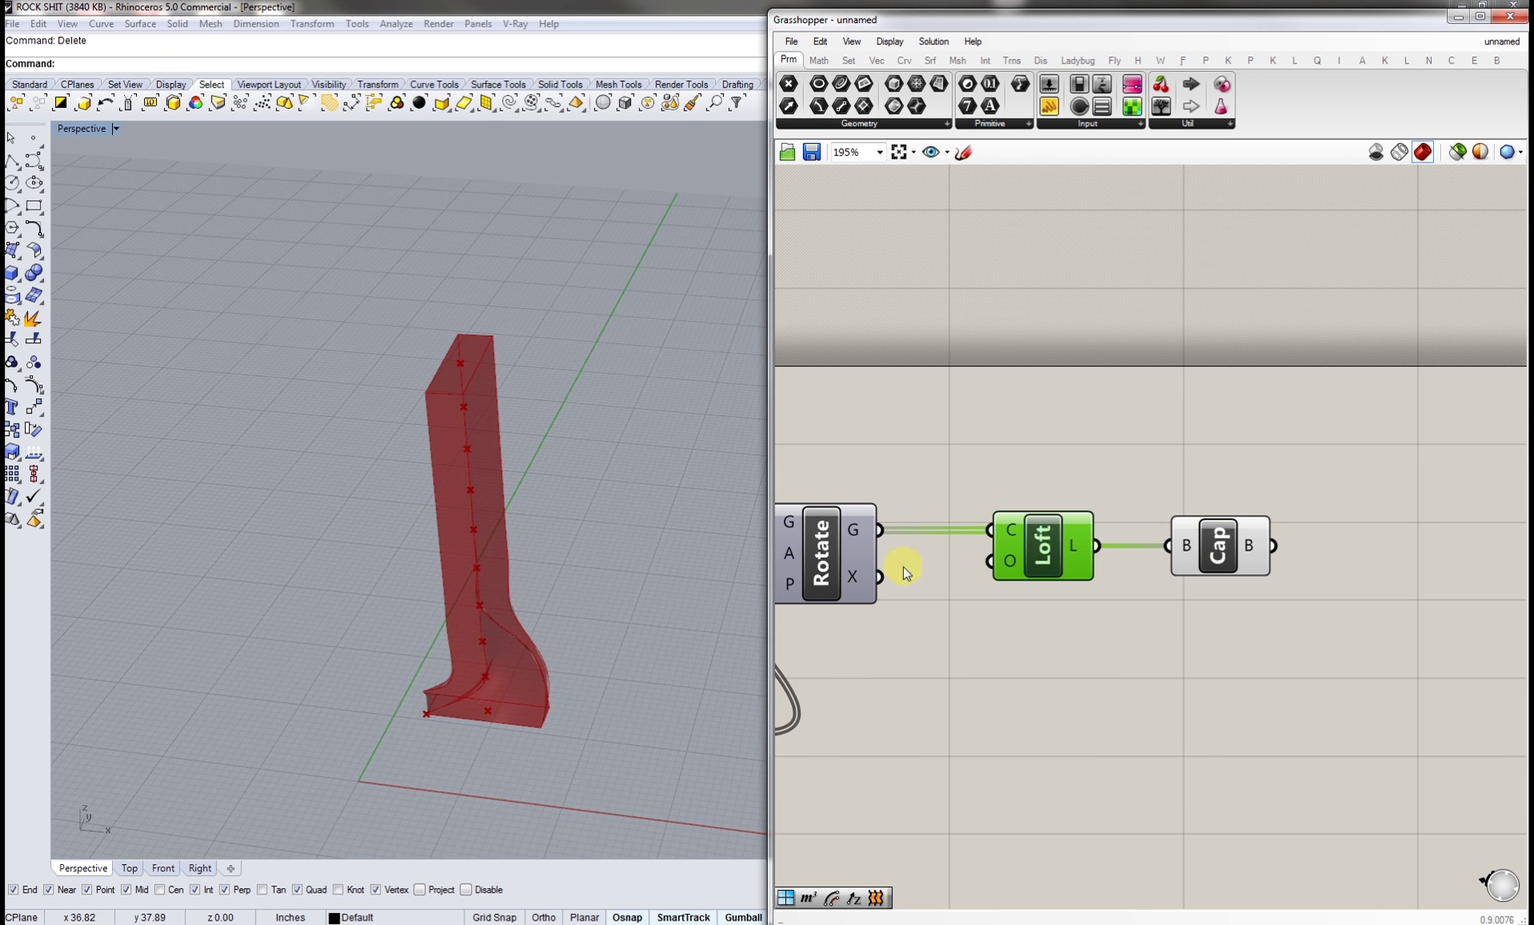
right_click_drag(904, 567, 1103, 576)
left_click(1066, 565)
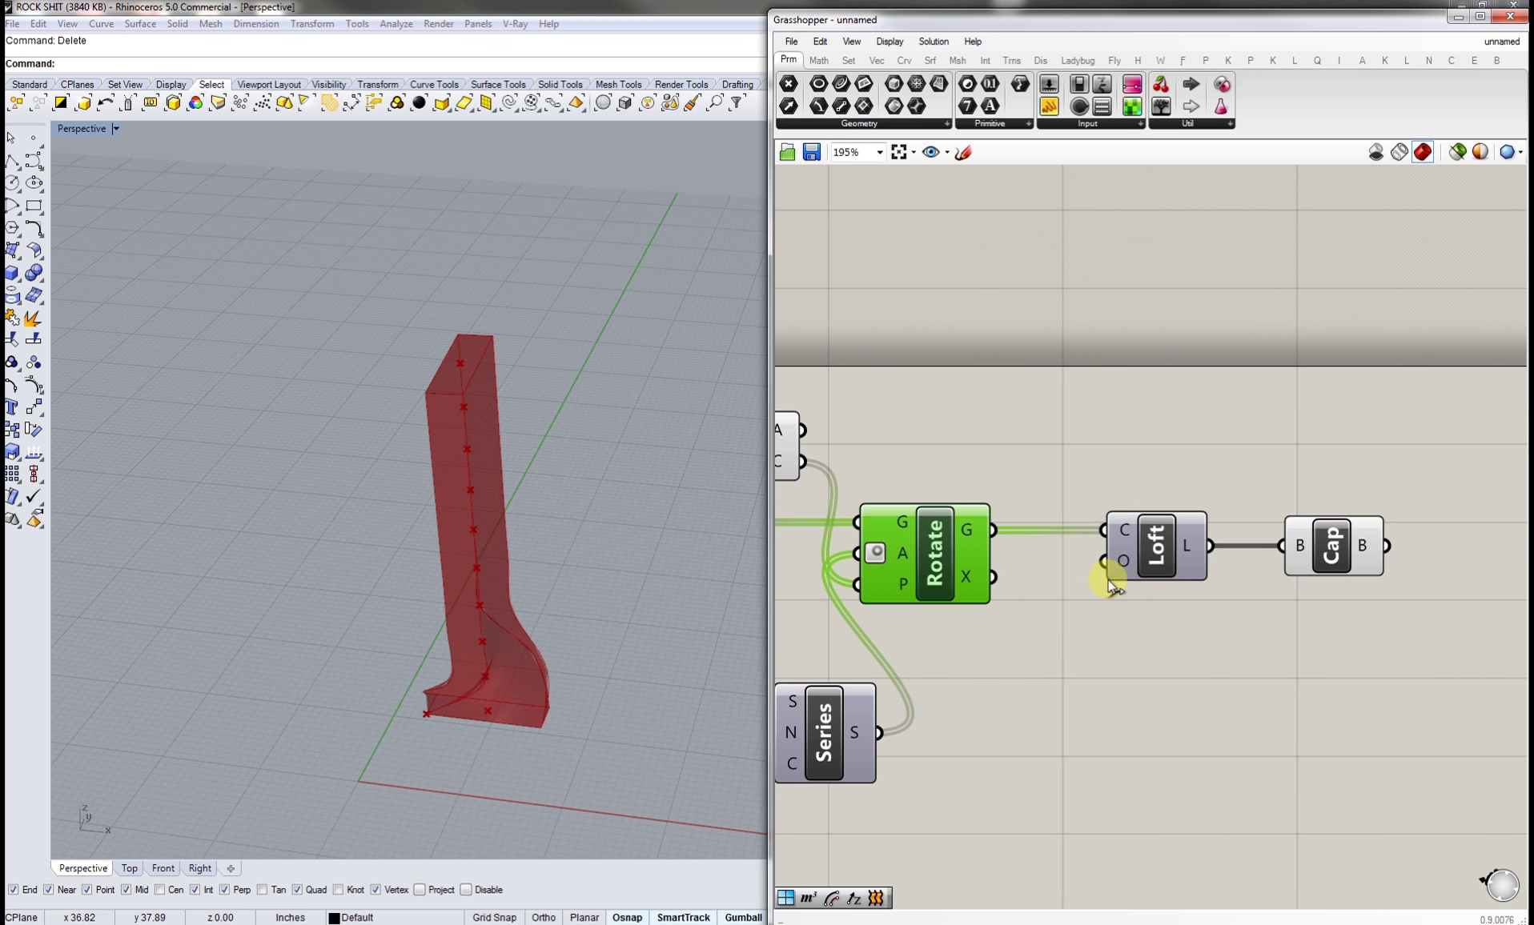
left_click(1149, 548)
left_click(1328, 545)
right_click_drag(1362, 609, 1269, 604)
left_click(1240, 605)
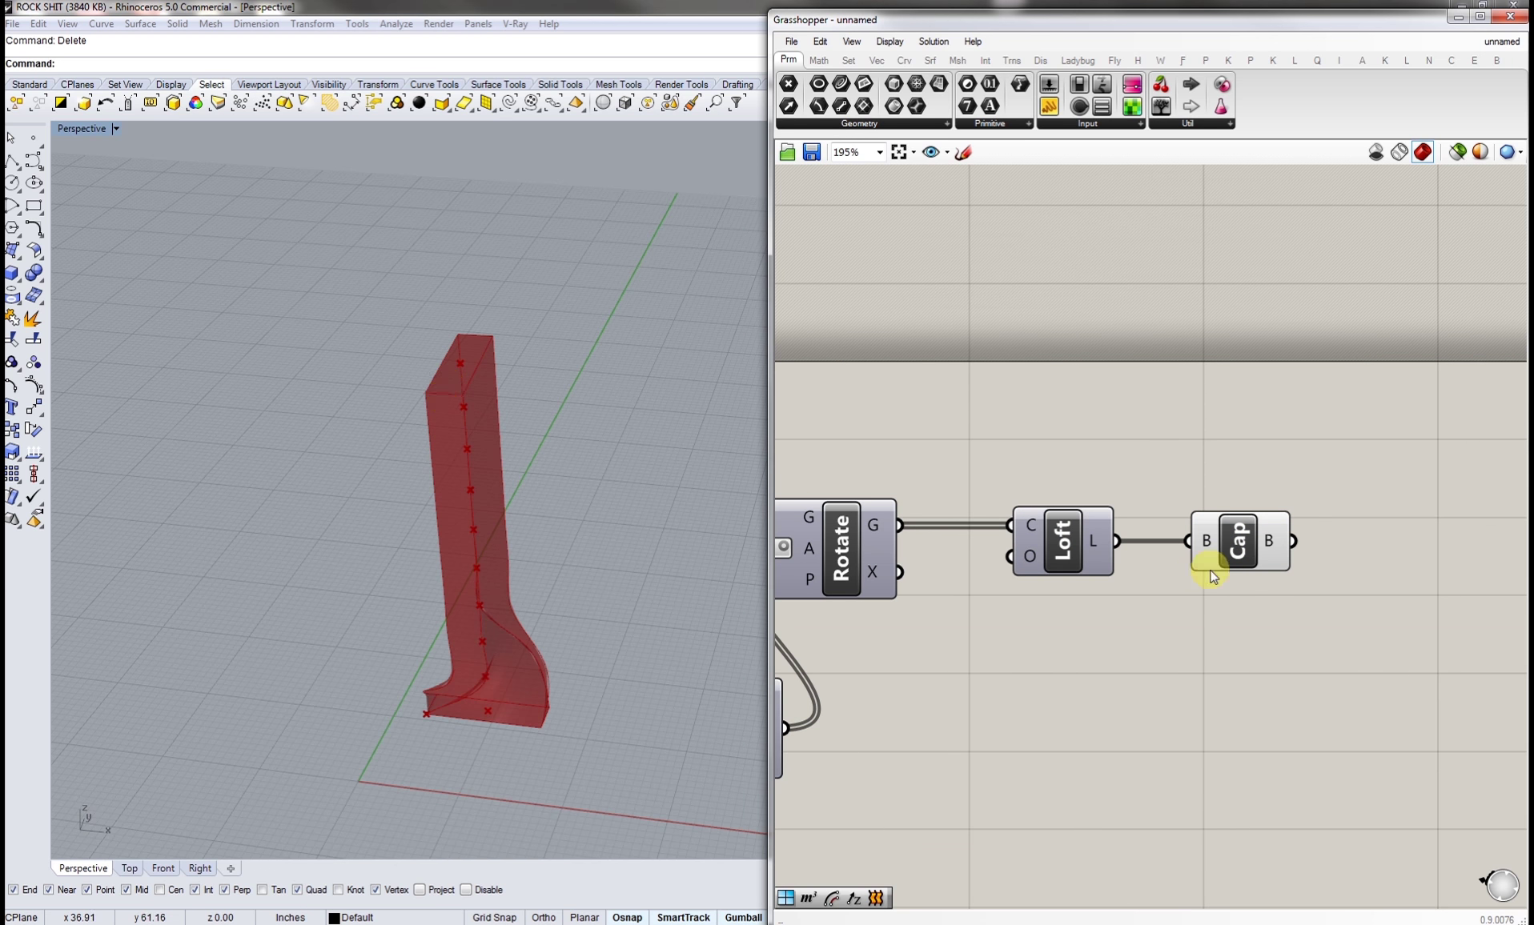
left_click(1241, 549)
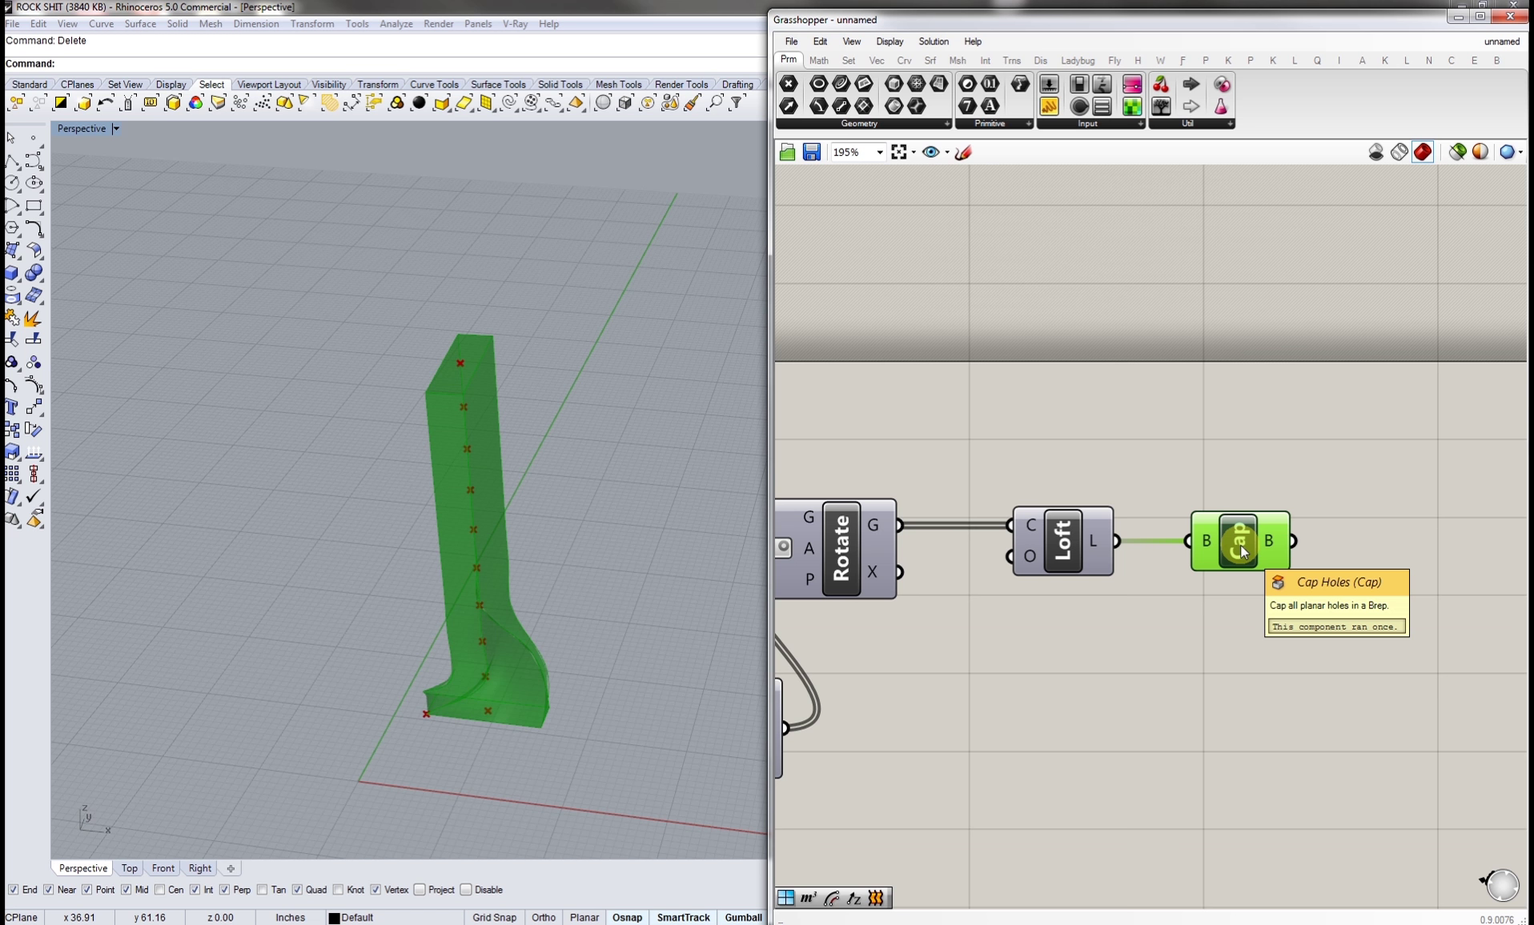
- Bake the Cap component's geometry into Rhino and move the baked polysurface away from the red preview
middle_click(1240, 545)
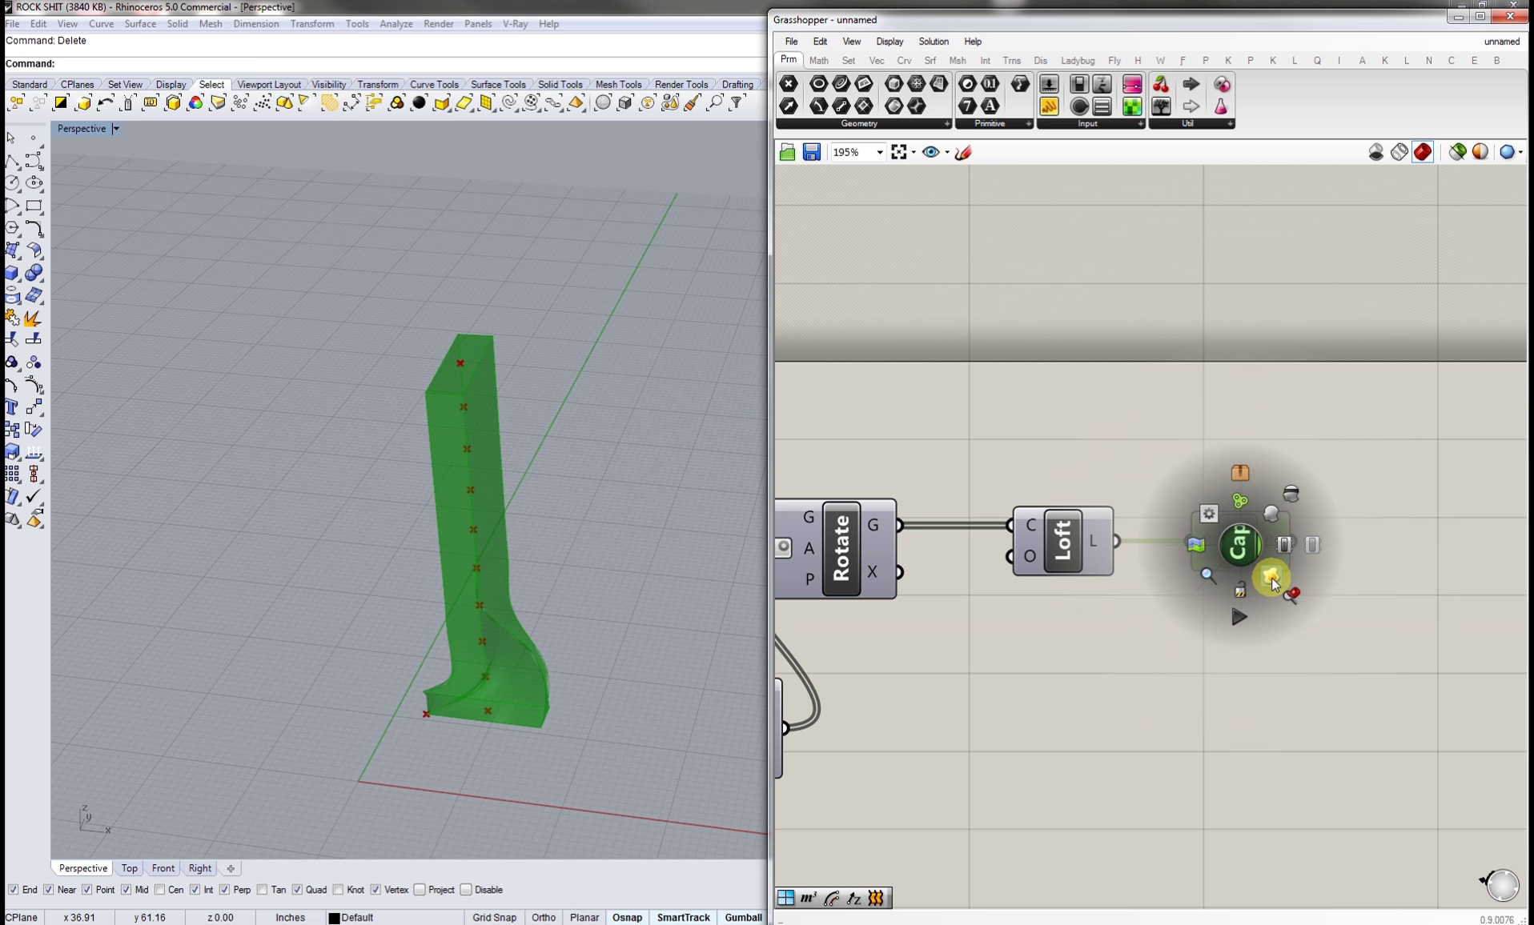
left_click(1272, 577)
left_click(842, 759)
left_click(504, 675)
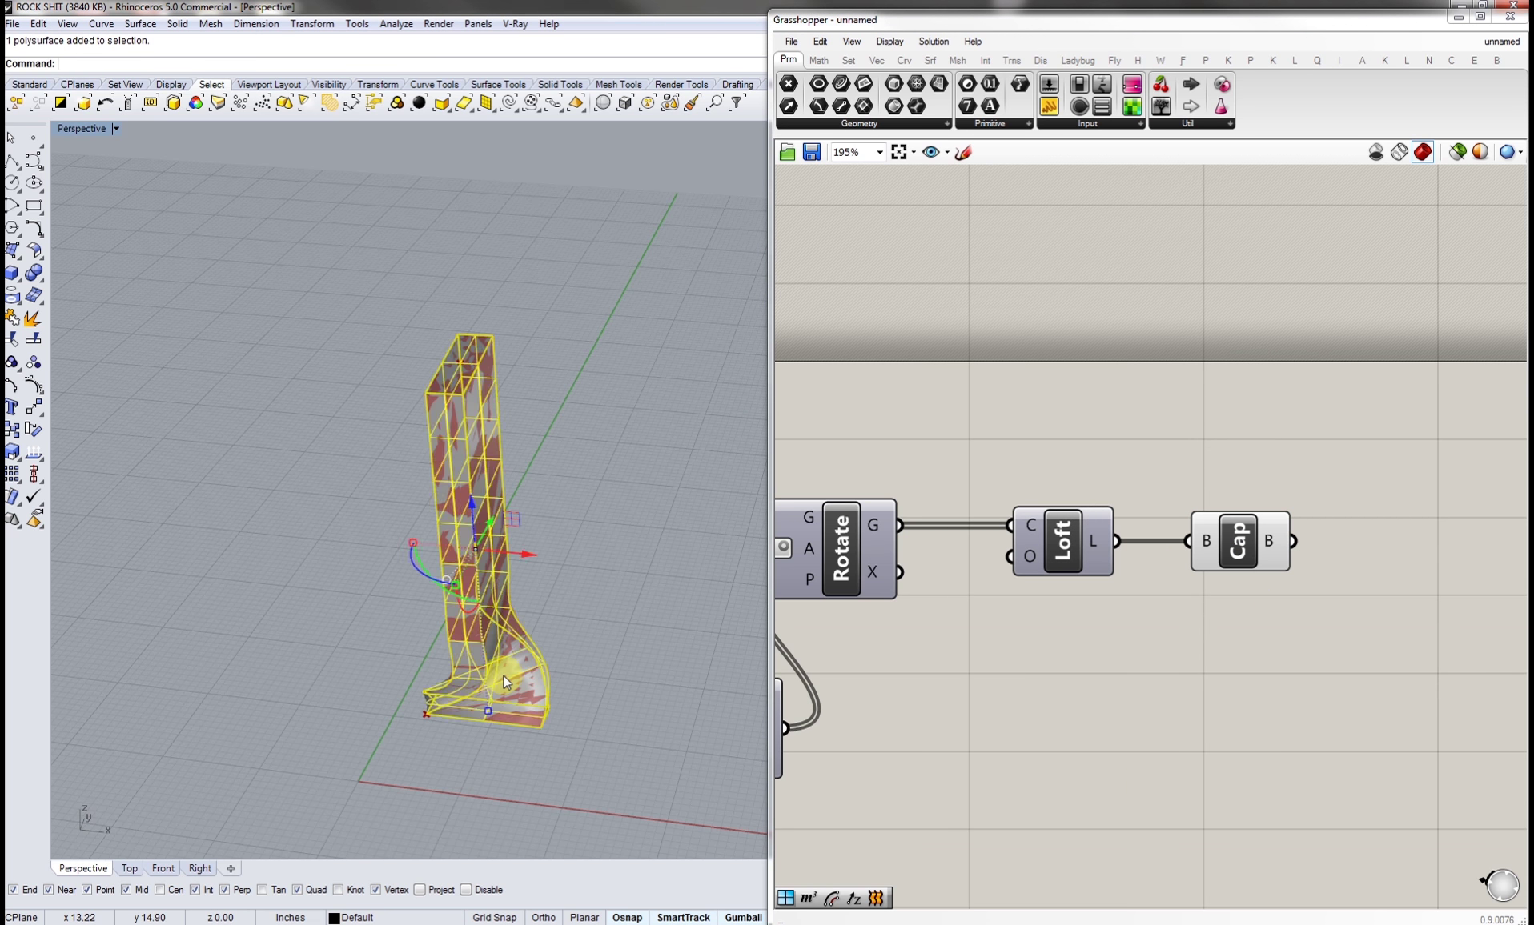
right_click_drag(503, 675, 604, 682, "shift")
left_click_drag(613, 702, 393, 677)
left_click(472, 566)
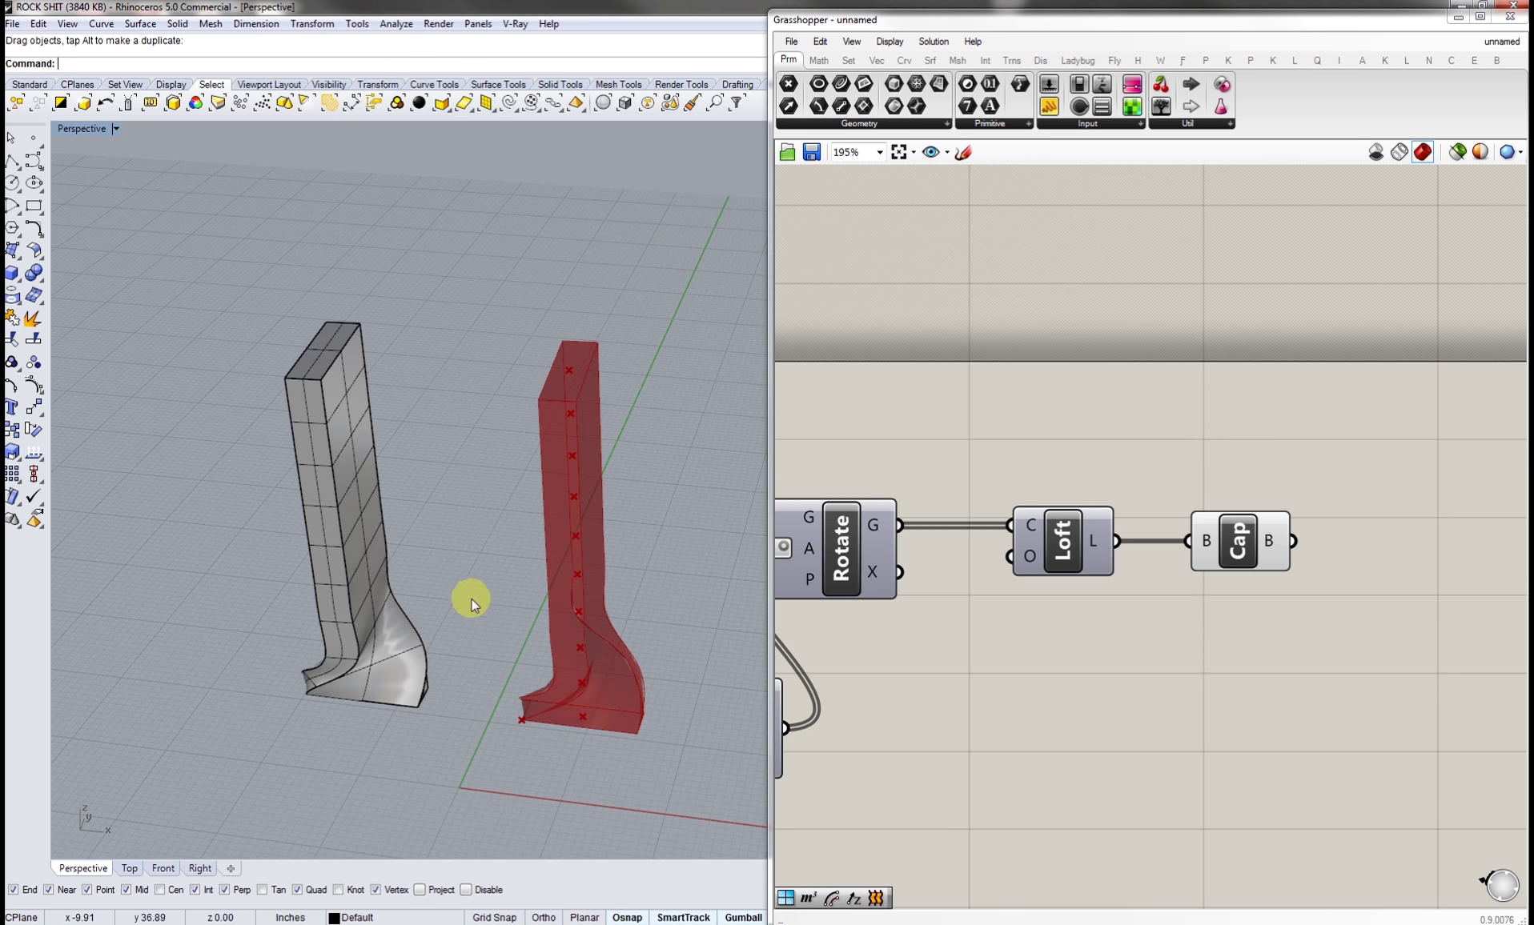
- Examine the baked twisted polysurface up close and from a low angle, then select it in the Rhino viewport
right_click_drag(472, 603, 603, 680, "shift")
scroll(604, 680, "up", 8)
right_click_drag(550, 610, 533, 654)
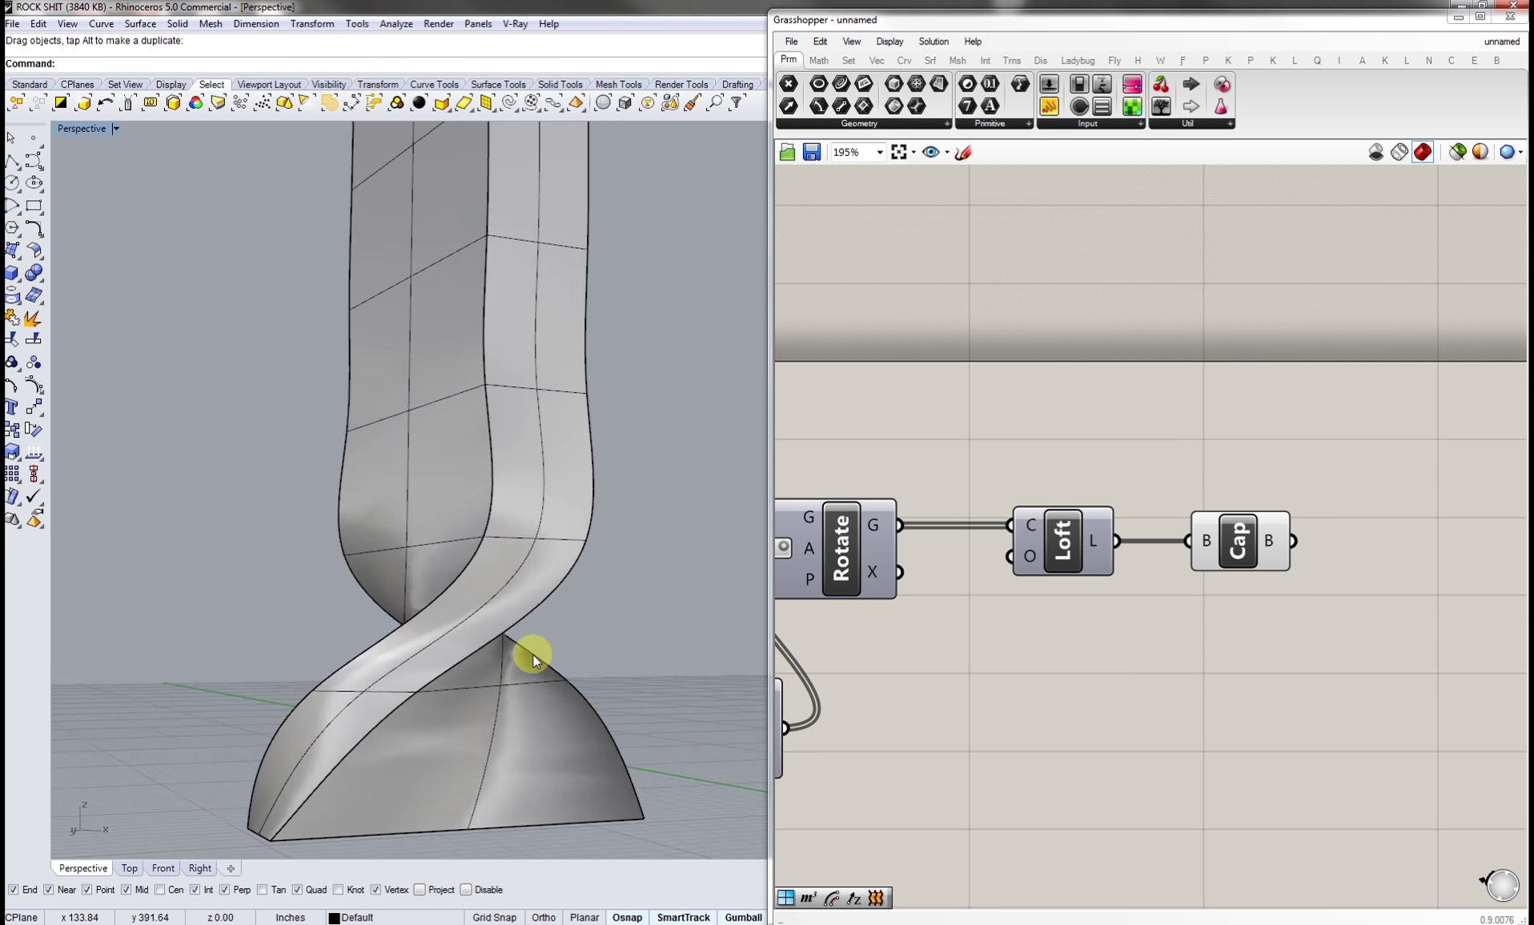
scroll(524, 560, "down", 9)
mouse_move(517, 541)
right_mouse_down()
mouse_move(573, 776)
mouse_move(578, 715)
mouse_move(513, 558)
right_mouse_up()
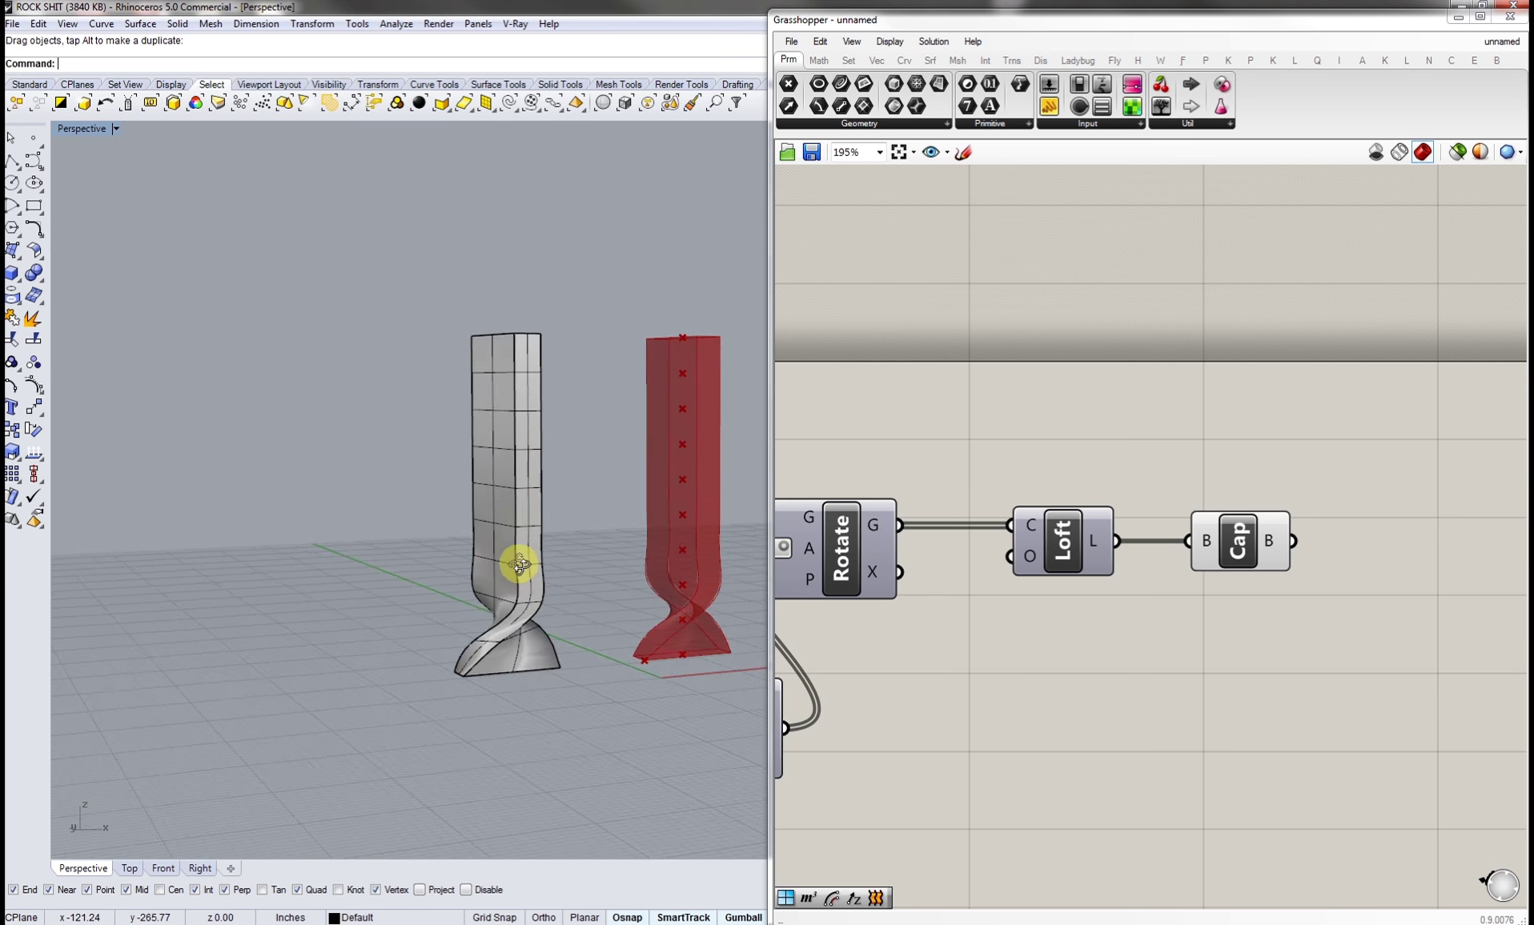
left_click(504, 531)
- Set the Step of the Series driving the rotation to 29.2 and its Count to 7
right_click_drag(936, 647, 1242, 617)
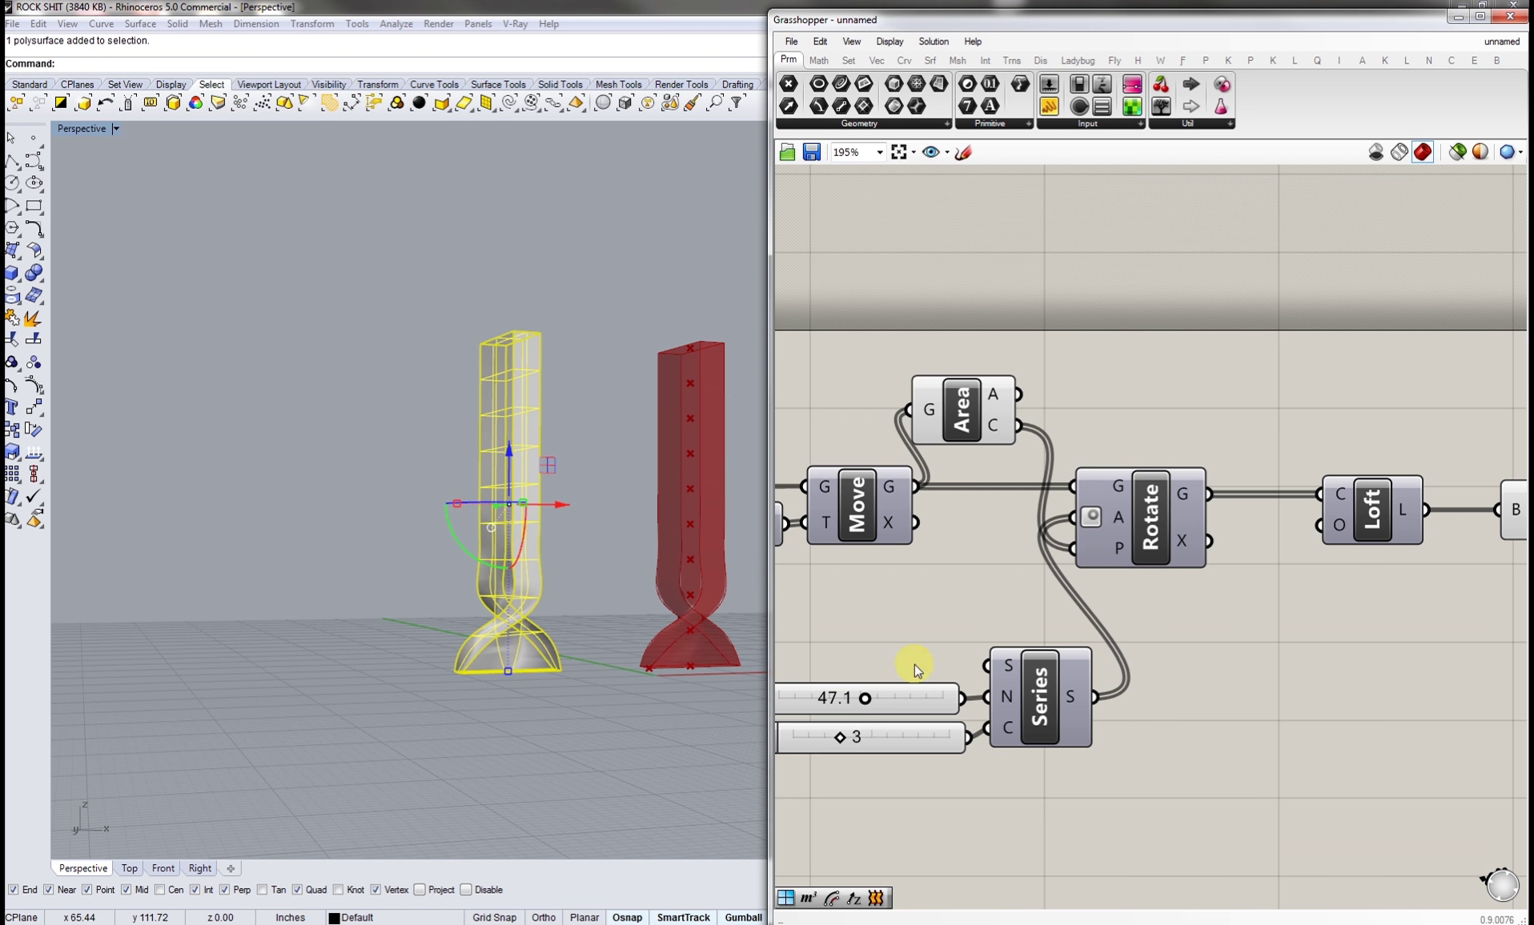
scroll(920, 681, "up", 2)
right_click_drag(1028, 727, 939, 743)
left_click_drag(912, 720, 957, 767)
right_click_drag(1210, 639, 1071, 685)
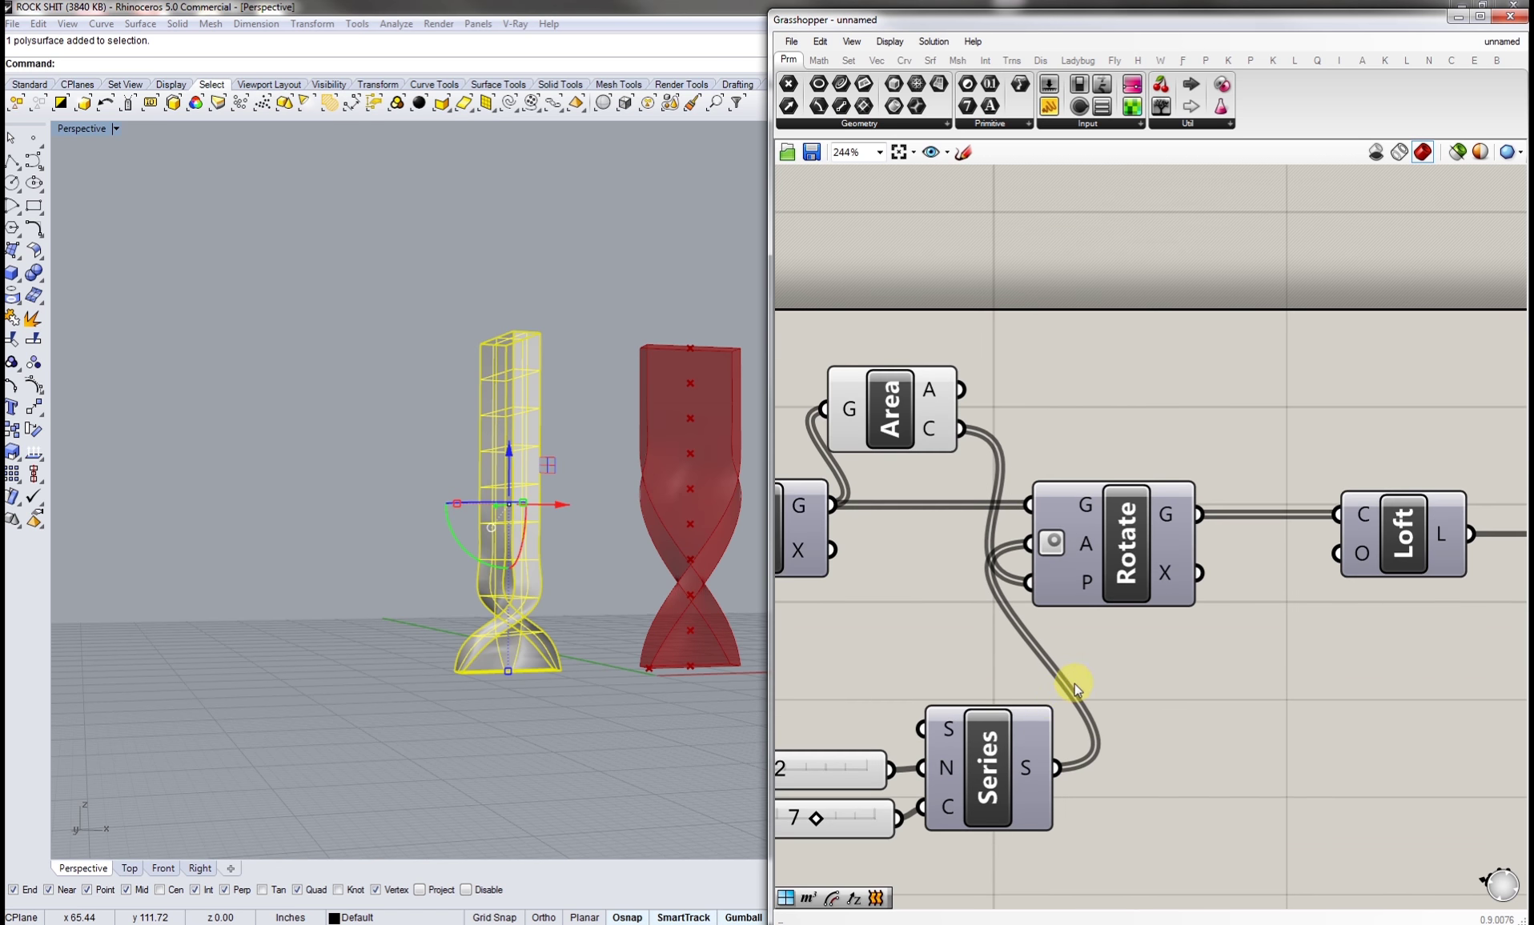
- Set the Rectangle's X Size to 13.4, Y Size to 5.4 and corner Radius to 1.88
right_click_drag(924, 690, 1120, 651)
right_click_drag(857, 592, 1329, 612)
scroll(1232, 685, "down", 3)
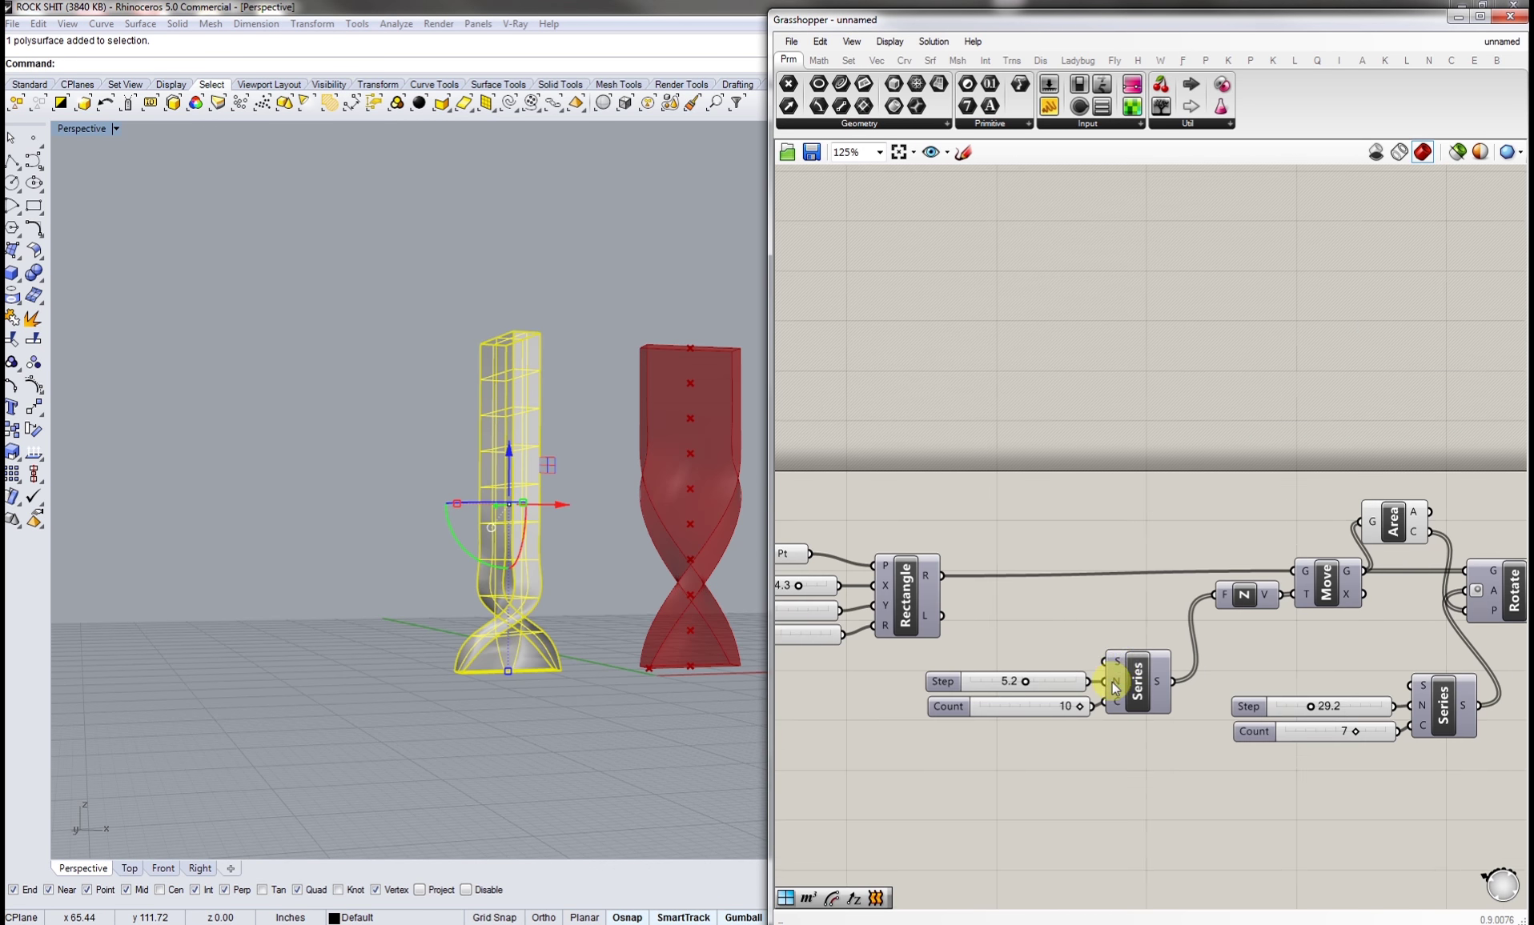
right_click_drag(1041, 703, 1082, 641)
scroll(1082, 641, "up", 3)
right_click_drag(861, 613, 1181, 637)
right_click_drag(1023, 595, 1168, 652)
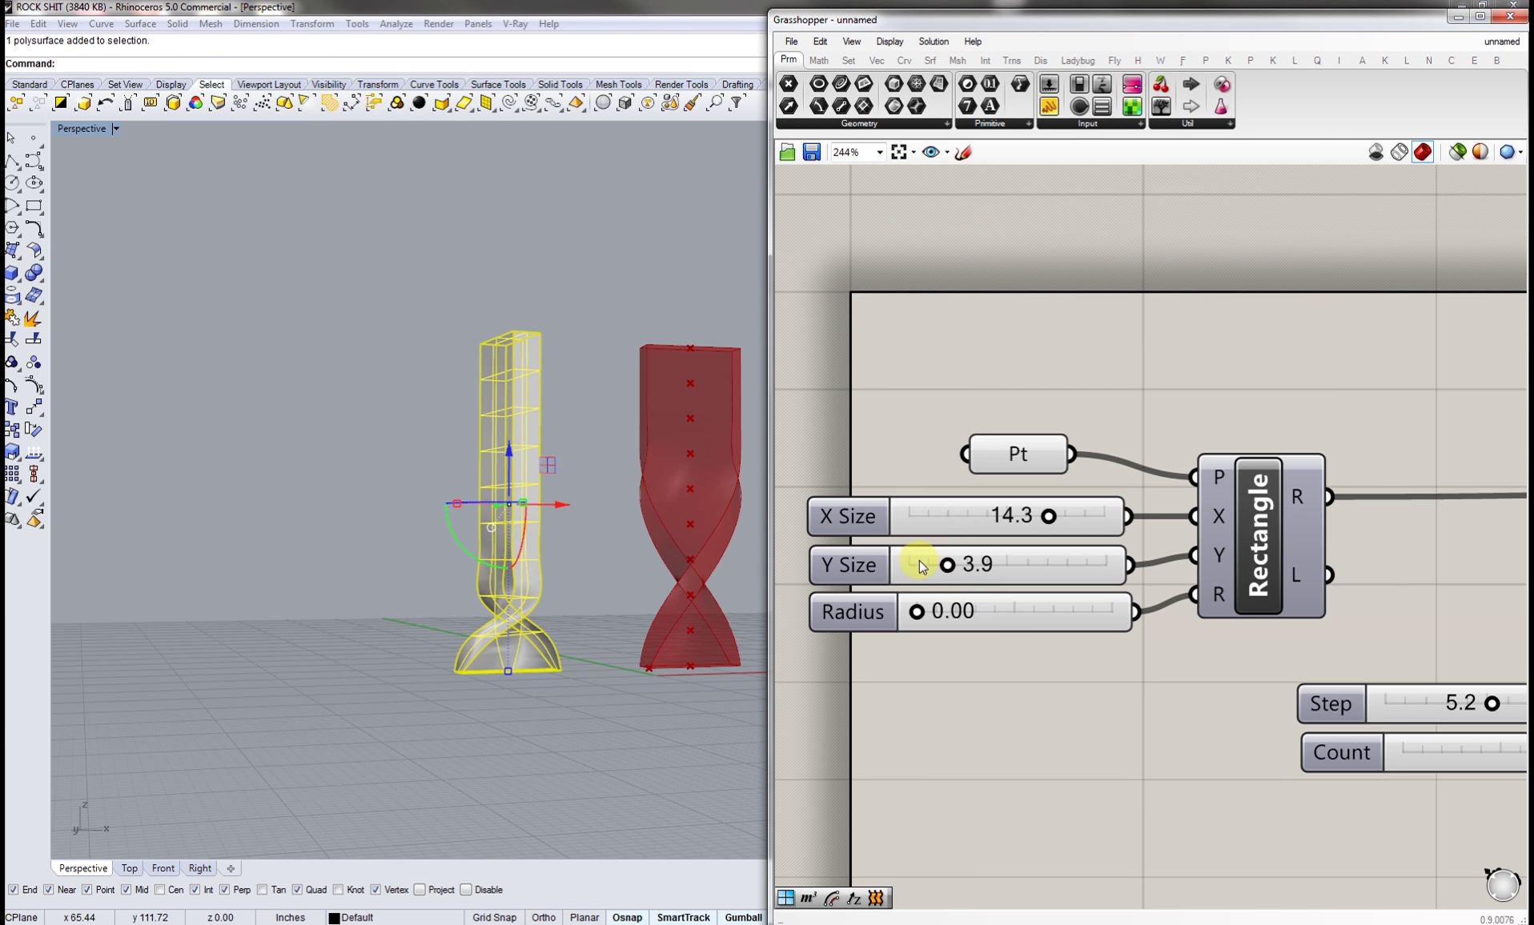
right_click_drag(940, 587, 941, 659)
left_click_drag(915, 685, 959, 636)
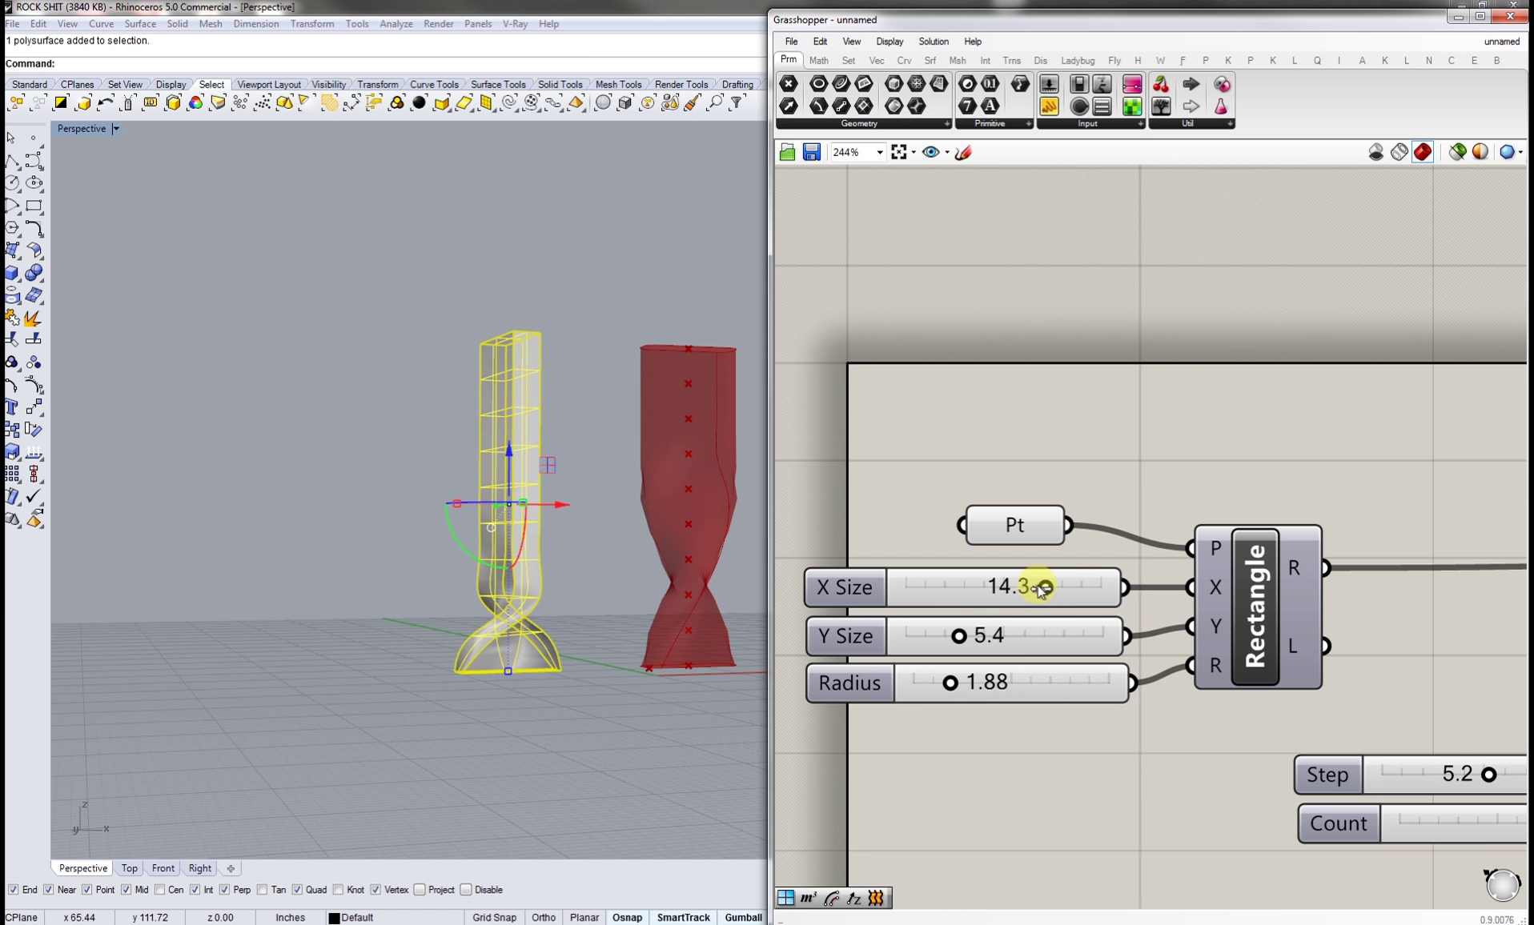
mouse_move(1042, 591)
left_mouse_down()
mouse_move(1011, 587)
mouse_move(1059, 590)
mouse_move(1038, 590)
left_mouse_up()
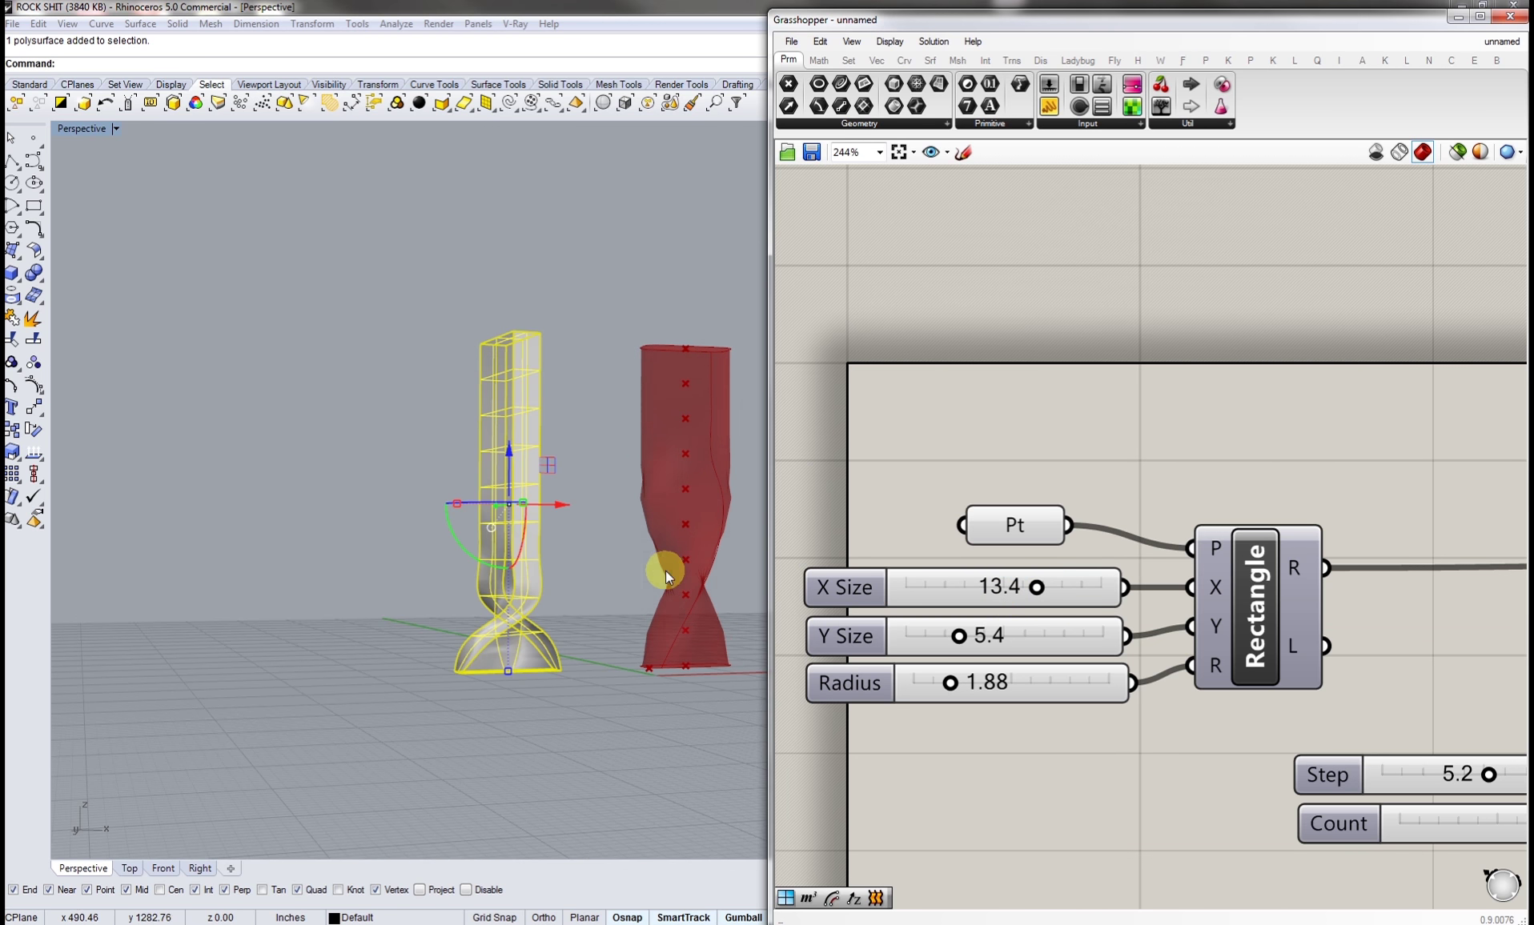
- Reduce the Rectangle component's corner Radius so the form's edges are less rounded
right_click_drag(665, 569, 612, 625)
right_click_drag(1136, 646, 1004, 676)
scroll(1004, 676, "down", 5)
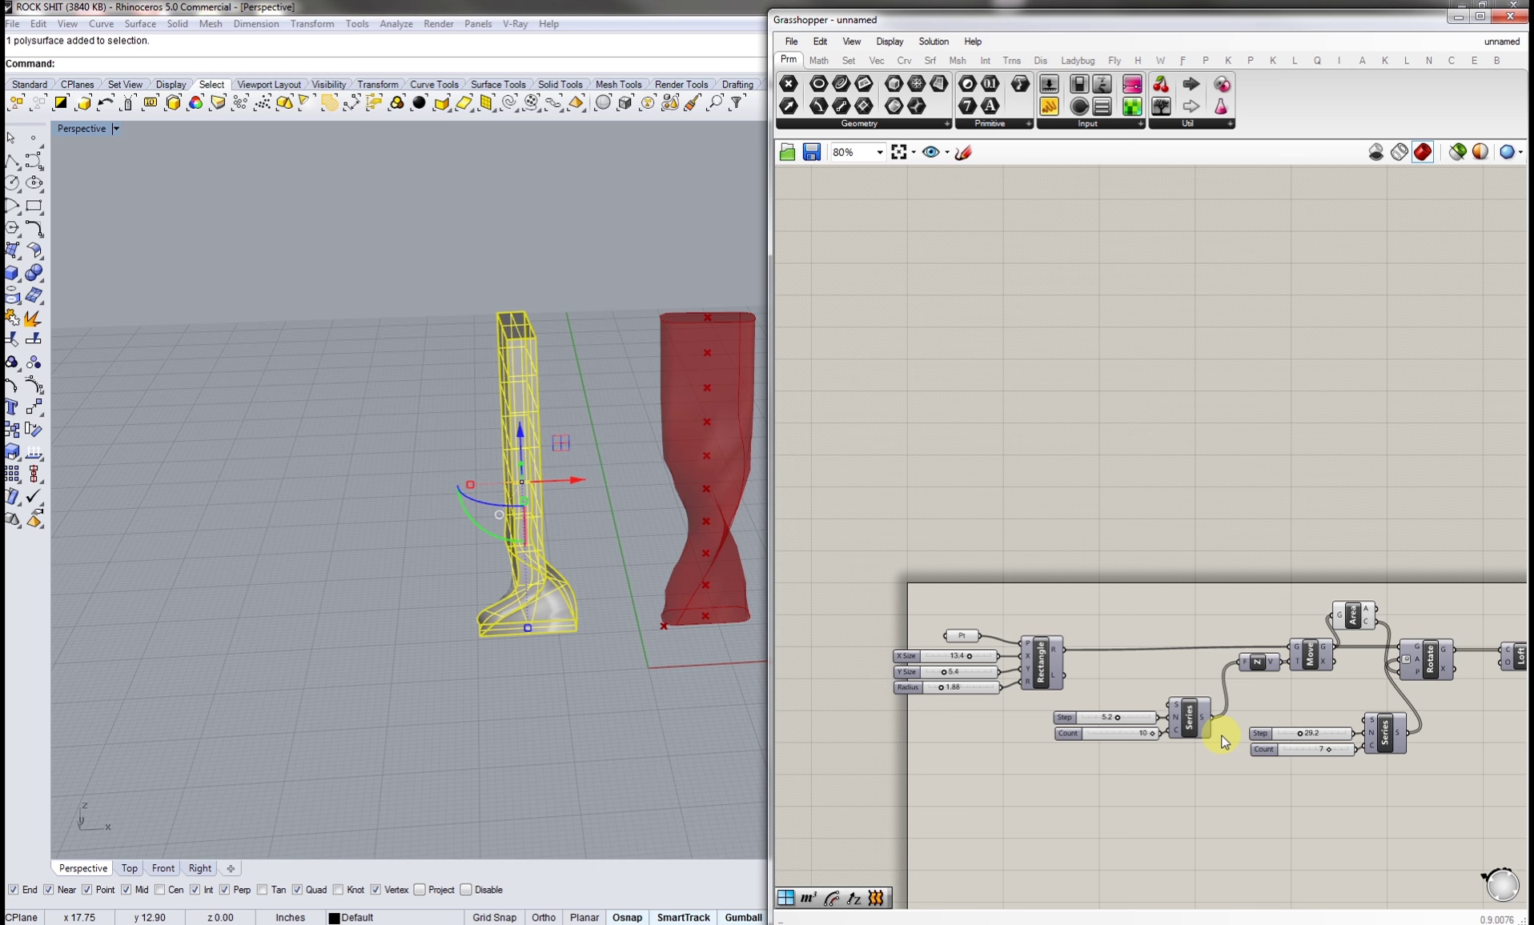
right_click_drag(1326, 725, 1169, 715)
right_click_drag(939, 717, 1083, 728)
scroll(907, 680, "up", 3)
scroll(908, 685, "up", 1)
left_click_drag(954, 693, 933, 694)
scroll(1222, 695, "down", 5)
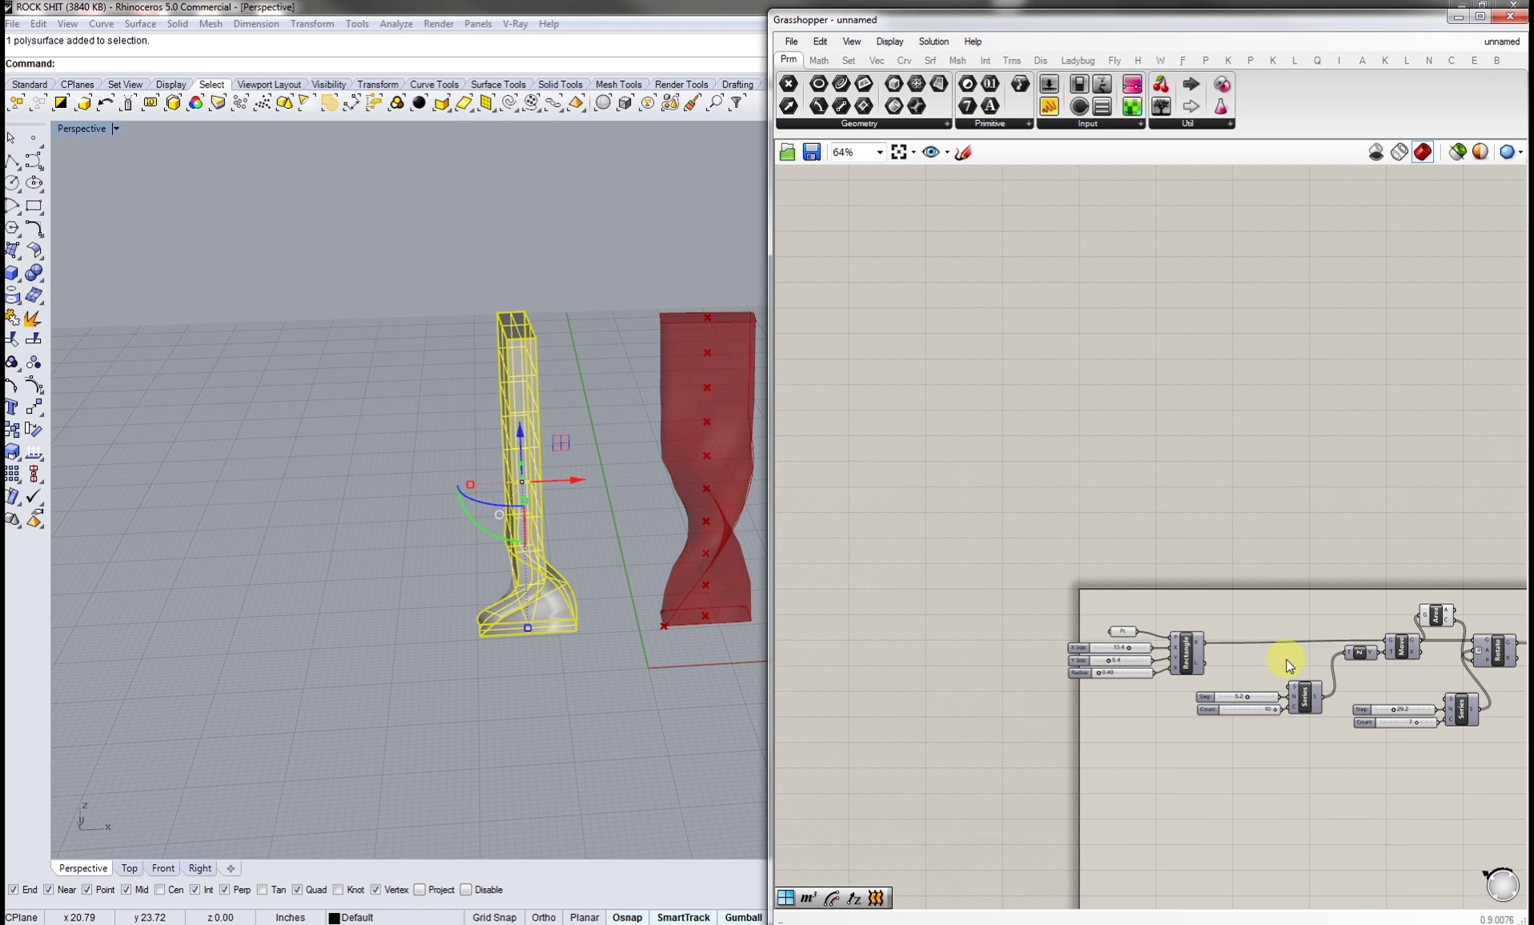
- Bake the Cap geometry as a second variation and move it to the far side of the first baked form
scroll(1225, 640, "up", 5)
left_click(1231, 622)
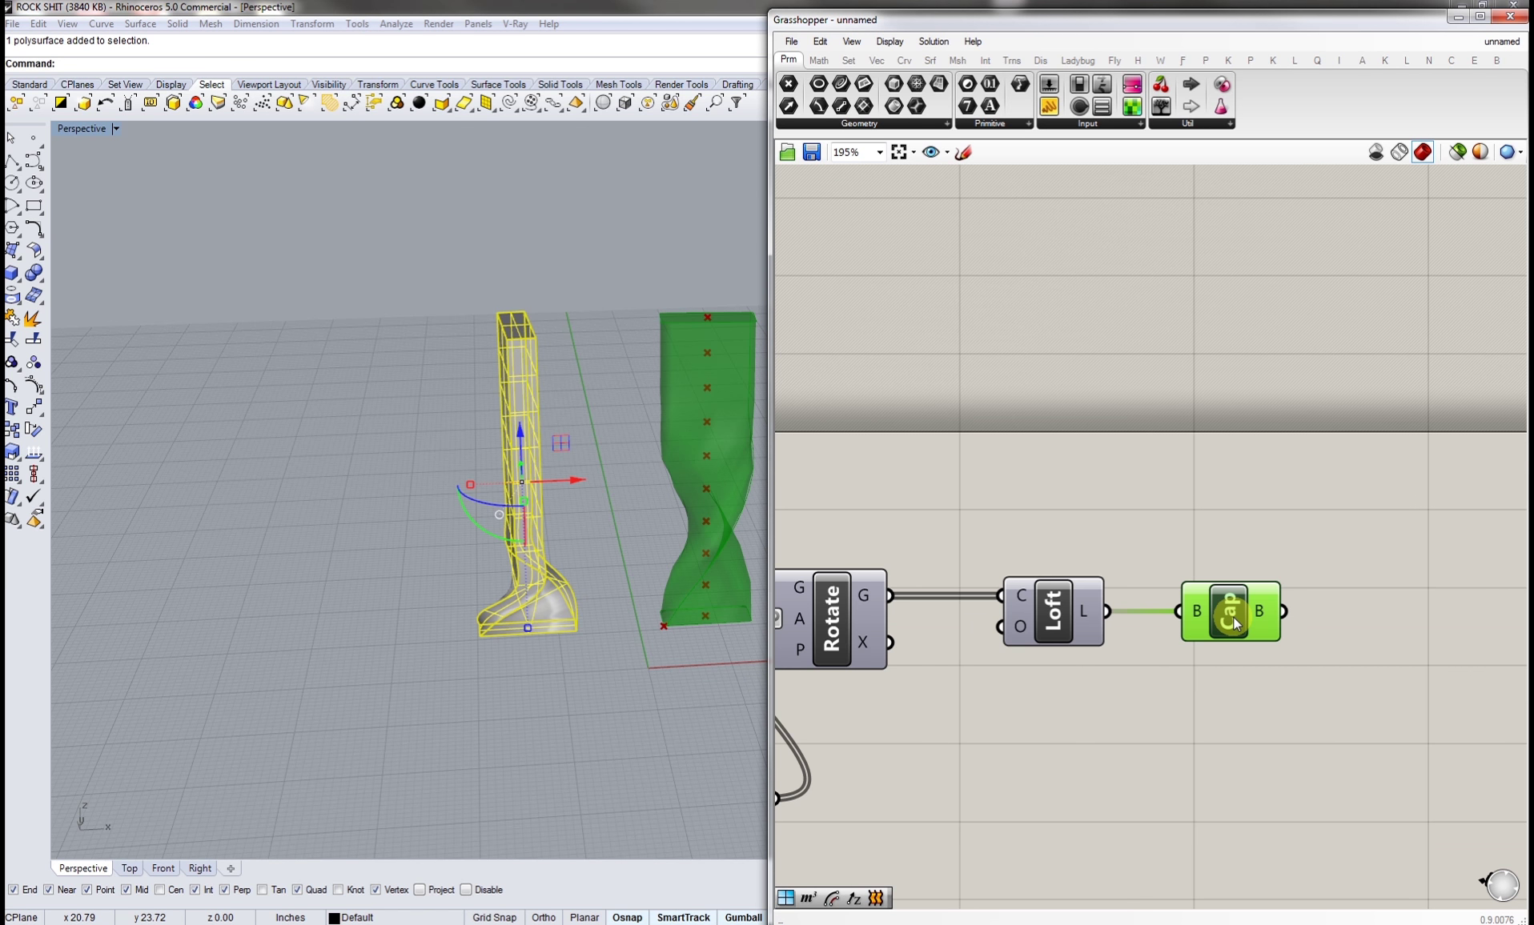
middle_click(1233, 616)
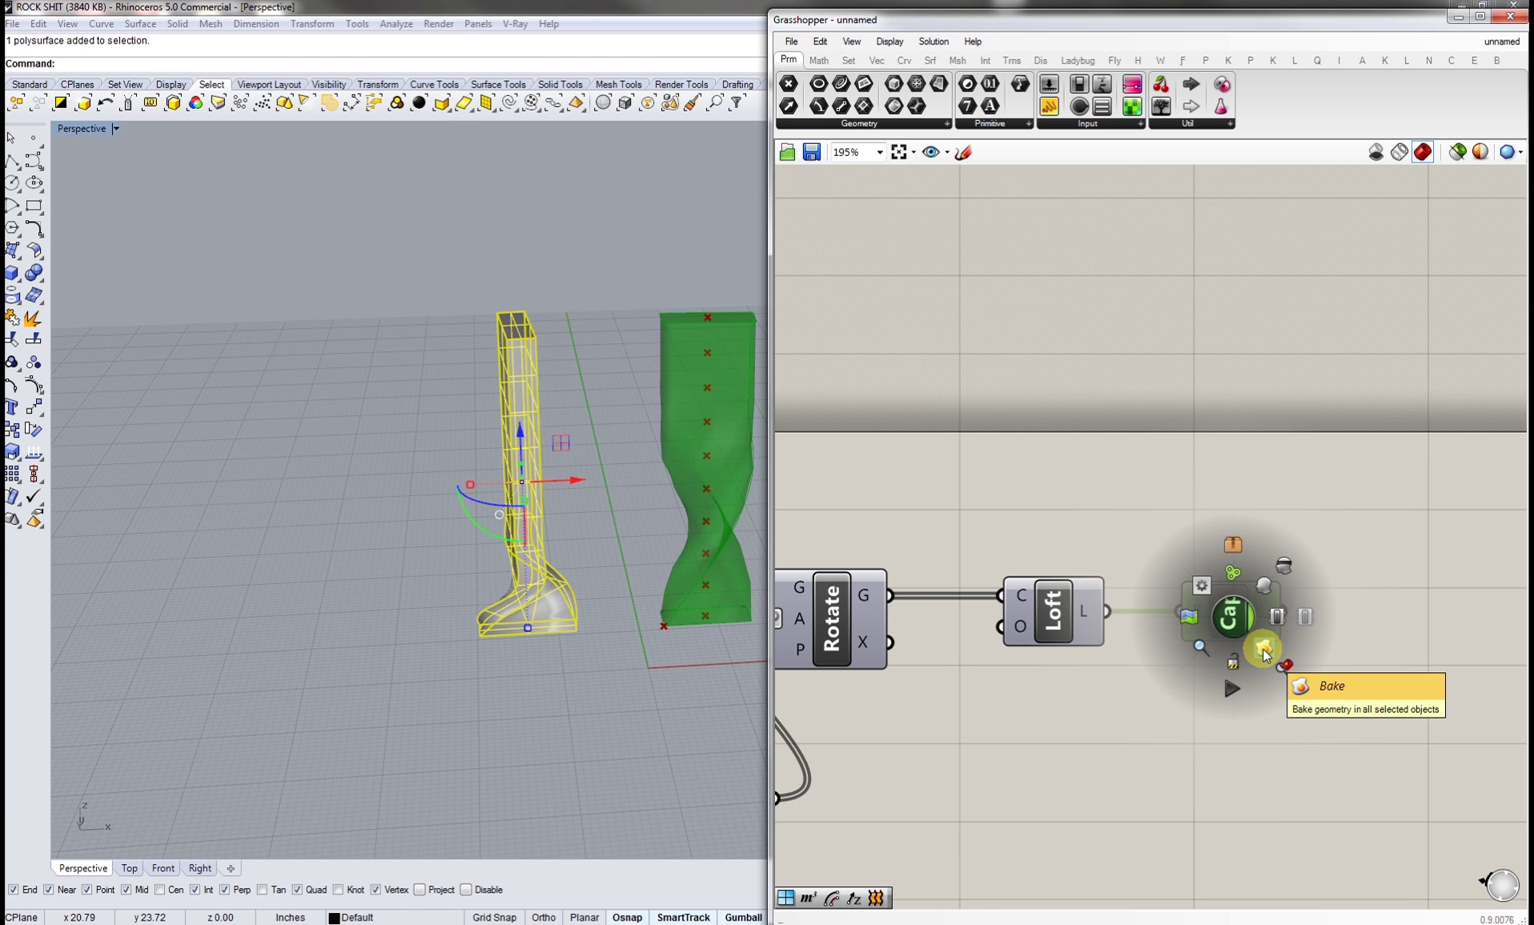
left_click(1265, 662)
right_click_drag(659, 586, 621, 648, "shift")
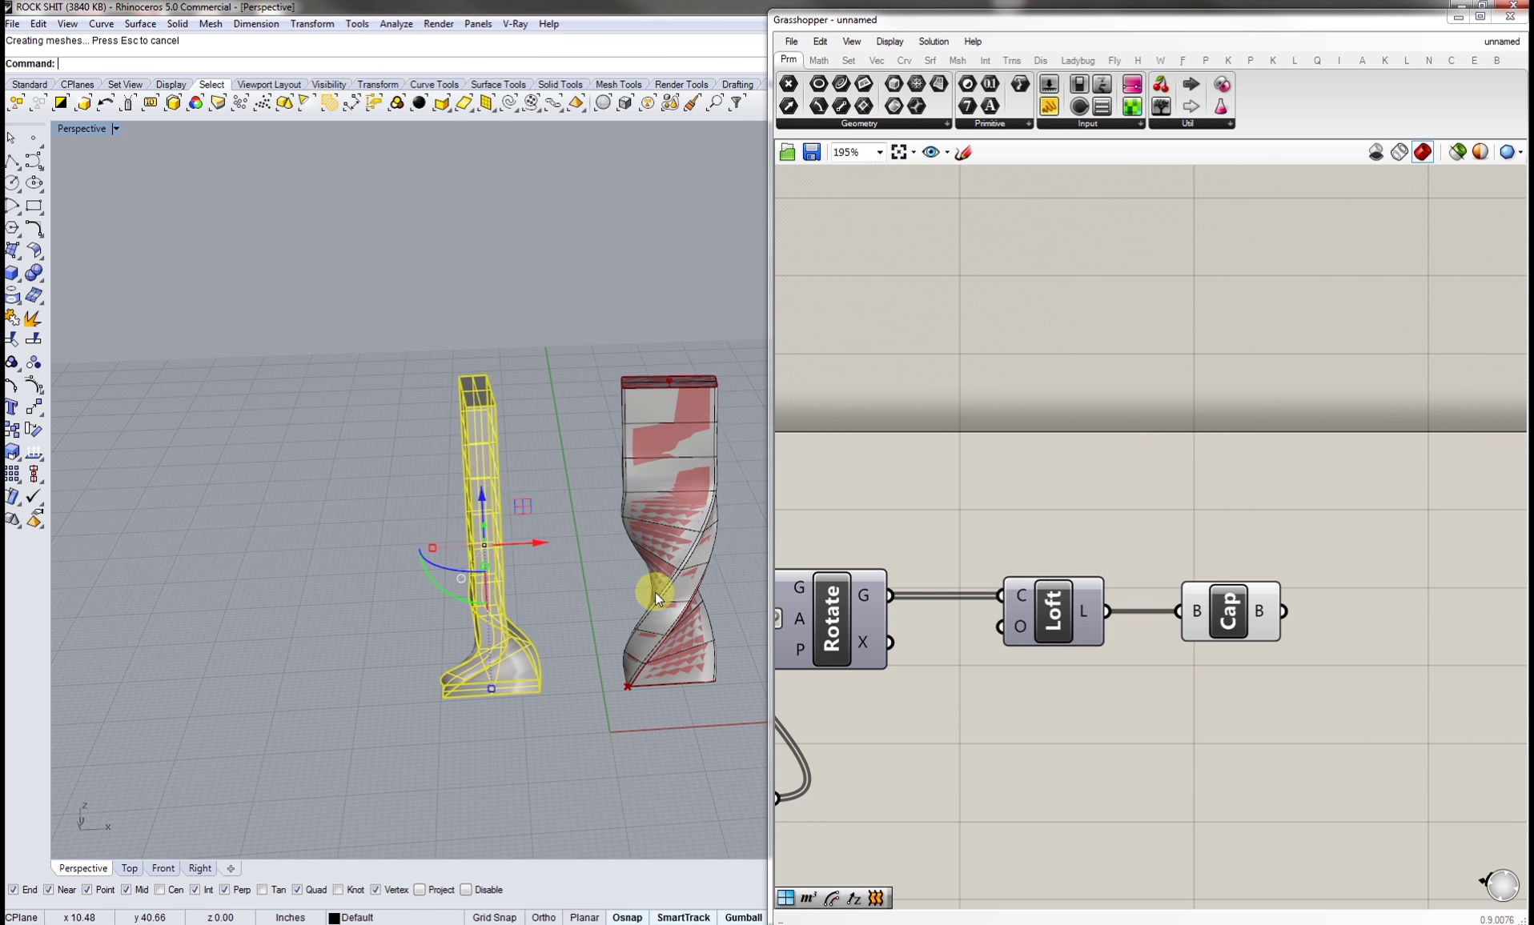
left_click(694, 558)
left_click_drag(695, 560, 325, 557, "shift")
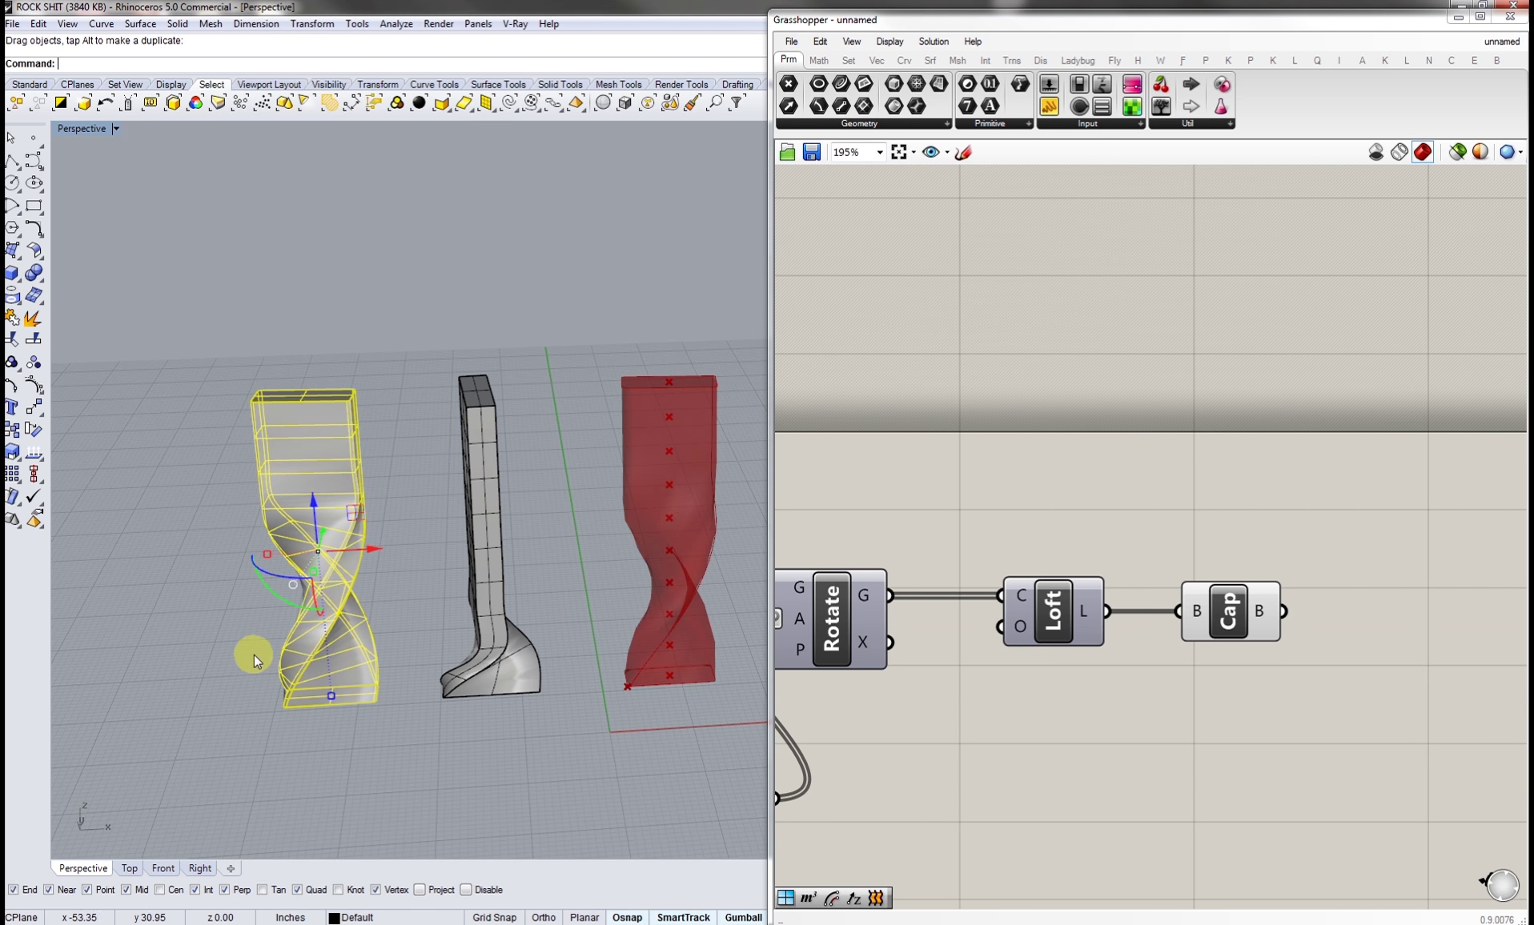
left_click(253, 654)
- Set the Step of the Series driving the rotation to 18.7
scroll(383, 642, "up", 6)
right_click_drag(382, 642, 506, 486)
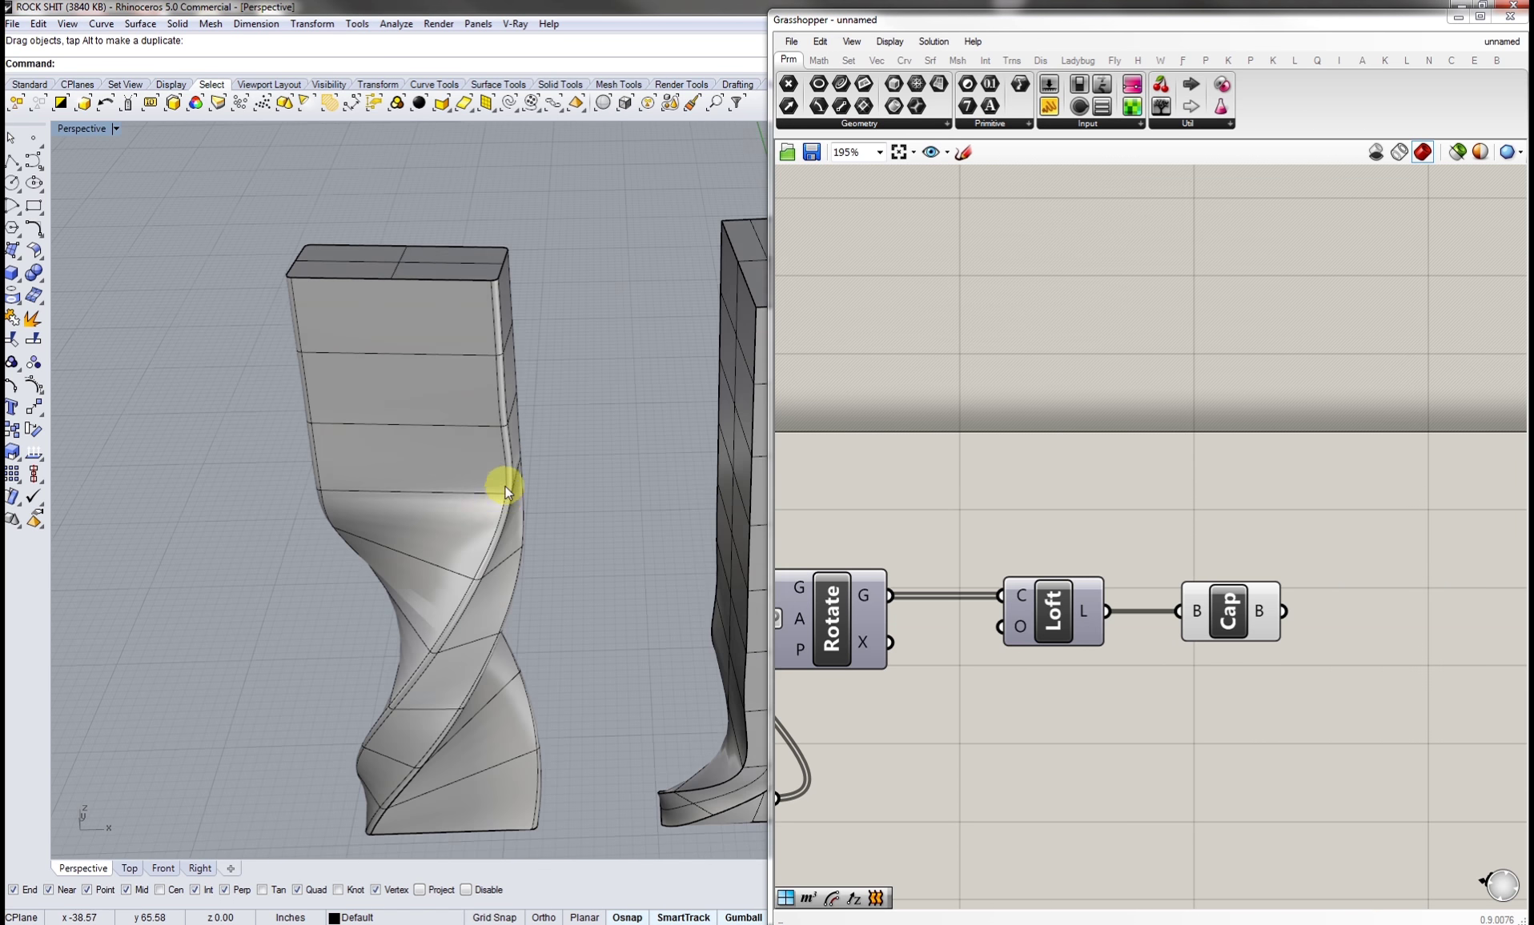
scroll(592, 649, "down", 5)
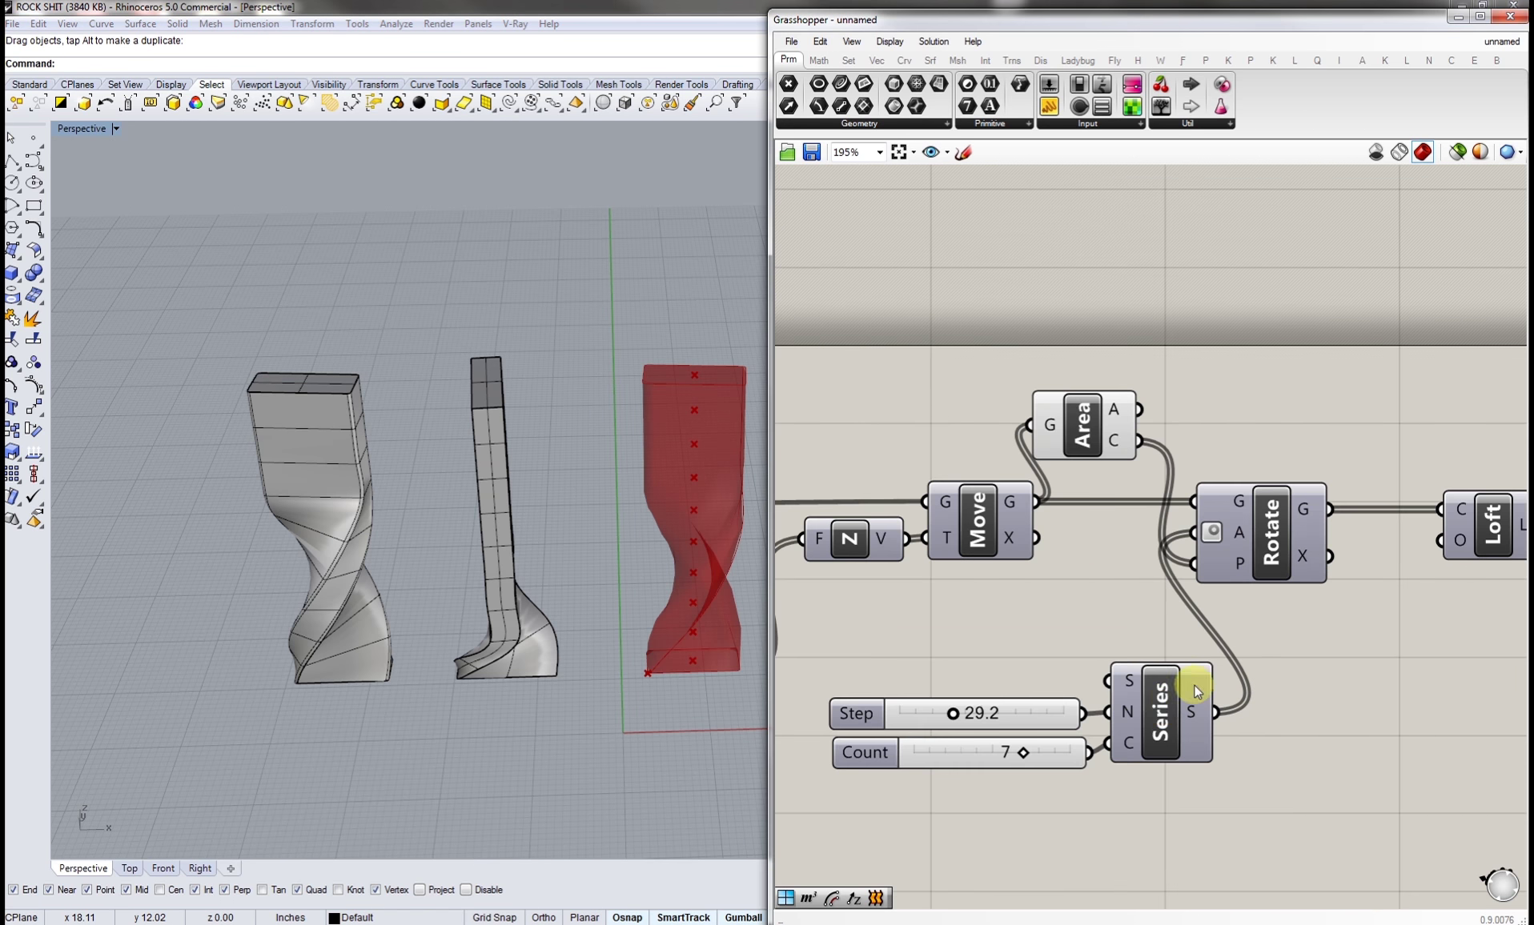
right_click_drag(1006, 718, 1175, 687)
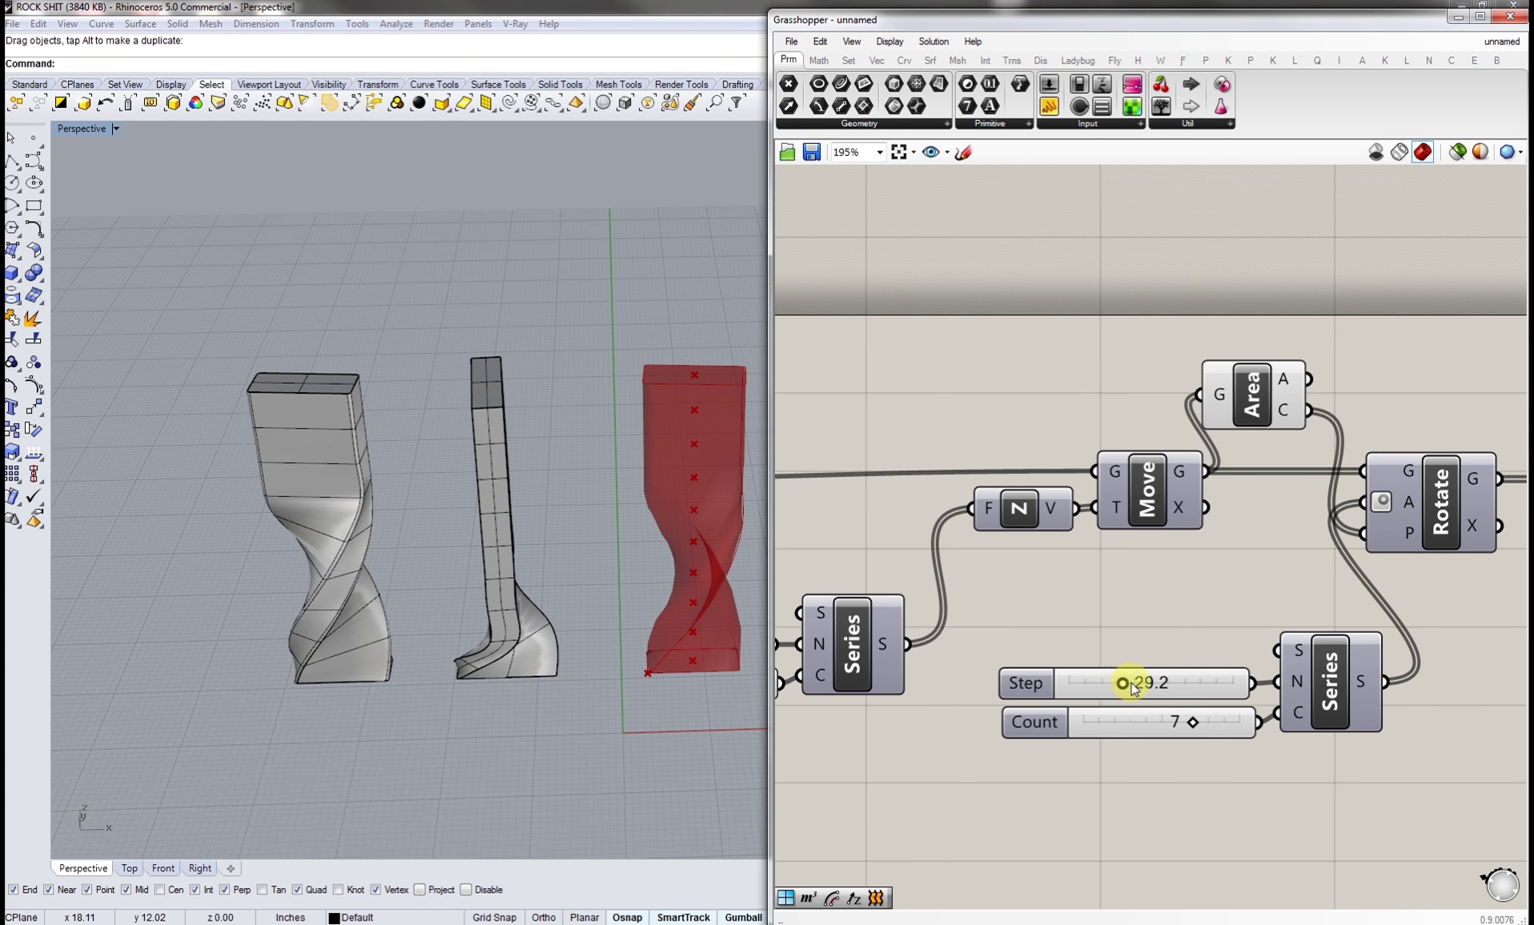
left_click_drag(1124, 685, 1099, 683)
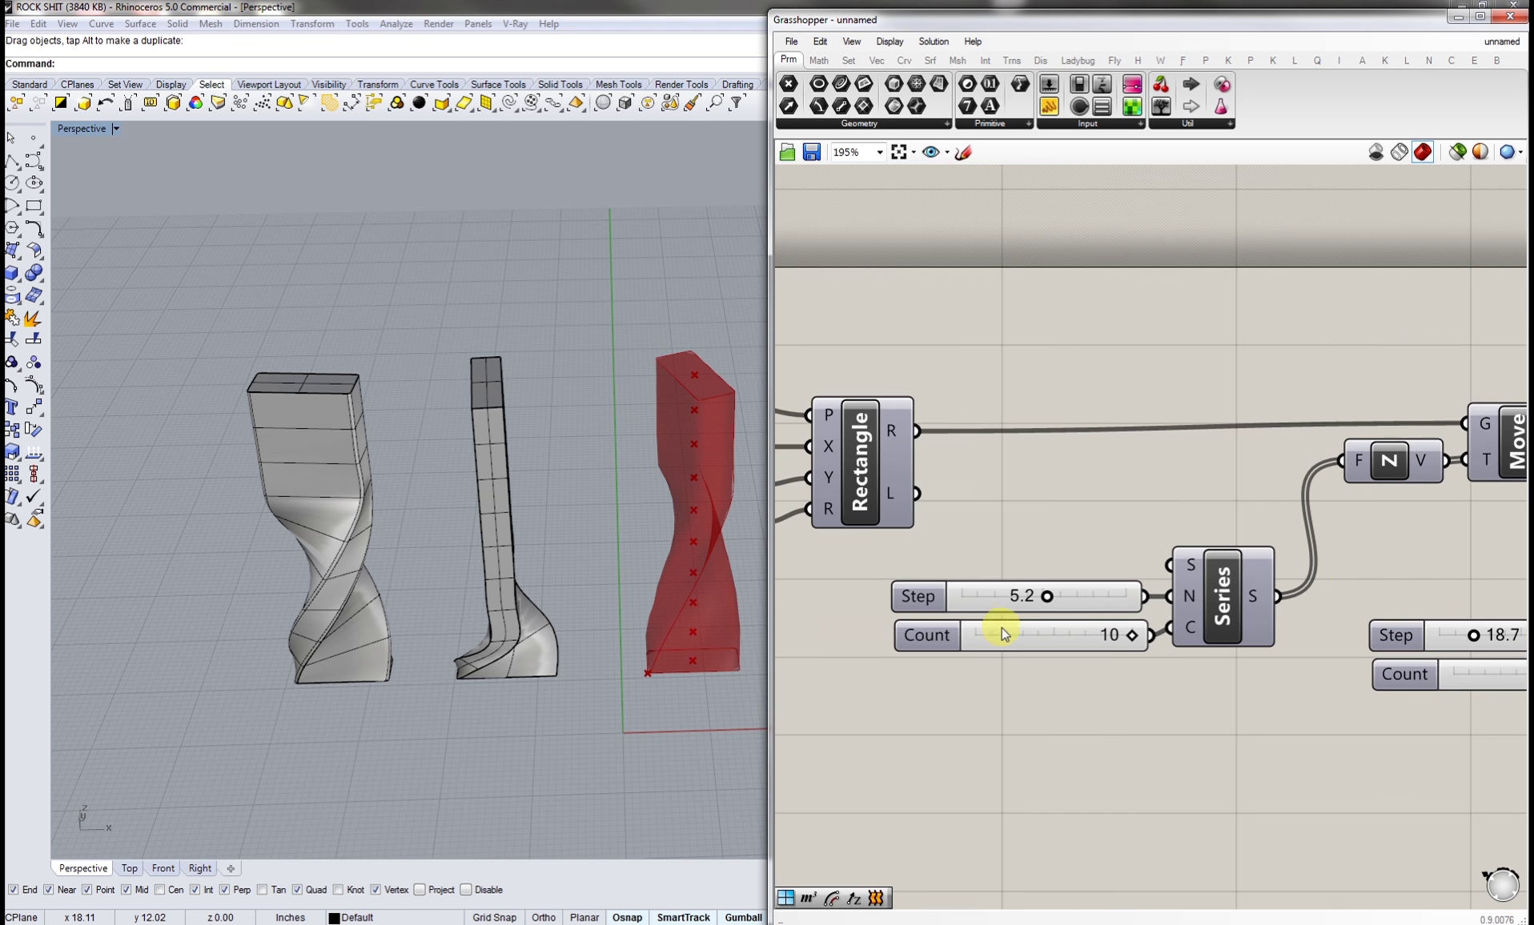
- Slightly reduce the Rectangle's Y Size and increase its X Size
right_click_drag(1001, 626, 1139, 674)
mouse_move(957, 608)
left_mouse_down()
mouse_move(917, 607)
mouse_move(941, 607)
left_mouse_up()
mouse_move(1012, 572)
left_mouse_down()
mouse_move(1040, 565)
mouse_move(1024, 565)
left_mouse_up()
- Bake the Cap geometry as a third variation and place it at the outer end of the row of baked forms
scroll(976, 645, "down", 5)
right_click_drag(1319, 629, 1060, 638)
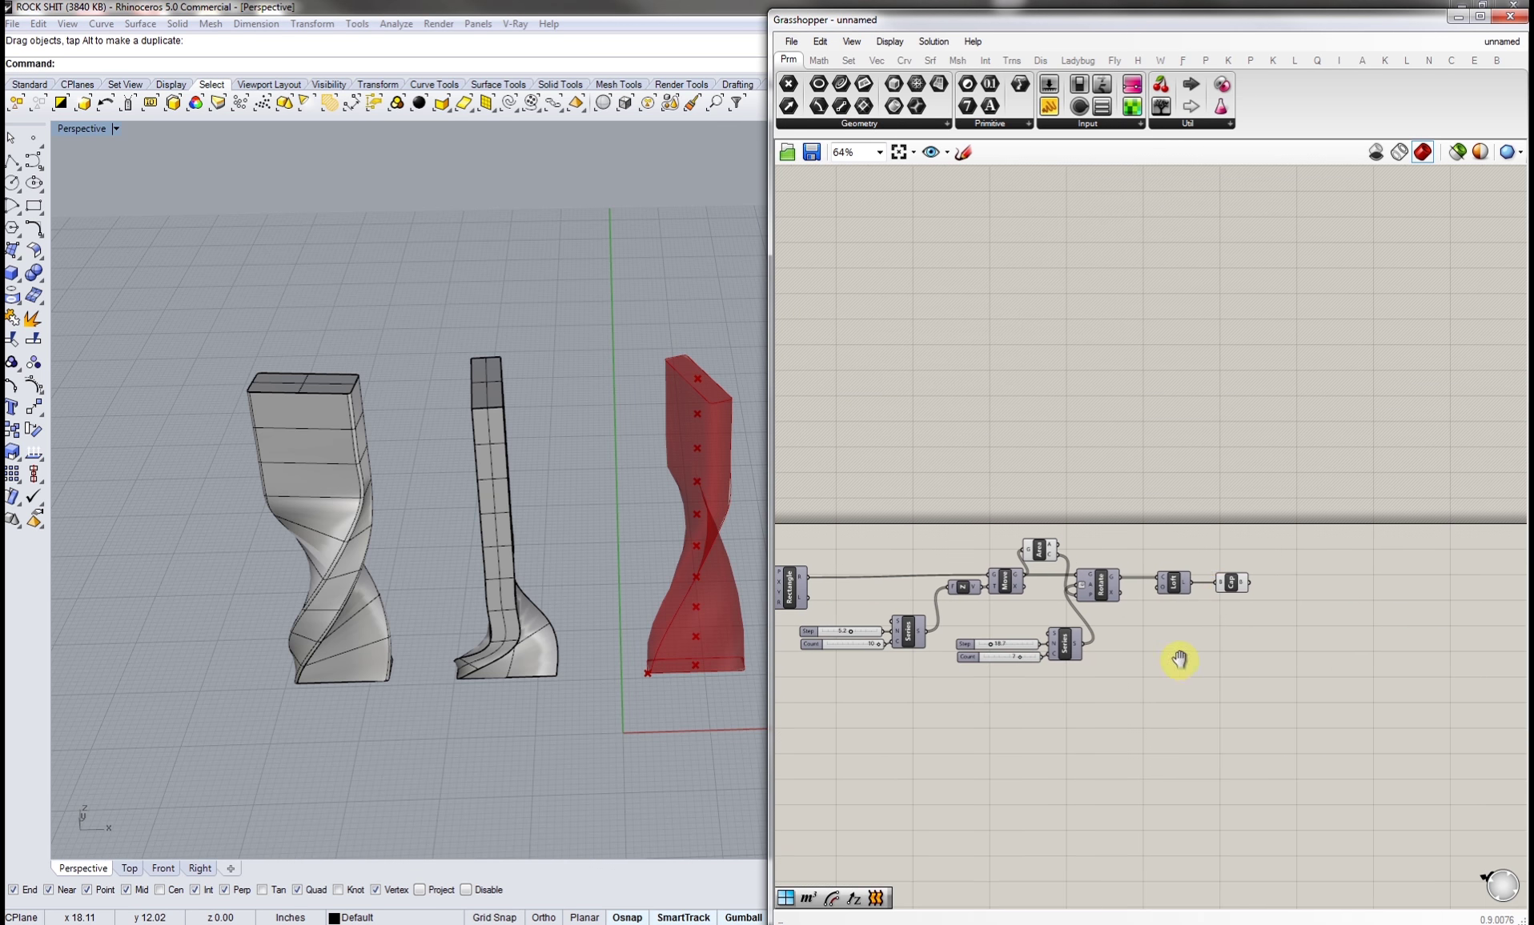
left_click(1229, 586)
middle_click(1227, 589)
left_click(1255, 618)
left_click(695, 604)
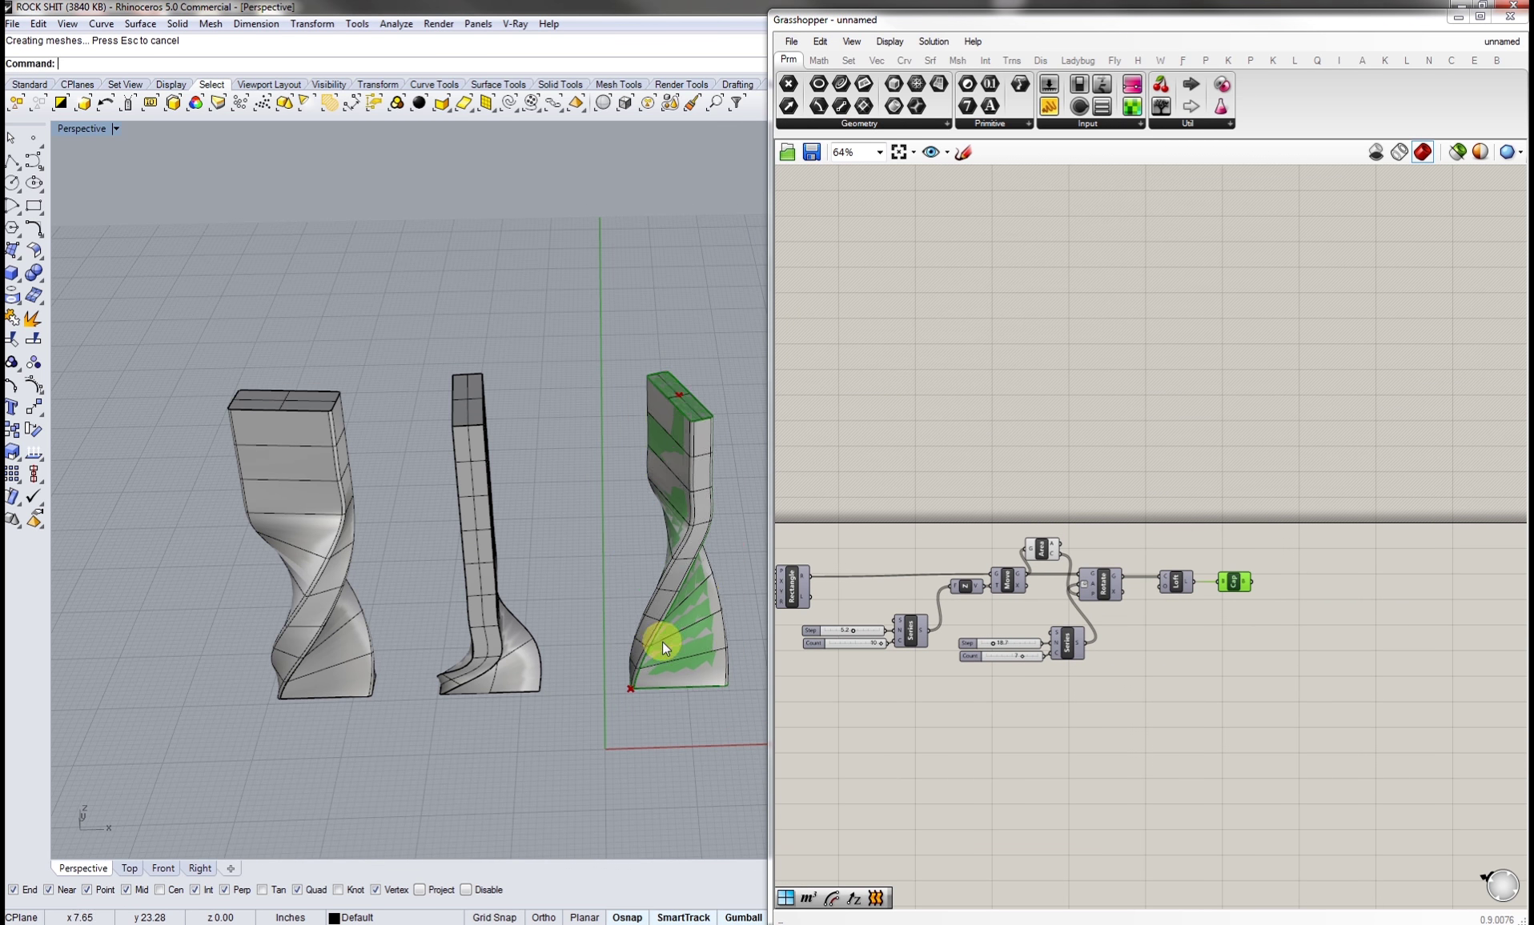
left_click_drag(661, 642, 232, 612)
right_click_drag(270, 757, 599, 616, "shift")
left_click(475, 740)
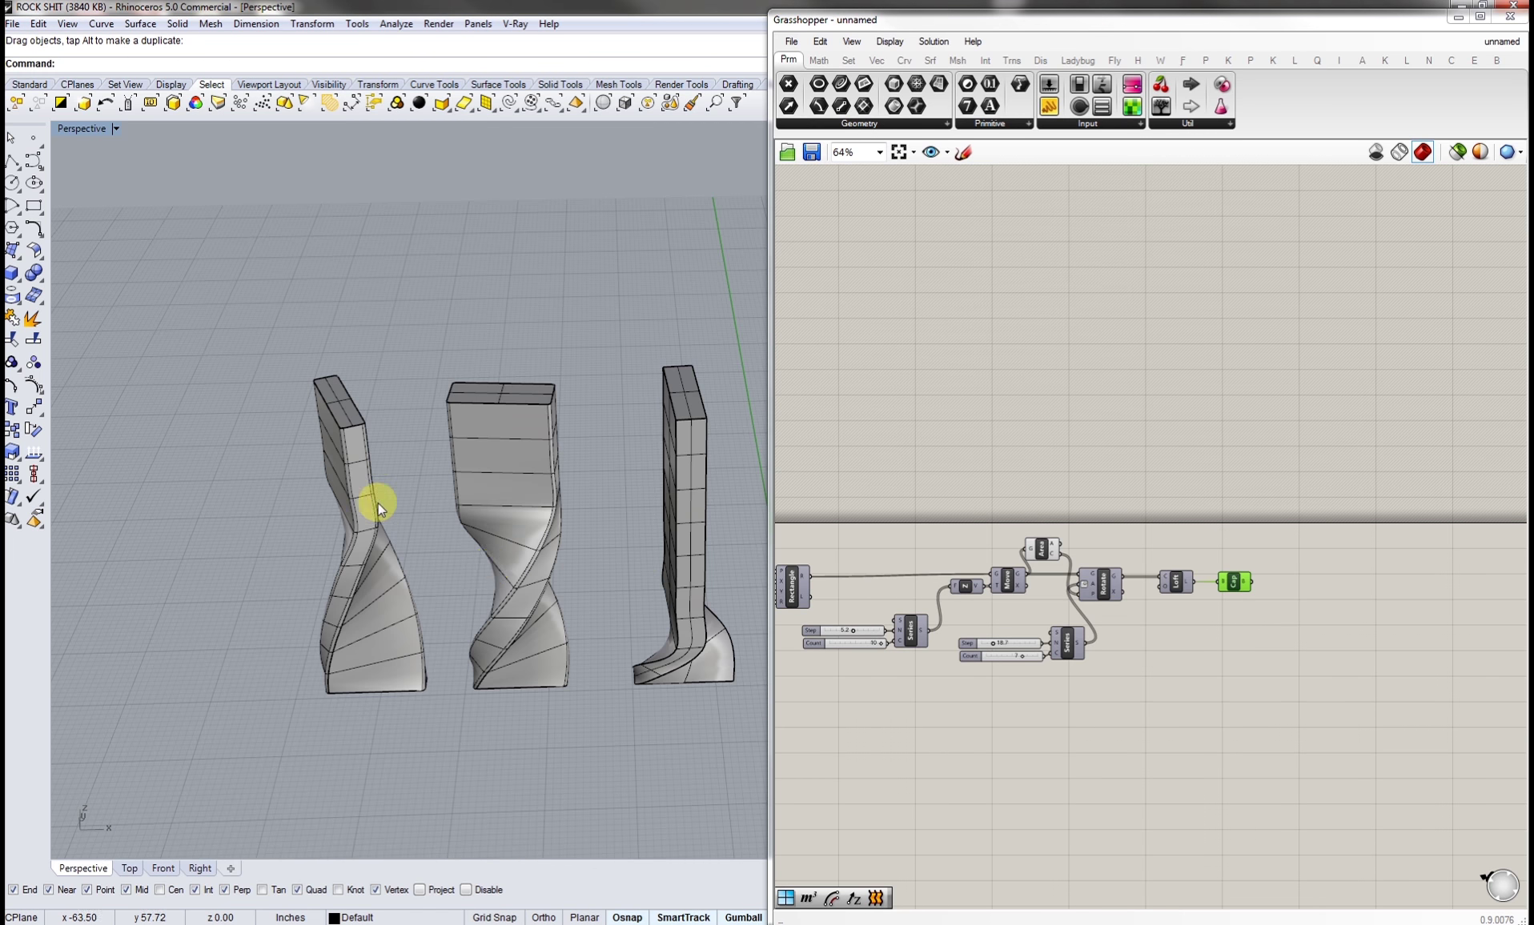
- Examine the three baked variations and the live twisted preview from several angles, clearing the Cap selection
right_click_drag(378, 503, 462, 561)
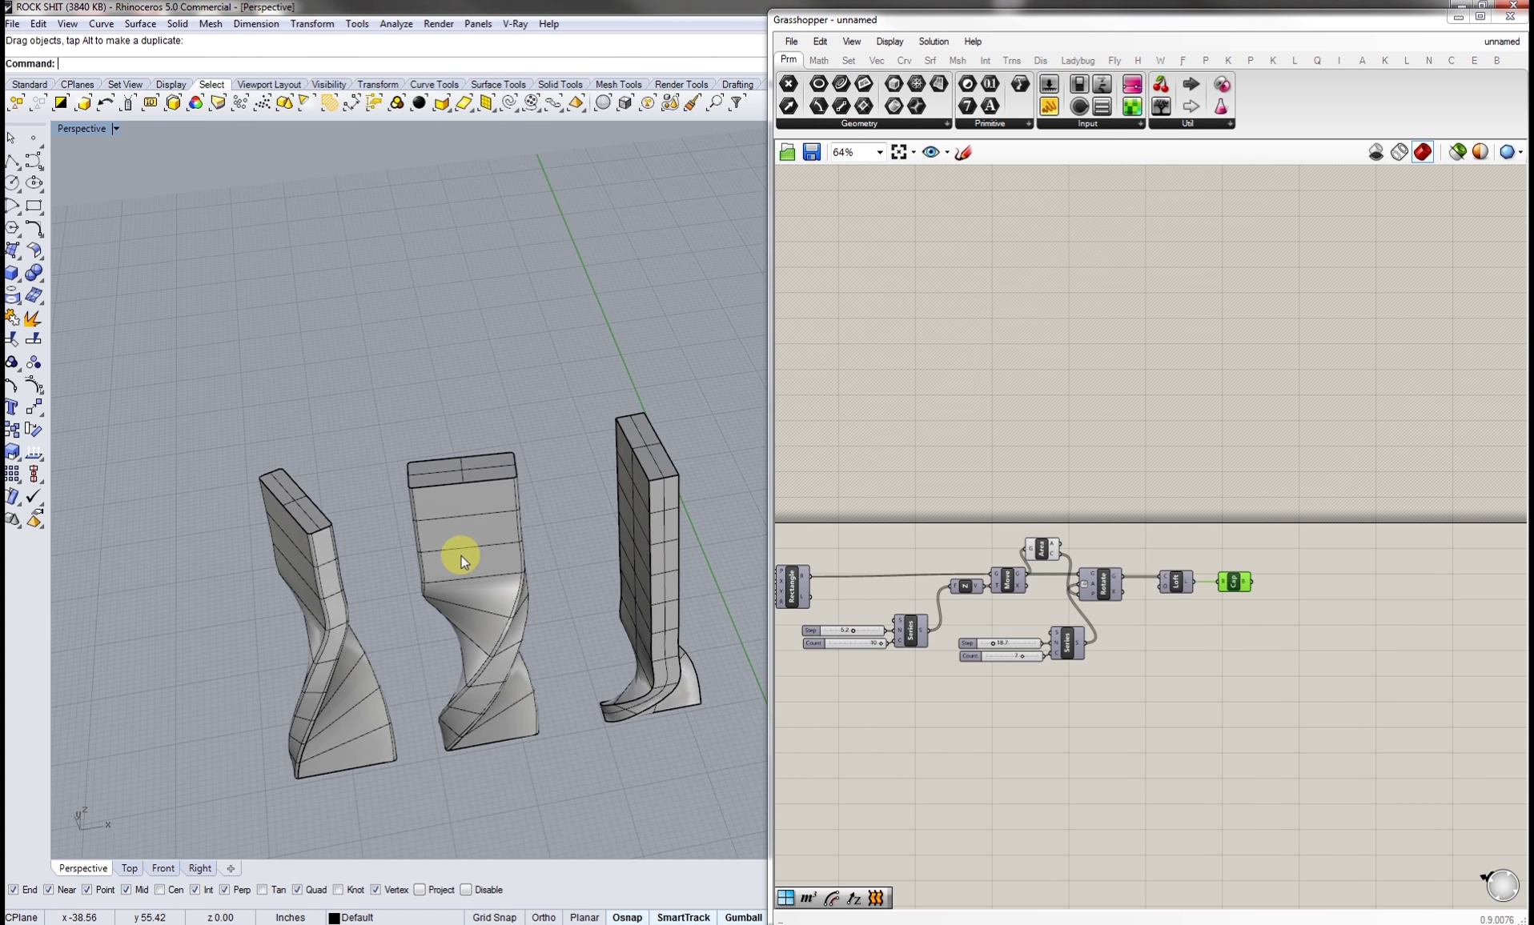
right_click_drag(975, 726, 1135, 669)
right_click_drag(501, 641, 513, 592)
scroll(415, 645, "up", 7)
left_click(1269, 702)
right_click_drag(1357, 679, 1229, 719)
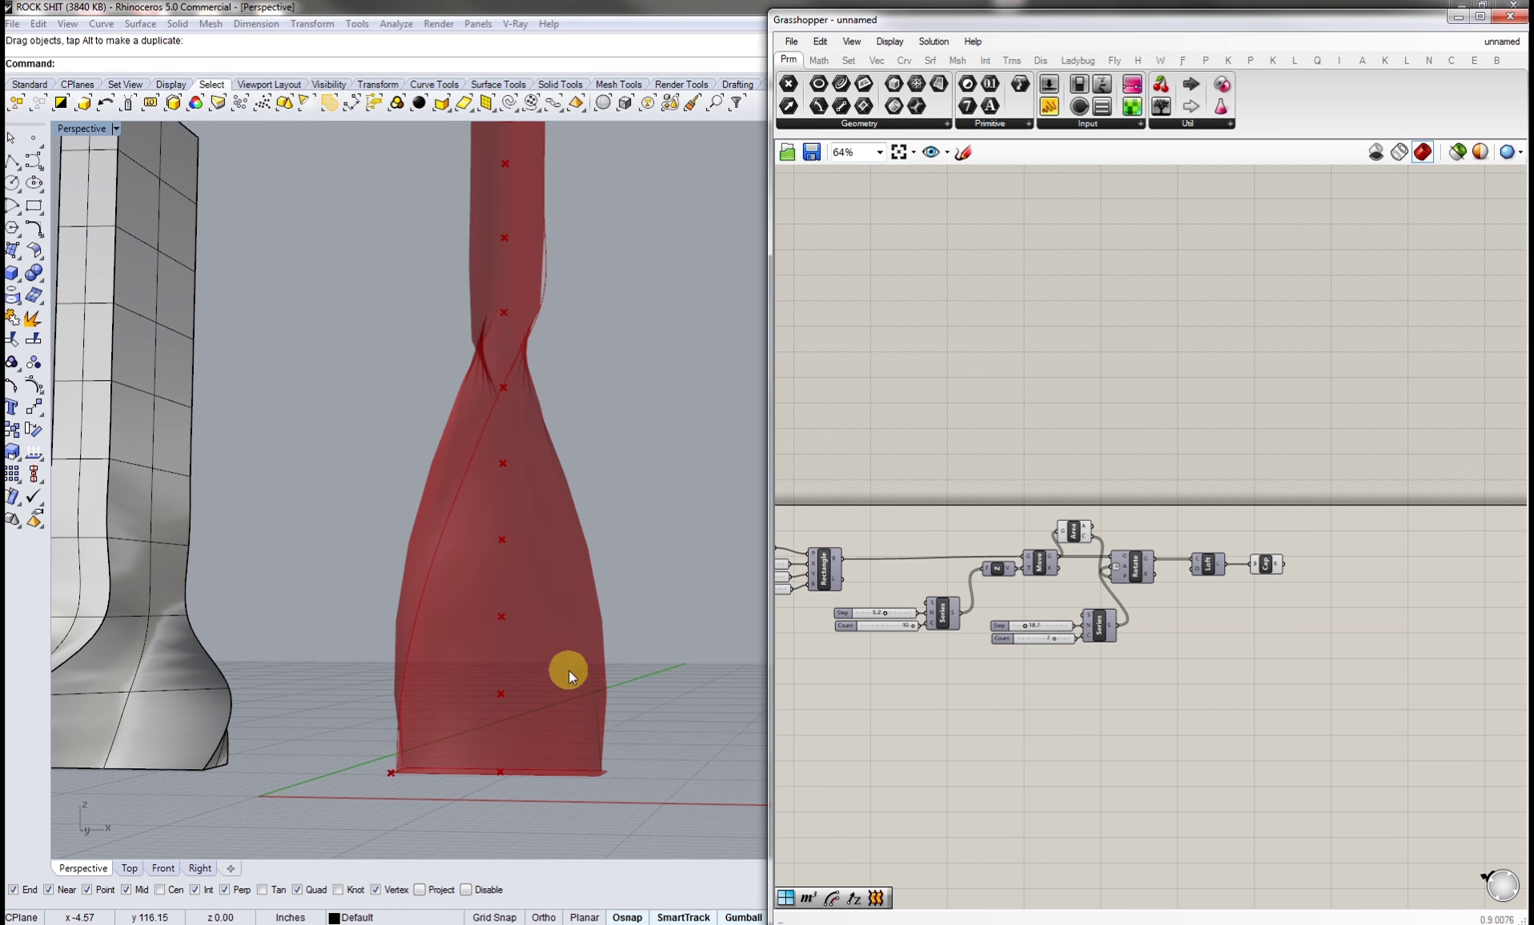
right_click_drag(571, 417, 550, 456, "shift")
- Add the Contour component for Breps or meshes to the canvas after the Cap component
right_click_drag(1283, 645, 1132, 671)
double_click(1184, 620)
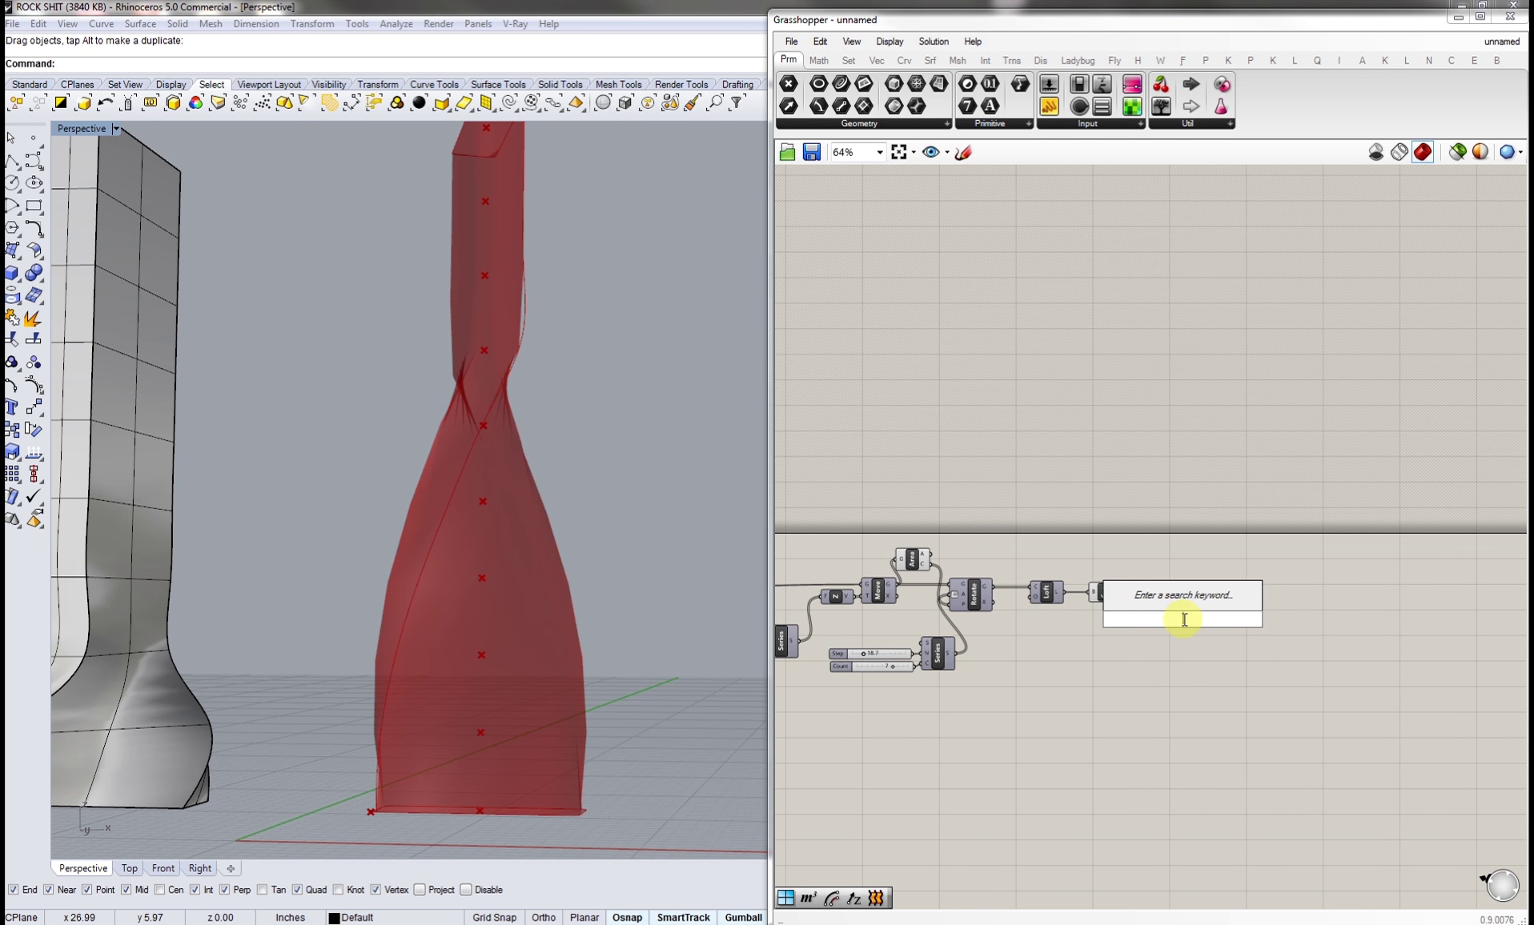
type("cont")
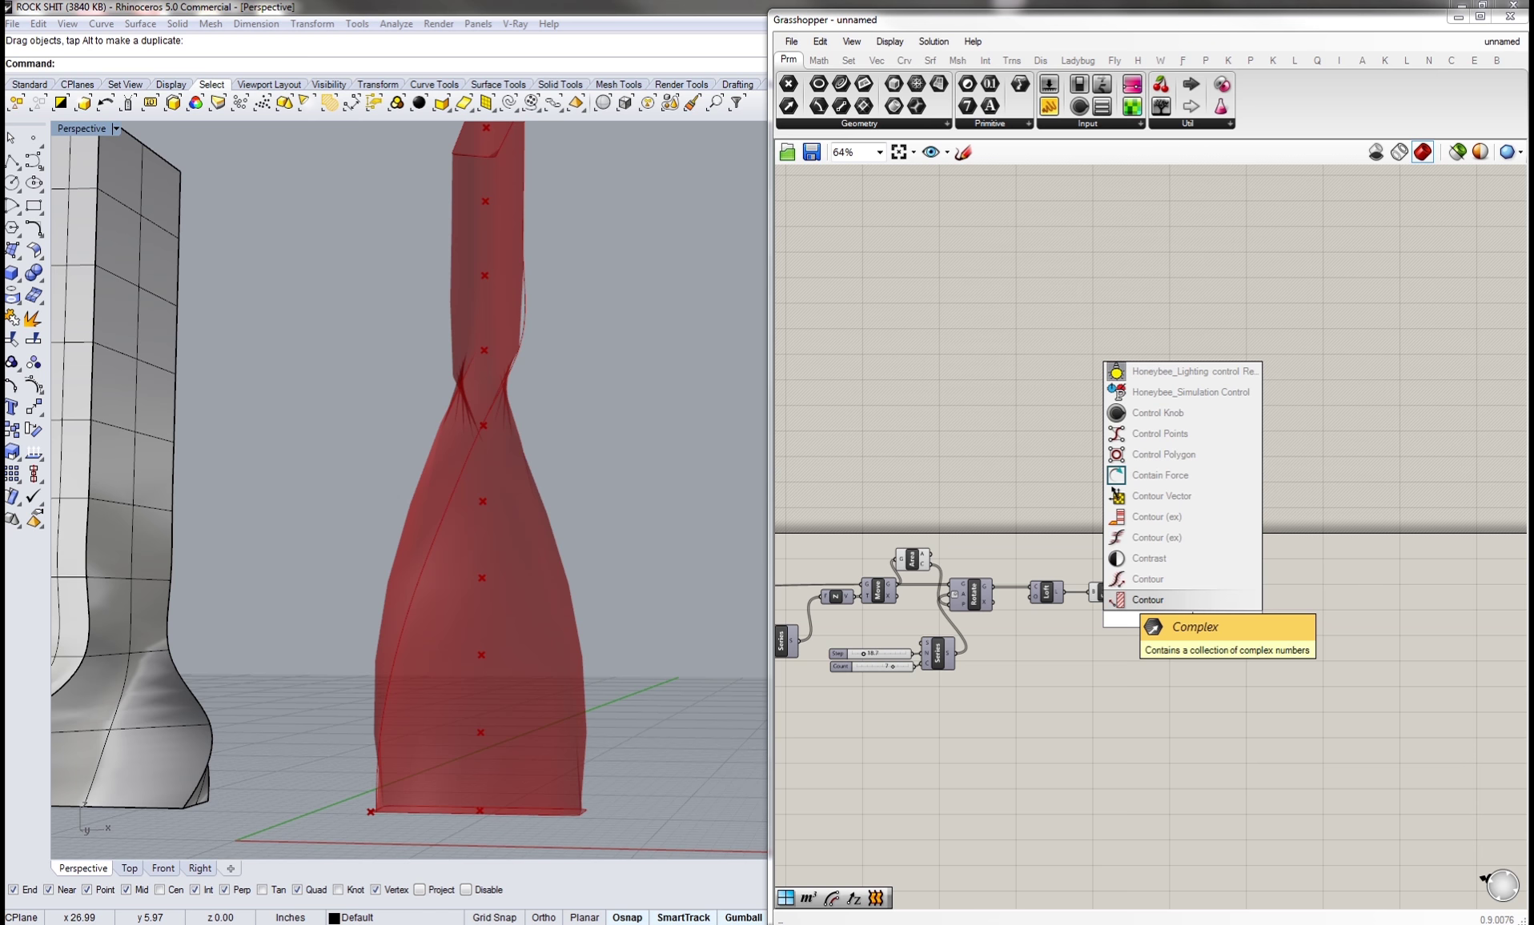
type("nt")
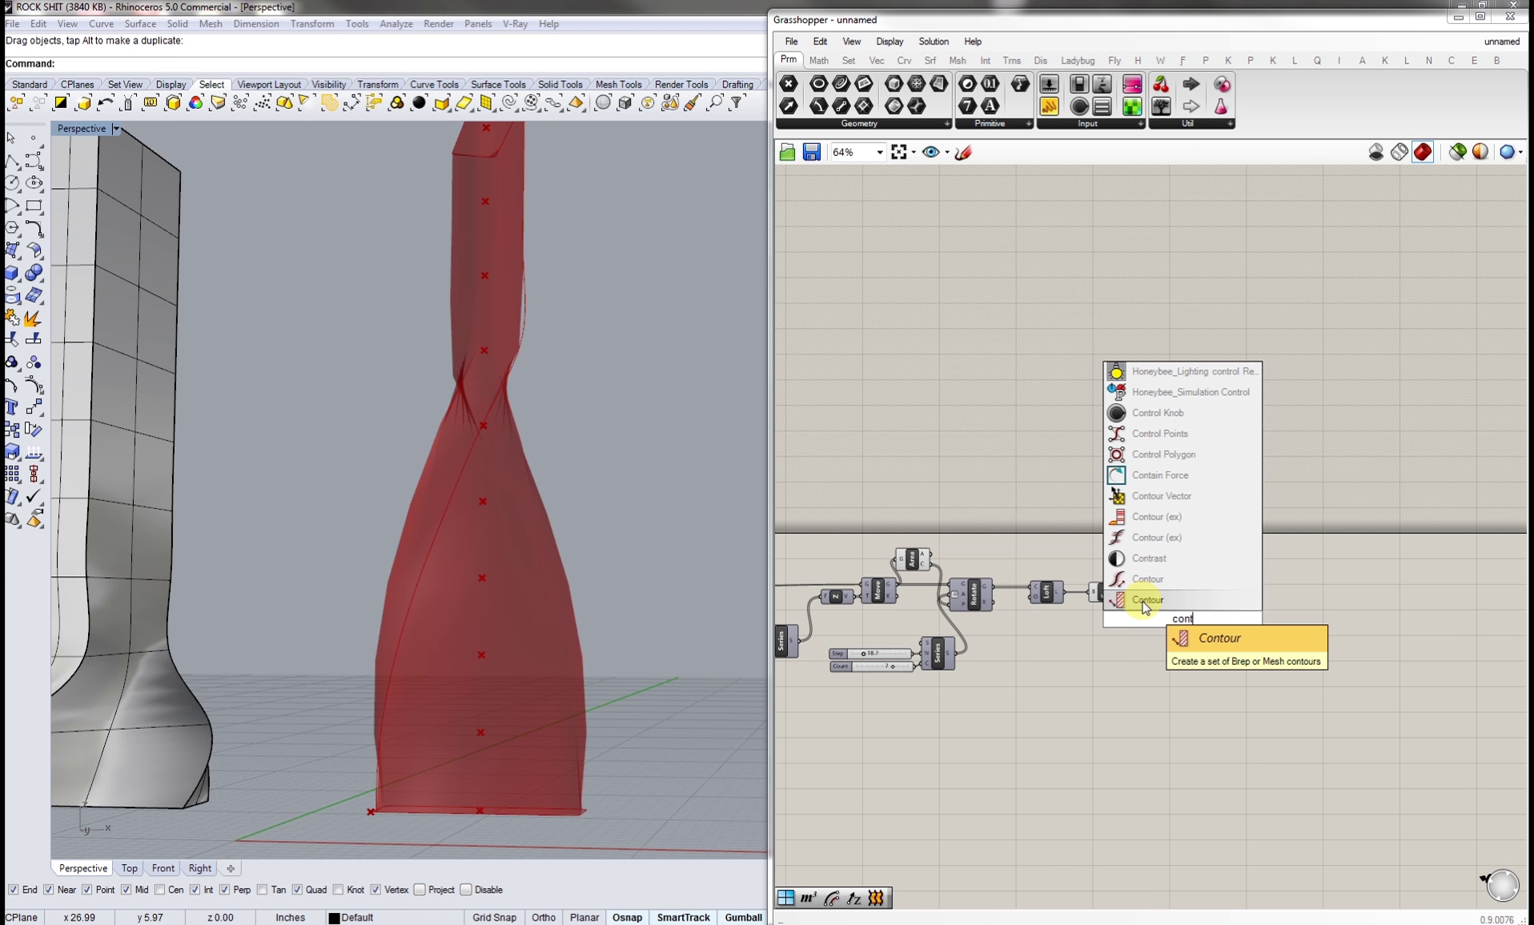
left_click(1144, 606)
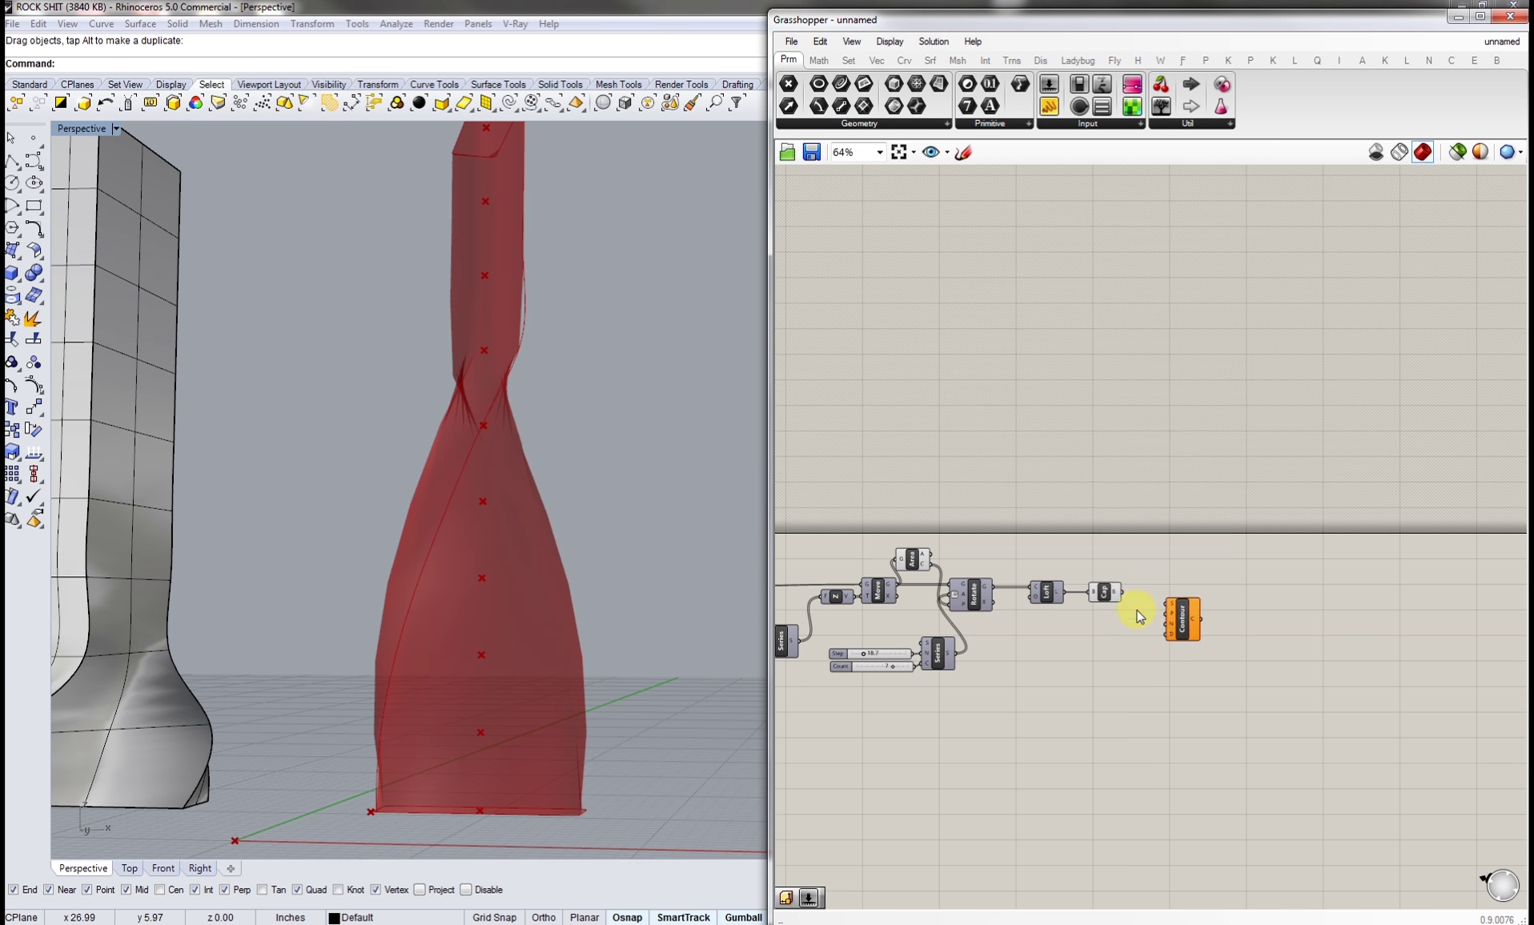
- Connect Cap's B output to Contour's S input and align the Contour component with Cap
scroll(1168, 608, "up", 2)
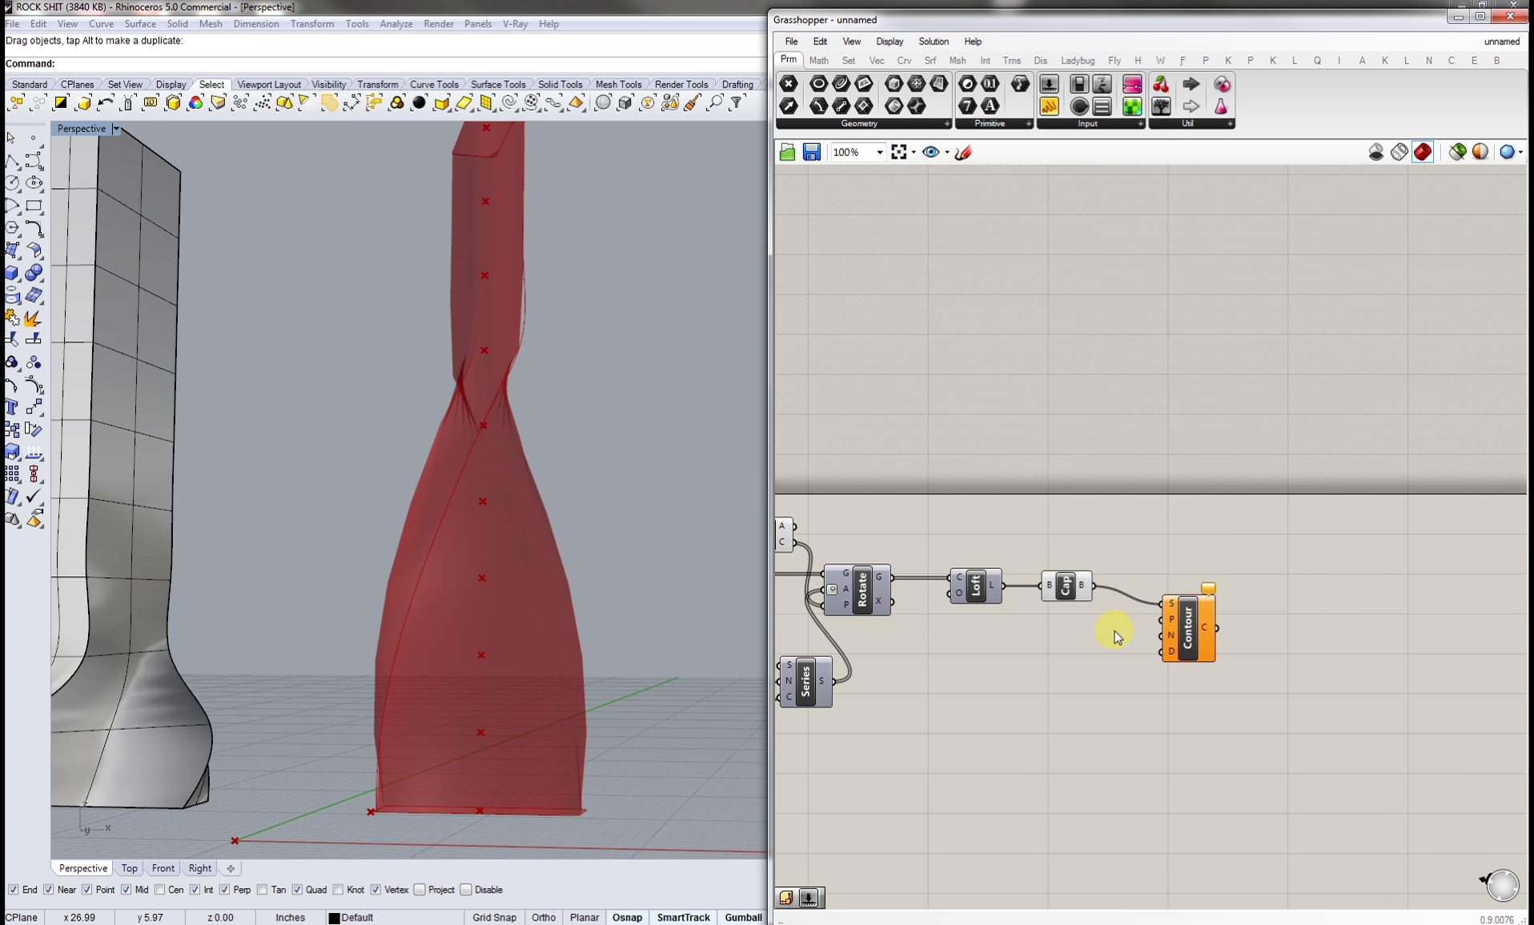
left_click_drag(1182, 630, 1185, 606)
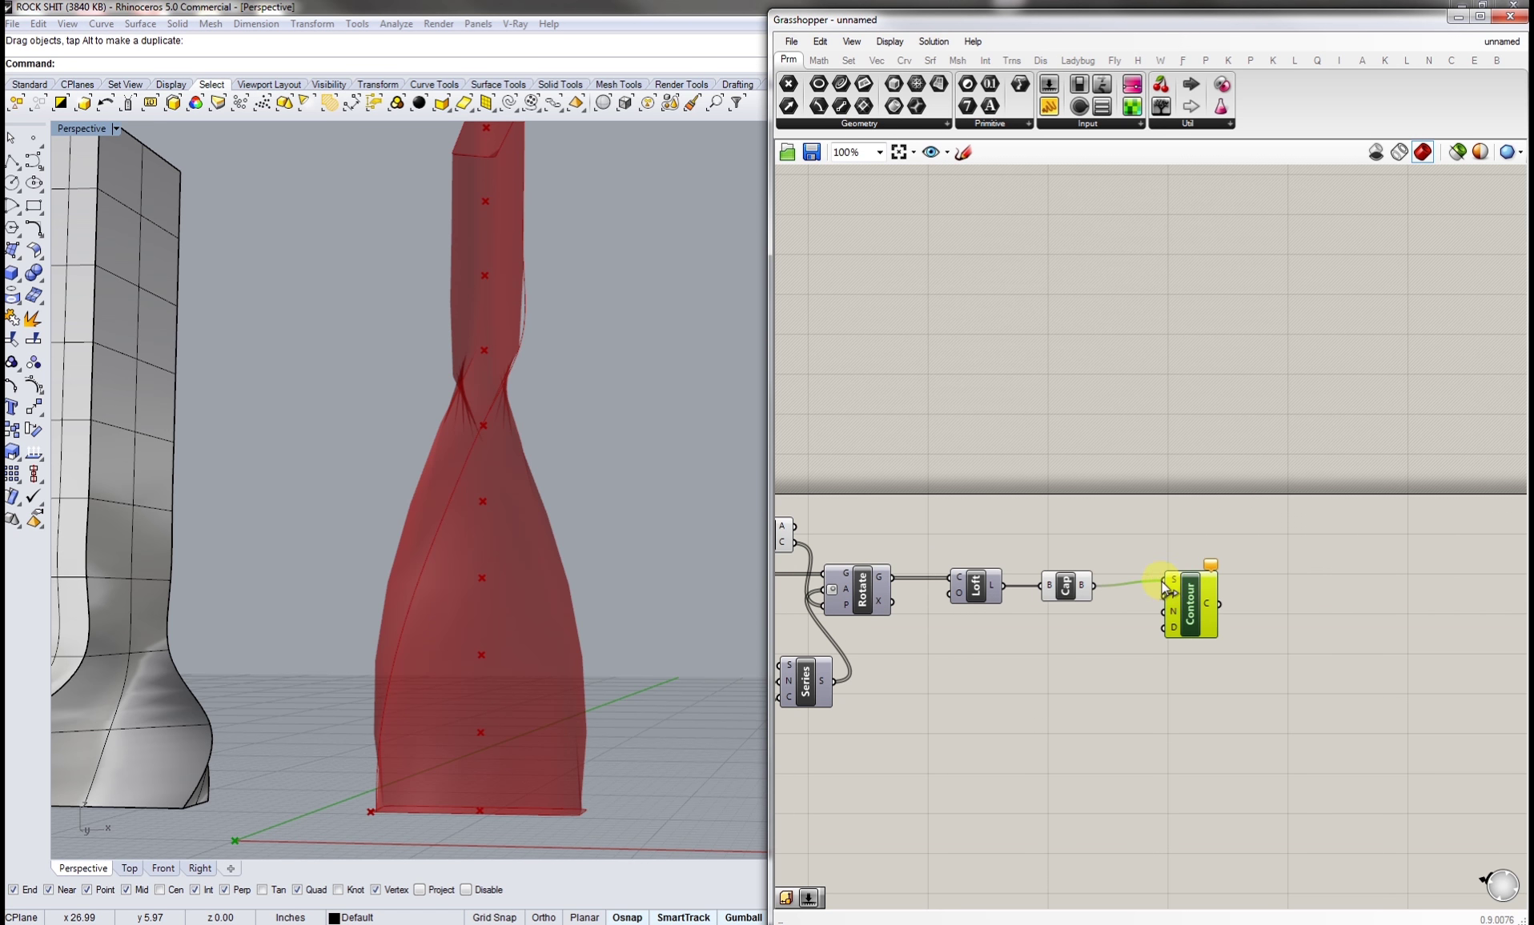
left_click_drag(1201, 596, 1199, 604)
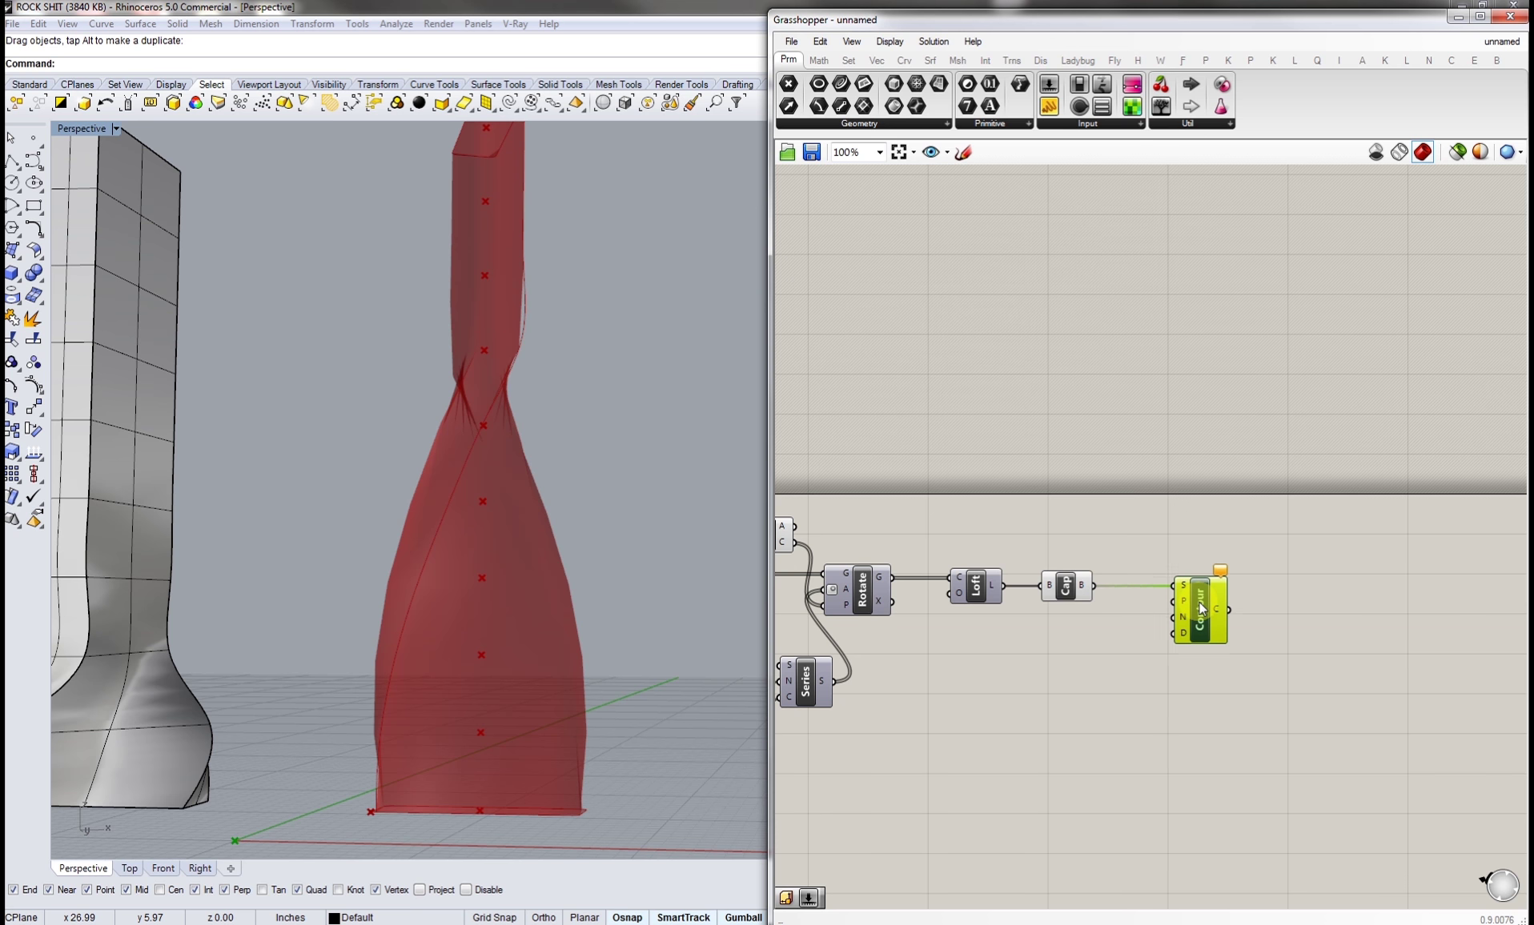
scroll(1163, 620, "up", 4)
left_click(1153, 647)
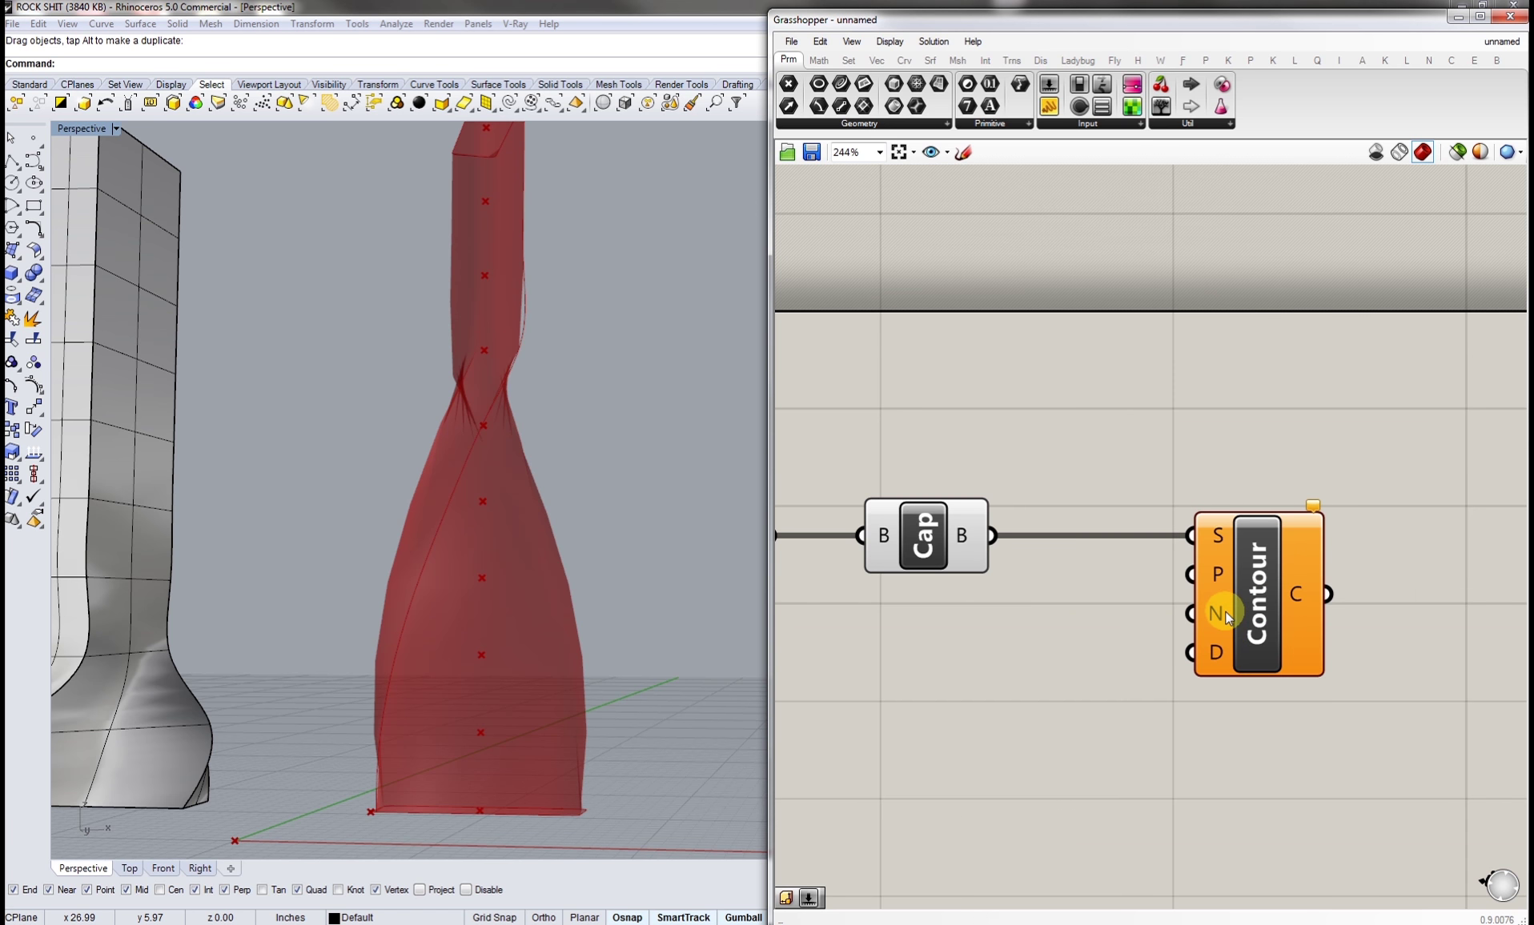
- Add a Unit Z vector component beside Contour and connect its V output to Contour's N input
mouse_move(1219, 615)
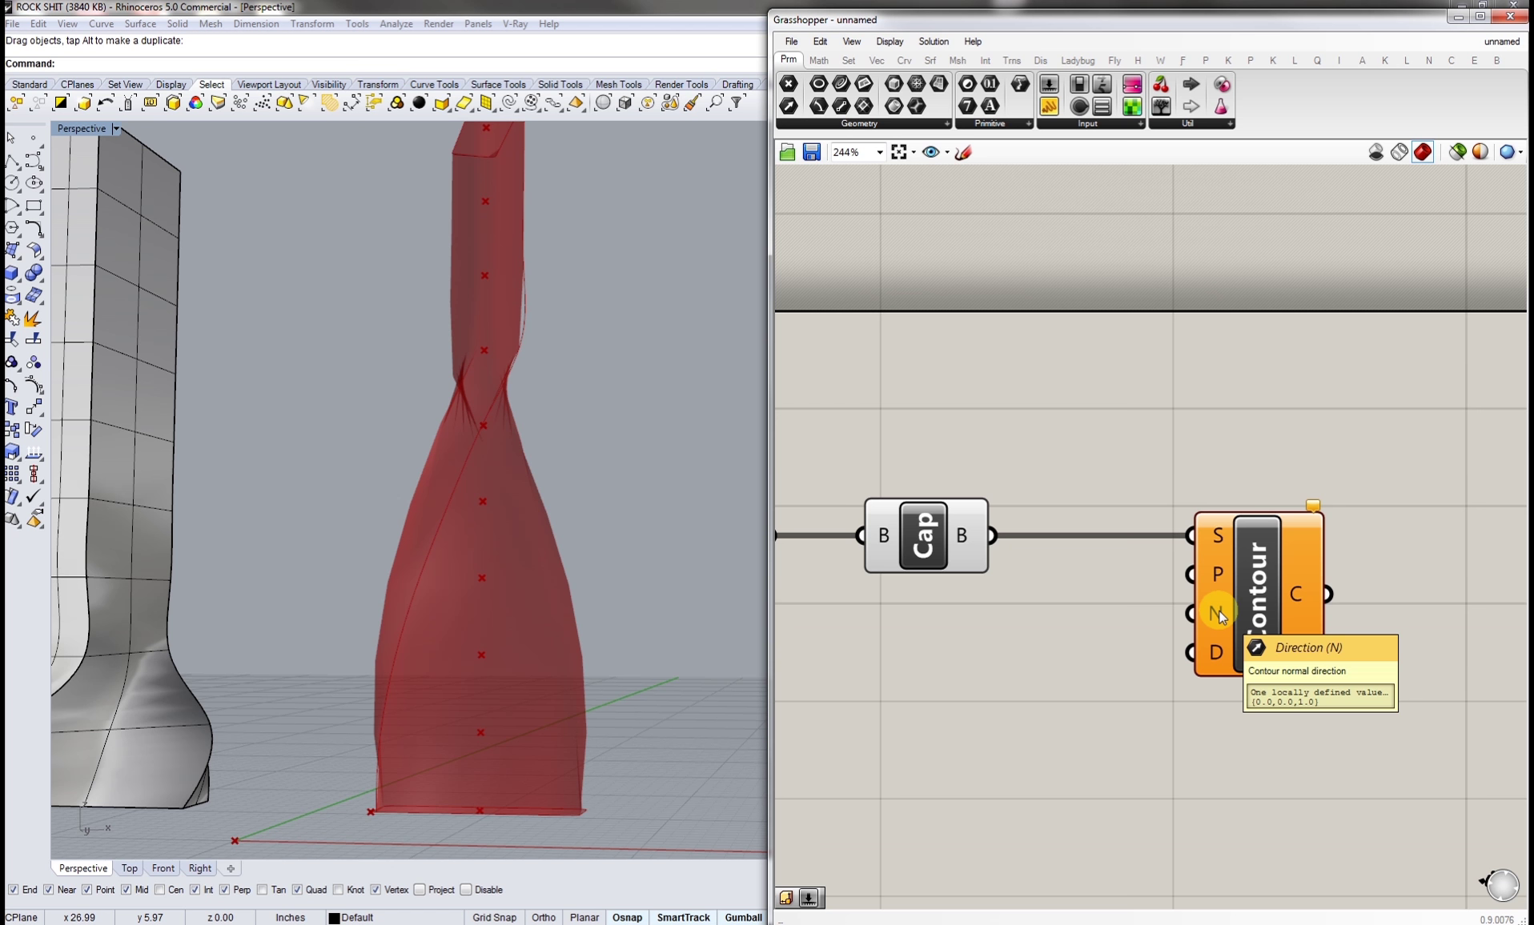
double_click(1127, 615)
type("z")
left_click(1128, 604)
left_click_drag(1130, 618, 1107, 619)
double_click(1103, 667)
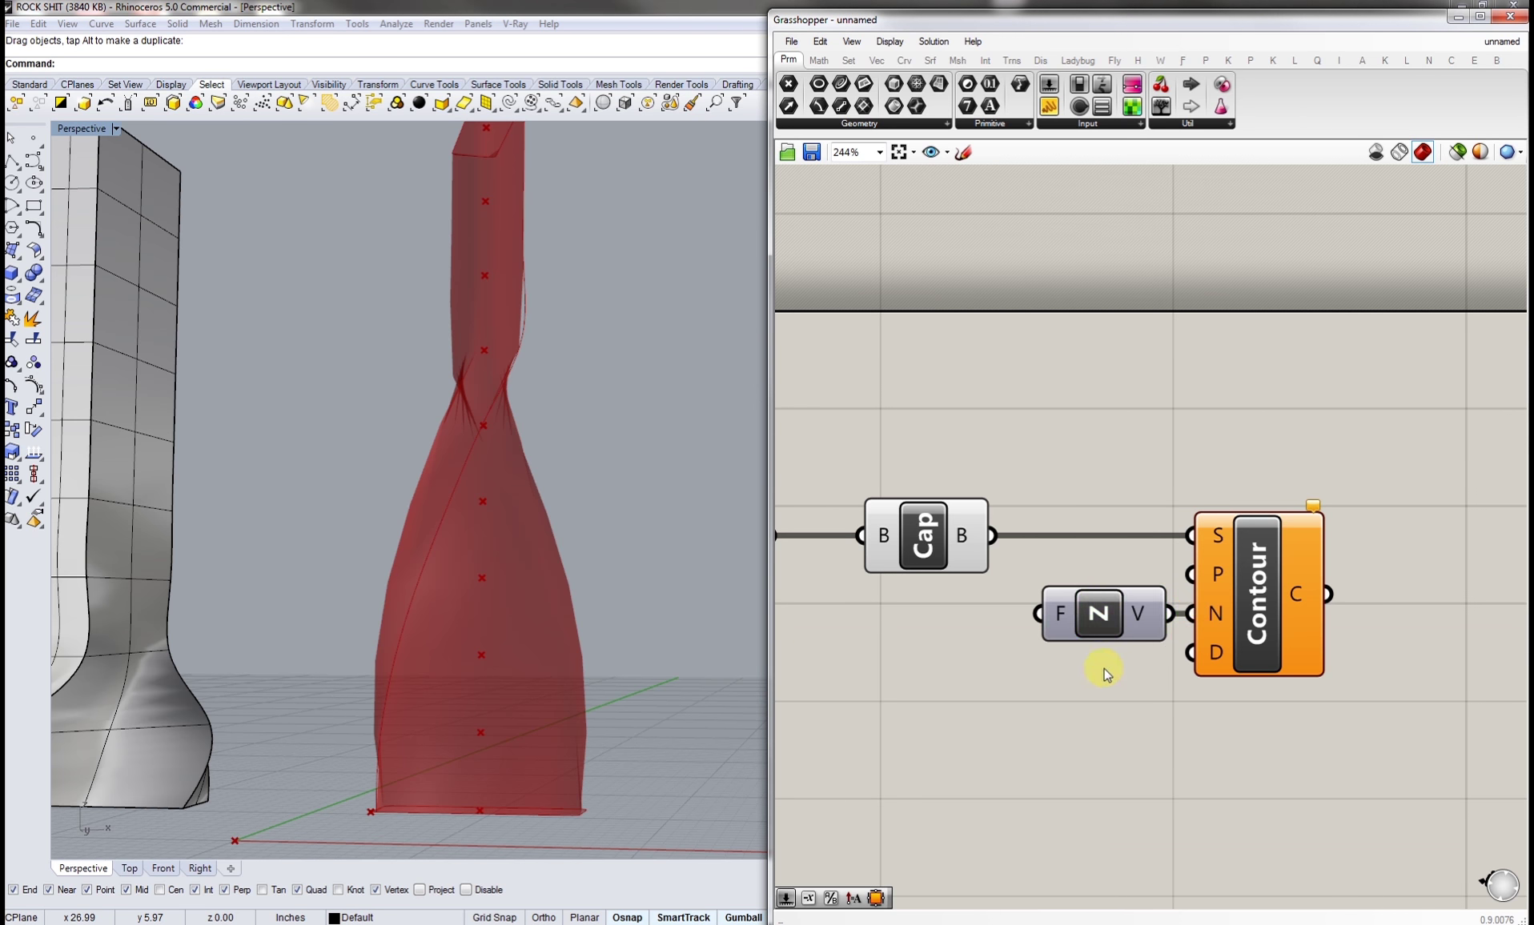
- Measure the height of the nearest baked form from its base corner to its top corner with the Distance command
right_click_drag(544, 816, 550, 666)
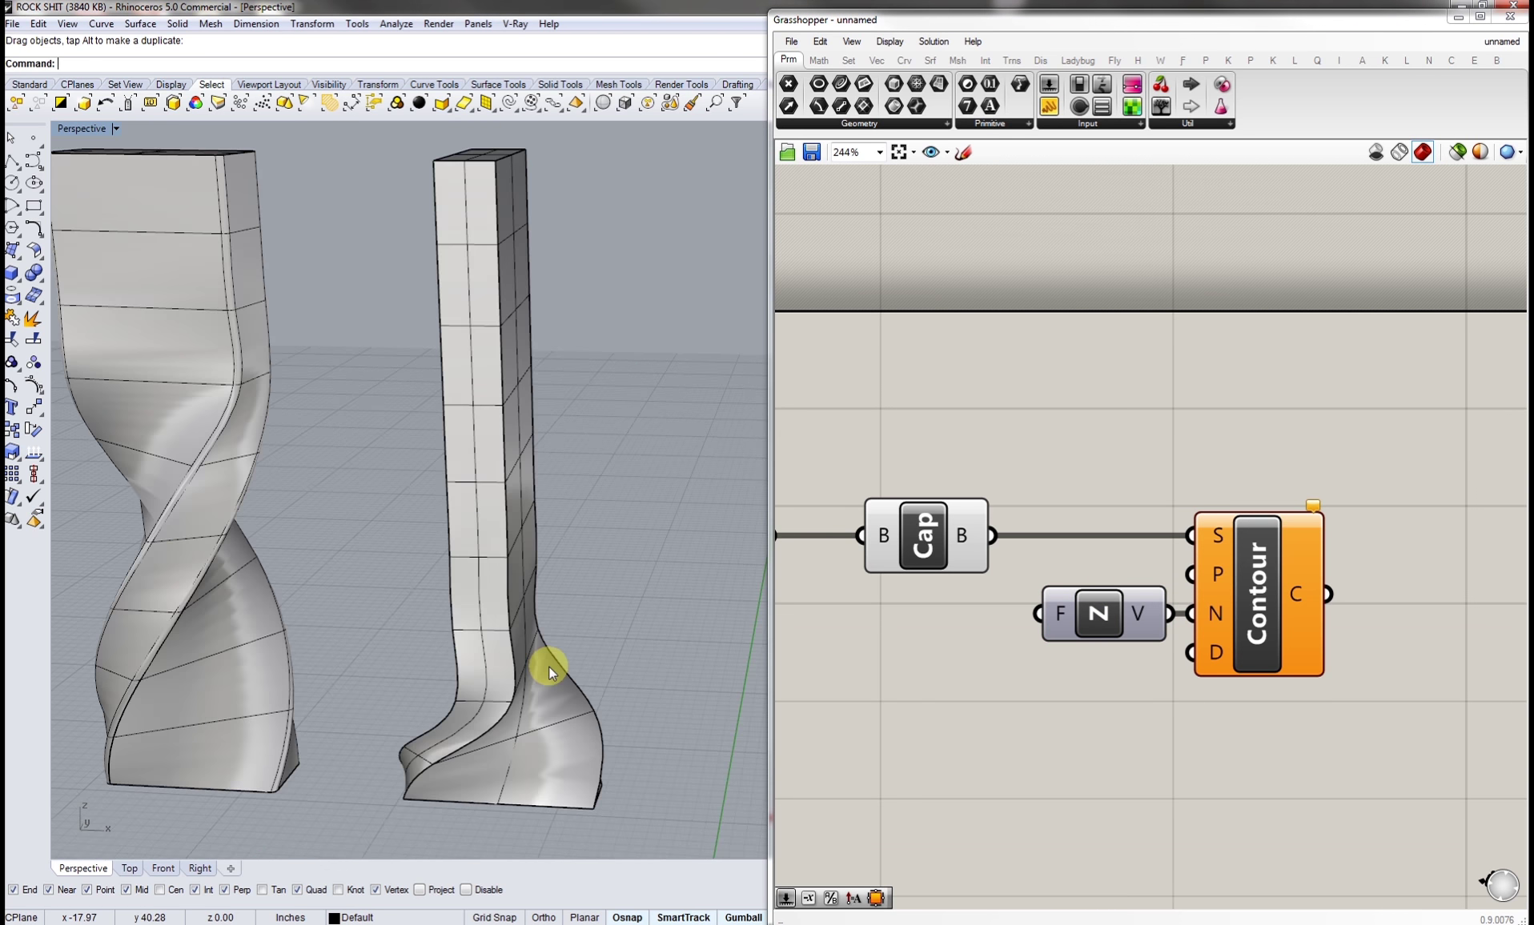
type("Distance")
key("Return")
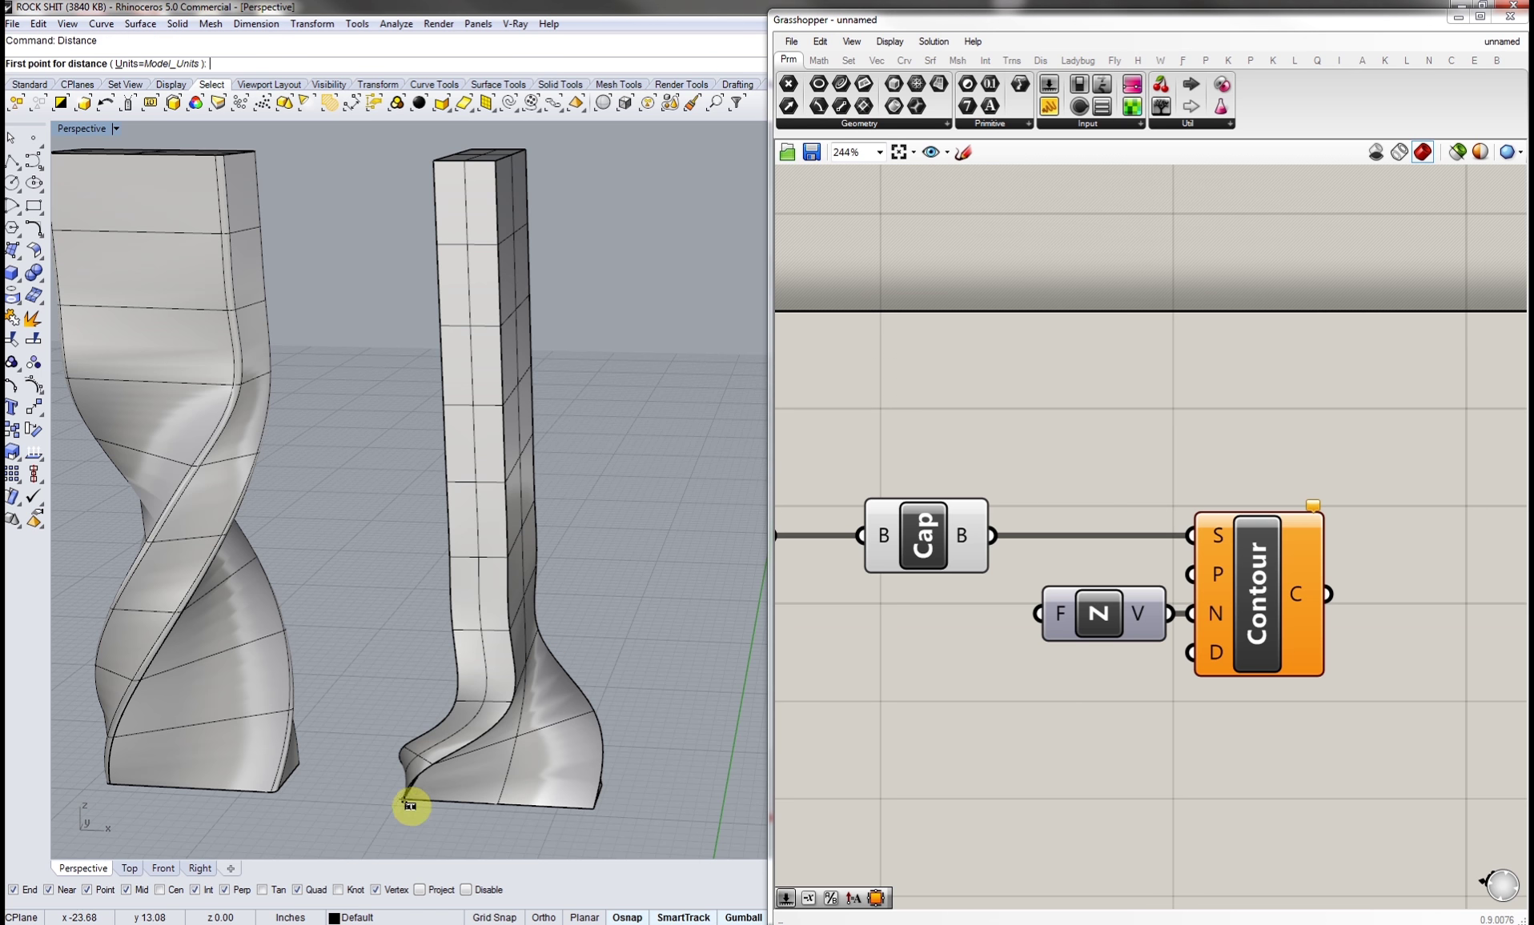
left_click(404, 800)
left_click(432, 163)
- Add a number slider with value 5.0 below the Unit Z component and connect it to Contour's D input
double_click(1045, 671)
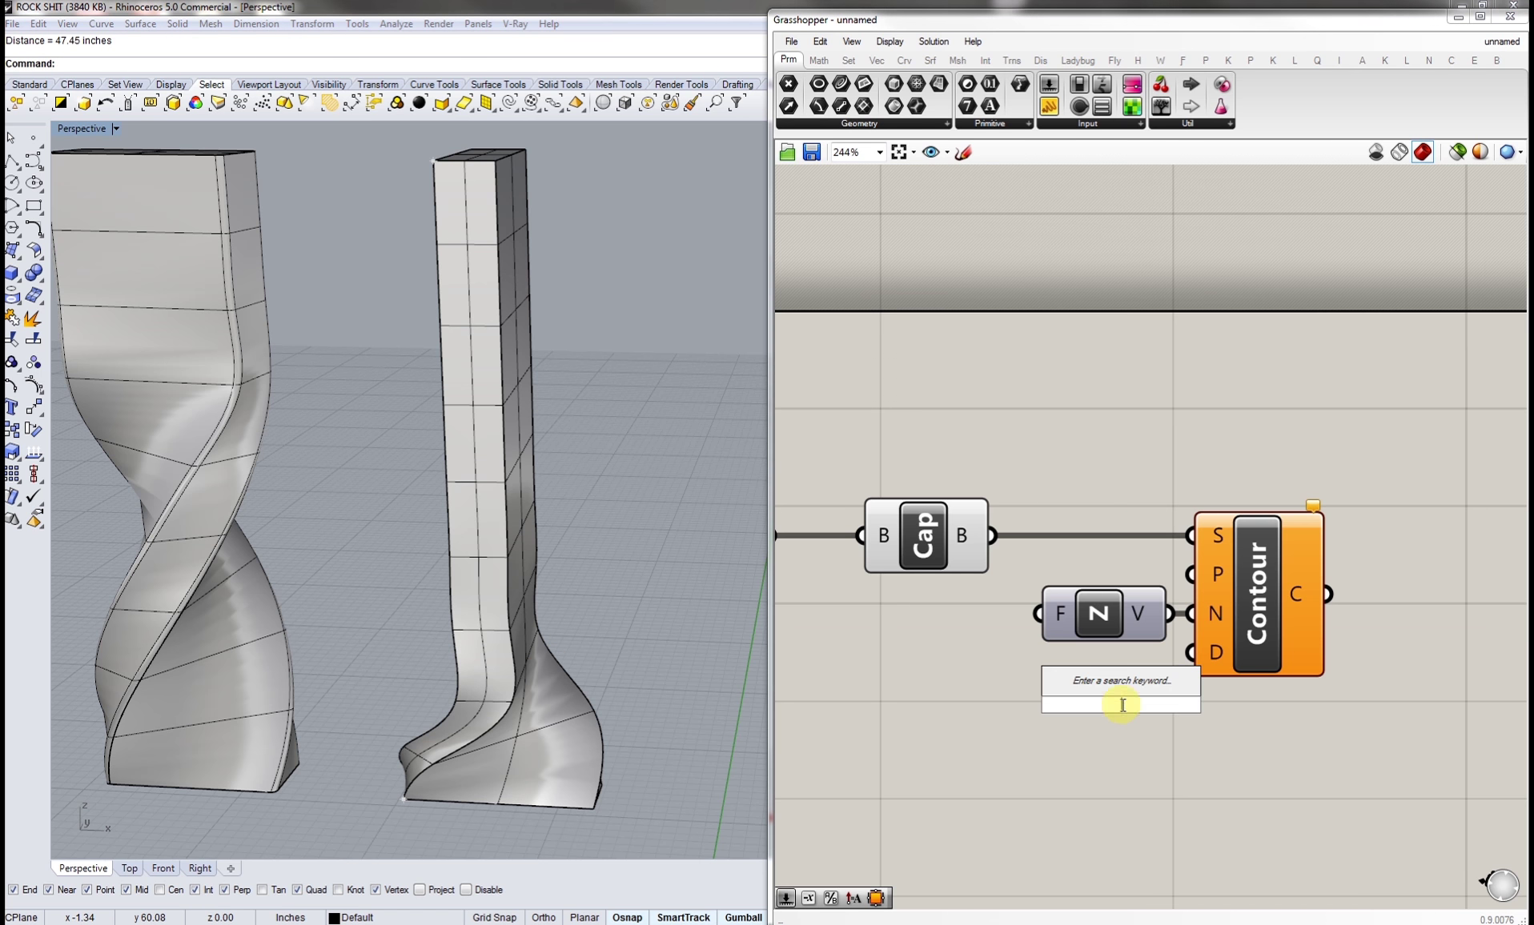
type("5")
key("Return")
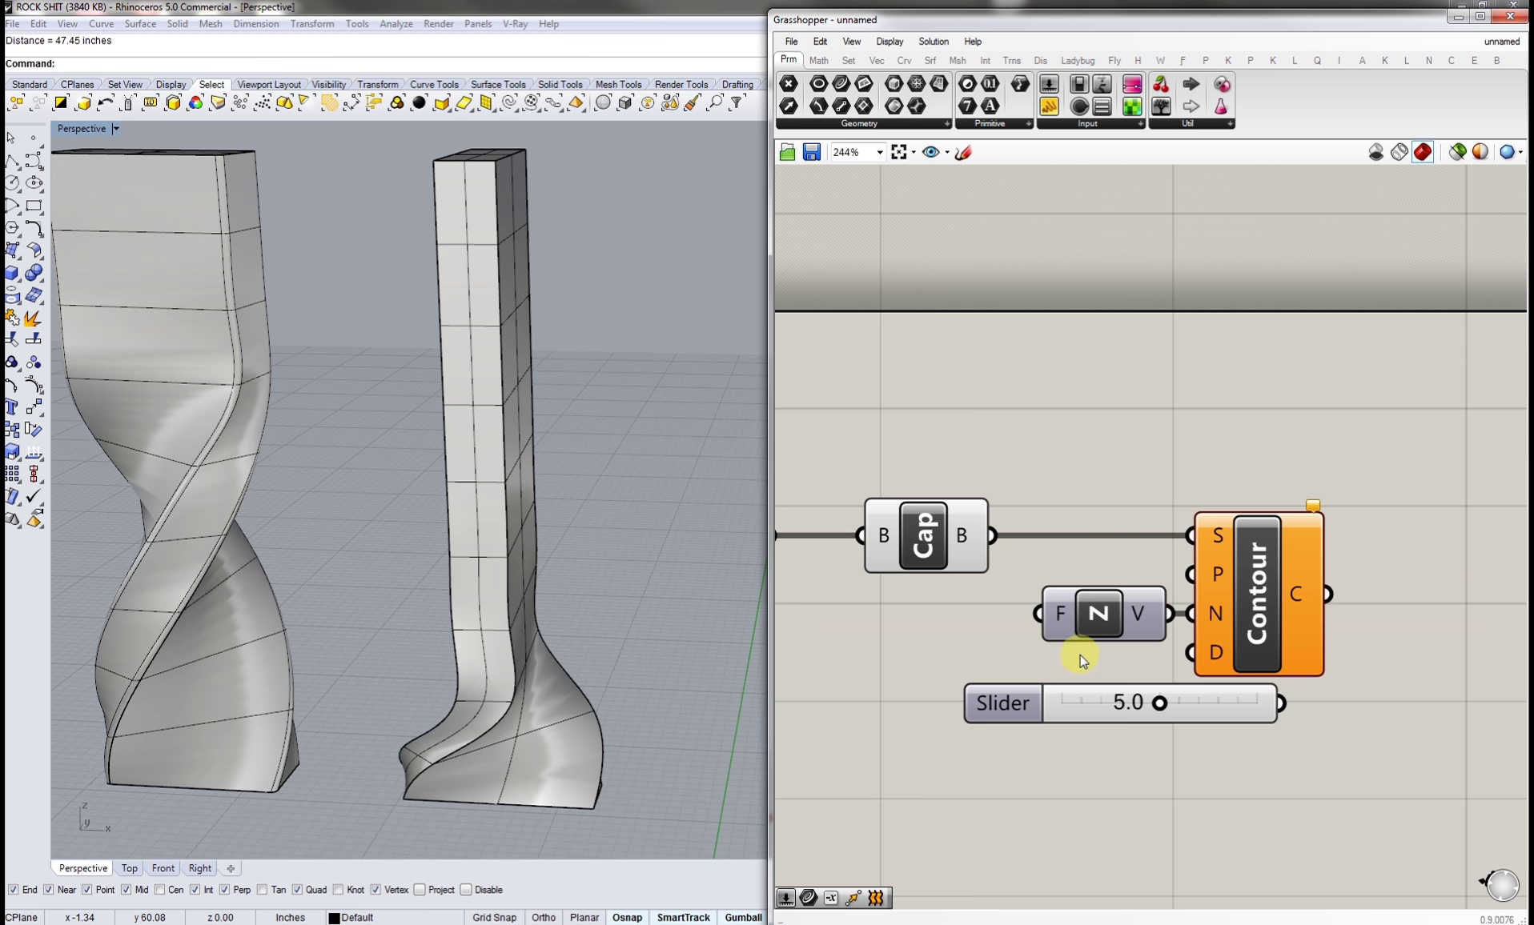
left_click_drag(1001, 703, 903, 699)
left_click_drag(1192, 653, 1184, 696)
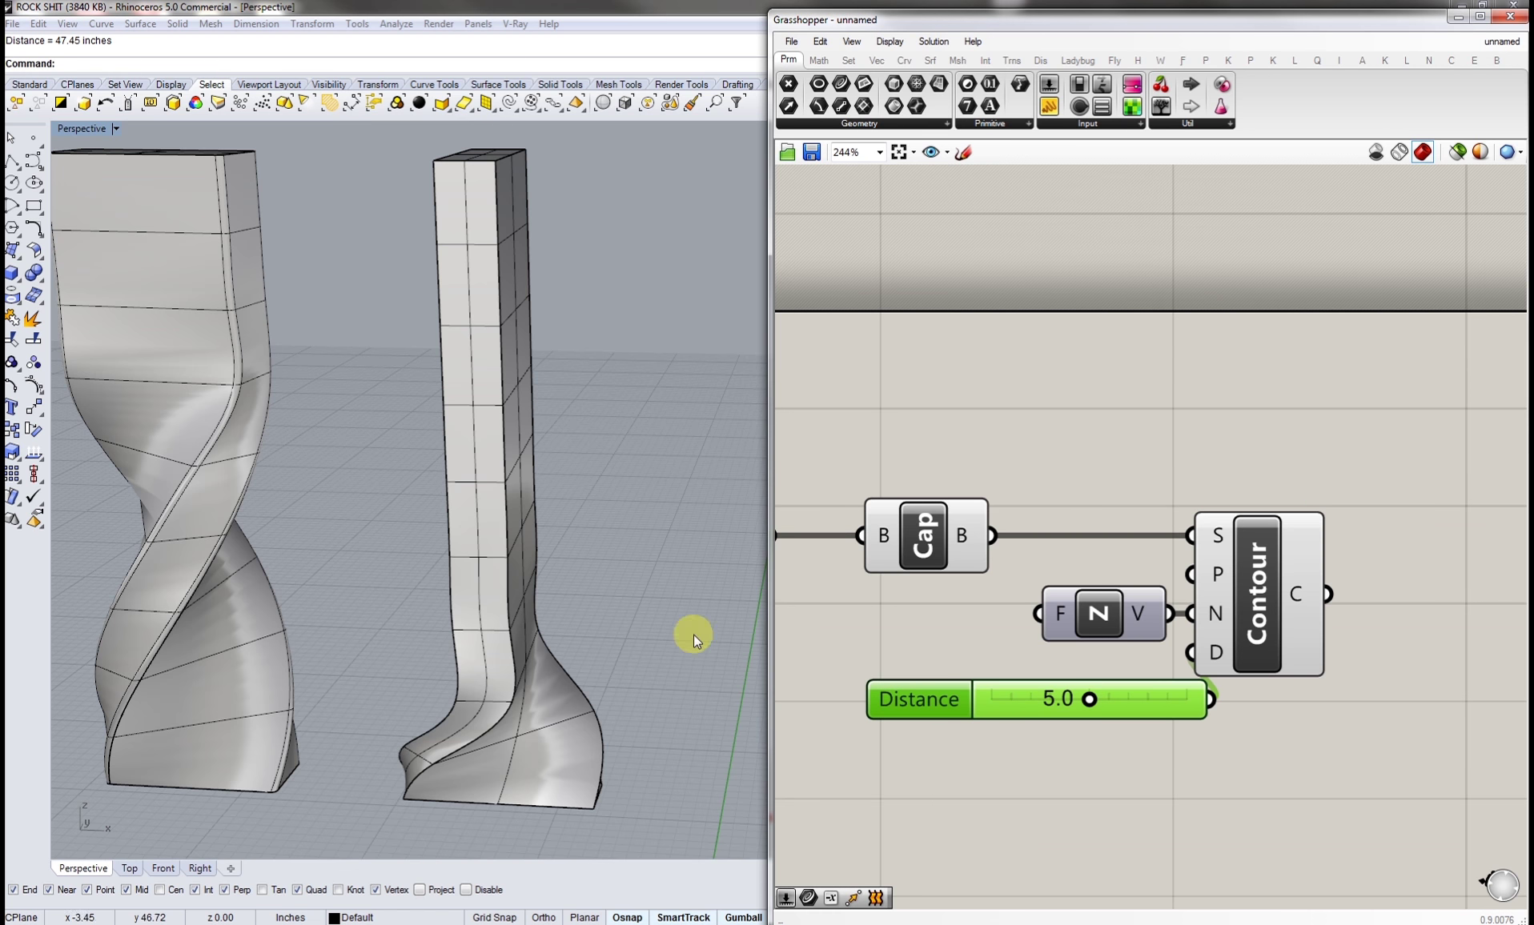
- Set the contour Distance slider to 1.1 and turn off the Cap component's preview to isolate the contour curves
right_click_drag(694, 634, 607, 760, "shift")
scroll(537, 624, "up", 6)
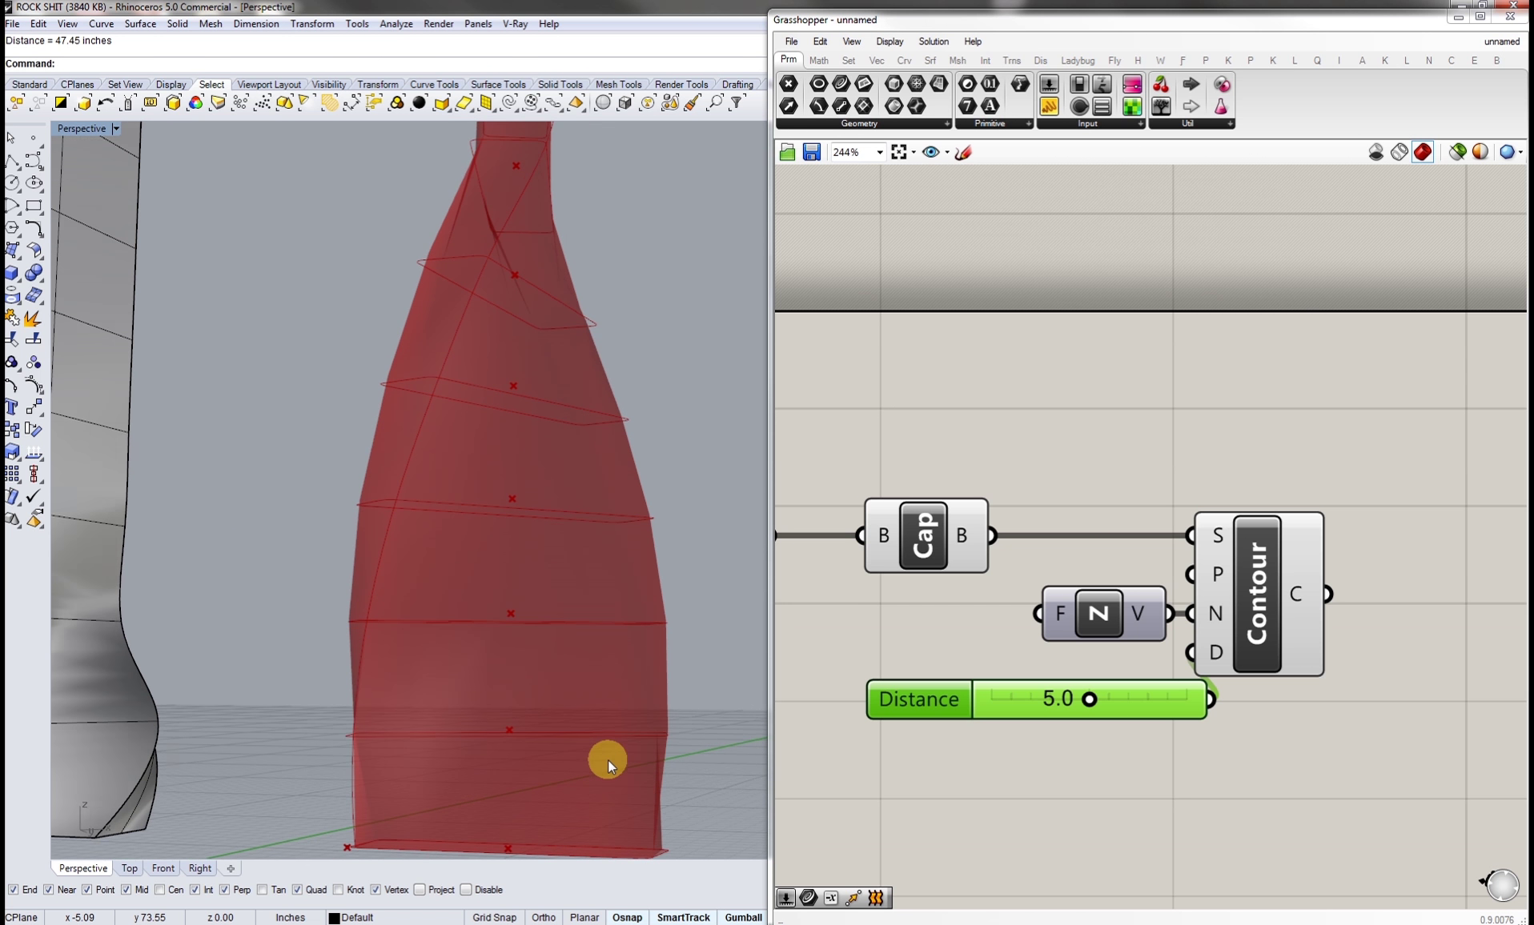
left_click_drag(1091, 702, 1013, 702)
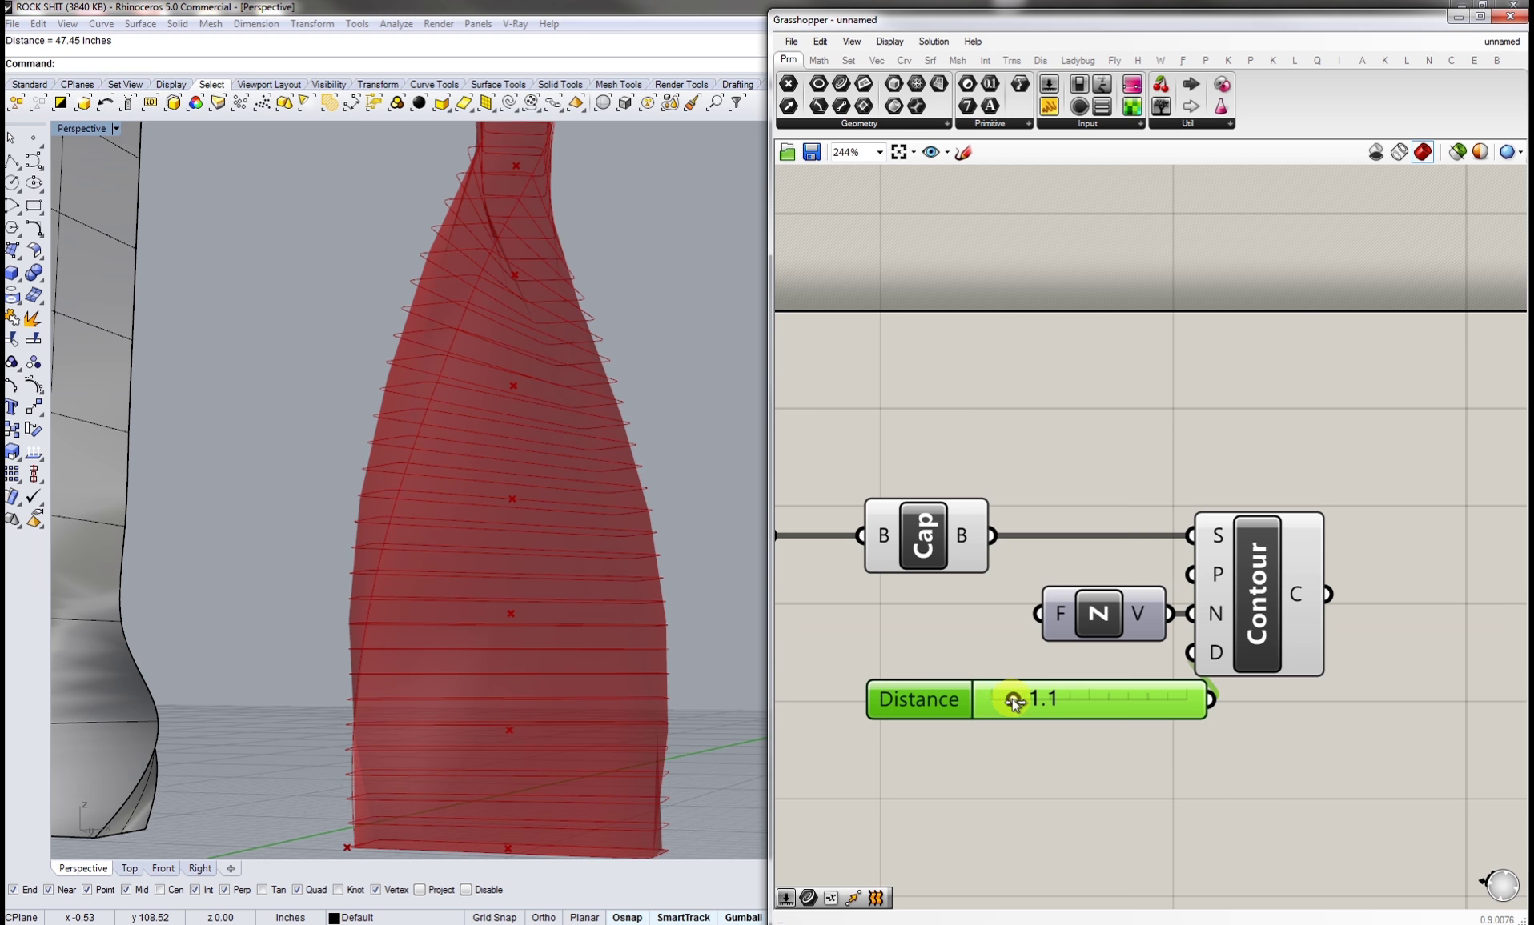
left_click(970, 551)
middle_click(967, 549)
left_click(1017, 492)
left_click(595, 576)
scroll(593, 567, "down", 4)
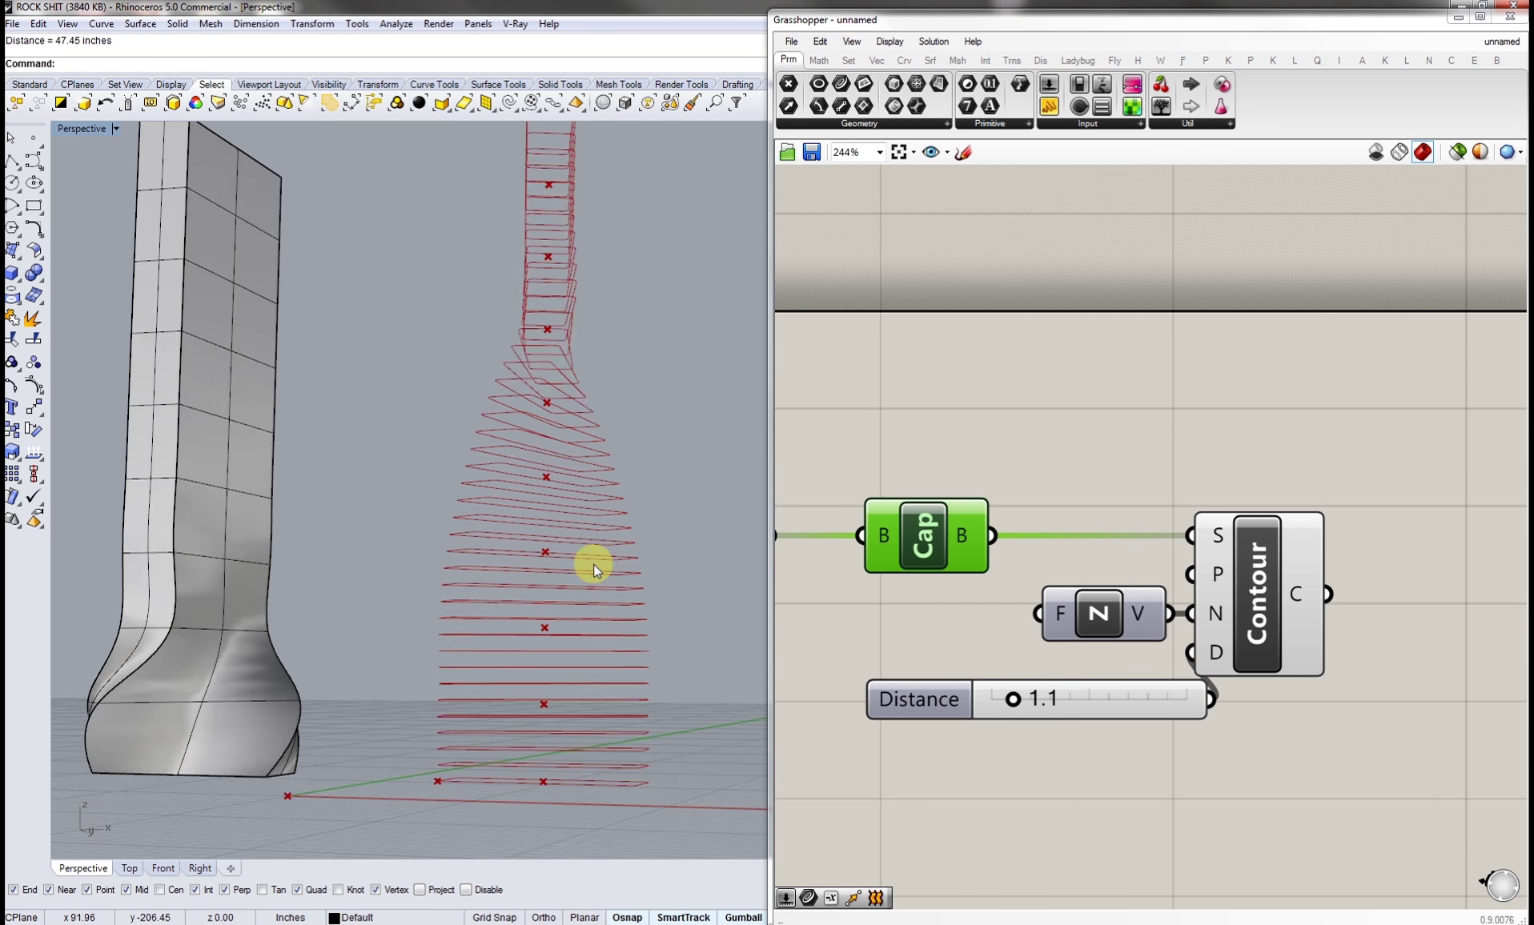
- Set the contour Distance slider to 0.8
scroll(593, 563, "up", 2)
mouse_move(1014, 702)
left_mouse_down()
mouse_move(1087, 702)
mouse_move(1008, 702)
left_mouse_up()
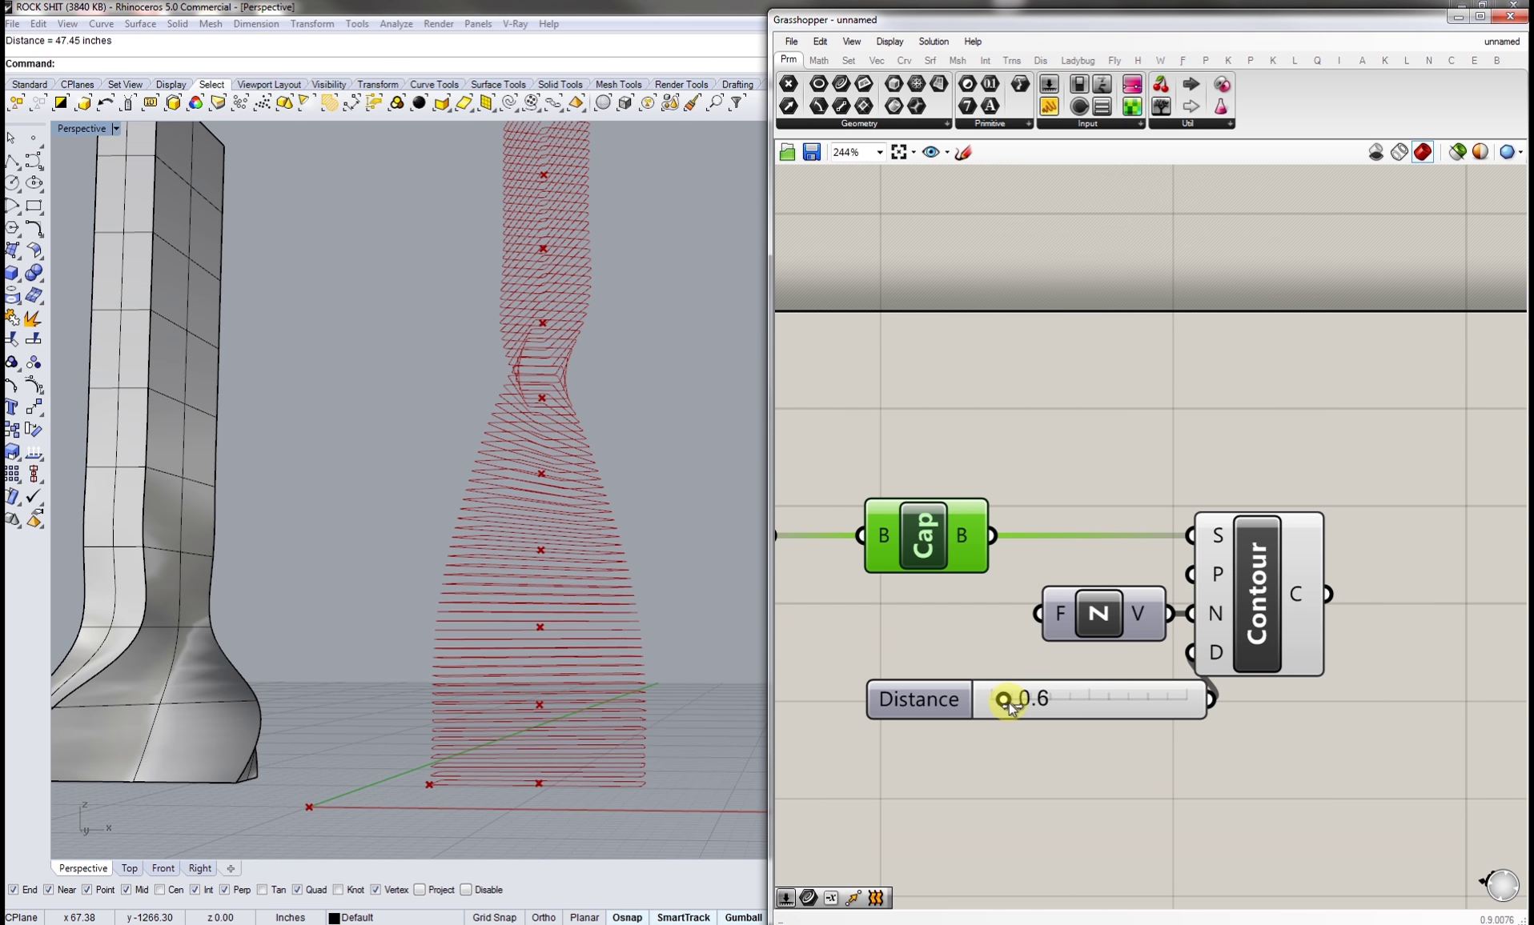
right_click_drag(1041, 739, 880, 750)
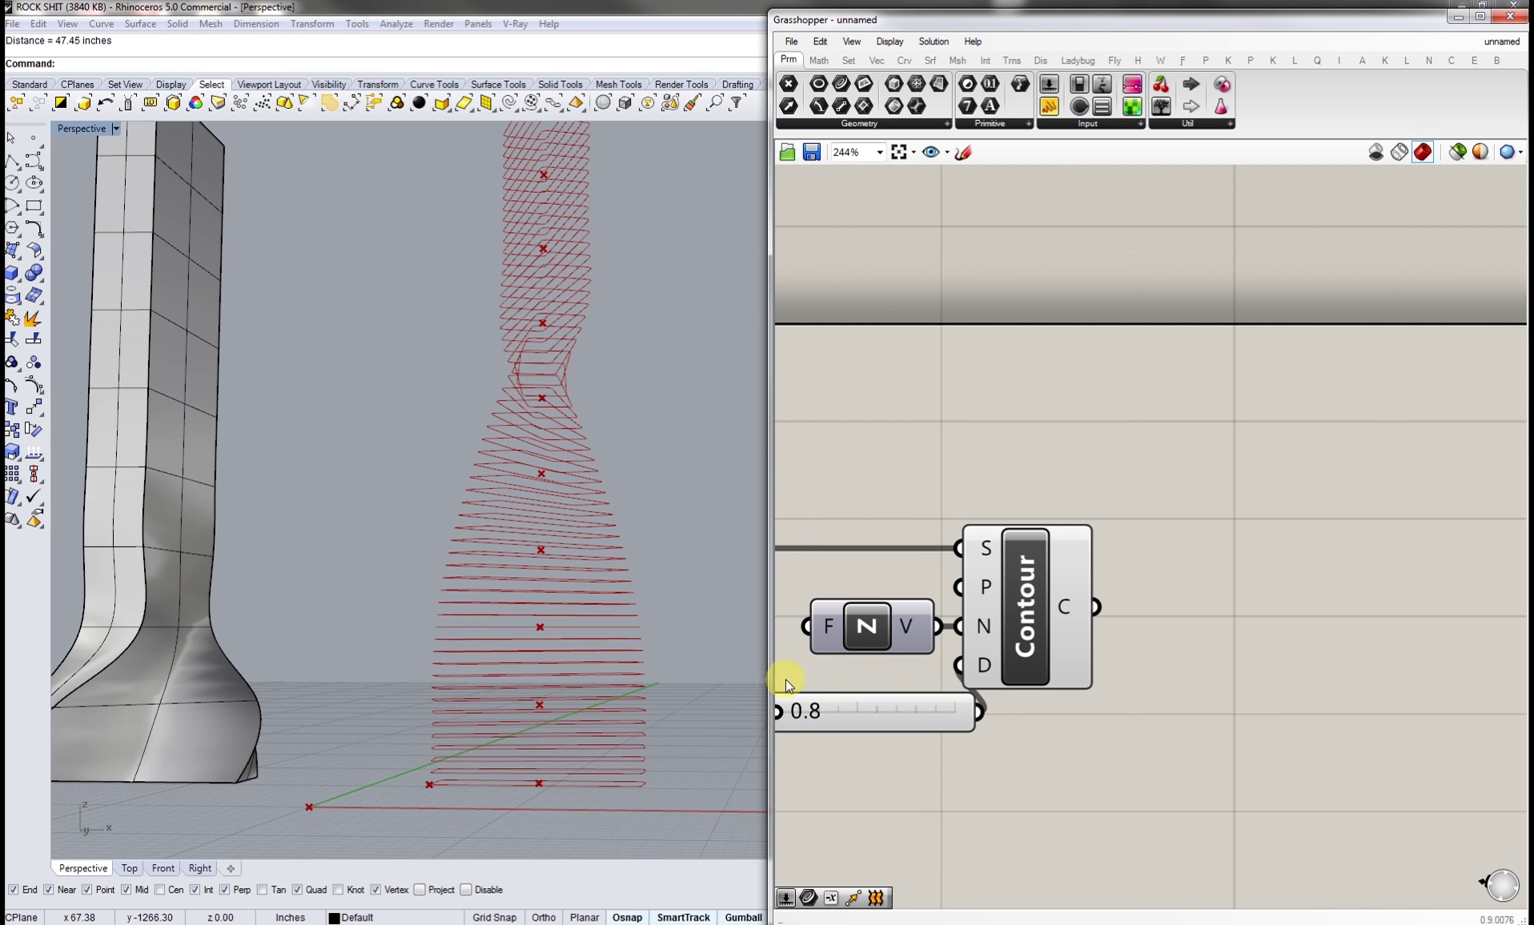
scroll(566, 672, "down", 5)
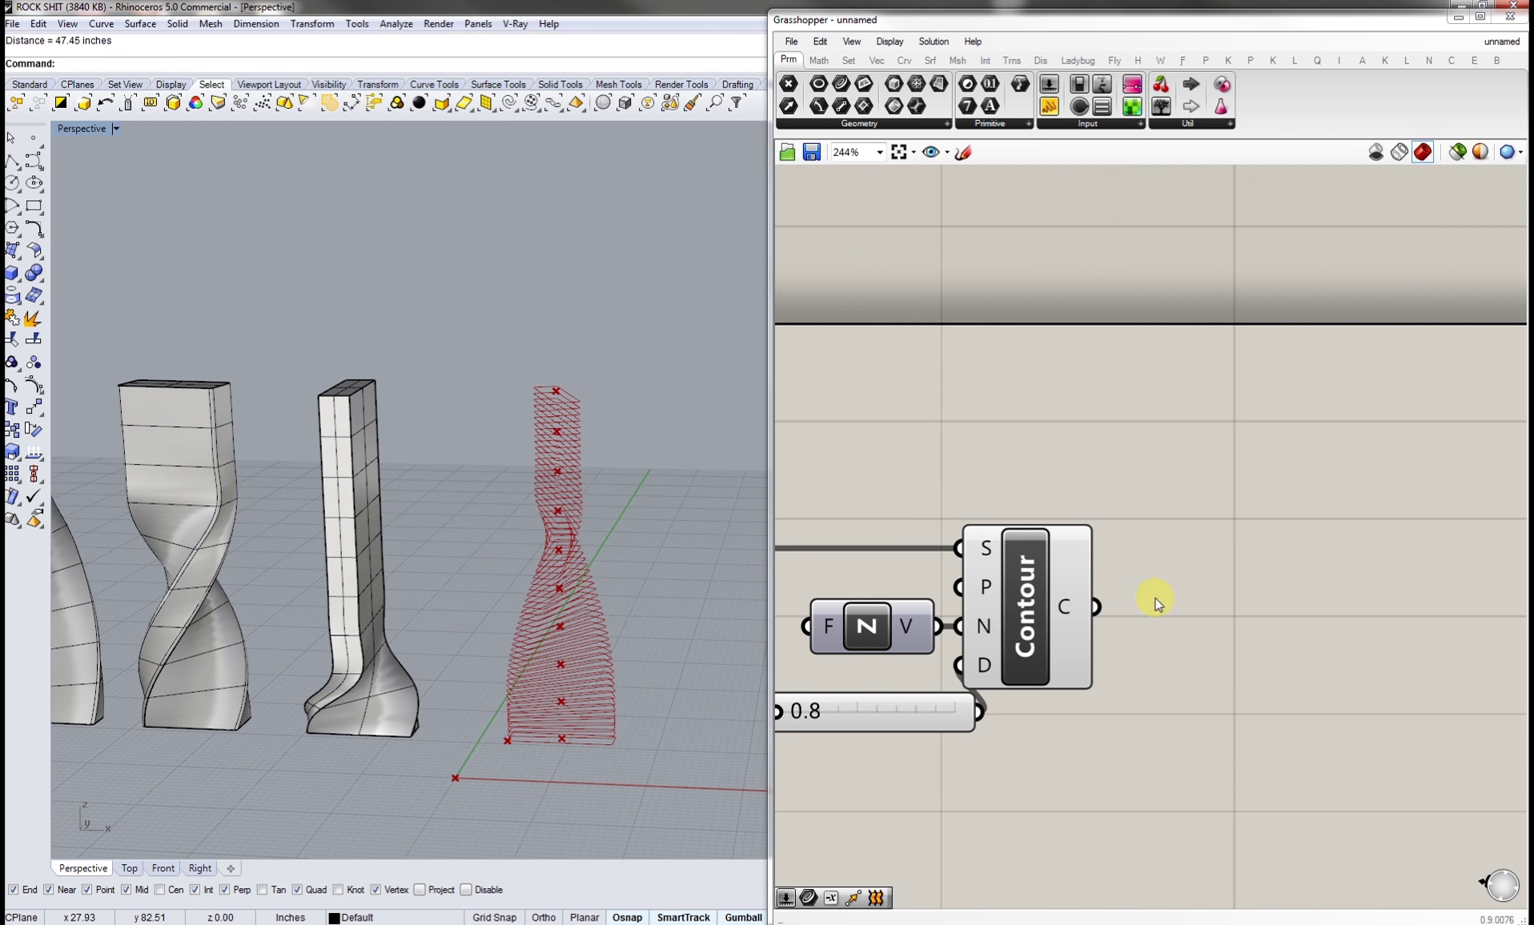
- Add an Extrude component after Contour and connect Contour's C output to its B input
double_click(1156, 602)
type("extru")
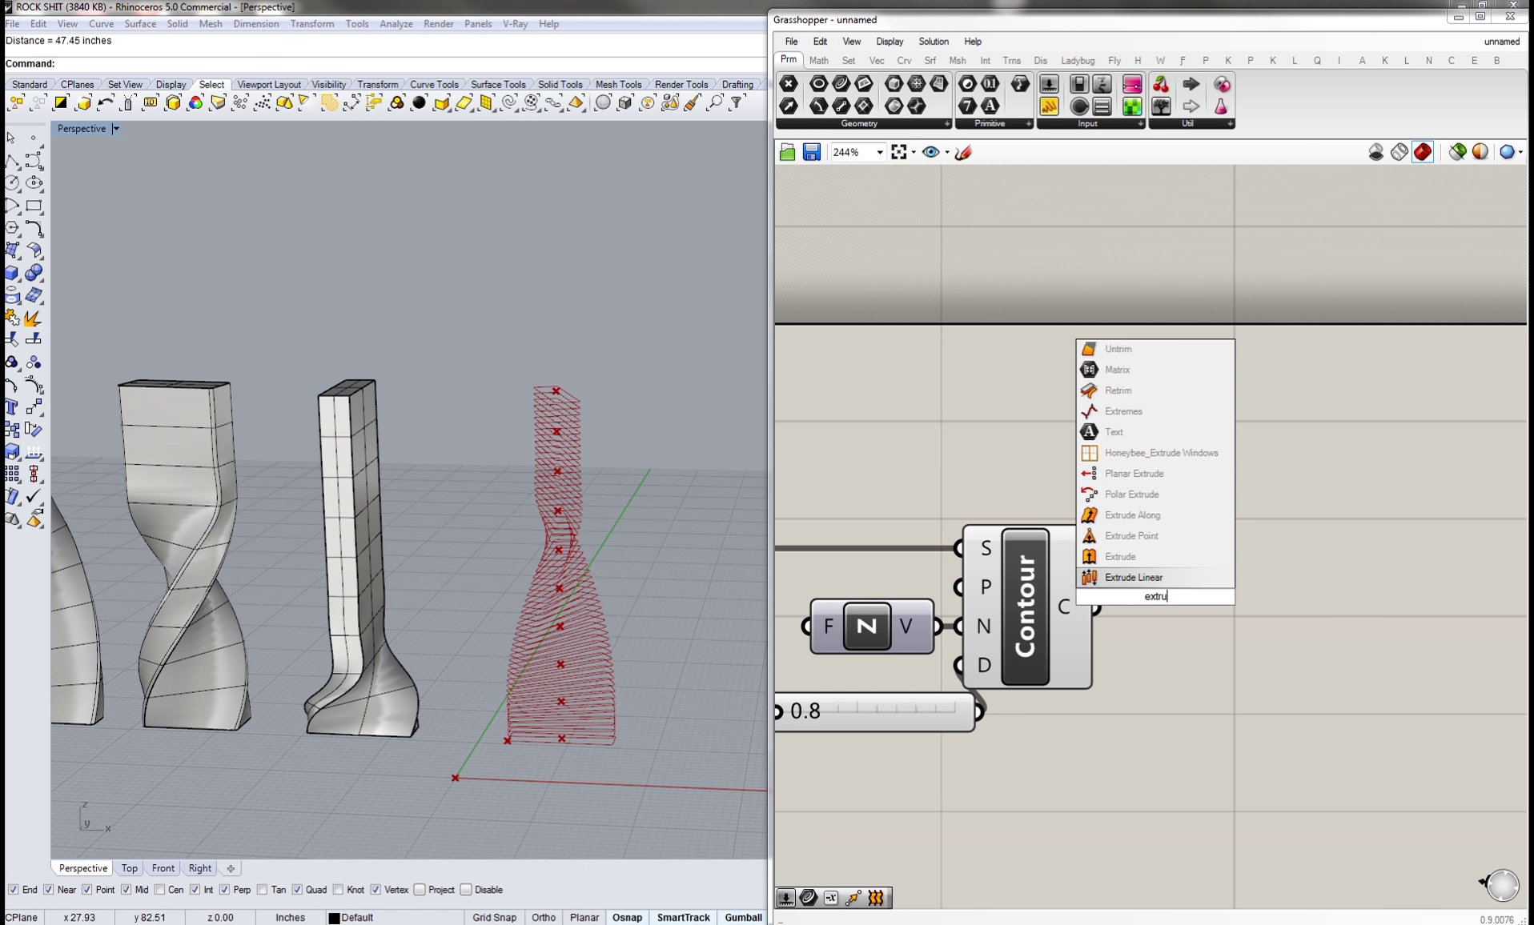
type("de")
left_click(1153, 580)
left_click_drag(1149, 596, 1295, 633)
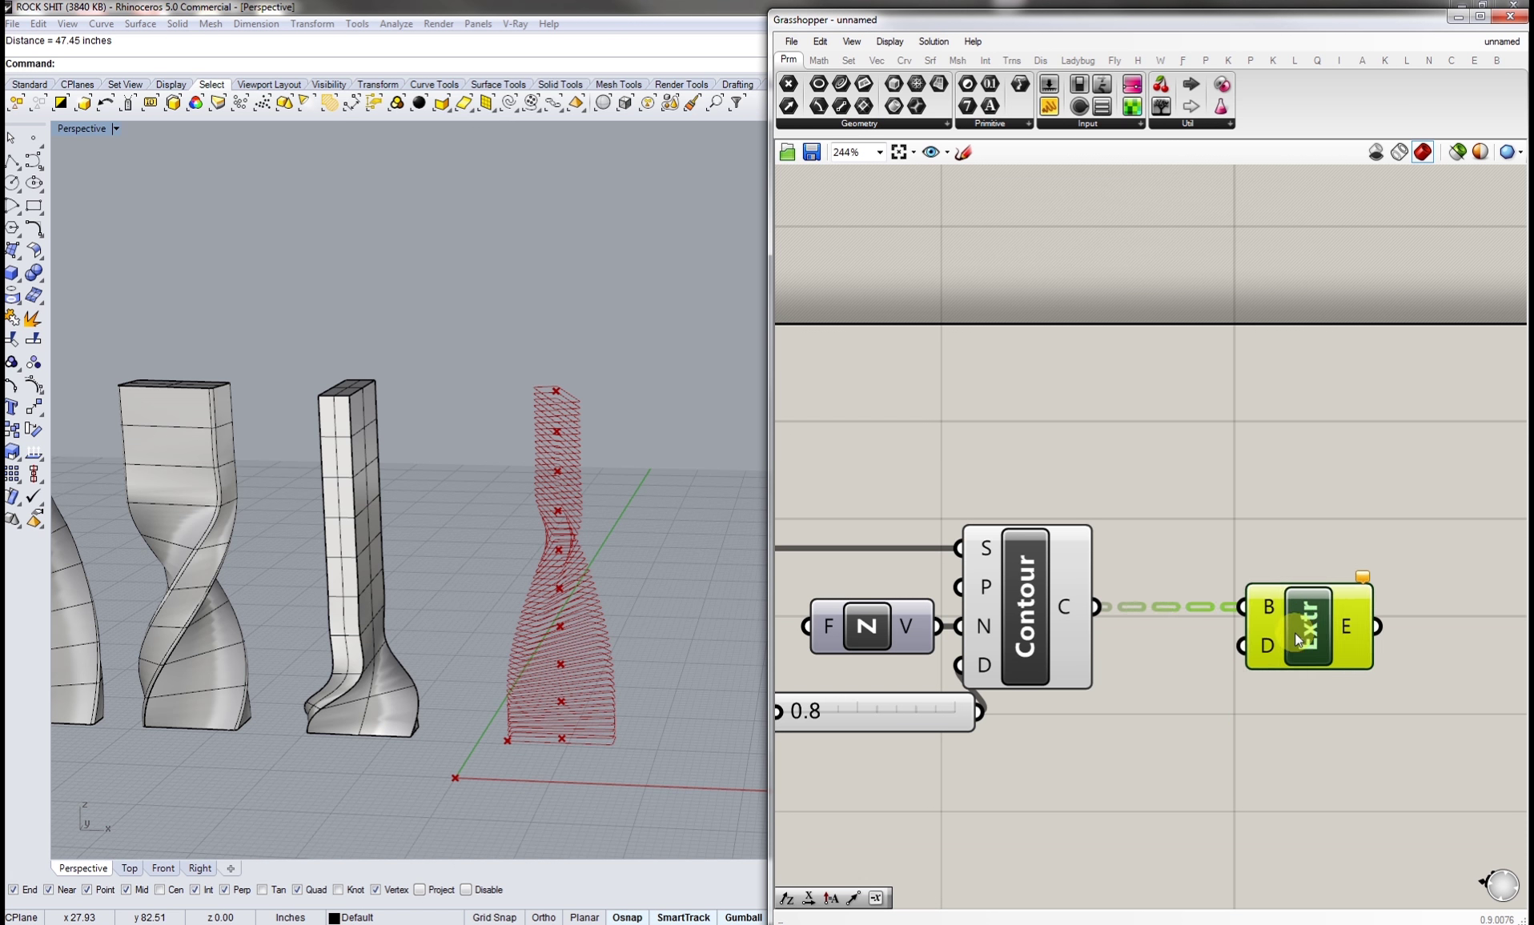
- Add a Unit Z vector below Extrude, connect its V output to Extrude's D input, and space it lower
double_click(1191, 719)
type("z")
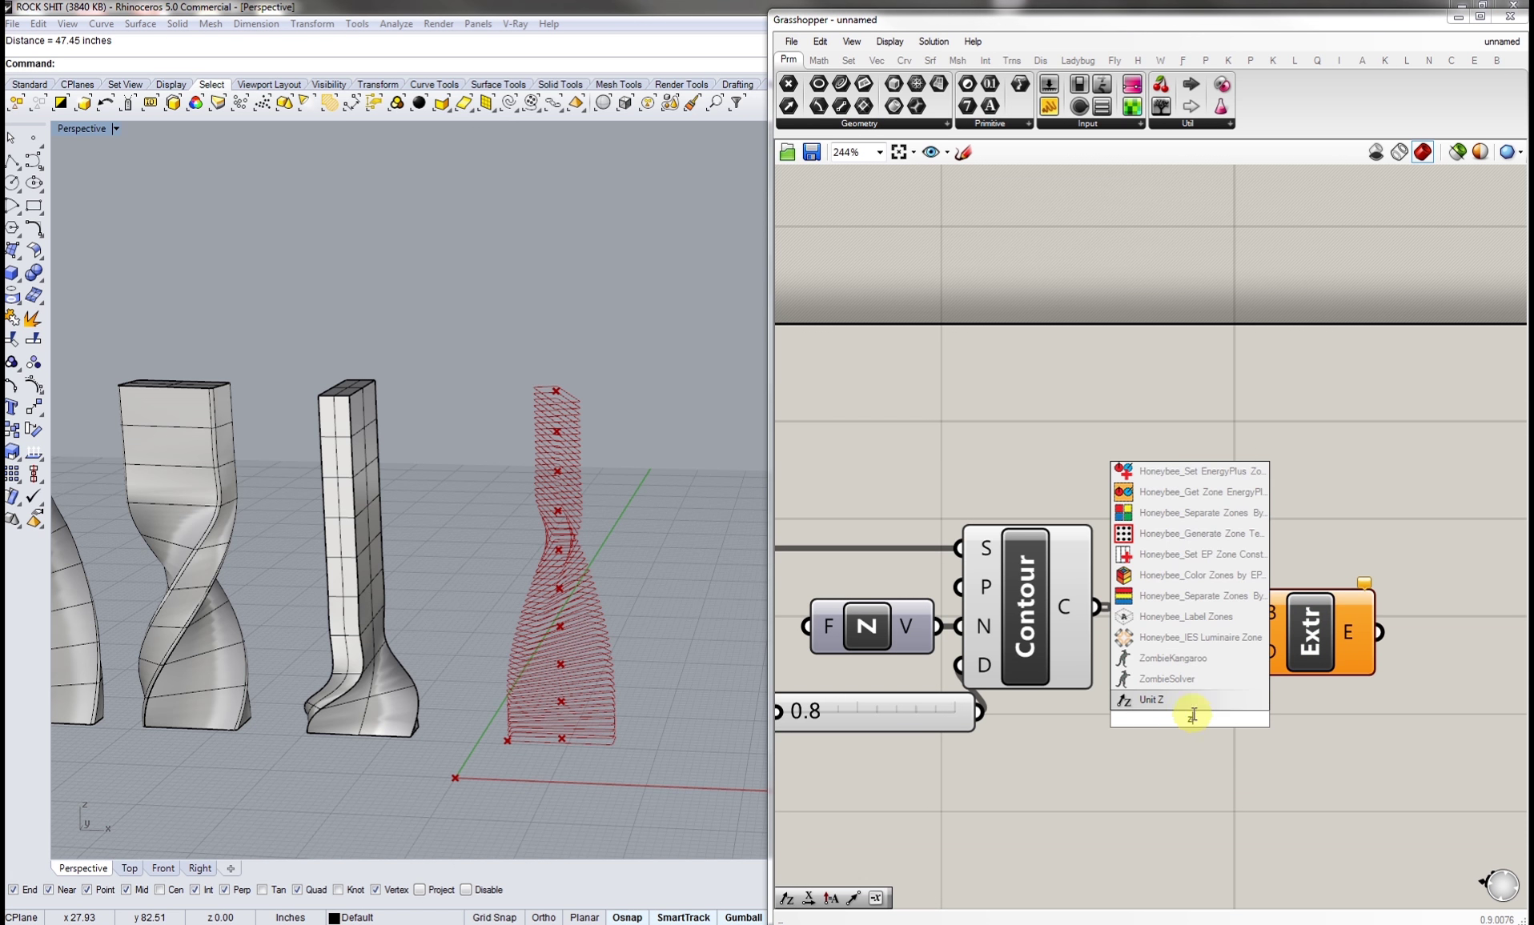
left_click(1195, 700)
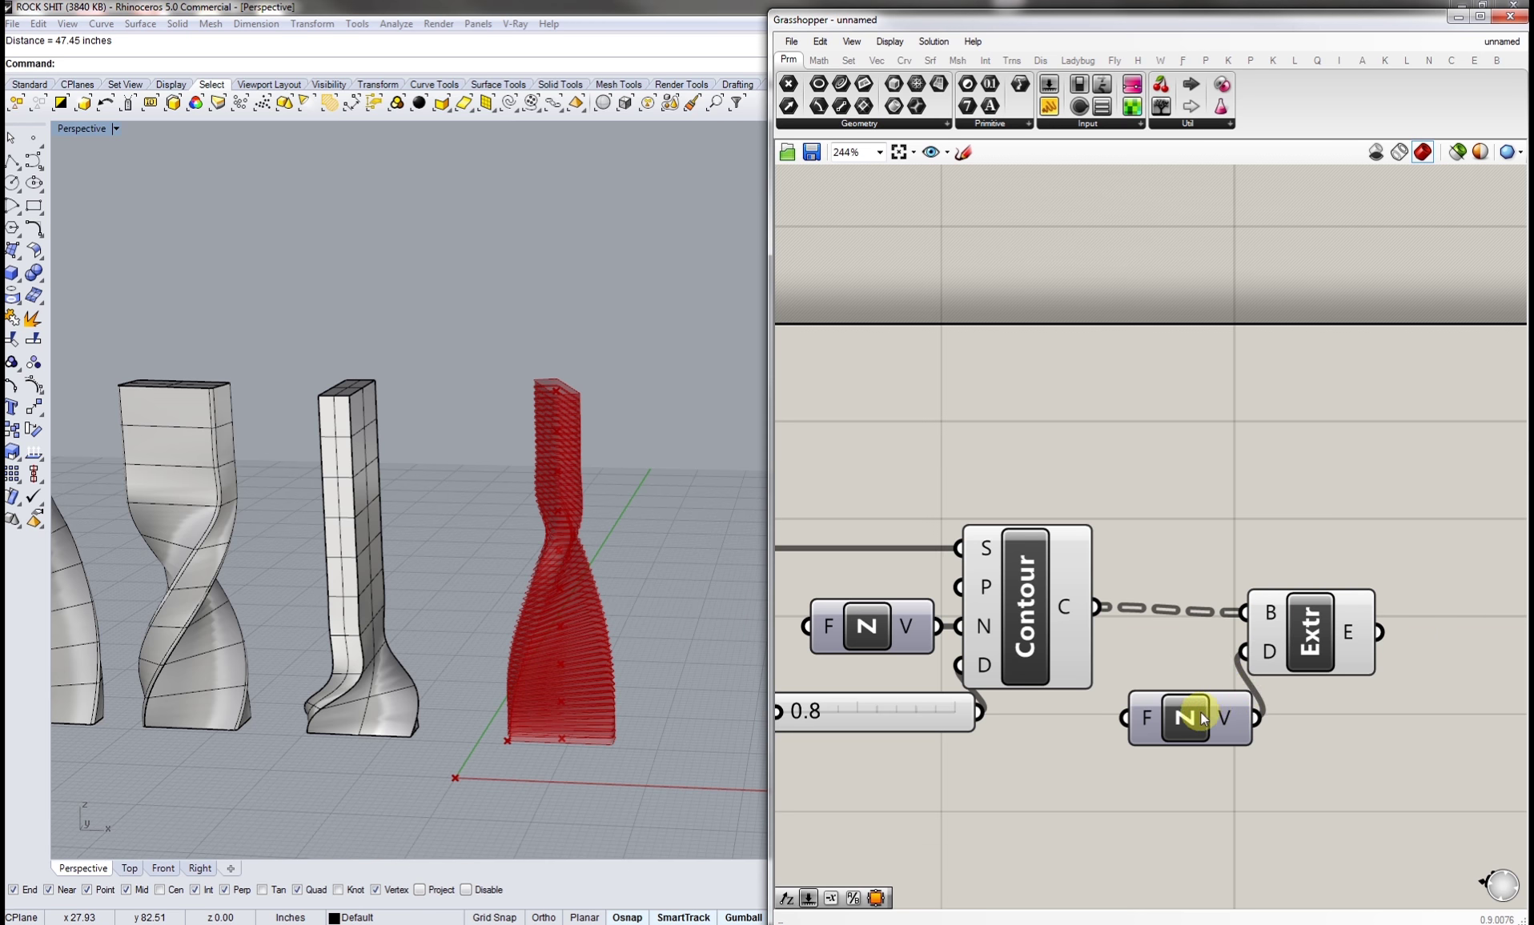
left_click_drag(1200, 716, 1215, 749)
- Connect the Distance slider to the F input of Extrude's Unit Z and move the slider lower to clear the wires
left_click(1068, 832)
right_click_drag(1068, 833, 1203, 826)
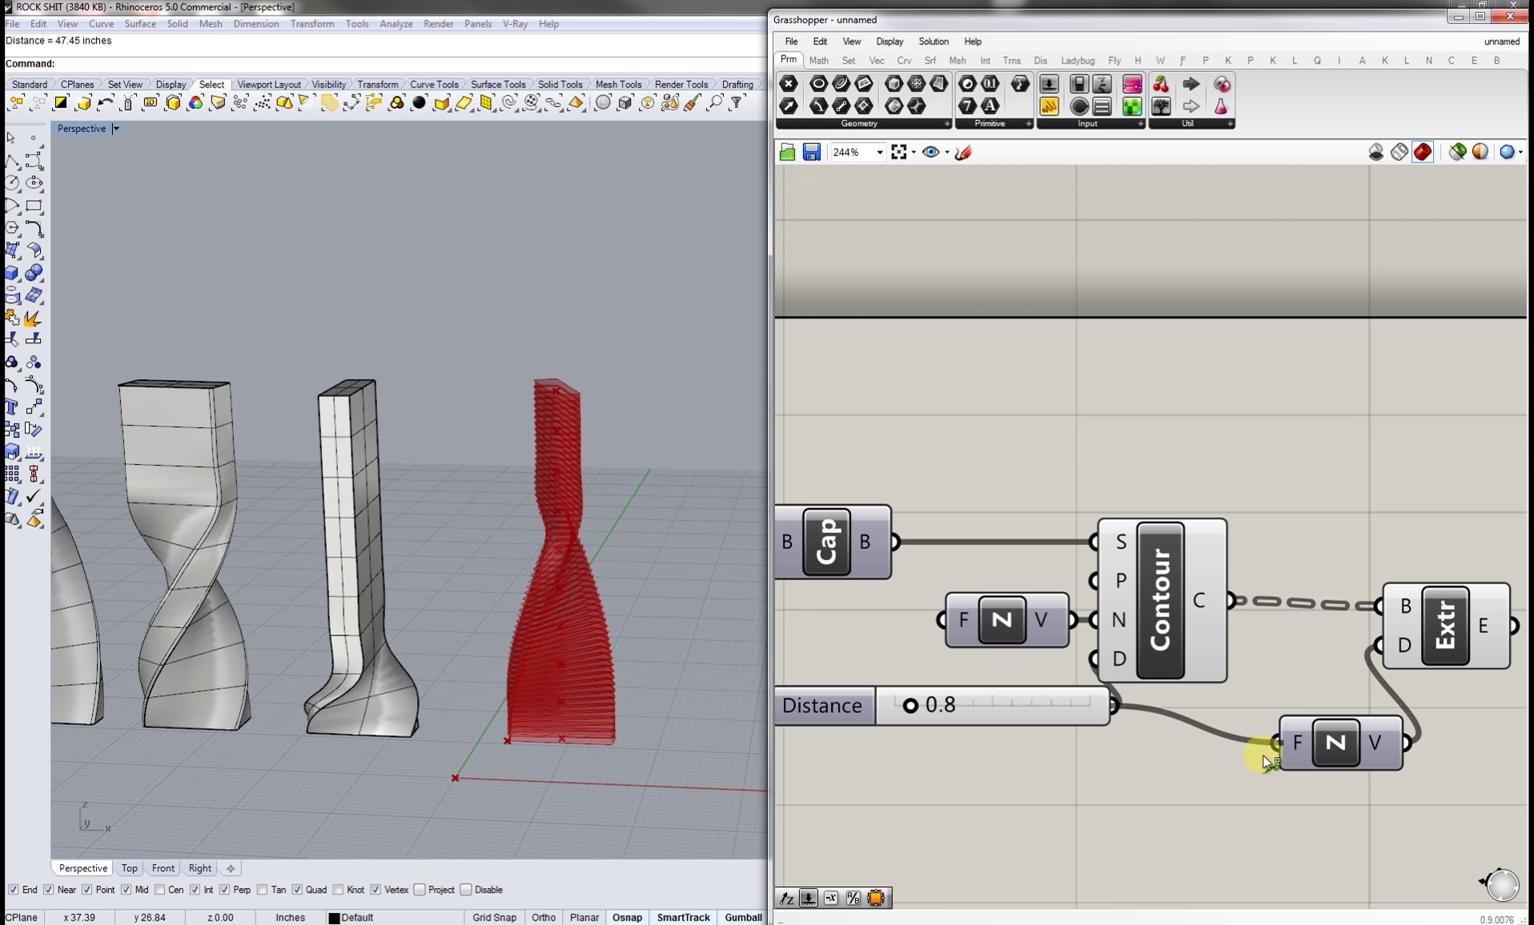
left_click_drag(1264, 755, 1267, 754, "shift")
right_click_drag(1081, 711, 1203, 711)
left_click_drag(1187, 705, 1061, 760)
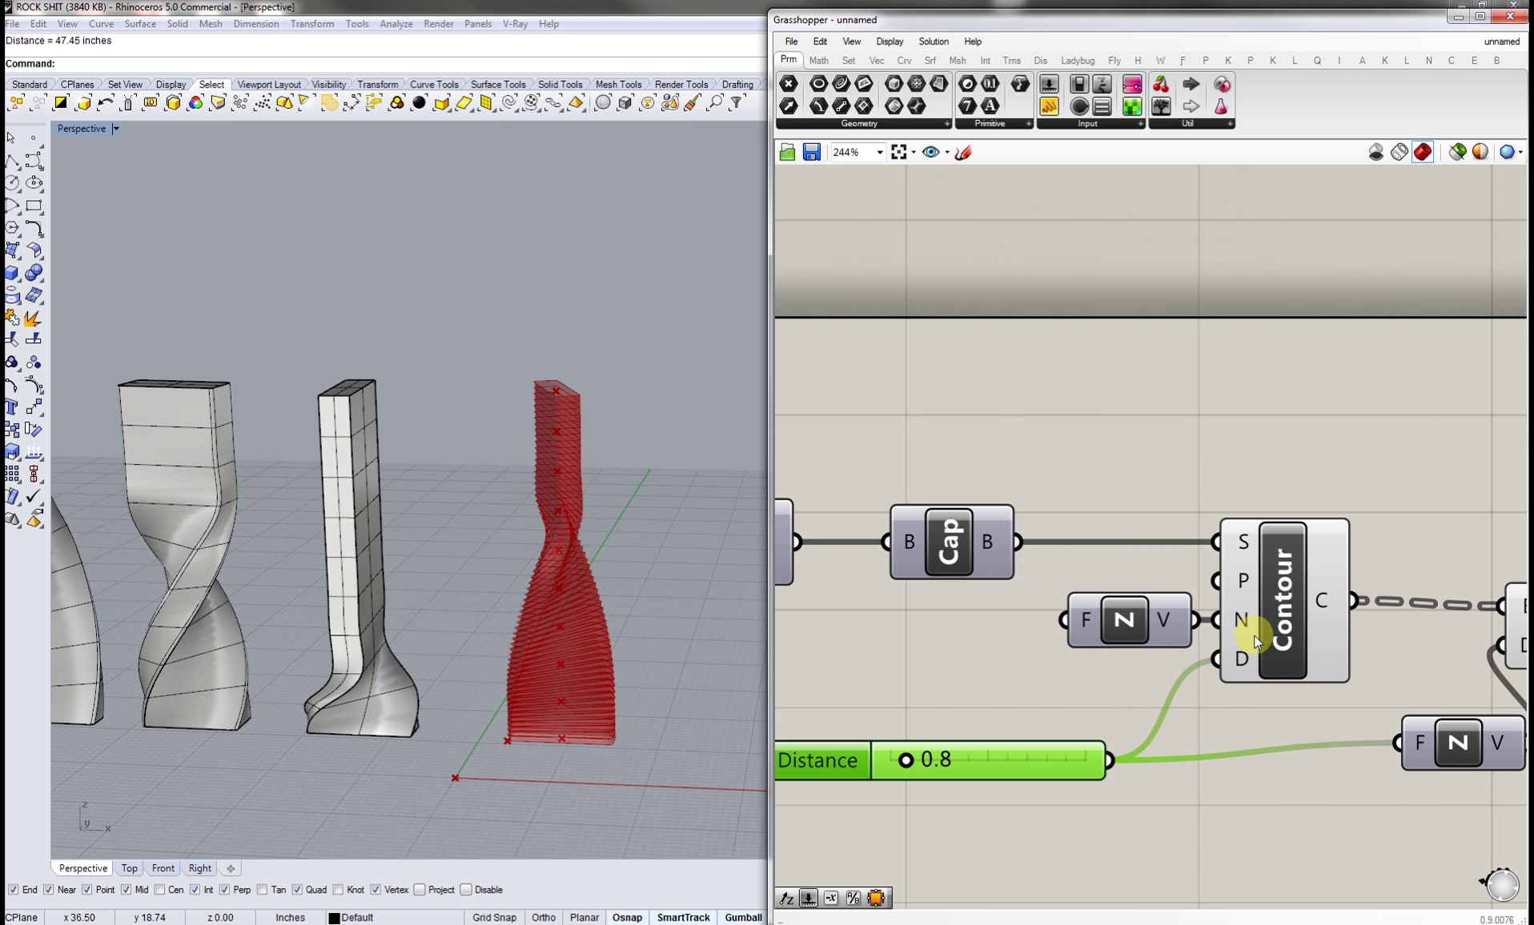
- Add a Cap Holes component after Extrude and connect Extrude's E output to its B input
right_click_drag(1286, 641, 1180, 652)
right_click_drag(973, 778, 1205, 751)
scroll(1094, 759, "up", 3)
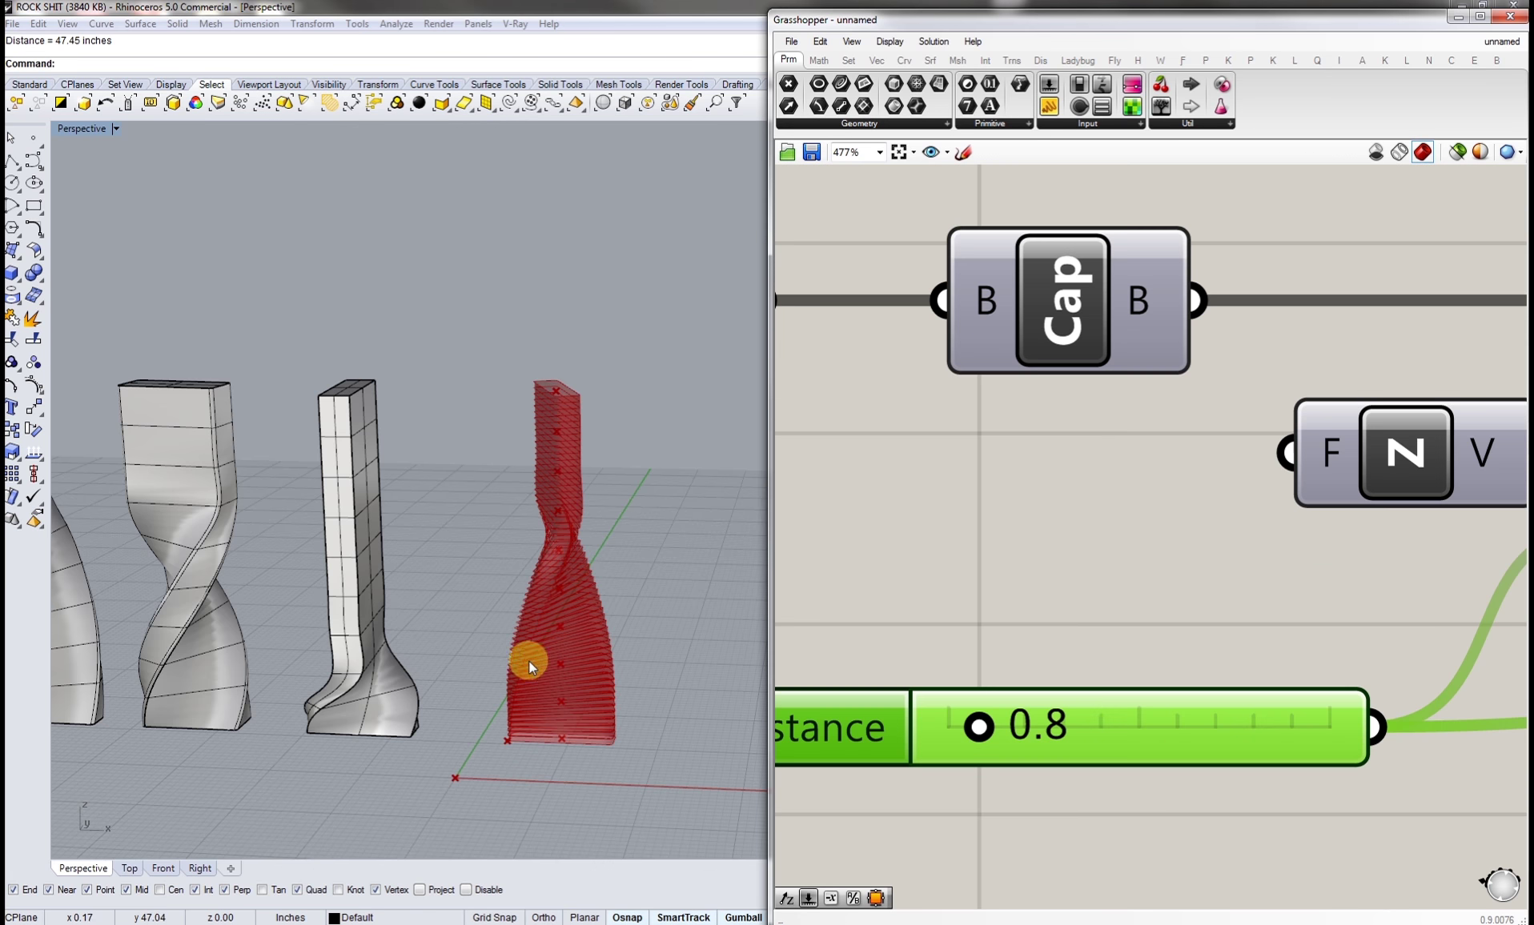
scroll(553, 650, "up", 8)
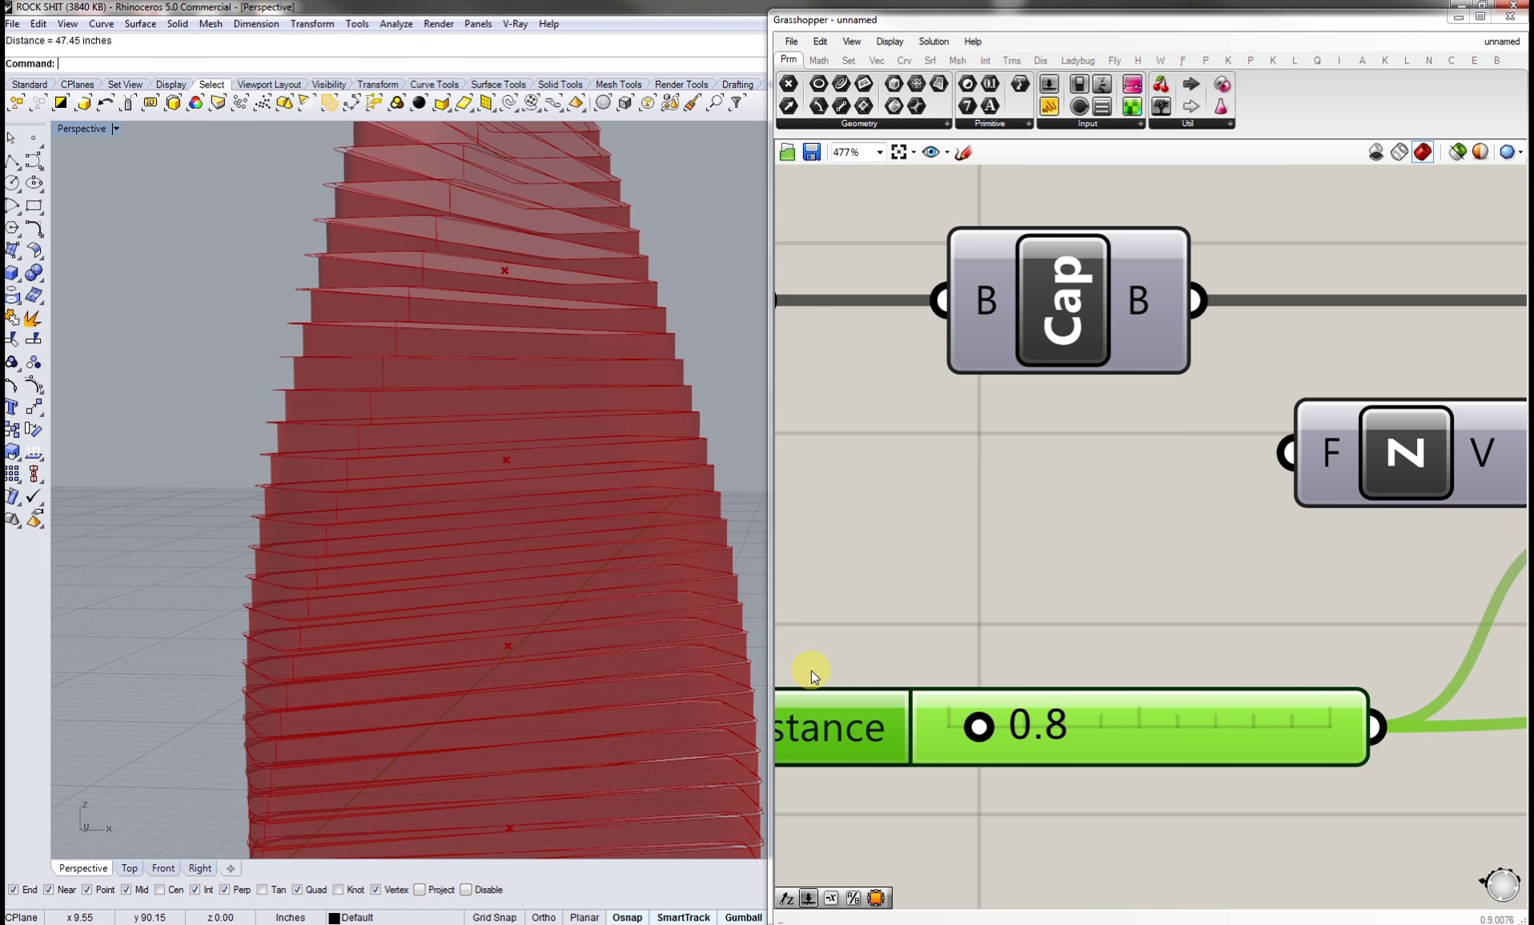
scroll(813, 676, "down", 5)
double_click(1292, 576)
type("ca")
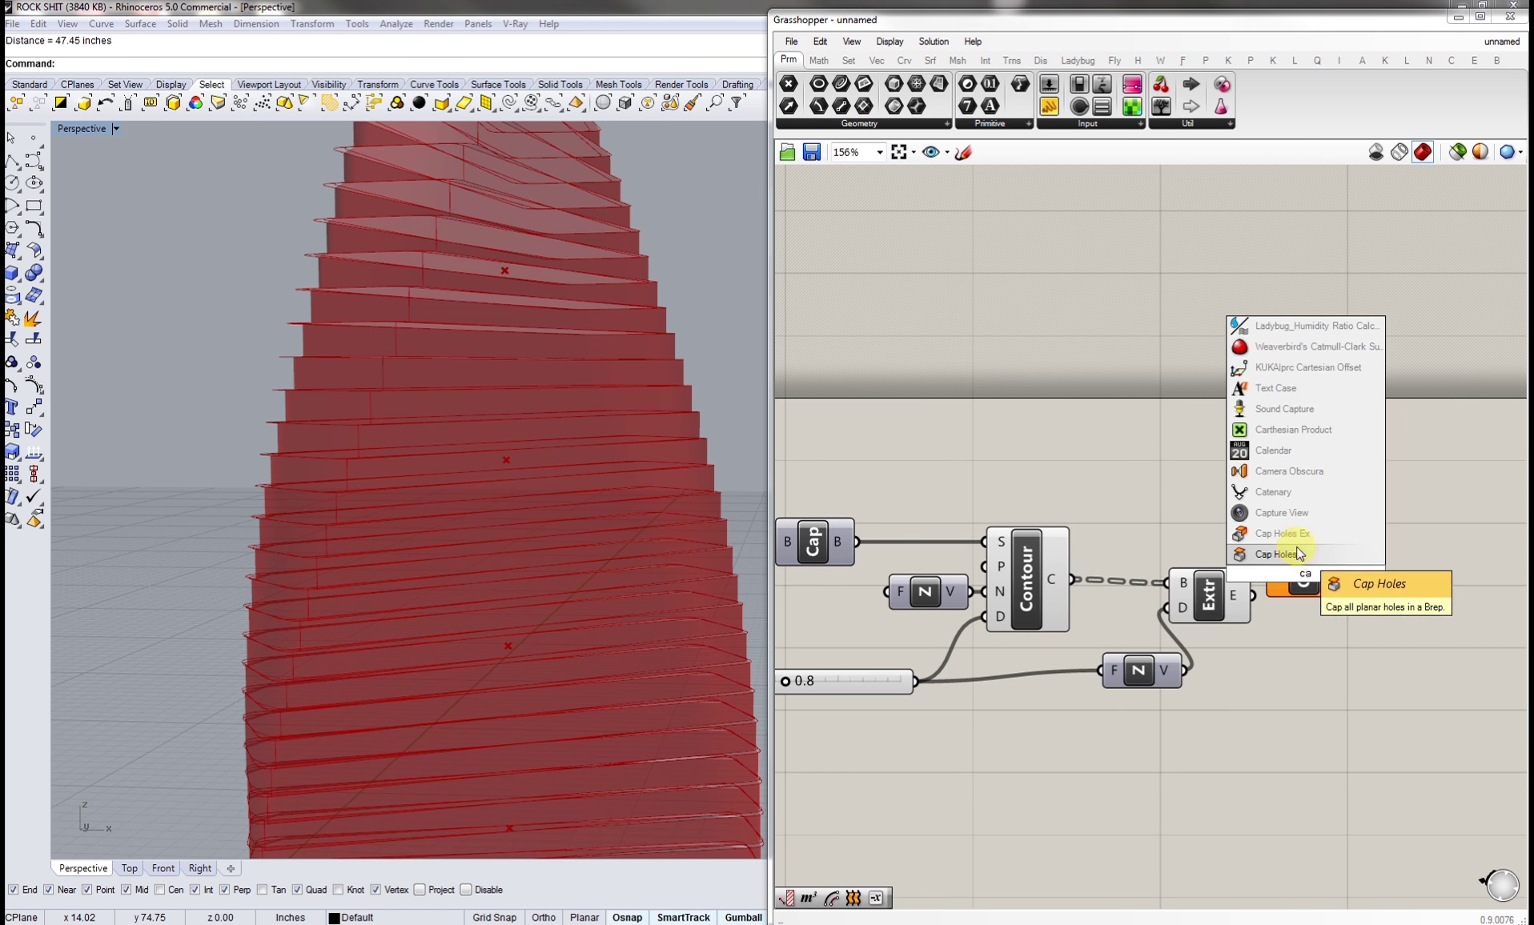
left_click(1297, 550)
left_click_drag(1253, 595, 1268, 574)
- Turn off the previews of the Extrude and Contour components so only the capped layers display
left_click(1207, 596)
left_click(1033, 586, "shift")
middle_click(1036, 585)
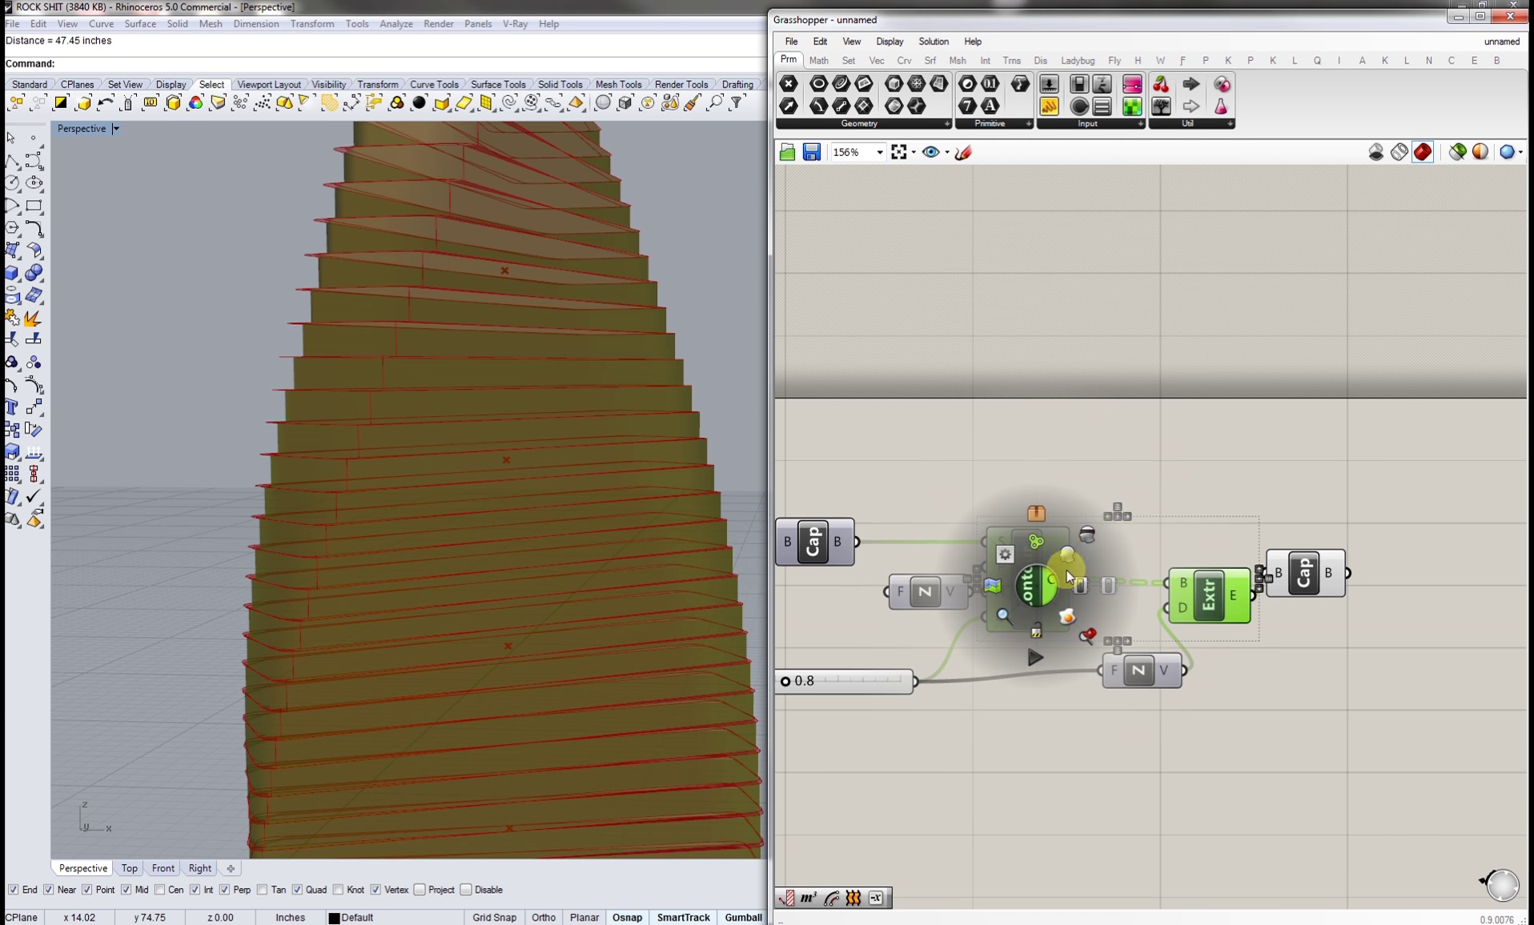
left_click(1088, 534)
left_click(1150, 459)
- Test a thicker layer Distance of 3.8, and settle the Distance slider at 0.7
right_click_drag(572, 592, 554, 674, "shift")
scroll(557, 497, "down", 8)
right_click_drag(554, 674, 615, 596)
left_click(1076, 764)
right_click_drag(929, 745, 1139, 756)
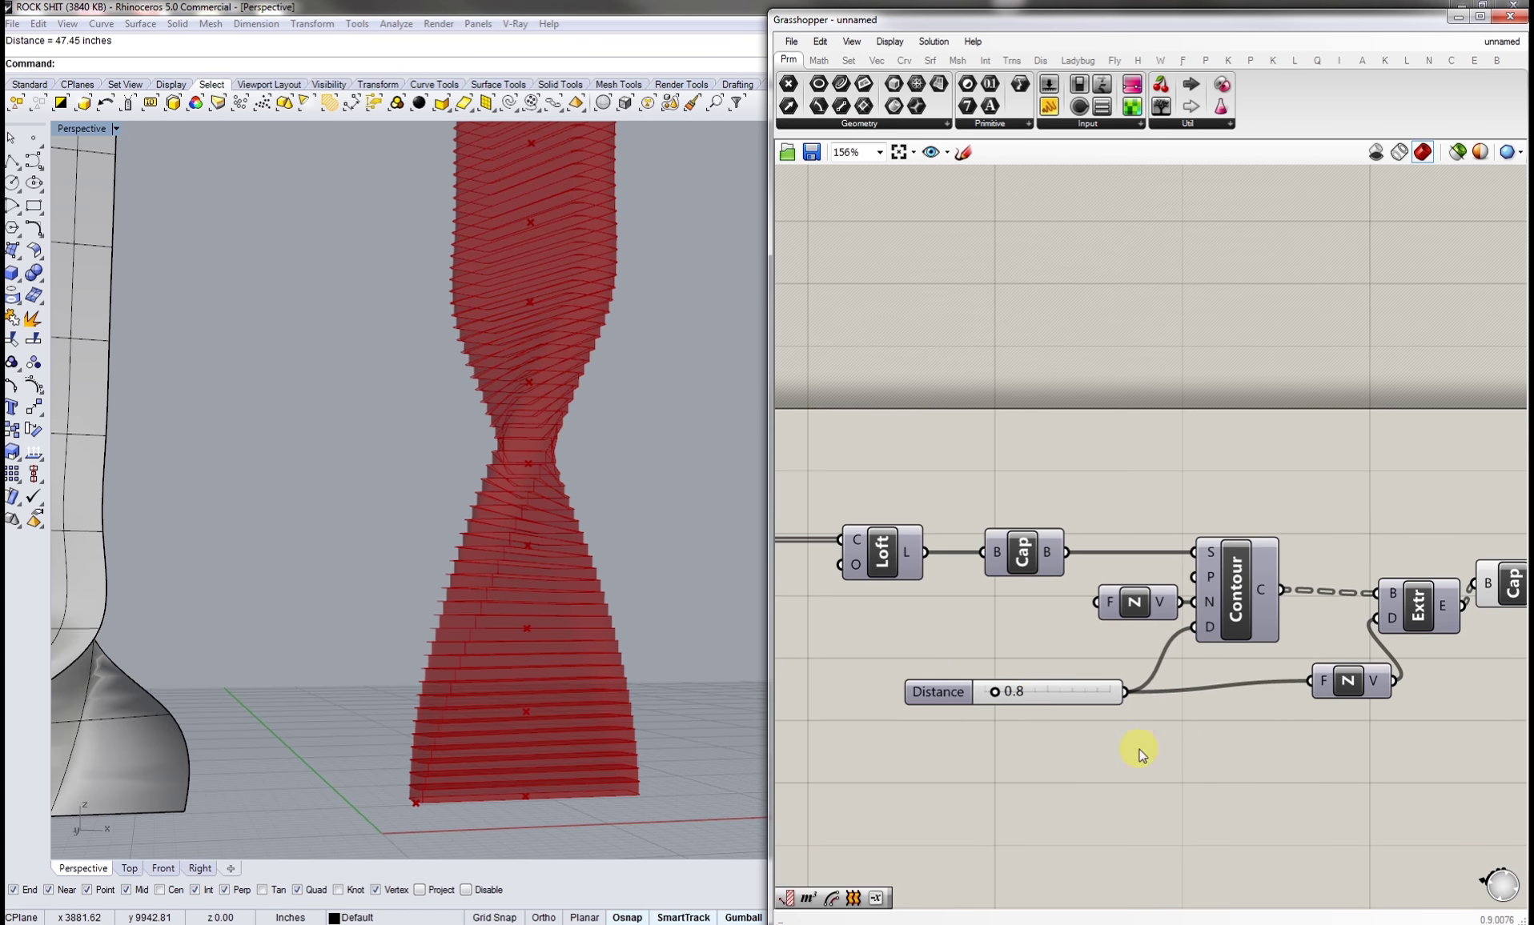
scroll(968, 682, "up", 2)
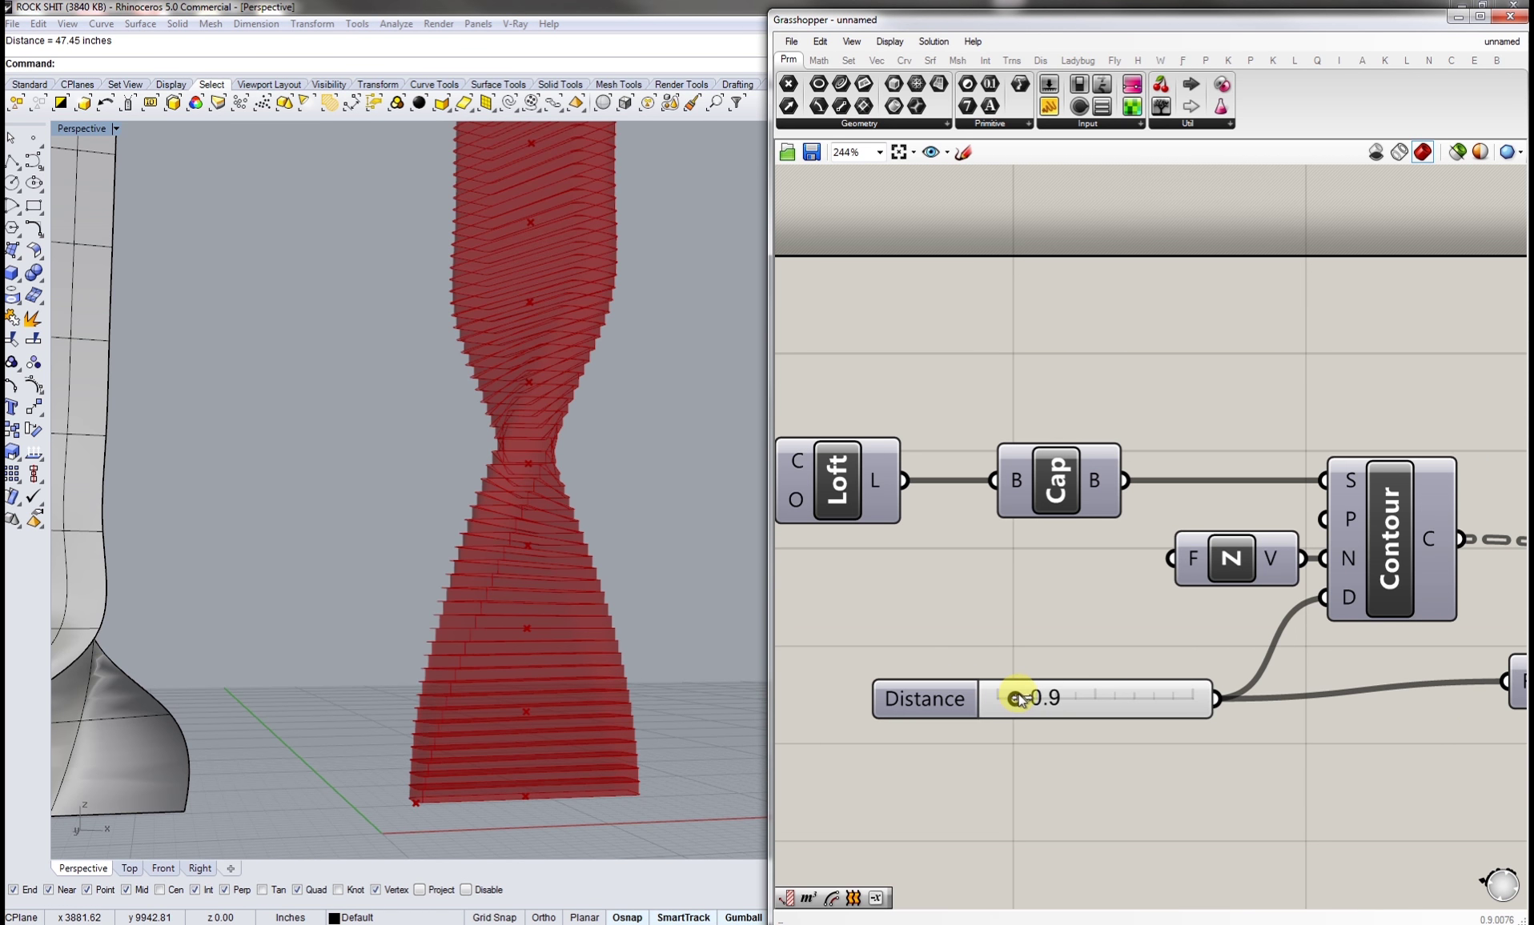
left_click_drag(1018, 699, 1073, 698)
scroll(545, 626, "down", 4)
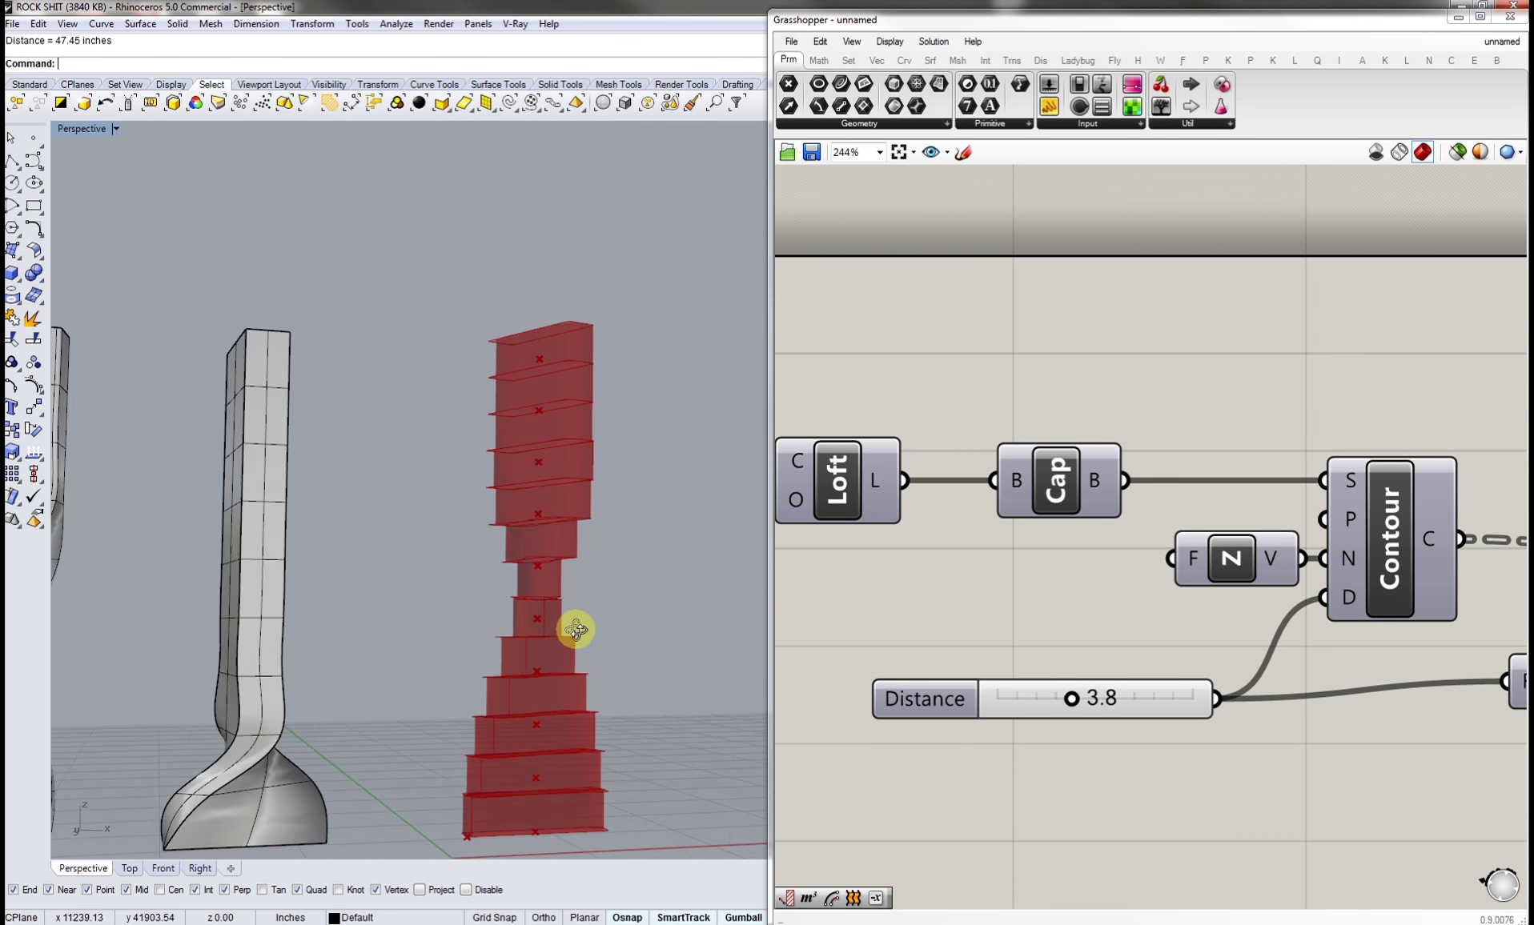
left_click_drag(1076, 700, 1013, 702)
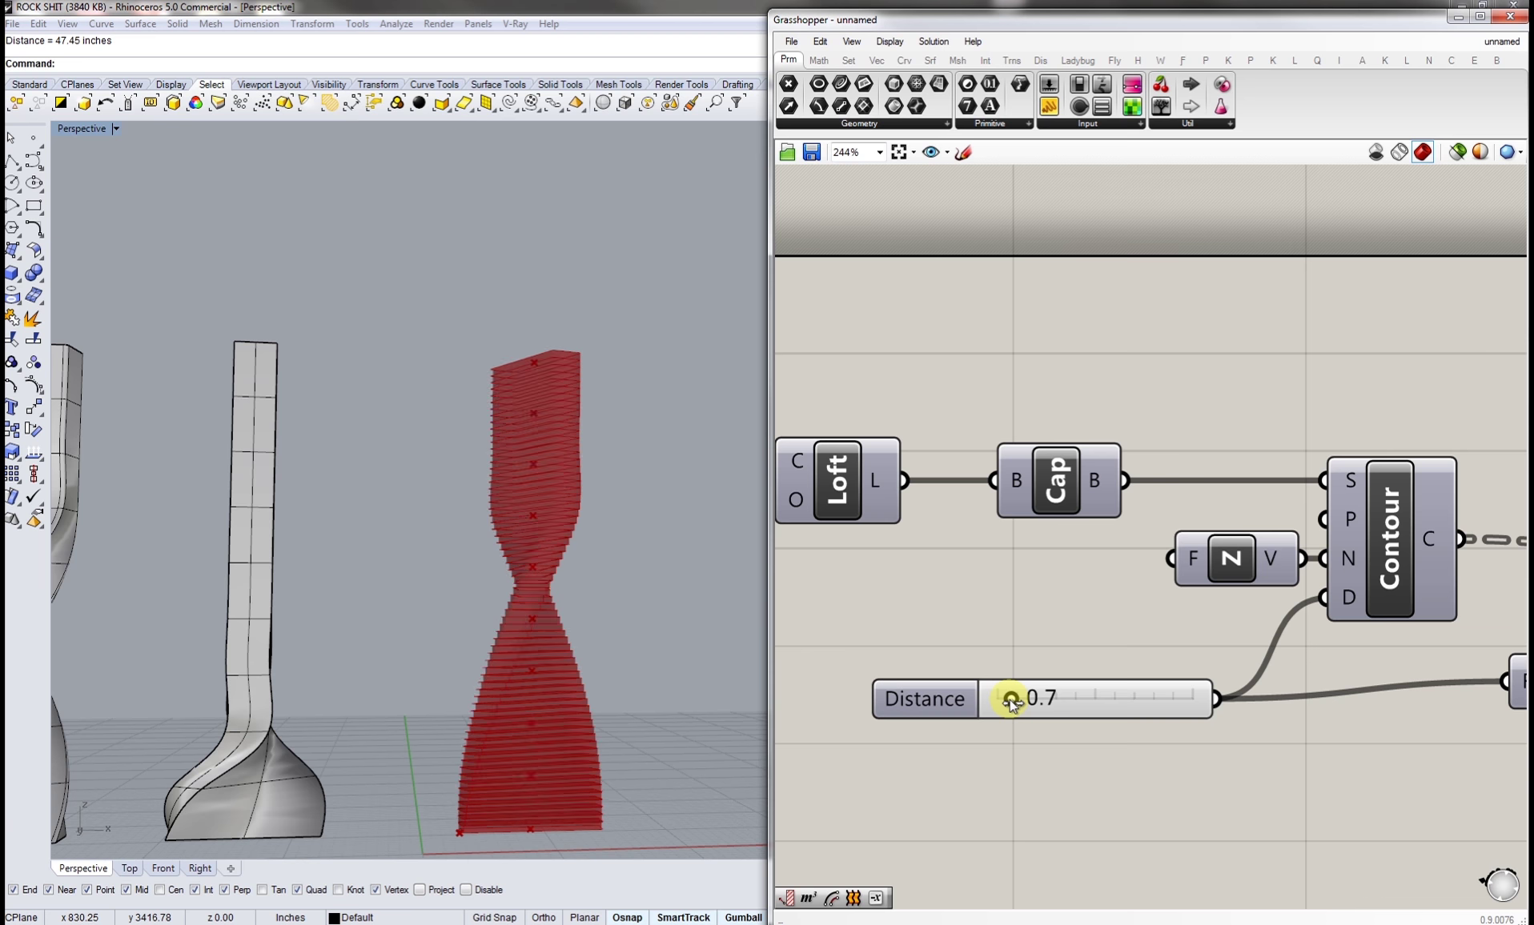
- Set the Step slider of the rotation Series to 38.9
right_click_drag(1011, 606, 1102, 621)
scroll(1055, 627, "down", 5)
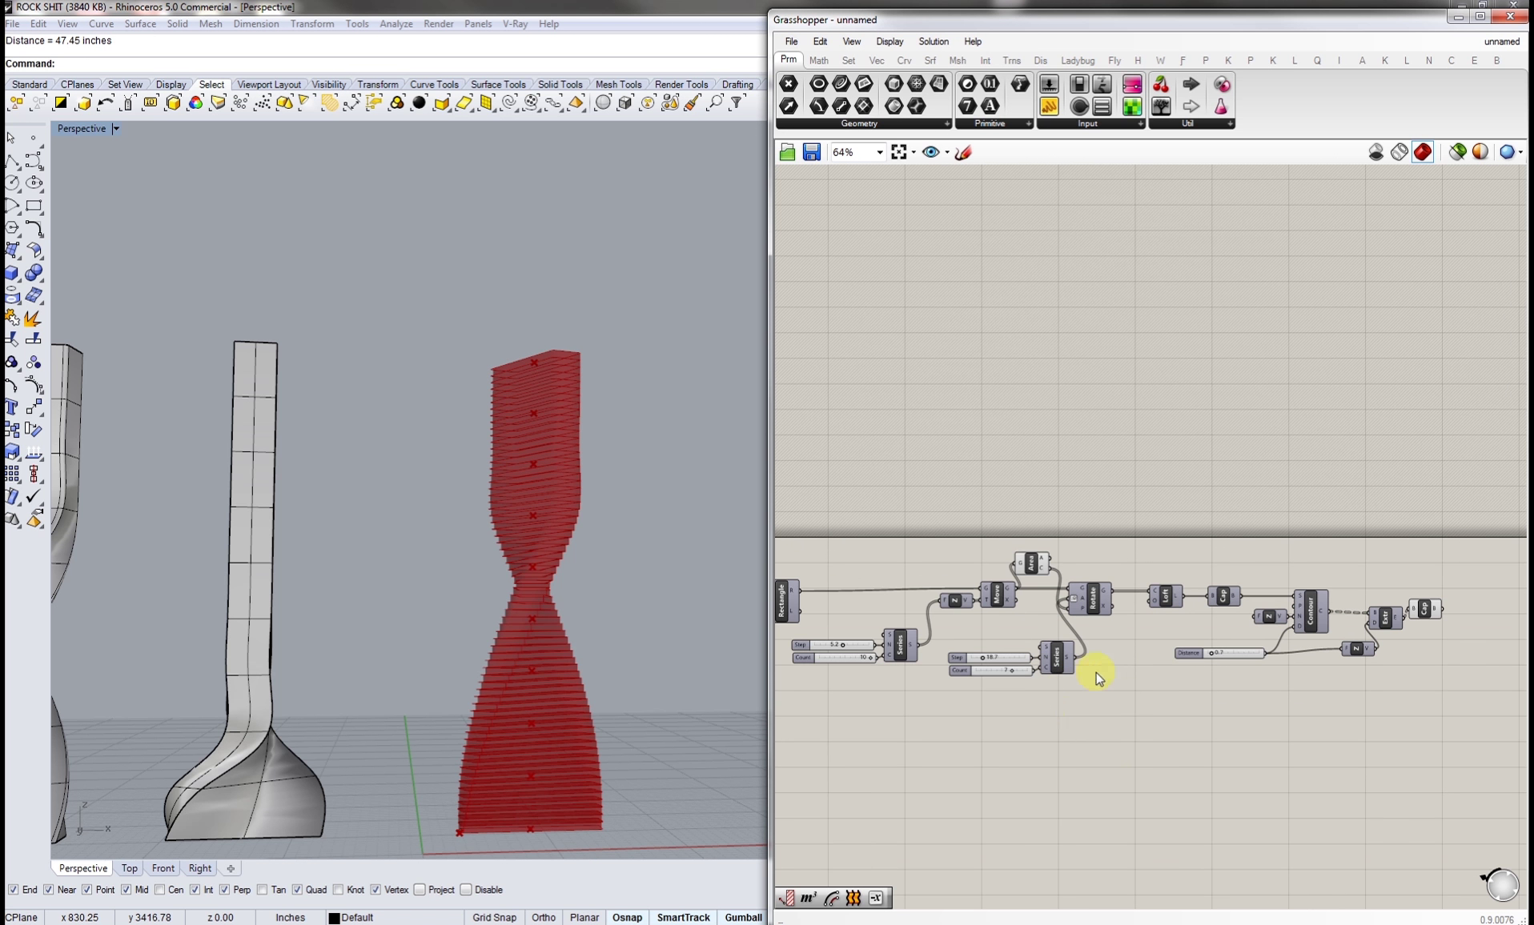
scroll(575, 651, "up", 5)
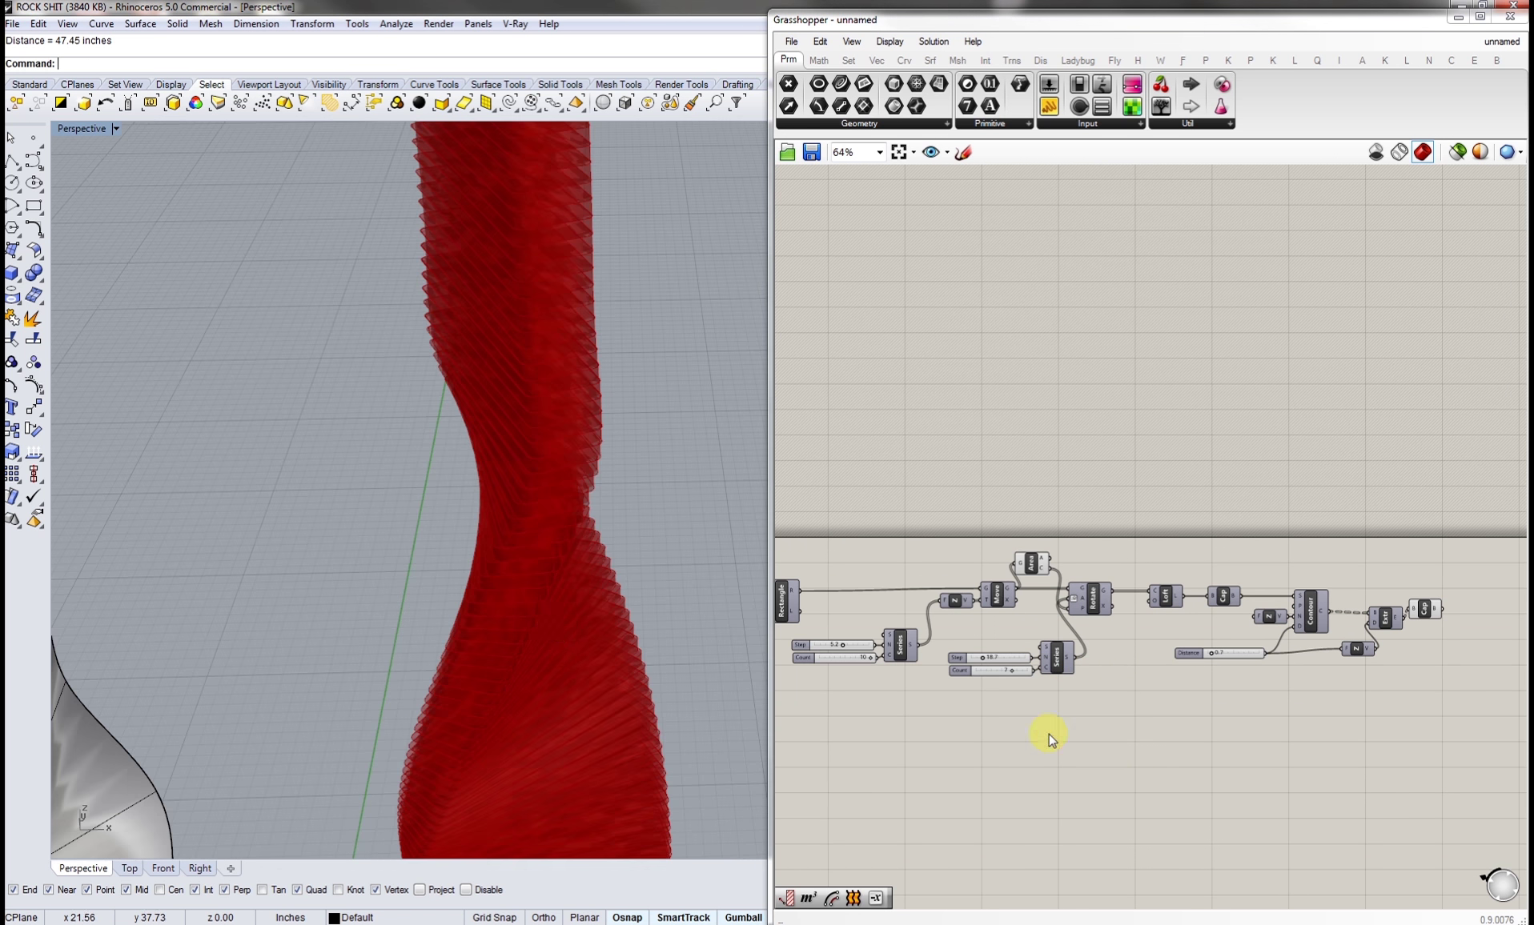
right_click_drag(1038, 714, 1045, 661)
scroll(1106, 671, "up", 1)
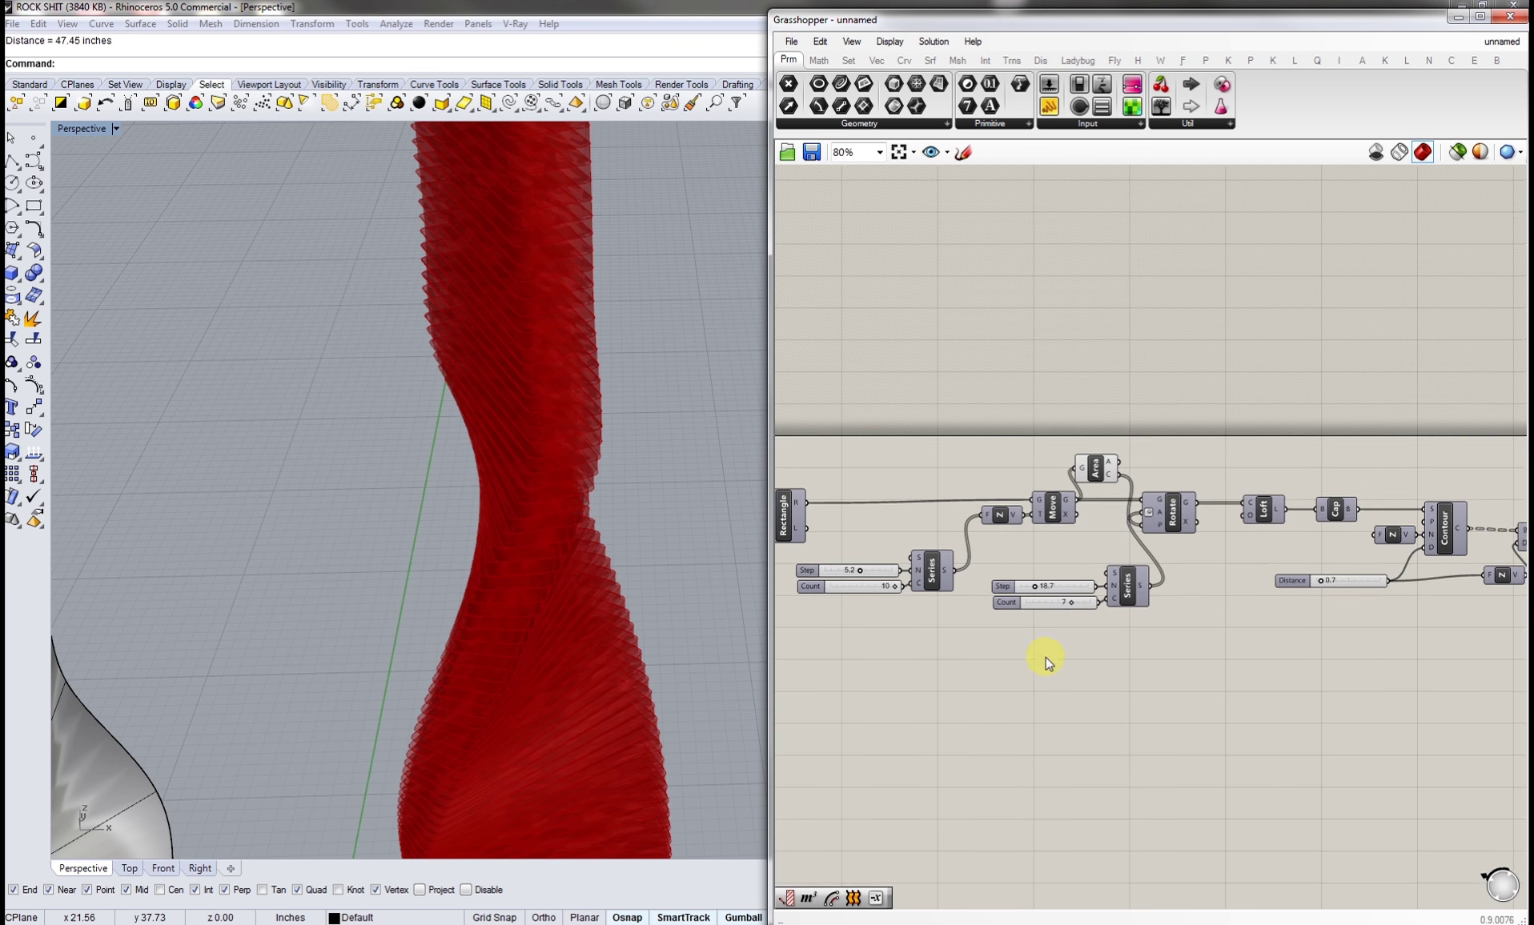
scroll(1018, 612, "up", 4)
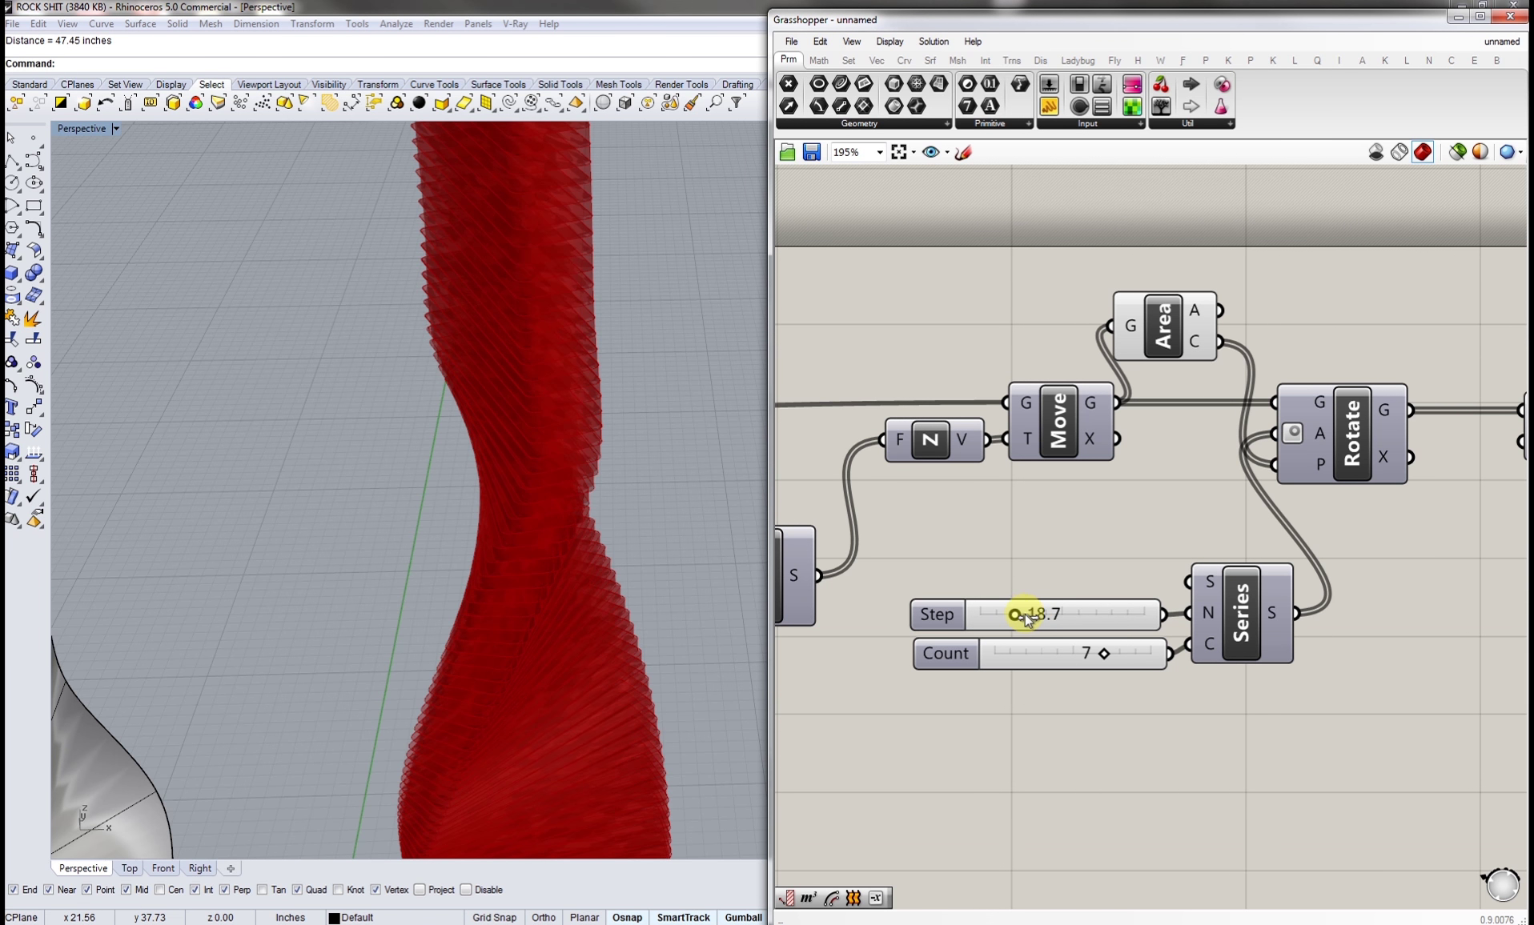
left_click_drag(1027, 619, 1054, 614)
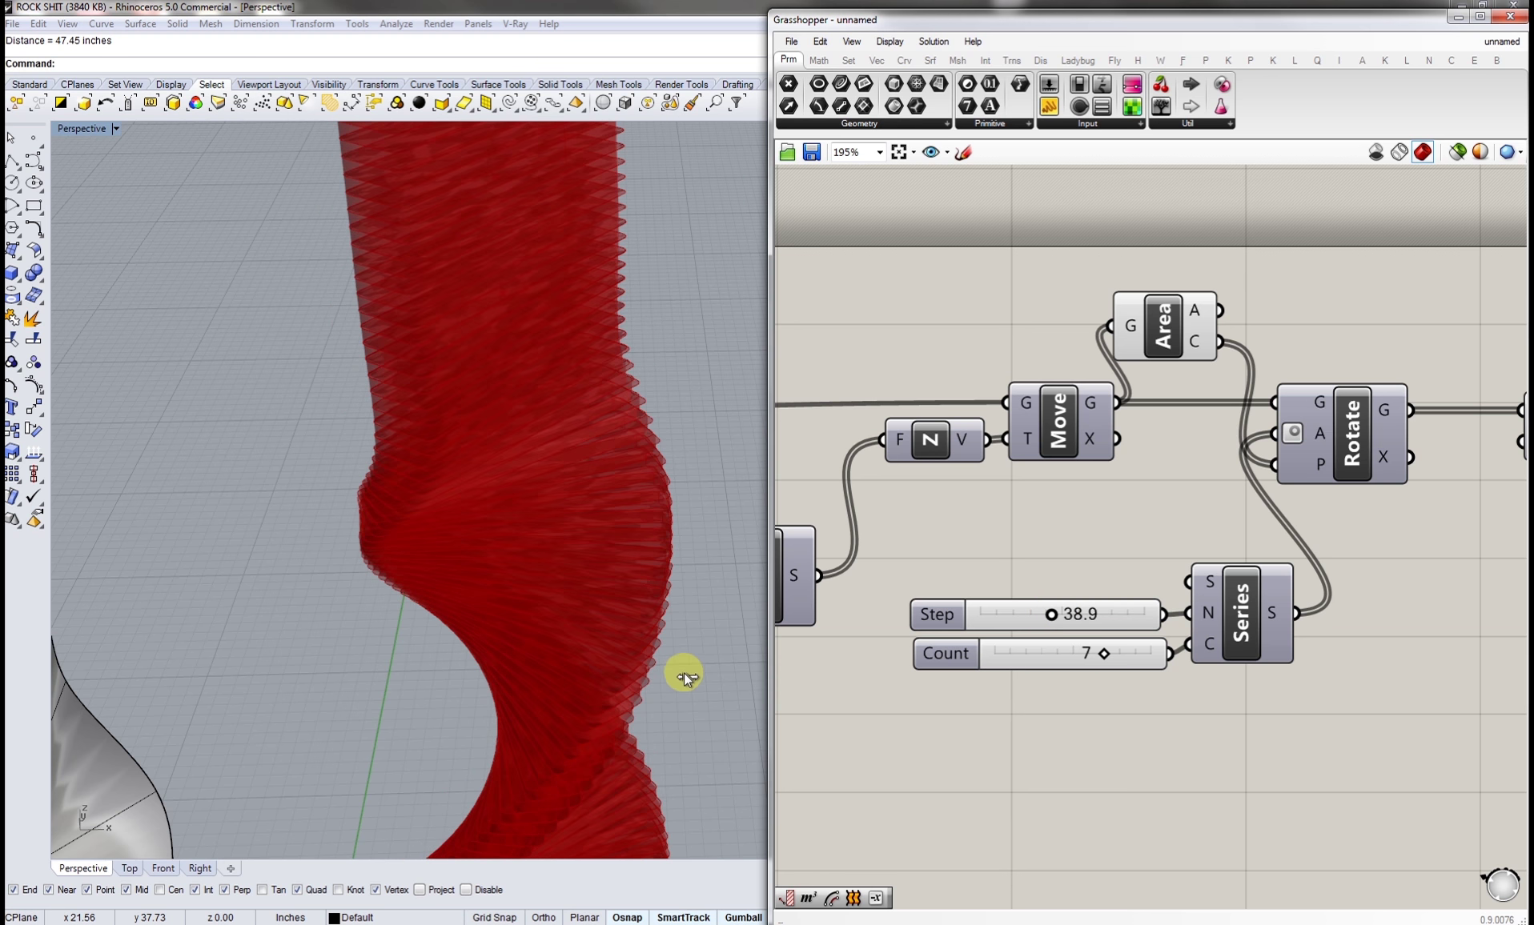
- Inspect the twisted layers and set the rotation Series' Step slider to 22.7
scroll(671, 684, "down", 6)
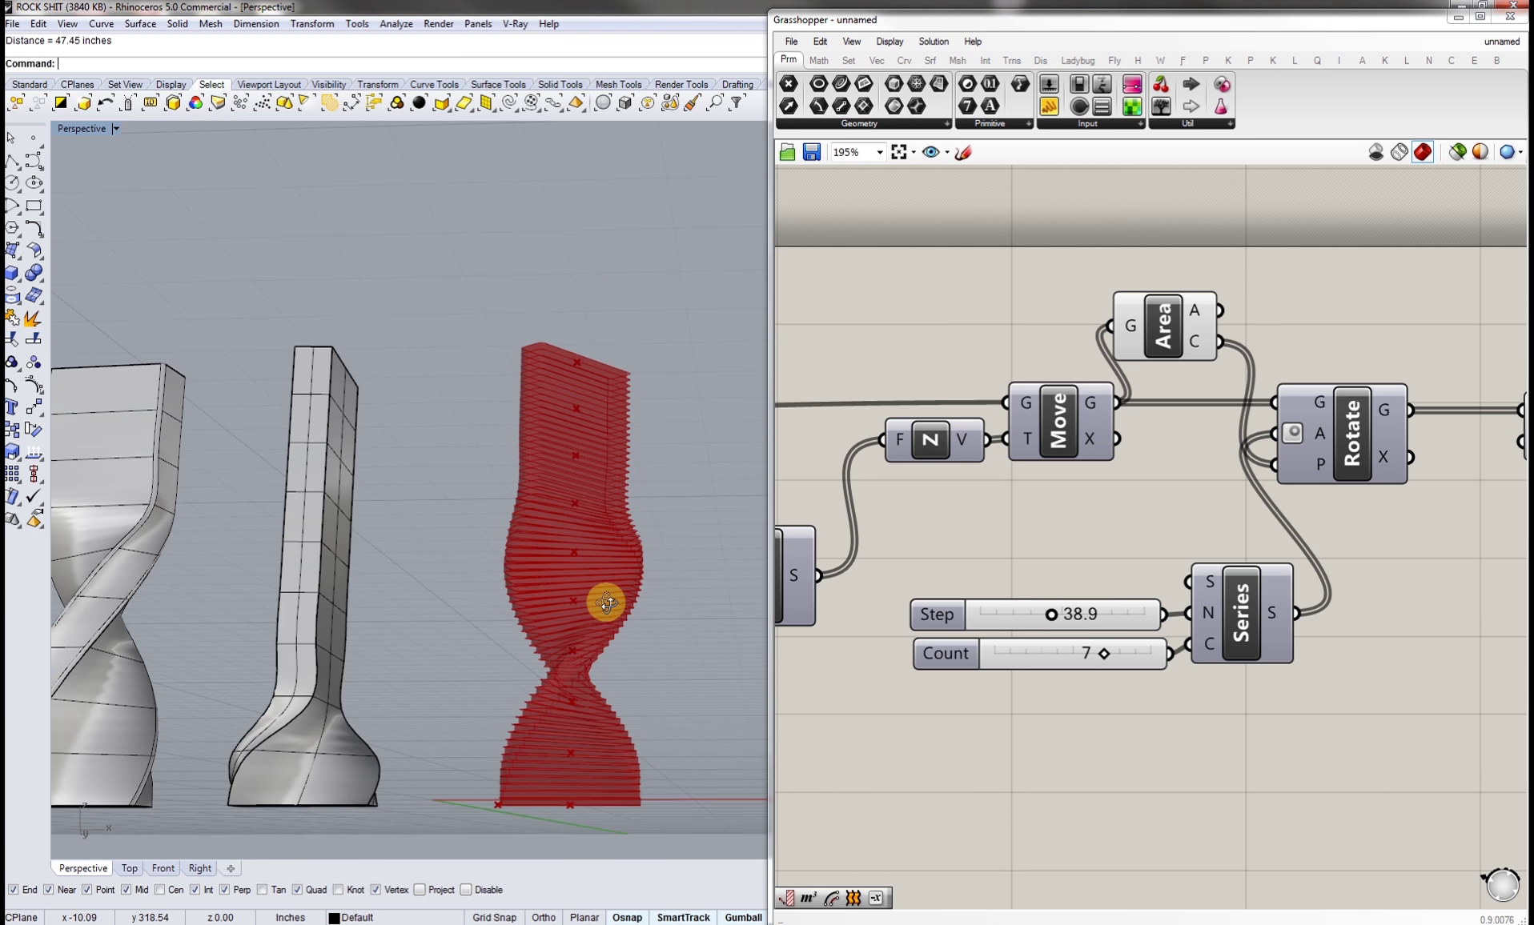
right_click_drag(601, 673, 695, 650)
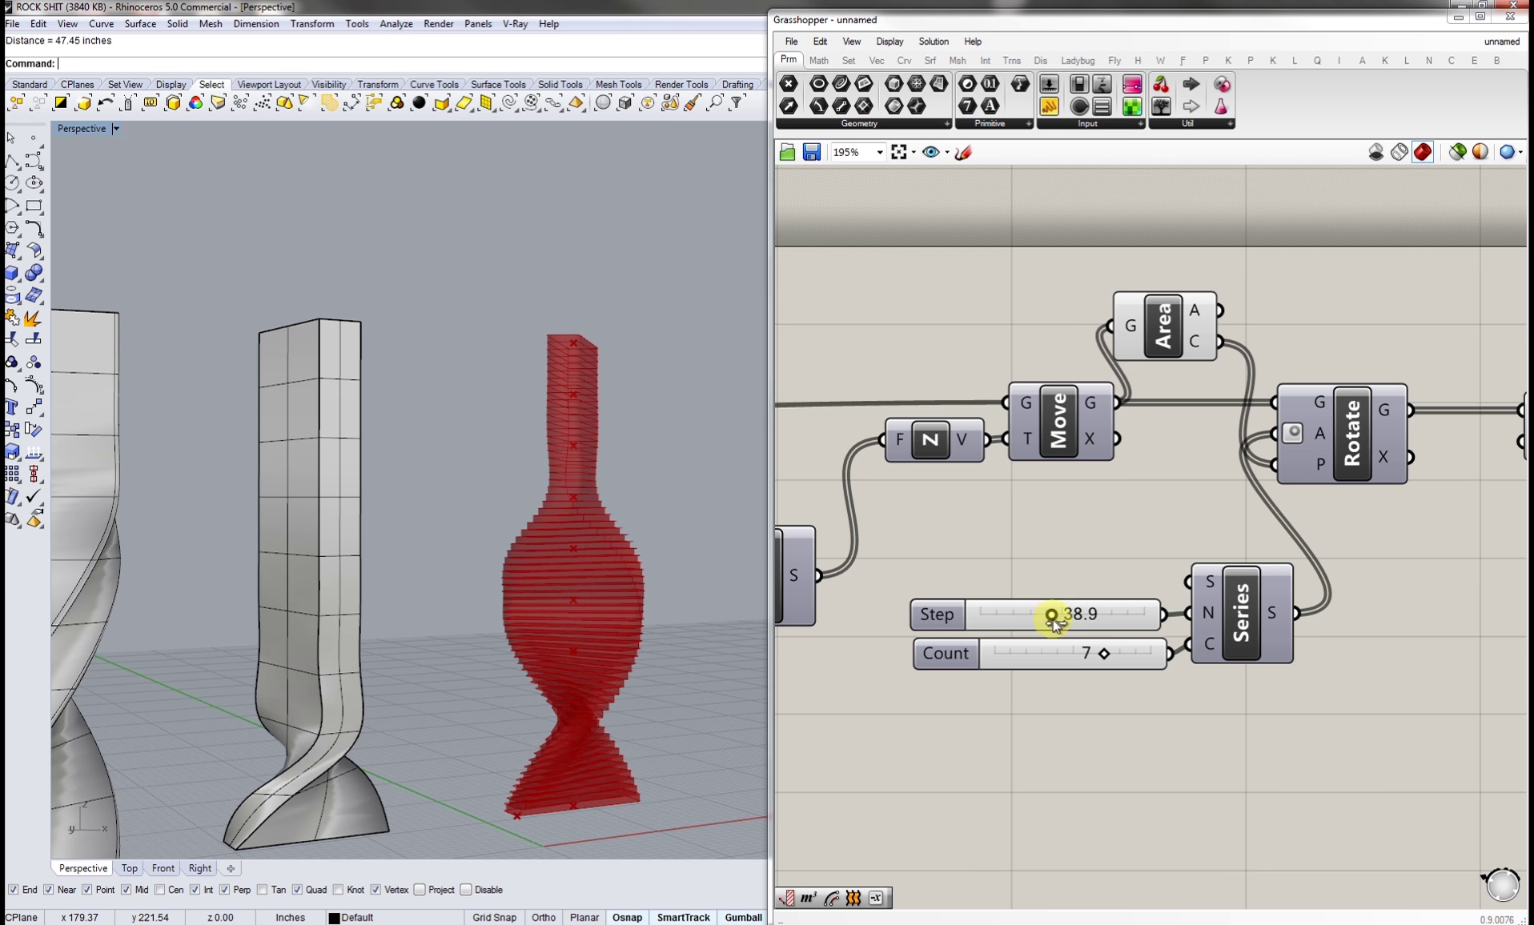
left_click_drag(1052, 614, 1085, 525)
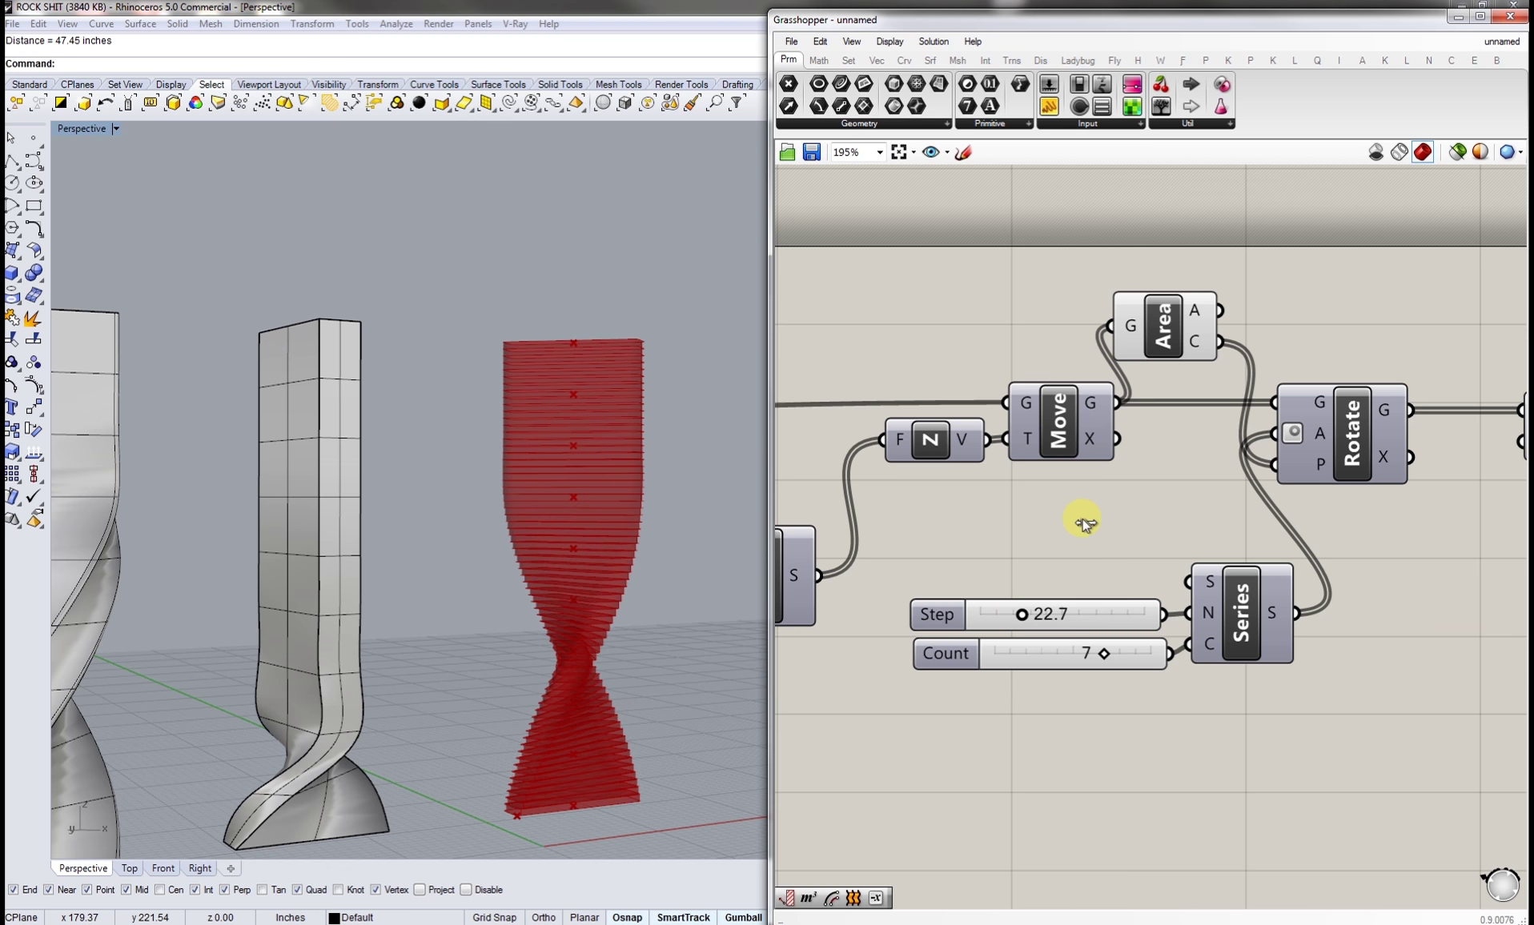
right_click_drag(569, 709, 502, 625)
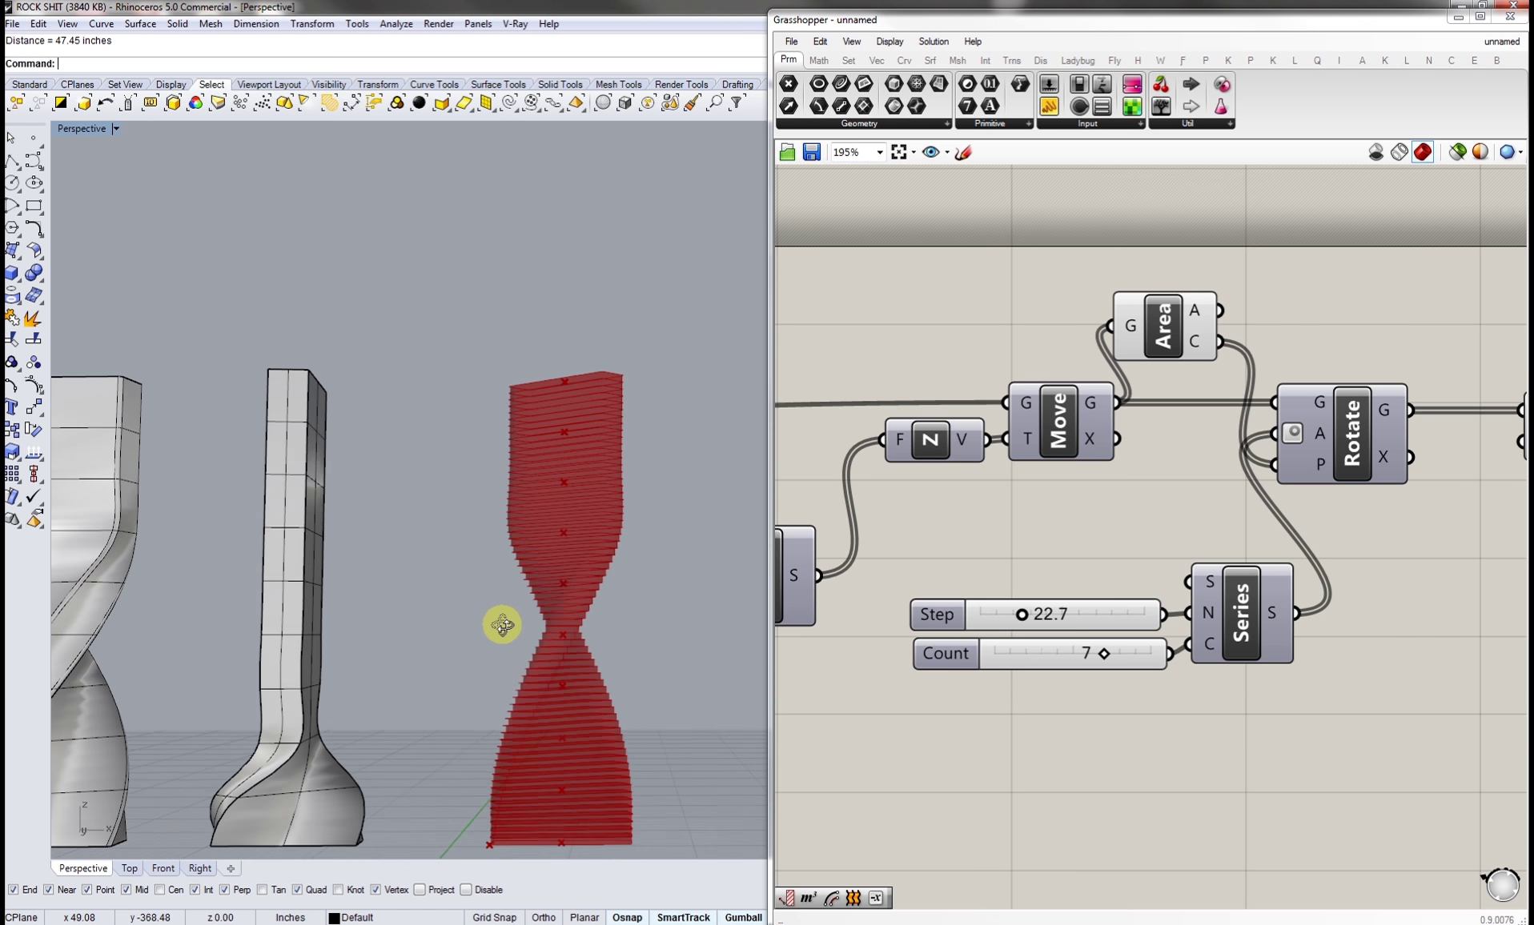
- Move the final Cap component farther from Extrude, align it with Extrude's output, and clear the selection
scroll(921, 582, "down", 4)
right_click_drag(907, 589, 1158, 613)
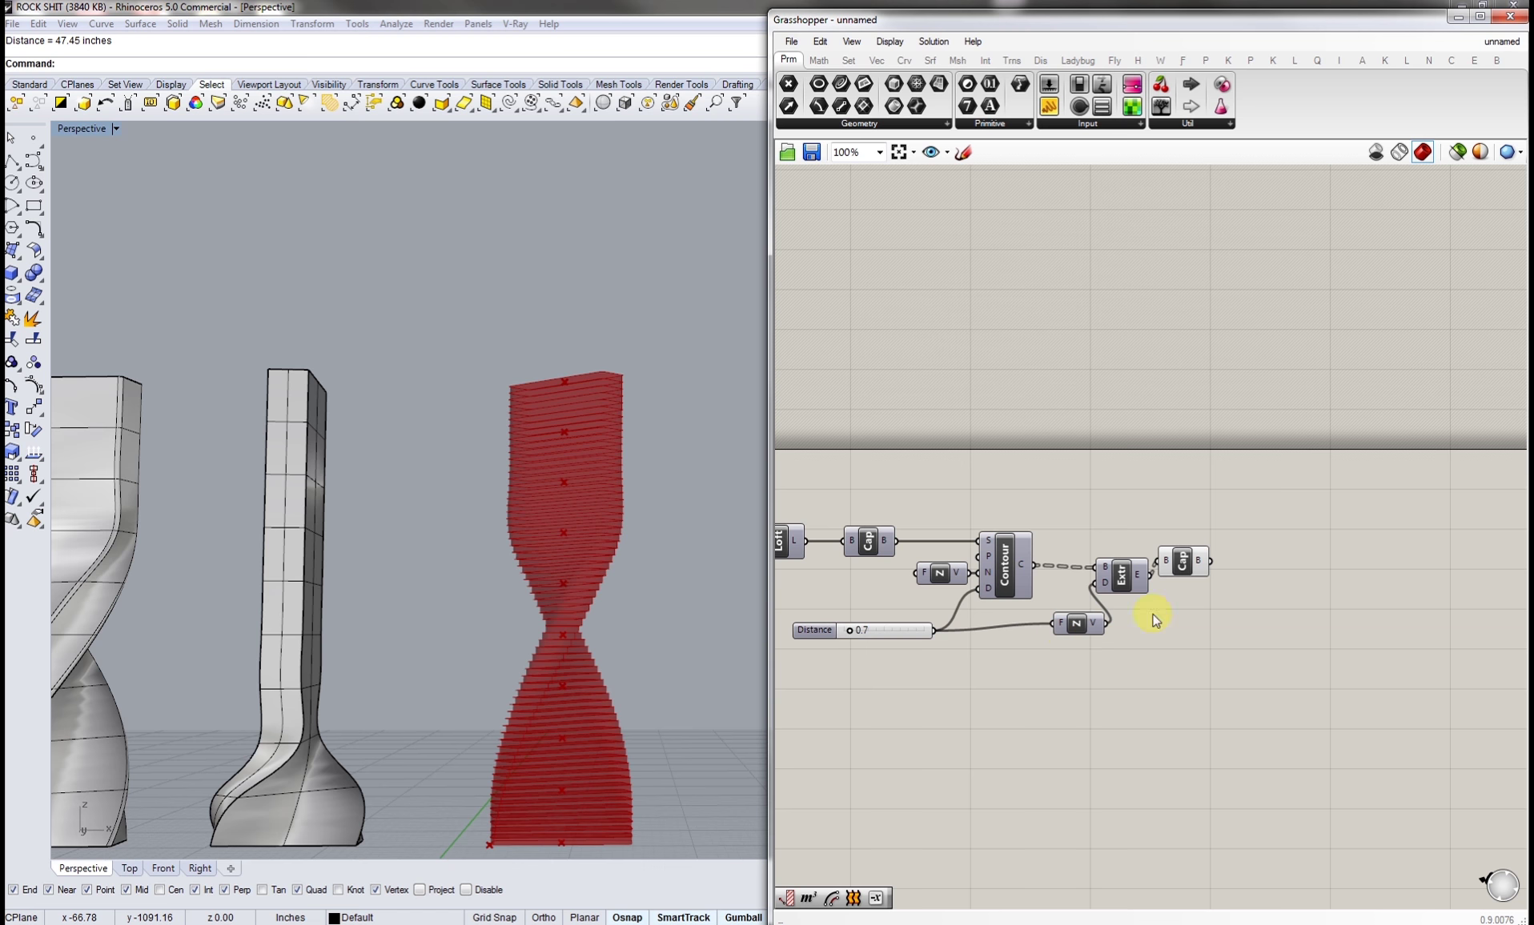
left_click(1183, 566)
left_click_drag(1195, 571, 1257, 588)
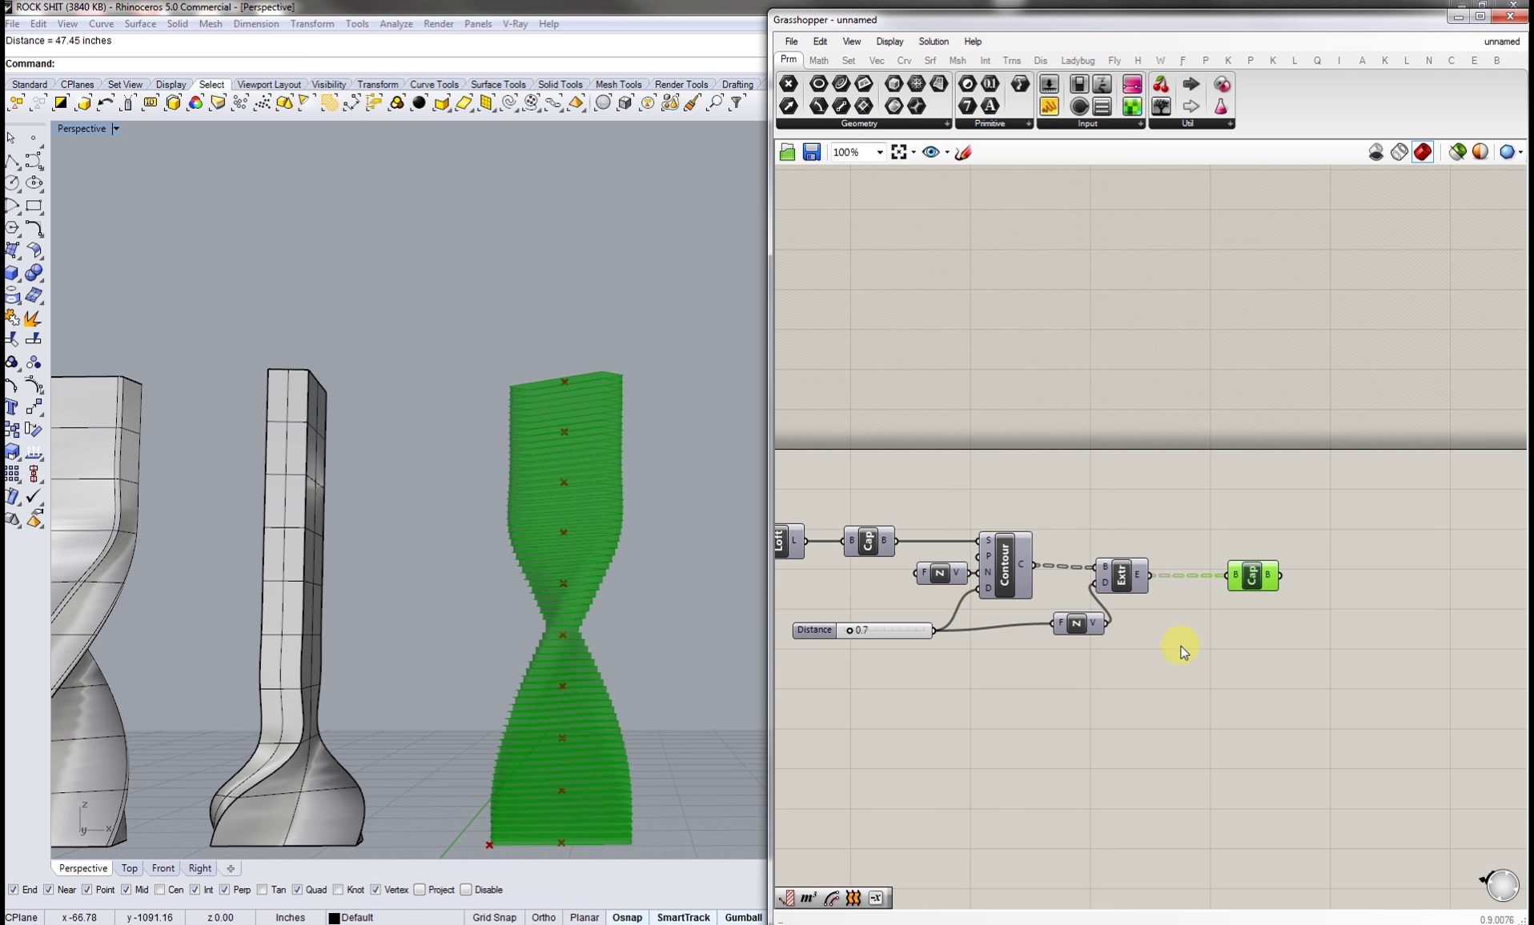
right_click_drag(490, 676, 552, 664)
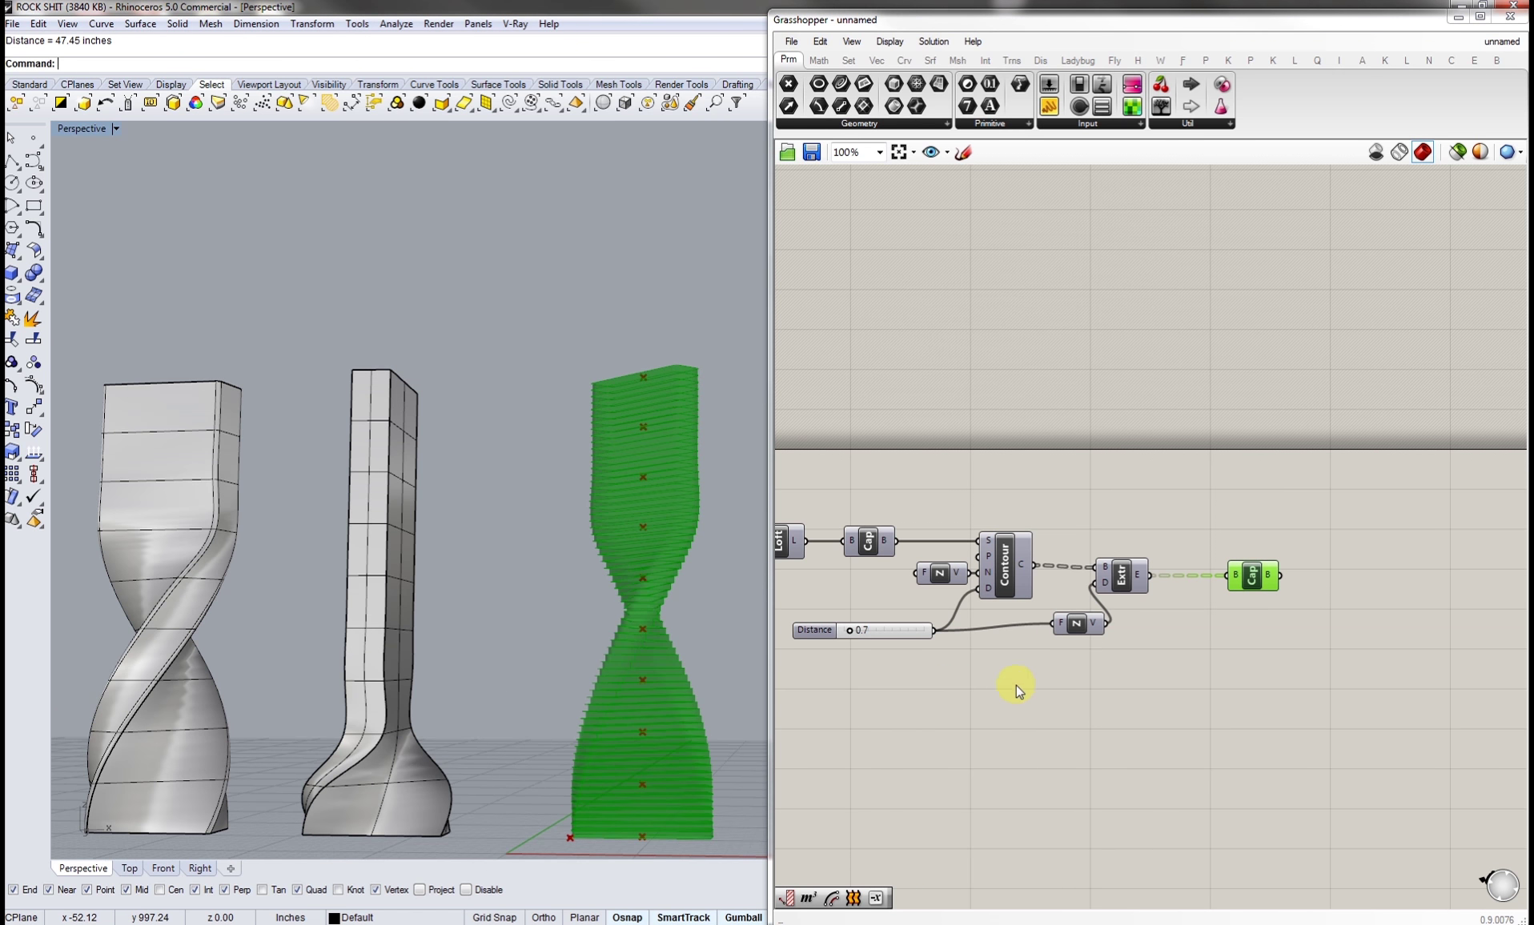
left_click(1069, 679)
right_click_drag(1044, 674, 1100, 685)
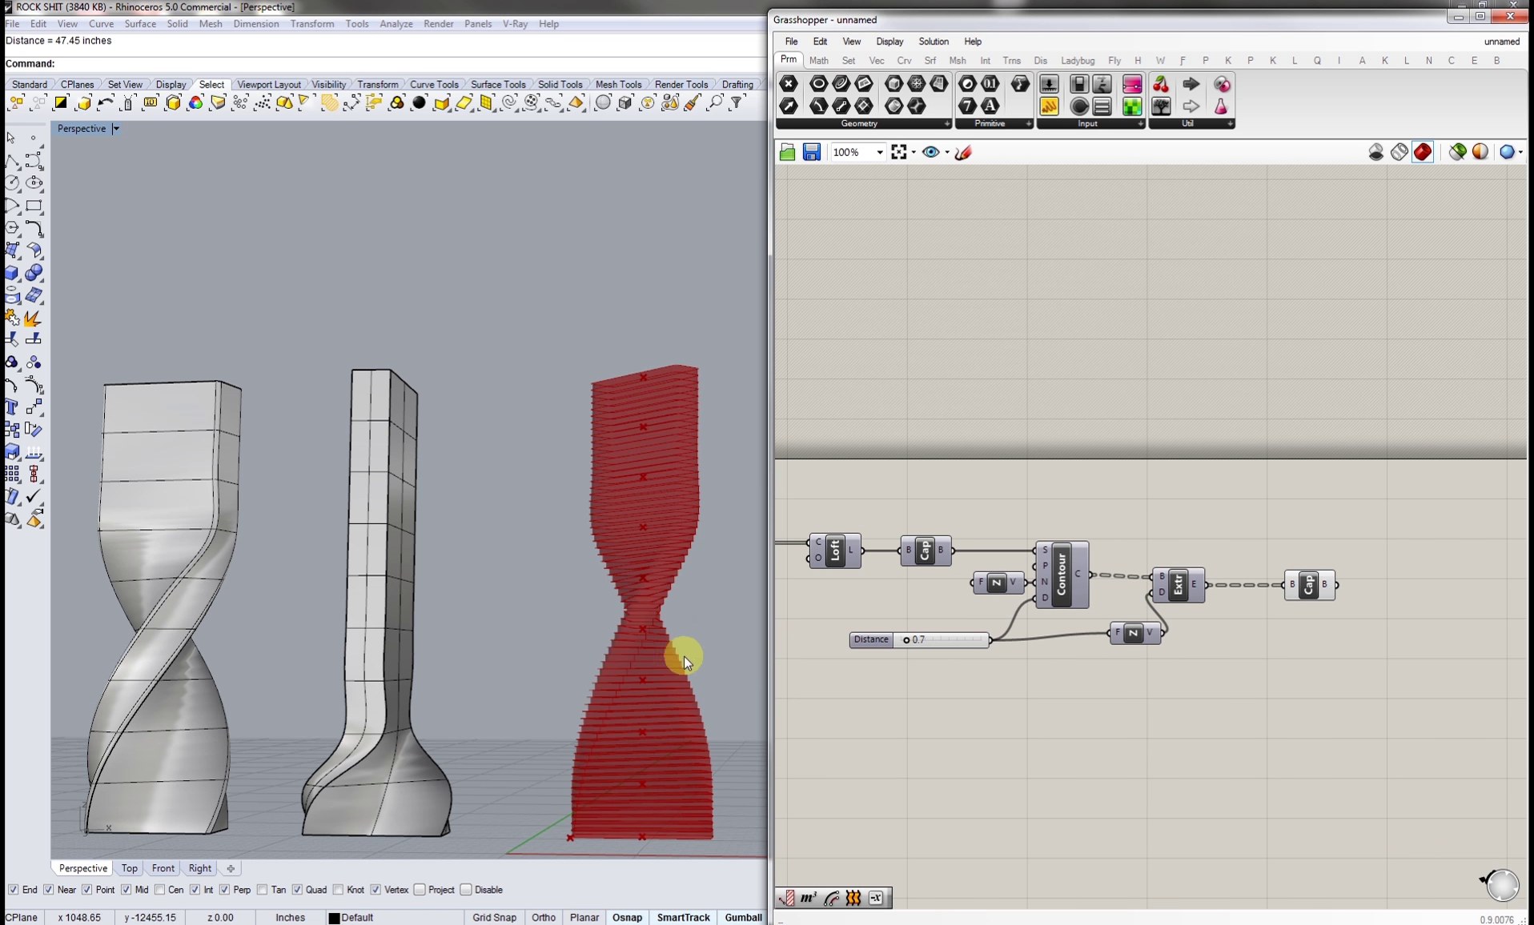
scroll(671, 665, "up", 5)
scroll(625, 637, "down", 6)
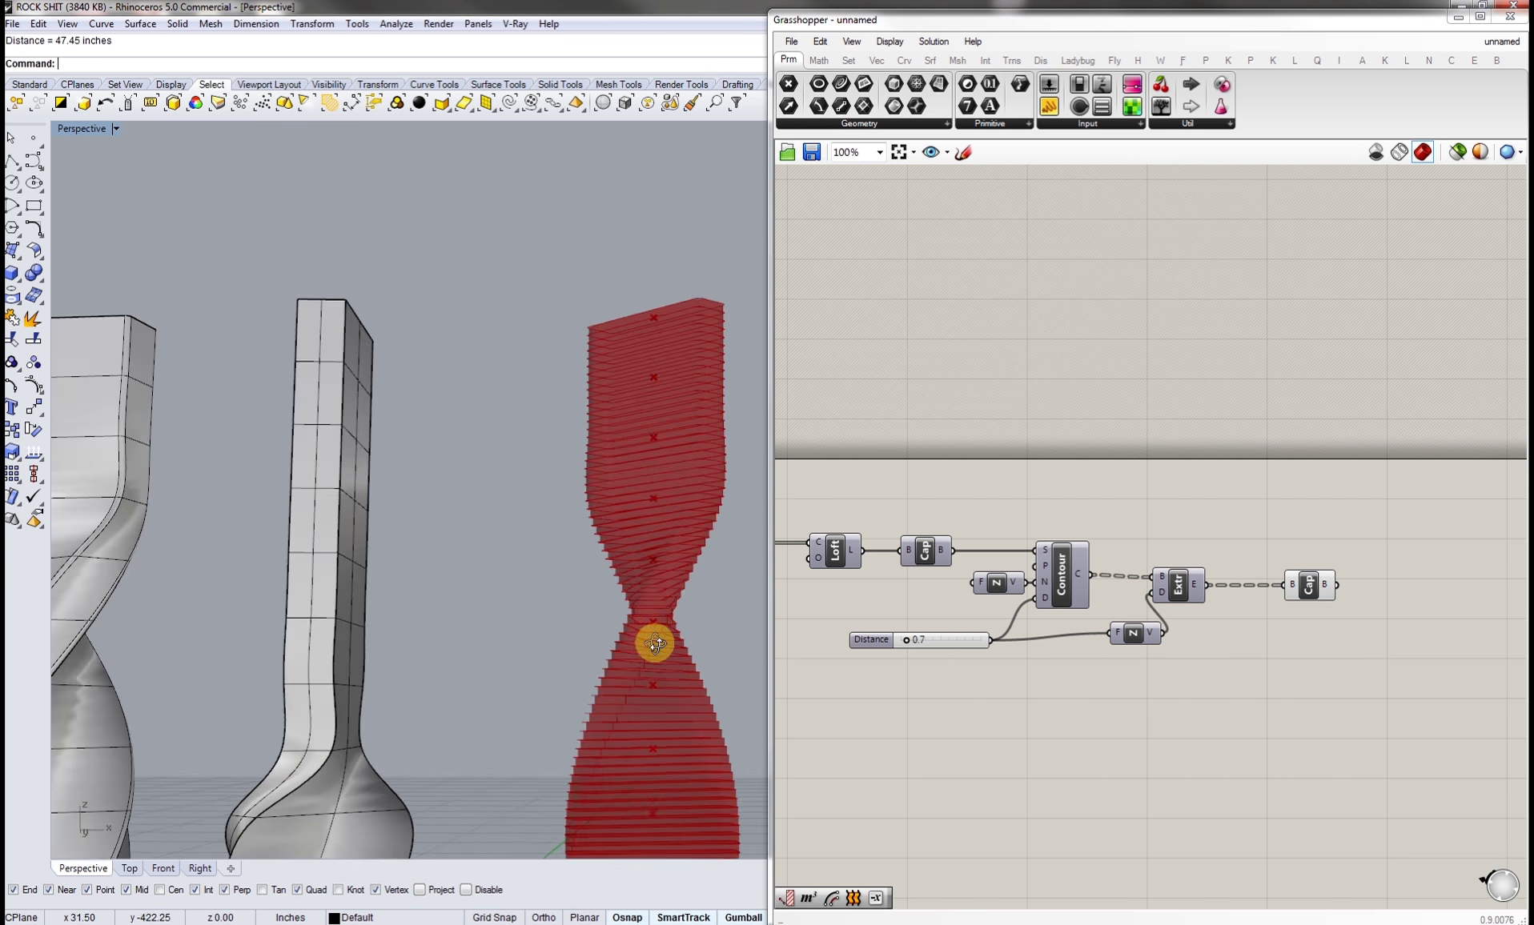
scroll(668, 663, "up", 2)
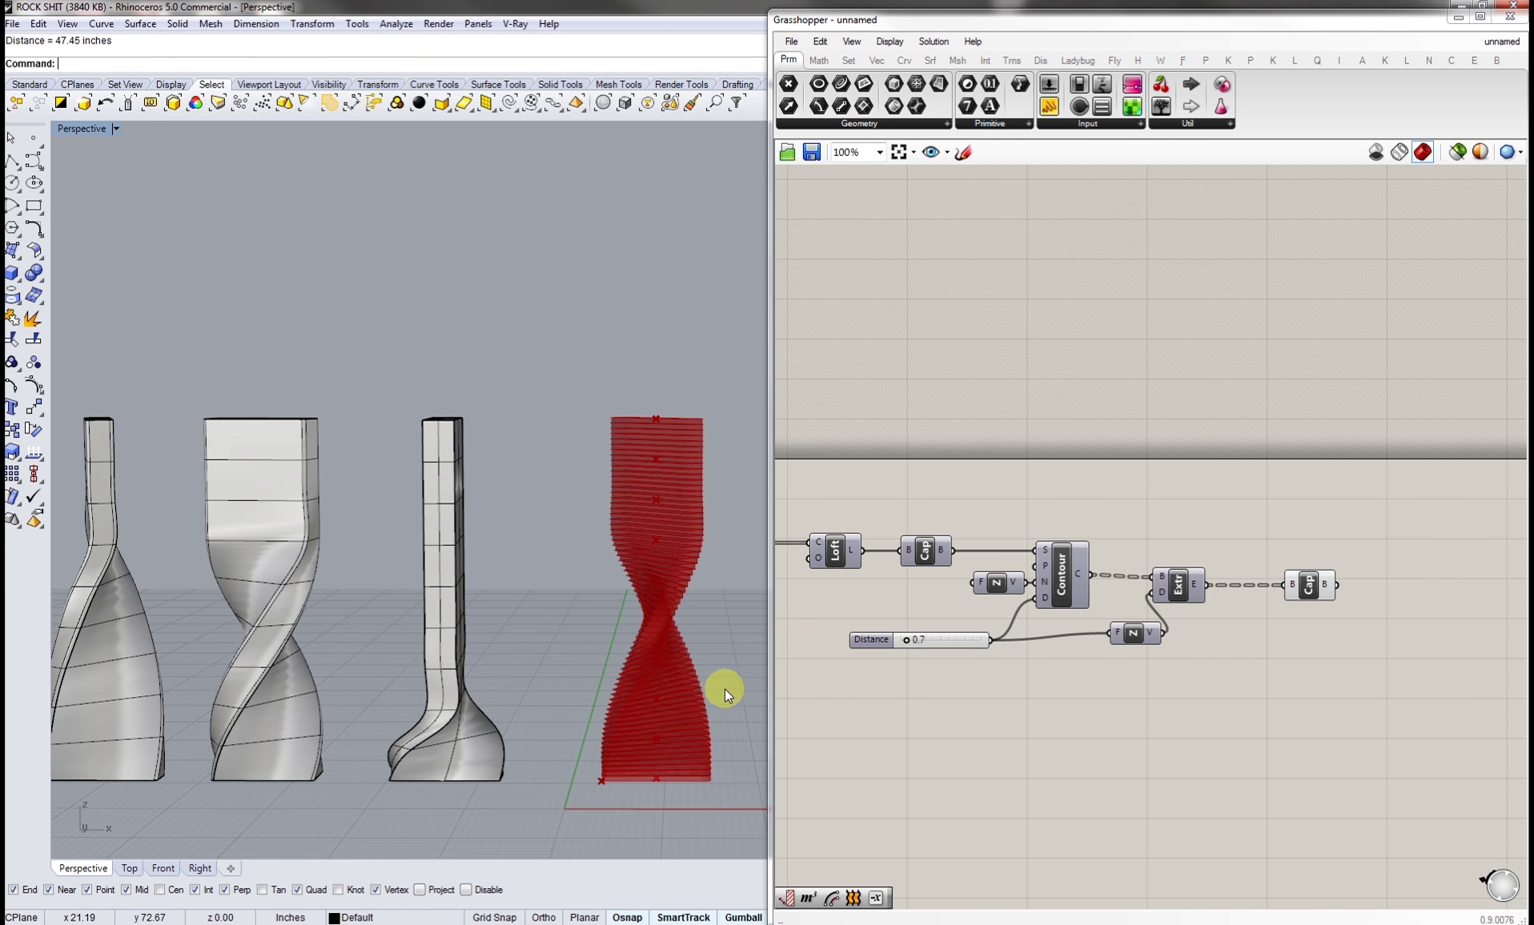